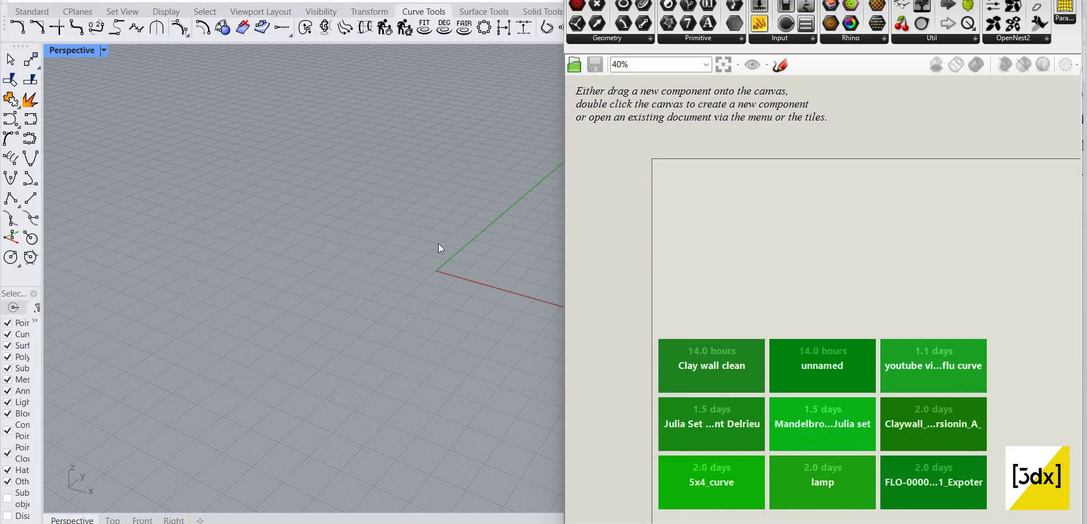
Step: Add a two-point Line component to the empty Grasshopper canvas
{"action": "double_click", "coordinate": [779, 239]}
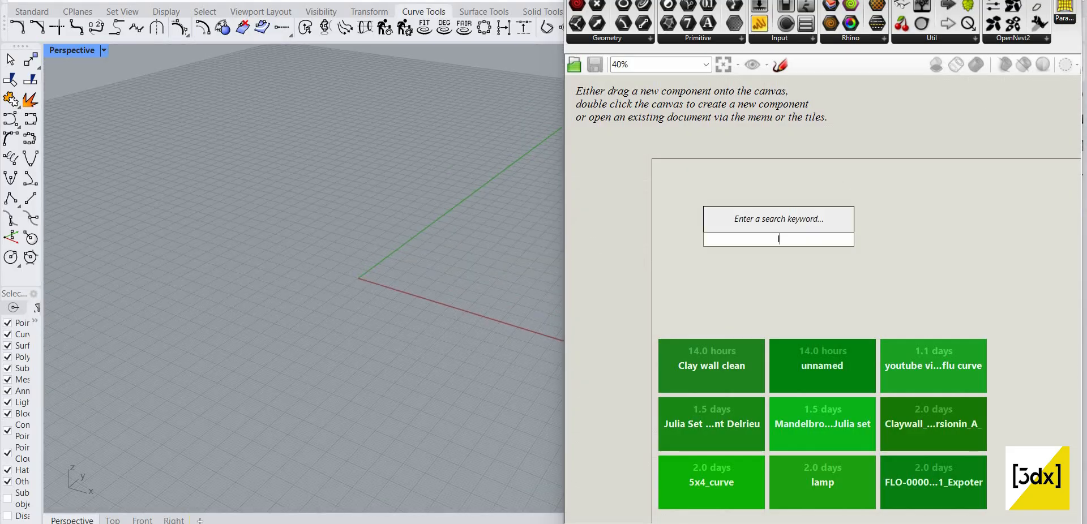
{"action": "type", "text": "line"}
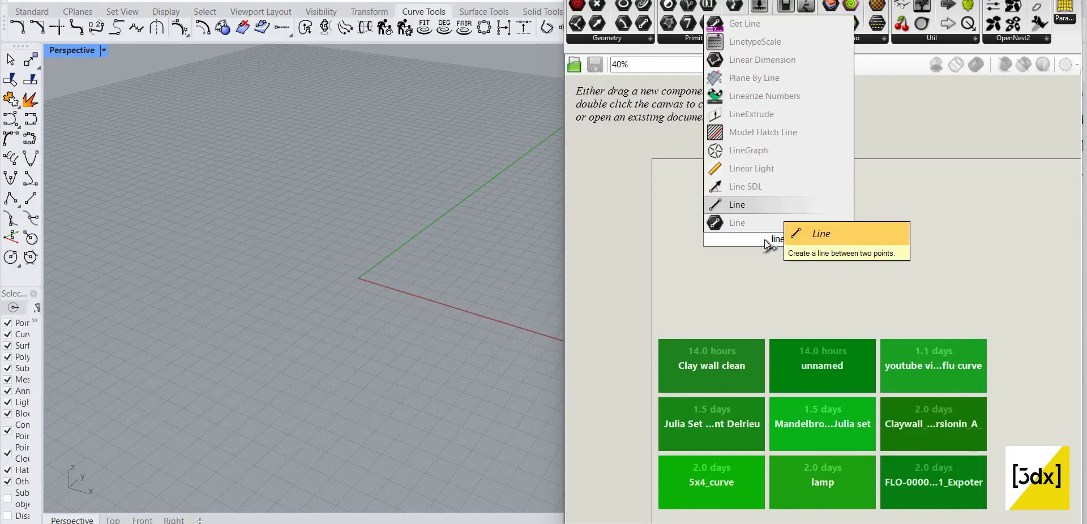
{"action": "key", "text": "Return"}
{"action": "scroll", "coordinate": [767, 238], "scroll_direction": "up", "scroll_amount": 2}
{"action": "left_click_drag", "start_coordinate": [770, 238], "coordinate": [759, 203]}
{"action": "scroll", "coordinate": [787, 90], "scroll_direction": "down", "scroll_amount": 1}
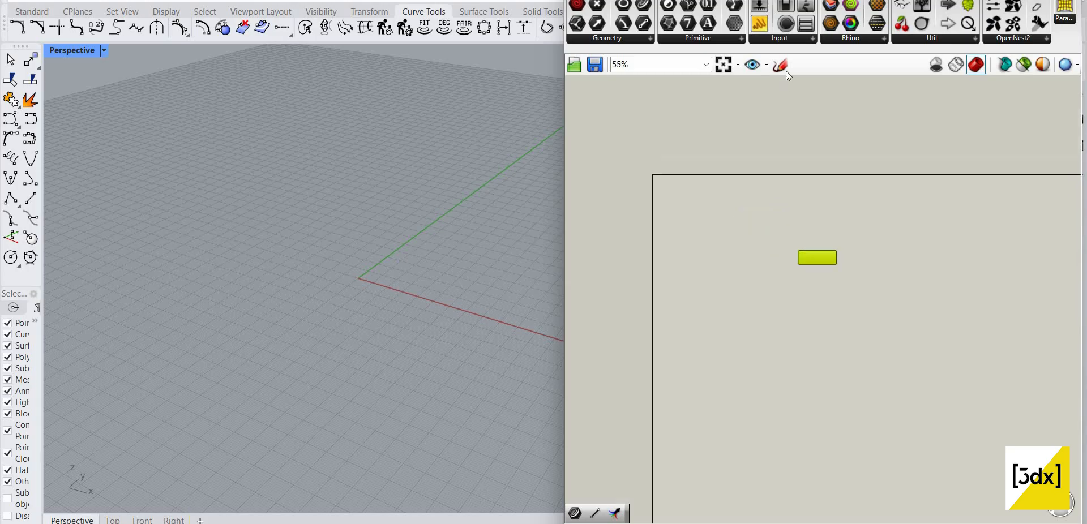
{"action": "left_click", "coordinate": [783, 68]}
{"action": "left_click_drag", "start_coordinate": [671, 275], "coordinate": [669, 113]}
{"action": "mouse_move", "coordinate": [663, 128]}
{"action": "left_mouse_down"}
{"action": "mouse_move", "coordinate": [762, 202]}
{"action": "mouse_move", "coordinate": [640, 255]}
{"action": "left_mouse_up"}
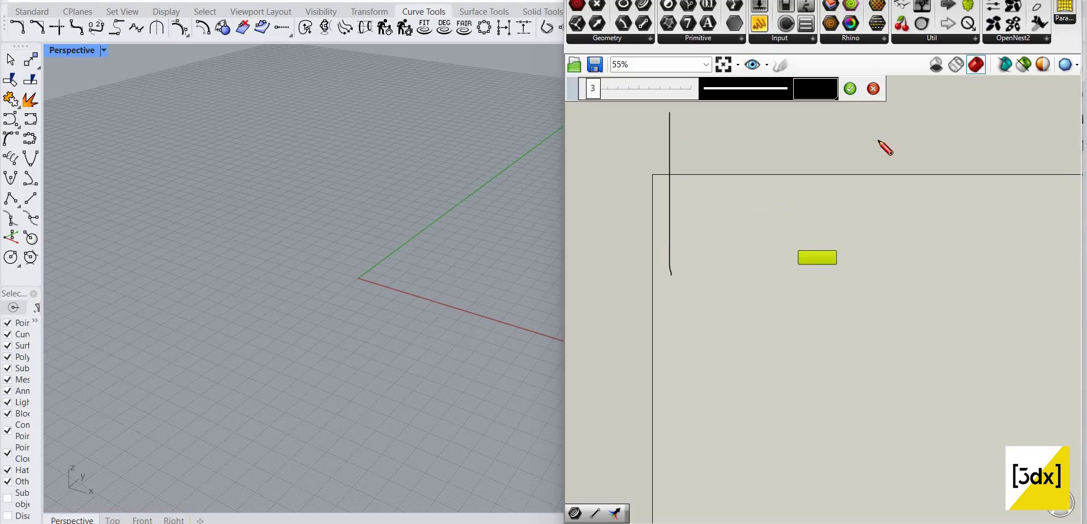
{"action": "left_click", "coordinate": [873, 89]}
Step: Add a Construct Point component and place it on the input side of the Line component
{"action": "scroll", "coordinate": [760, 209], "scroll_direction": "up", "scroll_amount": 4}
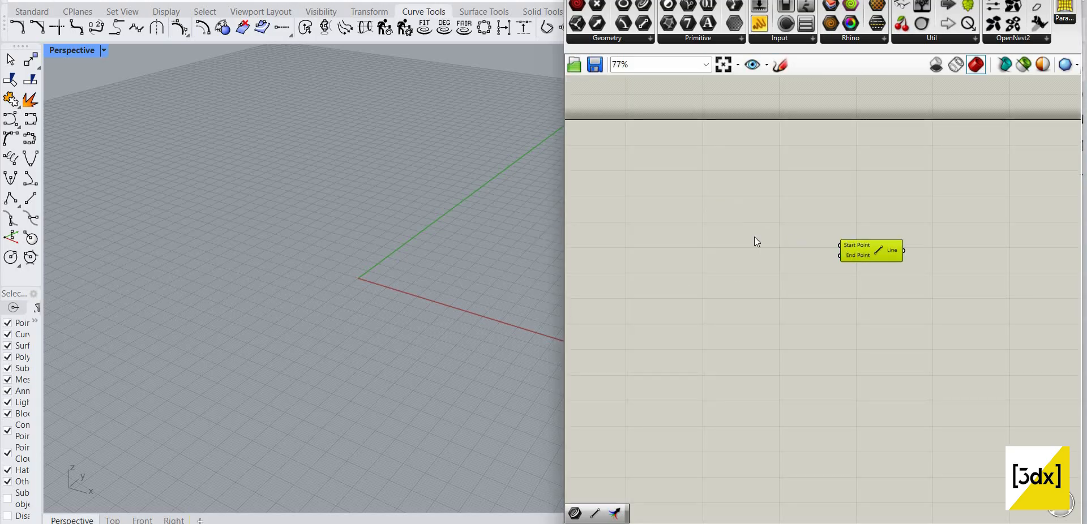
{"action": "left_click_drag", "start_coordinate": [840, 210], "coordinate": [918, 211]}
{"action": "double_click", "coordinate": [688, 275]}
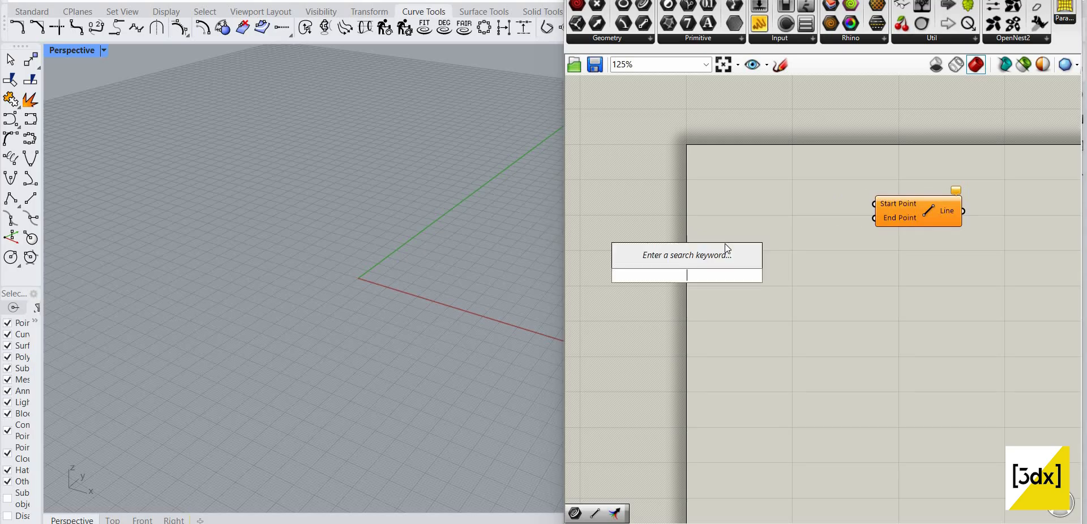
{"action": "key", "text": "Escape"}
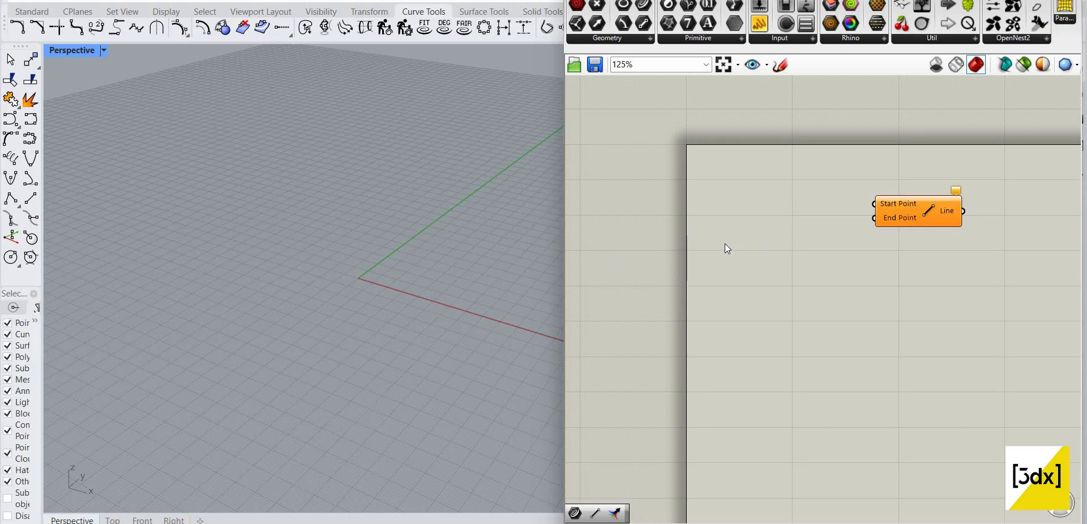
{"action": "double_click", "coordinate": [725, 243]}
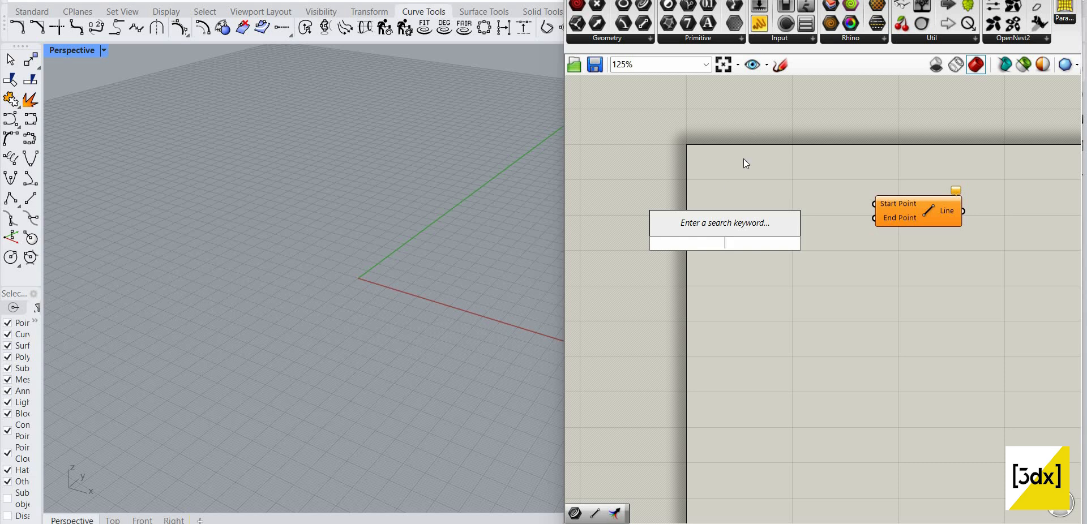
{"action": "type", "text": "cons"}
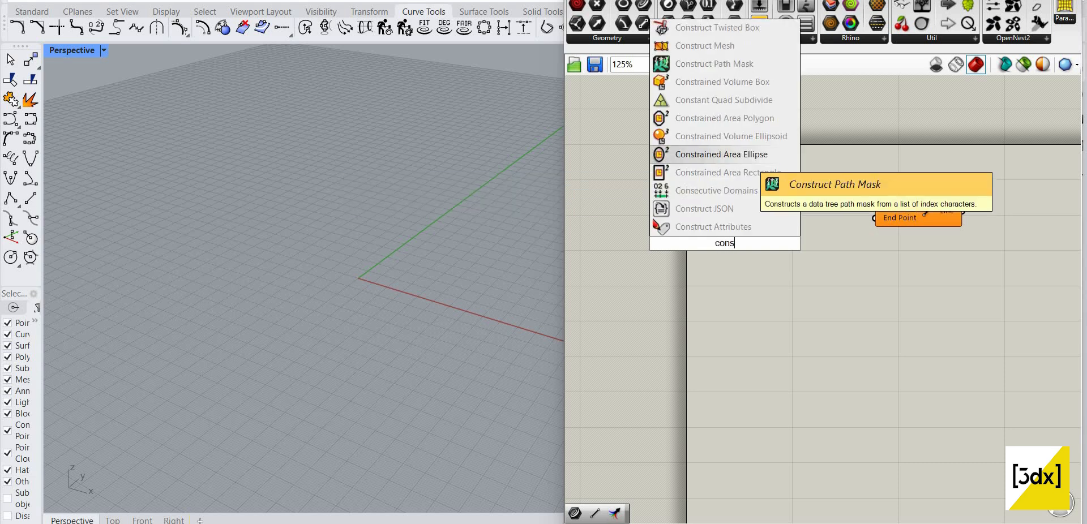
{"action": "type", "text": "truc"}
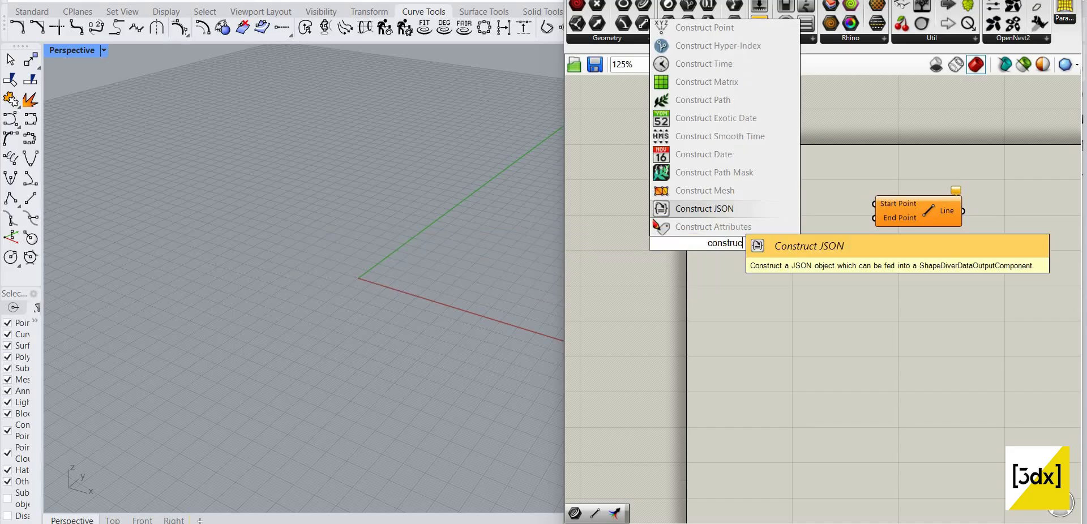
{"action": "type", "text": "t poi"}
{"action": "left_click", "coordinate": [795, 222]}
{"action": "left_click_drag", "start_coordinate": [732, 251], "coordinate": [779, 168]}
Step: Duplicate the Construct Point component and stack the two vertically in alignment
{"action": "key", "text": "ctrl+c"}
{"action": "key", "text": "ctrl+v"}
{"action": "left_click", "coordinate": [779, 167]}
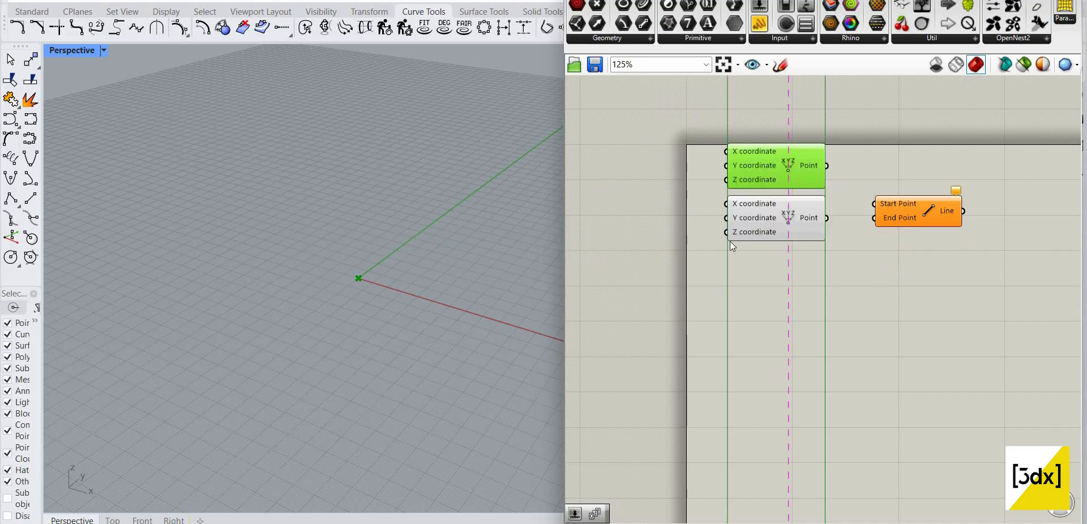
Step: Add a number slider set to 300 and connect it to the lower Construct Point's Z coordinate
{"action": "right_click_drag", "start_coordinate": [683, 289], "coordinate": [732, 246]}
{"action": "double_click", "coordinate": [732, 245]}
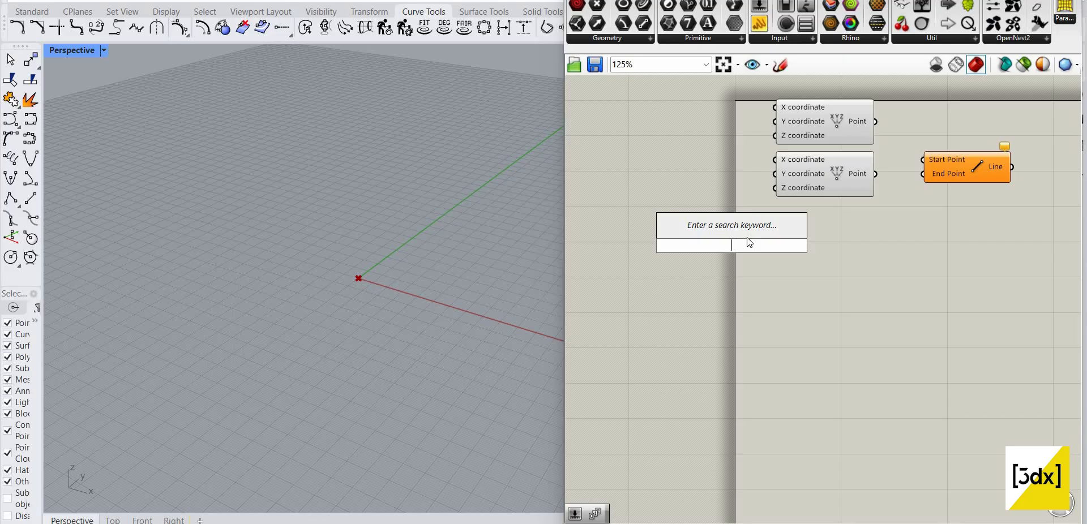
{"action": "type", "text": "300"}
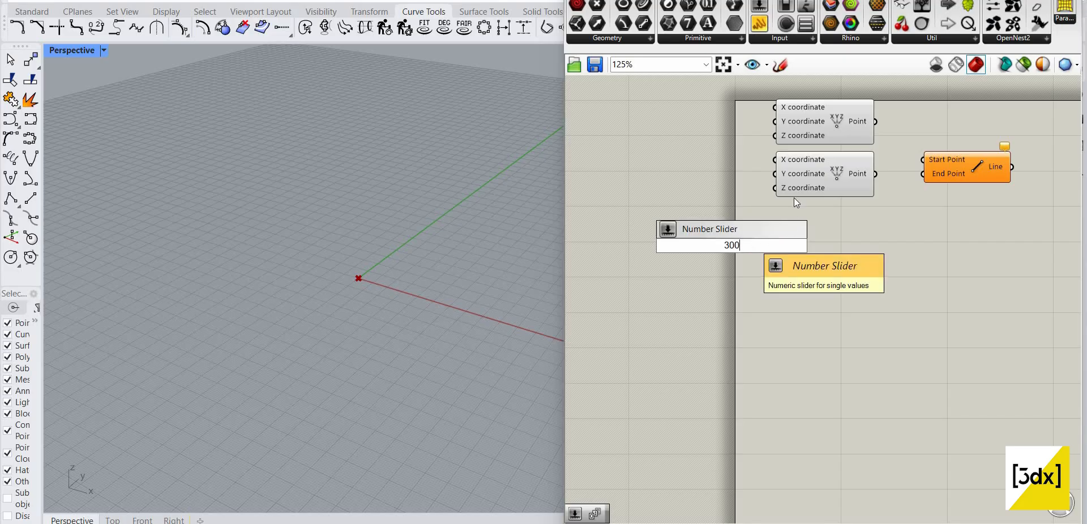
{"action": "key", "text": "Return"}
{"action": "scroll", "coordinate": [807, 276], "scroll_direction": "up", "scroll_amount": 3}
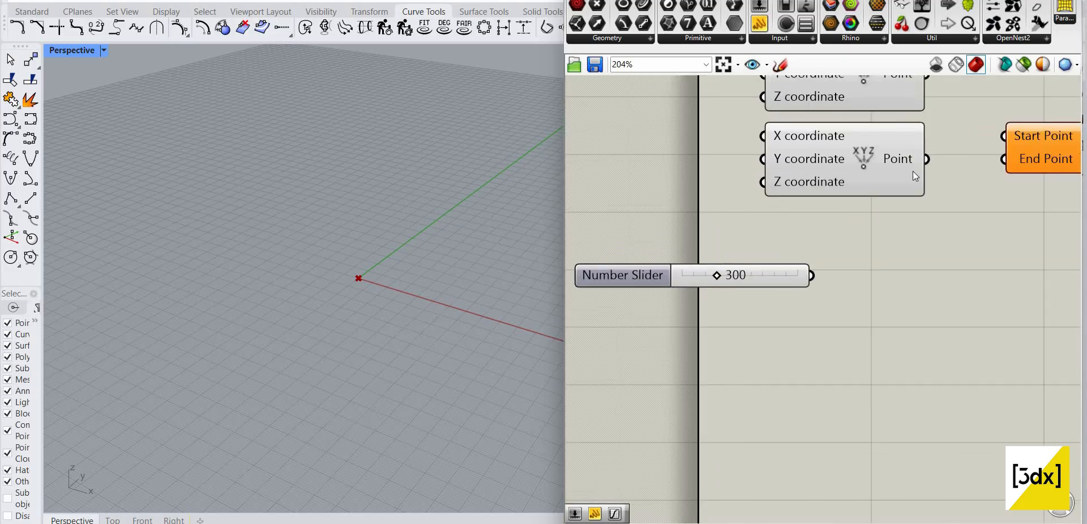
{"action": "left_click_drag", "start_coordinate": [811, 276], "coordinate": [764, 181]}
Step: Connect the upper Construct Point to the Line's Start Point and the lower one to its End Point
{"action": "right_click_drag", "start_coordinate": [913, 171], "coordinate": [805, 267]}
{"action": "scroll", "coordinate": [804, 267], "scroll_direction": "down", "scroll_amount": 1}
{"action": "left_click_drag", "start_coordinate": [817, 184], "coordinate": [911, 193]}
{"action": "left_click_drag", "start_coordinate": [817, 257], "coordinate": [887, 204]}
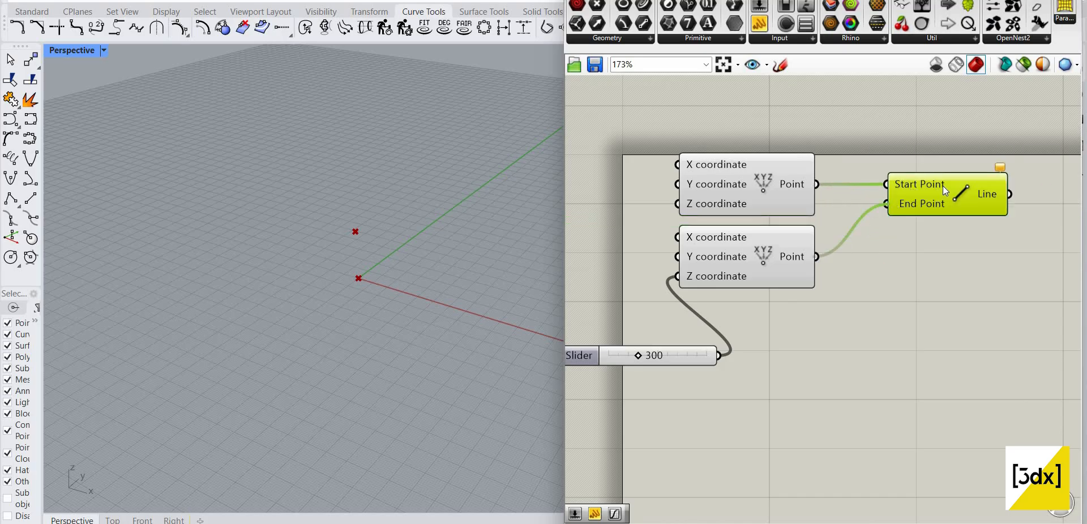
Step: Move the 300 slider in front of the lower Construct Point and rewire it from the Z coordinate to the Y coordinate
{"action": "scroll", "coordinate": [963, 187], "scroll_direction": "down", "scroll_amount": 3}
{"action": "scroll", "coordinate": [804, 272], "scroll_direction": "up", "scroll_amount": 4}
{"action": "left_click_drag", "start_coordinate": [786, 298], "coordinate": [654, 240]}
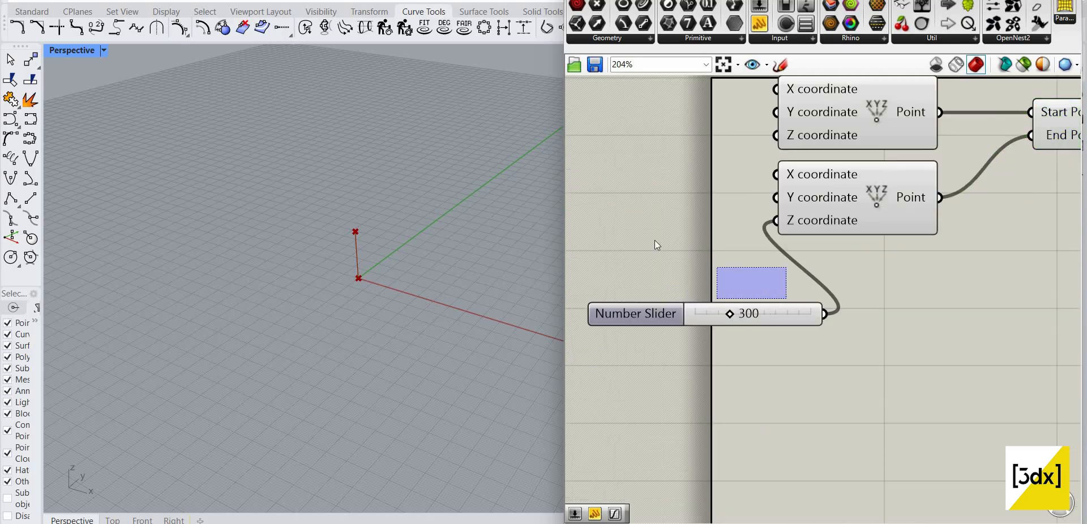
{"action": "left_click_drag", "start_coordinate": [741, 314], "coordinate": [623, 246]}
{"action": "right_click_drag", "start_coordinate": [701, 267], "coordinate": [722, 267]}
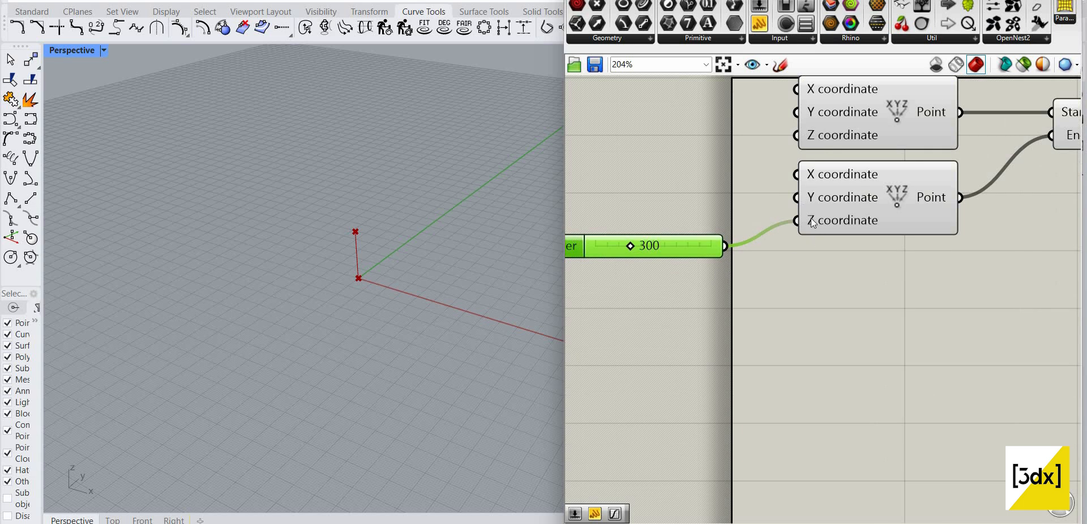
{"action": "left_click_drag", "start_coordinate": [796, 197], "coordinate": [725, 246]}
{"action": "left_click_drag", "start_coordinate": [797, 220], "coordinate": [692, 207], "text": "ctrl"}
{"action": "scroll", "coordinate": [369, 264], "scroll_direction": "up", "scroll_amount": 8}
Step: Add a number slider set to 3000 and place it well below the 300 slider, aligned with it
{"action": "scroll", "coordinate": [790, 283], "scroll_direction": "down", "scroll_amount": 1}
{"action": "double_click", "coordinate": [735, 290]}
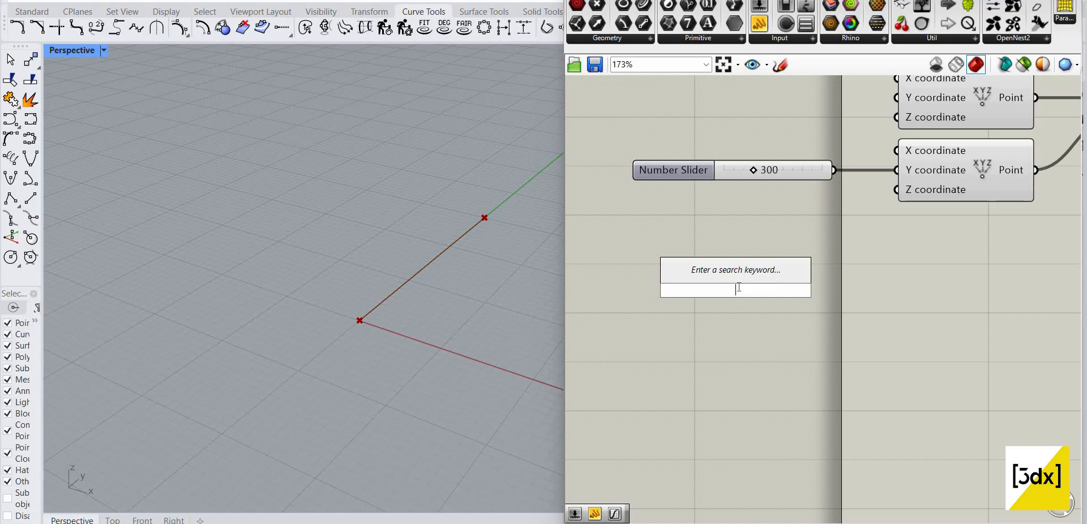
{"action": "type", "text": "3000"}
{"action": "key", "text": "Return"}
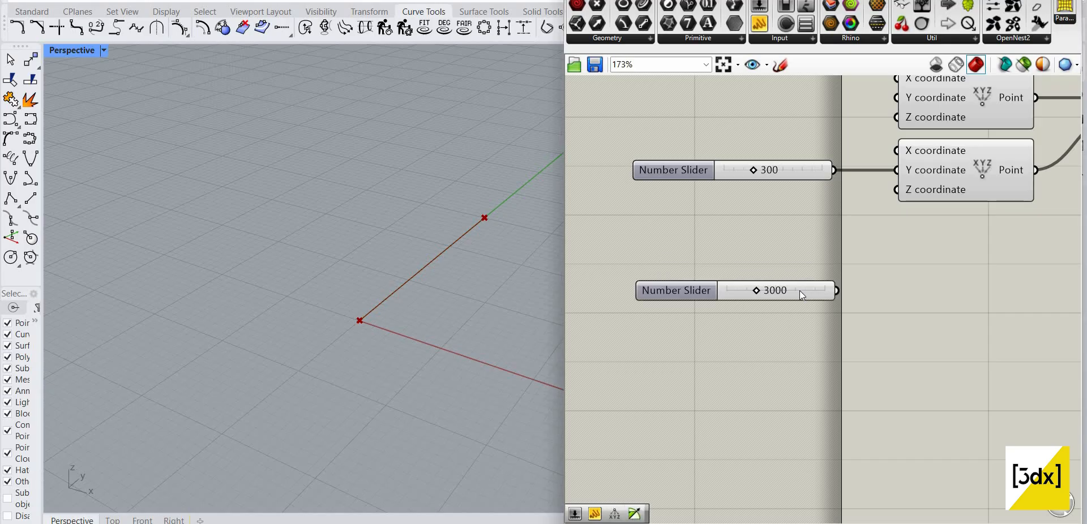
{"action": "left_click_drag", "start_coordinate": [813, 290], "coordinate": [800, 372]}
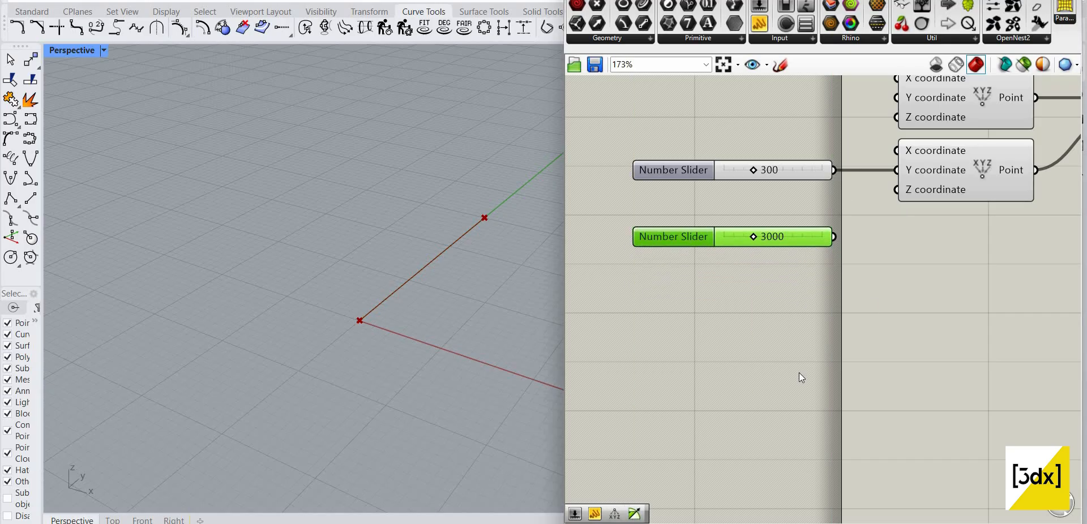
Step: Add a number slider set to 150 and place it directly beneath the 3000 slider
{"action": "left_click", "coordinate": [761, 272]}
{"action": "double_click", "coordinate": [760, 272]}
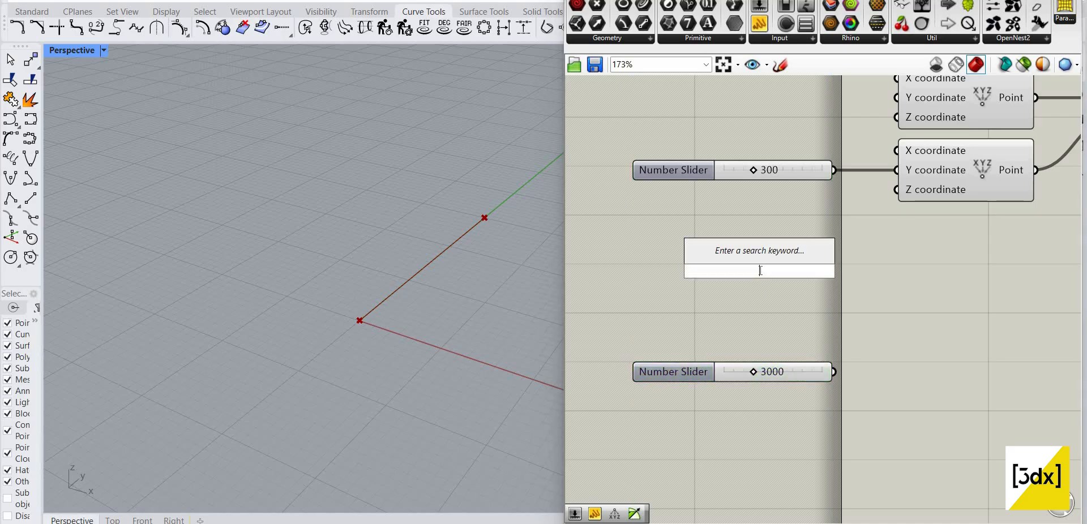
{"action": "type", "text": "150"}
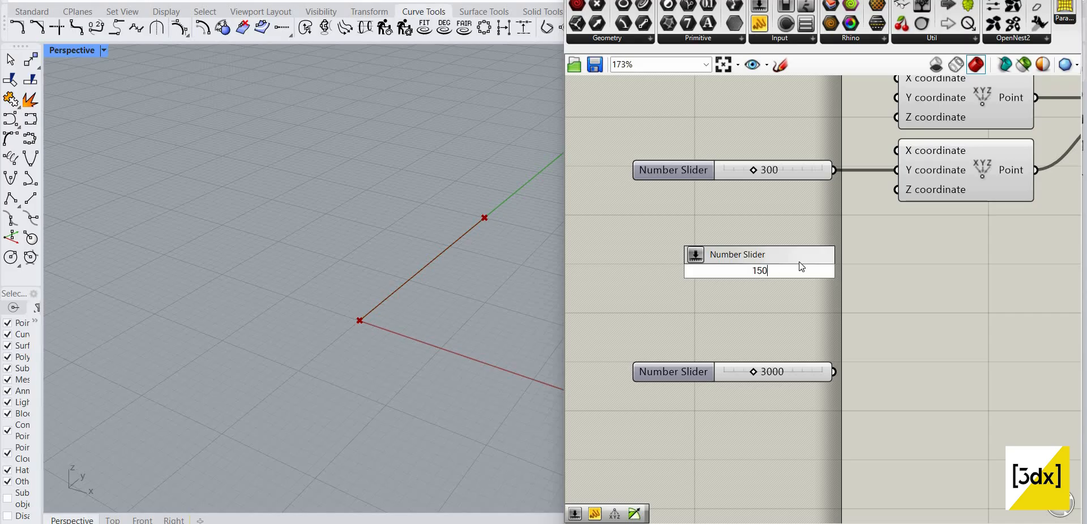
{"action": "key", "text": "Return"}
{"action": "left_click_drag", "start_coordinate": [783, 271], "coordinate": [787, 390]}
{"action": "scroll", "coordinate": [784, 390], "scroll_direction": "down", "scroll_amount": 3}
{"action": "scroll", "coordinate": [790, 390], "scroll_direction": "up", "scroll_amount": 3}
{"action": "double_click", "coordinate": [865, 376]}
{"action": "type", "text": "d"}
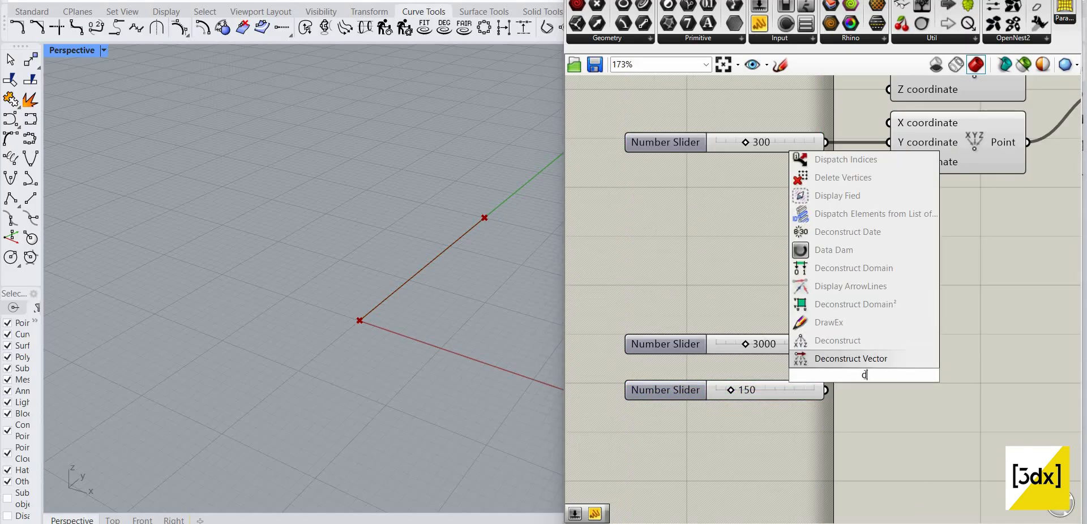
{"action": "type", "text": "ivide"}
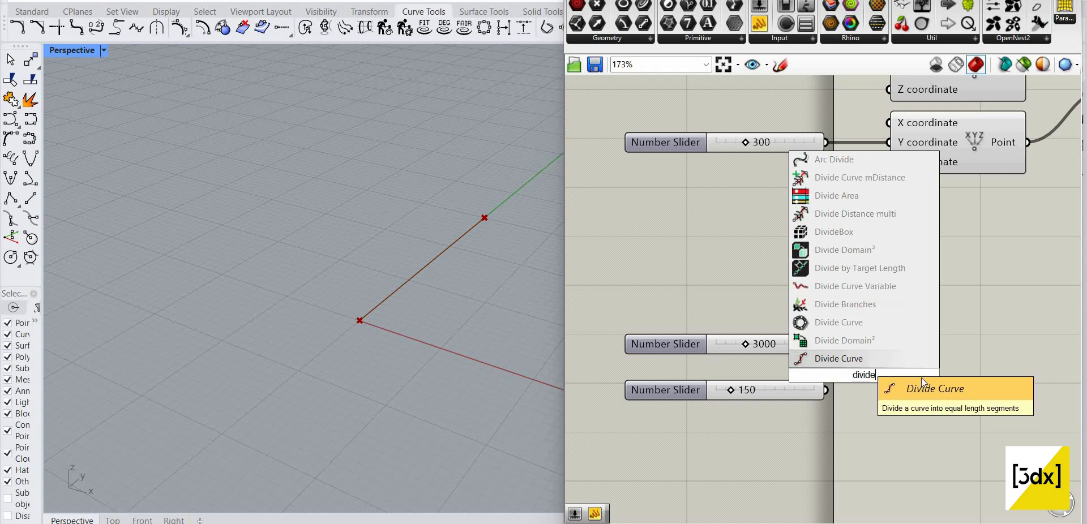
{"action": "key", "text": "Return"}
{"action": "key", "text": "ctrl+z"}
Step: Add a Division component beside the 3000 and 150 sliders
{"action": "double_click", "coordinate": [922, 350]}
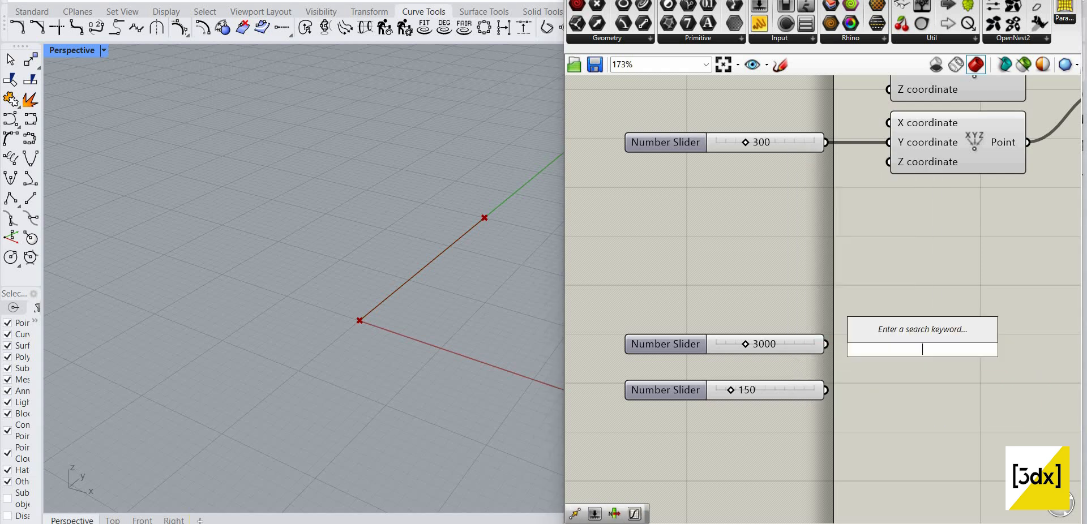
{"action": "type", "text": "divide"}
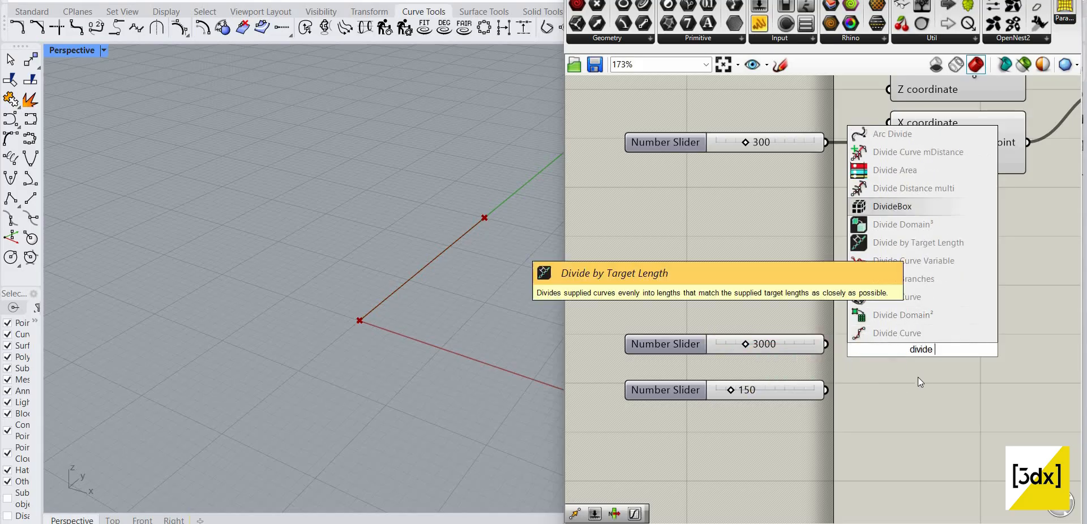
{"action": "key", "text": "BackSpace"}
{"action": "key", "text": "BackSpace"}
{"action": "key", "text": "BackSpace"}
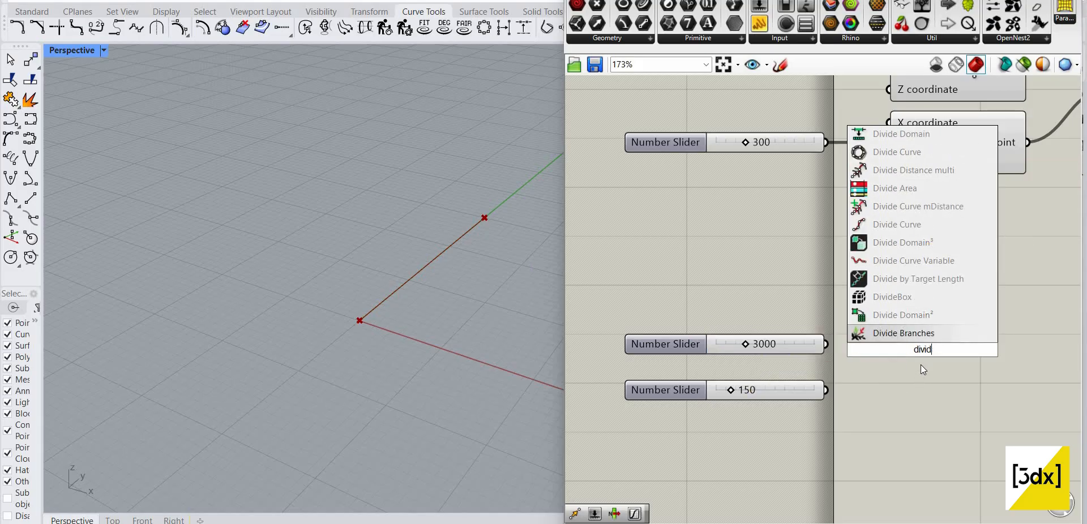
{"action": "type", "text": "sio"}
{"action": "key", "text": "Return"}
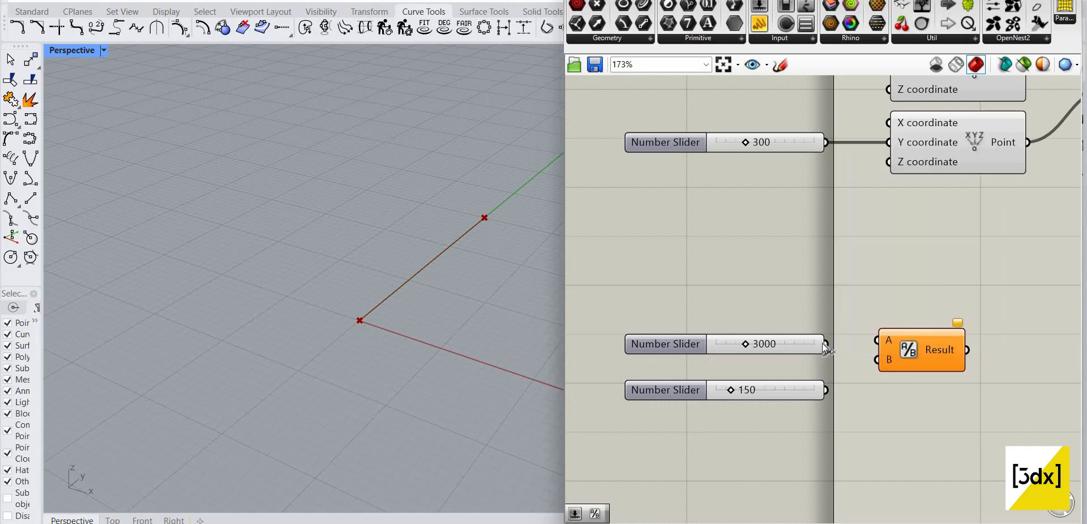
Step: Connect the 3000 slider to the Division's A input and the 150 slider to its B input, then inspect the result
{"action": "scroll", "coordinate": [849, 353], "scroll_direction": "up", "scroll_amount": 1}
{"action": "left_click_drag", "start_coordinate": [821, 342], "coordinate": [881, 338]}
{"action": "left_click_drag", "start_coordinate": [821, 396], "coordinate": [919, 359]}
{"action": "right_click_drag", "start_coordinate": [969, 357], "coordinate": [834, 331]}
{"action": "scroll", "coordinate": [833, 331], "scroll_direction": "down", "scroll_amount": 1}
{"action": "scroll", "coordinate": [833, 331], "scroll_direction": "up", "scroll_amount": 1}
{"action": "left_click_drag", "start_coordinate": [834, 336], "coordinate": [834, 331]}
{"action": "mouse_move", "coordinate": [833, 331]}
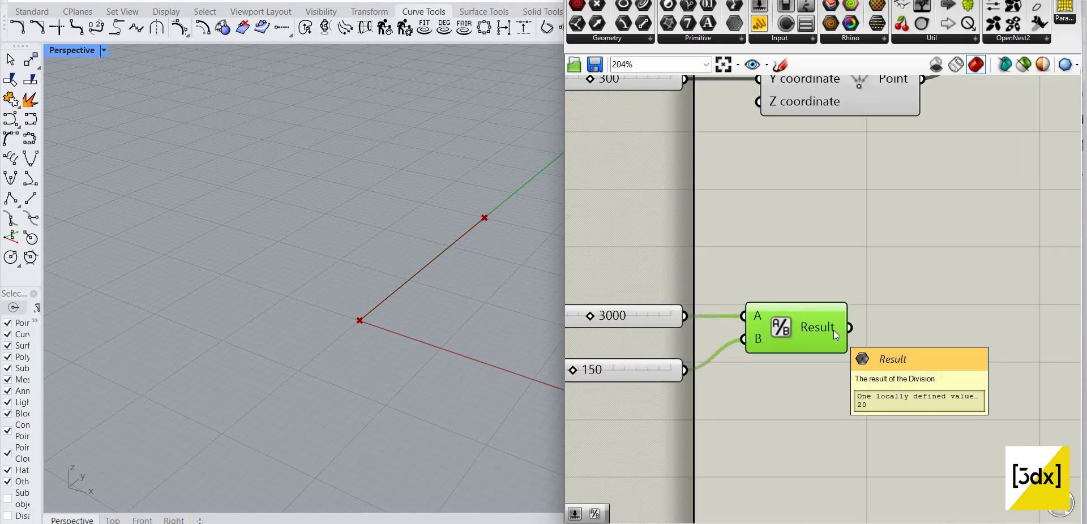
Step: Add an Addition component and connect the Division result to its A input
{"action": "scroll", "coordinate": [832, 335], "scroll_direction": "down", "scroll_amount": 2}
{"action": "scroll", "coordinate": [831, 335], "scroll_direction": "up", "scroll_amount": 1}
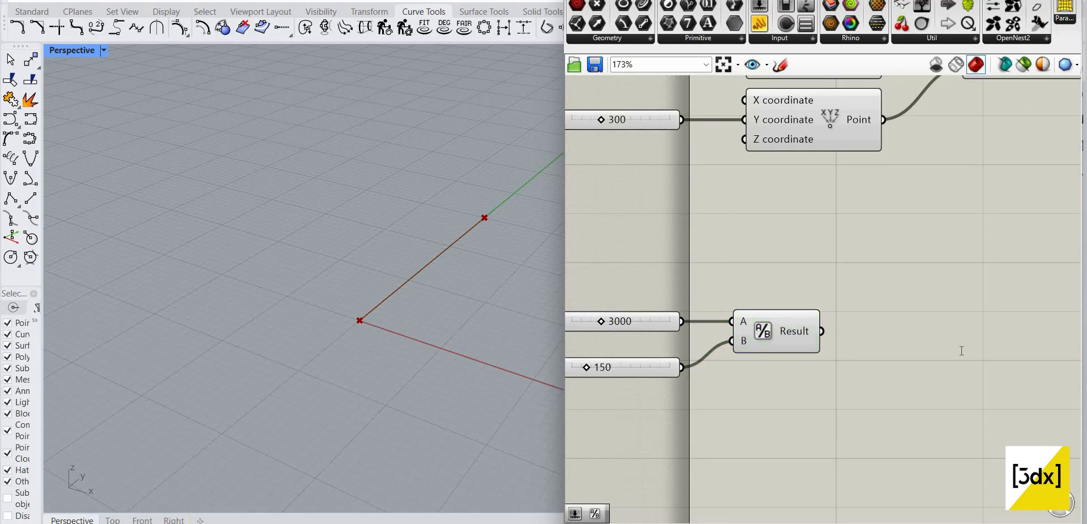
{"action": "double_click", "coordinate": [958, 334]}
{"action": "type", "text": "add"}
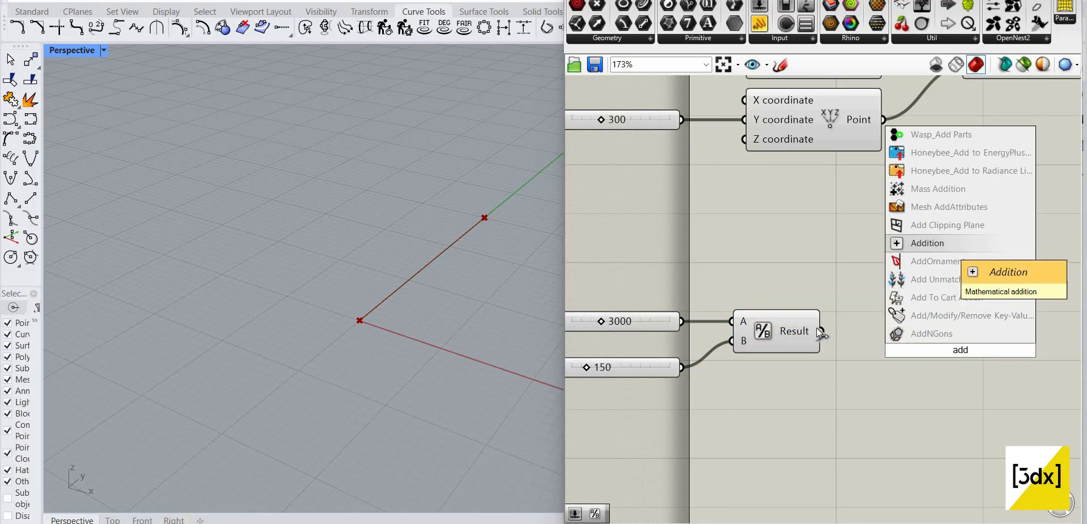
{"action": "left_click", "coordinate": [917, 244]}
{"action": "scroll", "coordinate": [978, 345], "scroll_direction": "up", "scroll_amount": 2}
{"action": "left_click_drag", "start_coordinate": [814, 331], "coordinate": [942, 342]}
{"action": "left_click", "coordinate": [954, 341]}
{"action": "scroll", "coordinate": [920, 369], "scroll_direction": "down", "scroll_amount": 3}
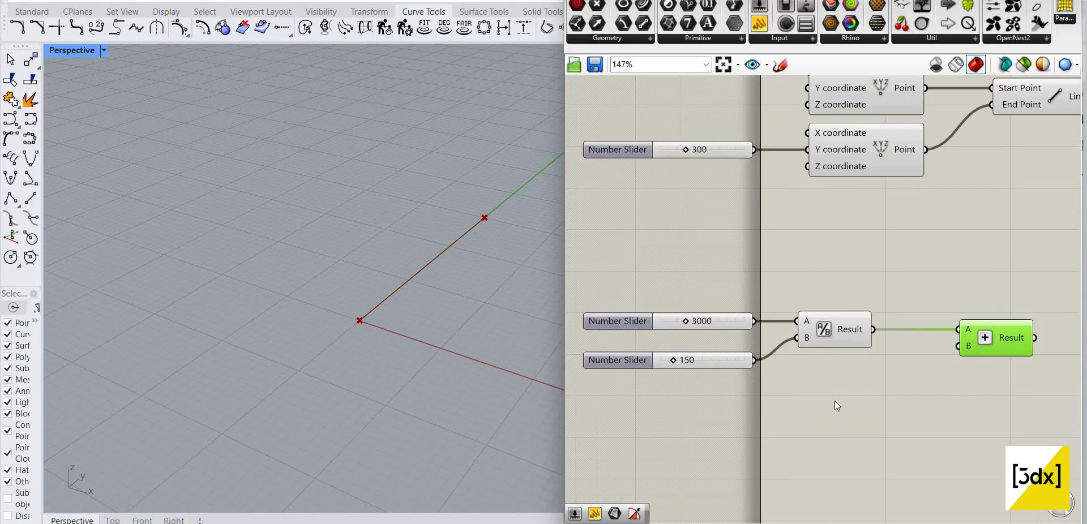
Step: Add a number slider set to 5 below the Division component
{"action": "double_click", "coordinate": [835, 400]}
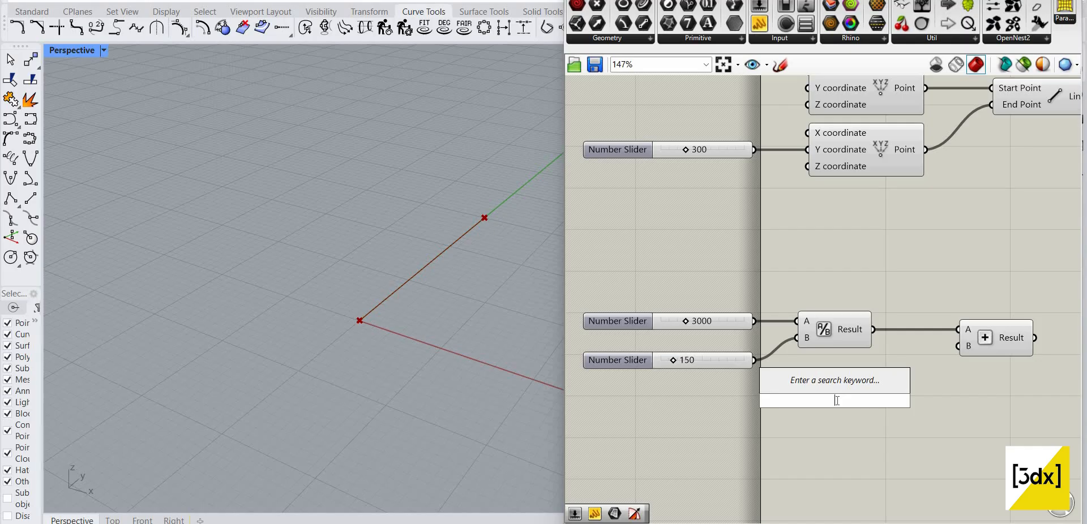
{"action": "key", "text": "Escape"}
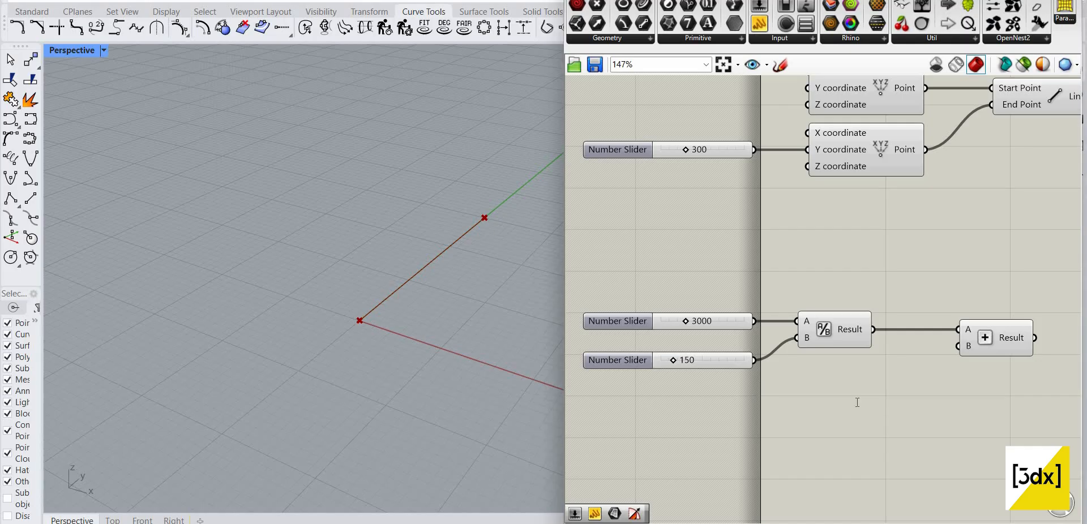
{"action": "double_click", "coordinate": [857, 403]}
{"action": "type", "text": "5"}
{"action": "key", "text": "Return"}
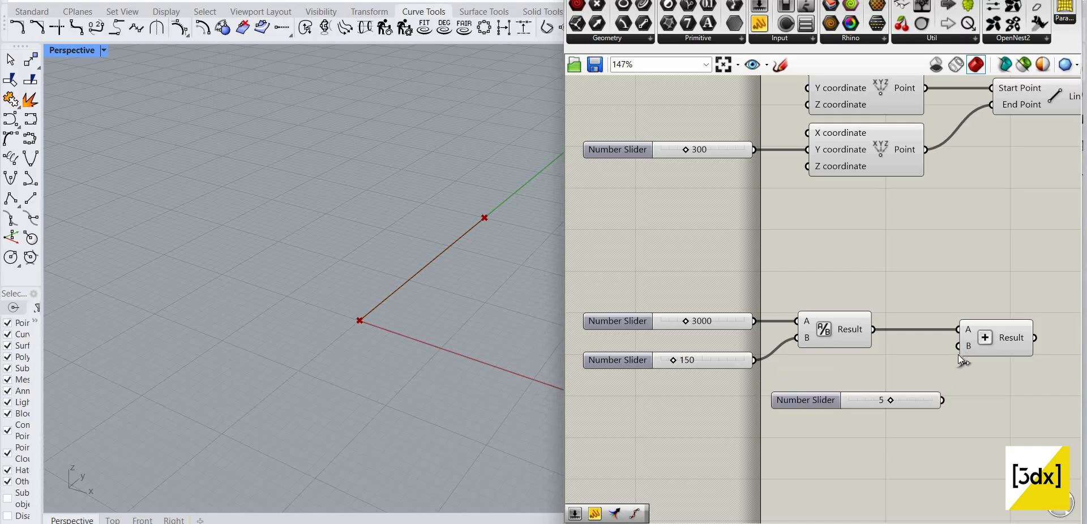
Step: Connect the slider set to 5 to the Addition's B input and align the slider beneath the 3000 and 150 sliders
{"action": "left_click_drag", "start_coordinate": [958, 346], "coordinate": [942, 400]}
{"action": "left_click_drag", "start_coordinate": [964, 321], "coordinate": [708, 399]}
{"action": "scroll", "coordinate": [730, 338], "scroll_direction": "down", "scroll_amount": 1}
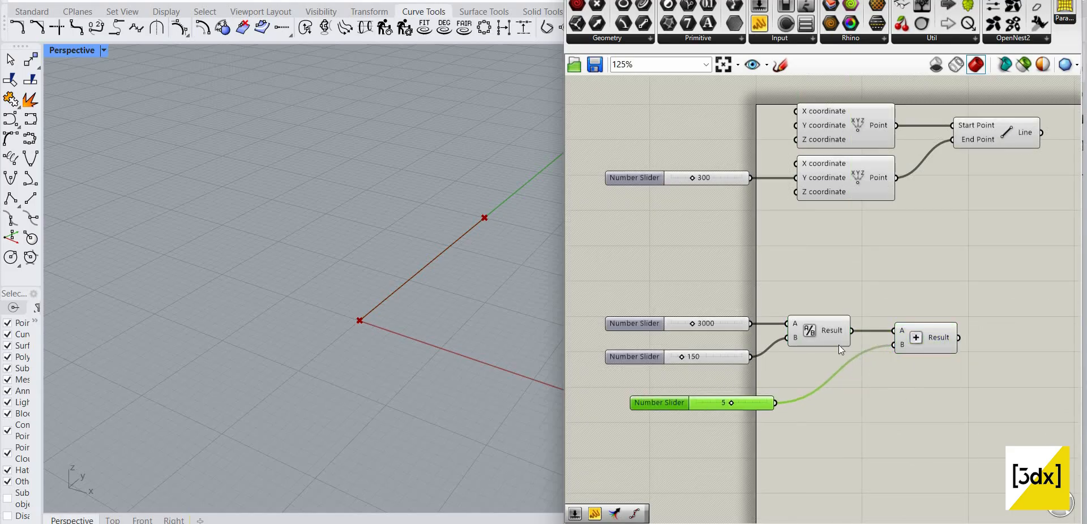
{"action": "scroll", "coordinate": [641, 416], "scroll_direction": "up", "scroll_amount": 1}
{"action": "left_click_drag", "start_coordinate": [645, 410], "coordinate": [617, 409]}
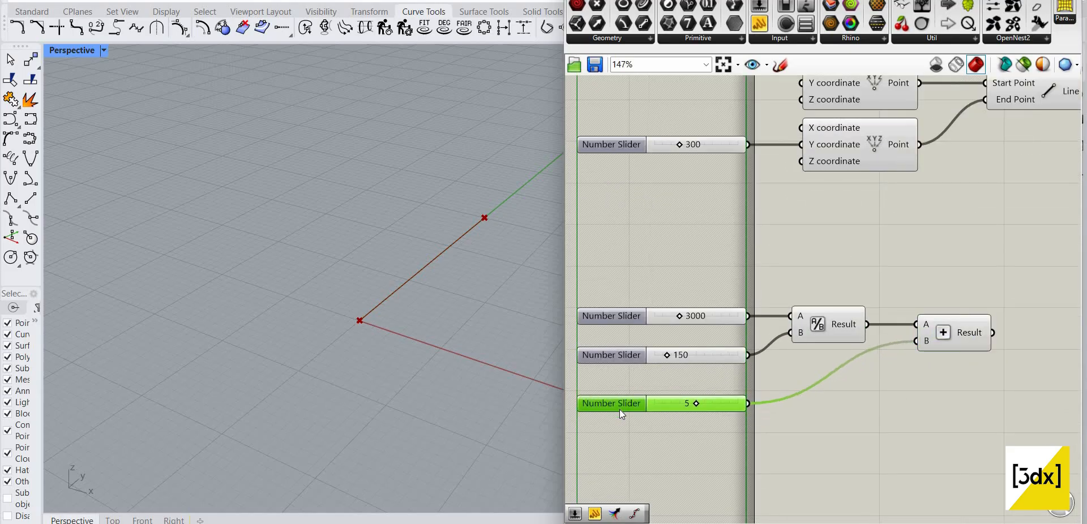
{"action": "scroll", "coordinate": [719, 212], "scroll_direction": "down", "scroll_amount": 1}
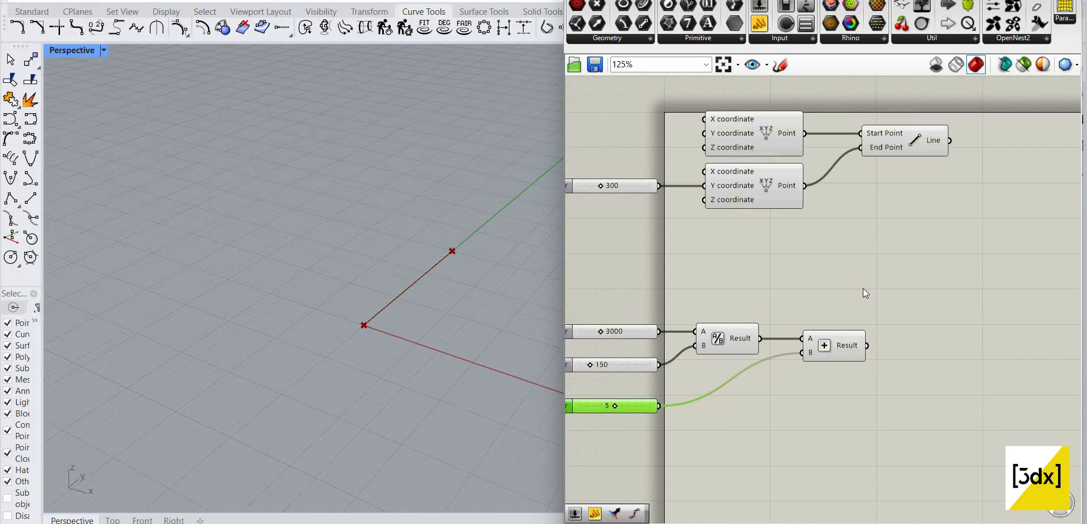
{"action": "scroll", "coordinate": [872, 289], "scroll_direction": "down", "scroll_amount": 1}
{"action": "scroll", "coordinate": [844, 350], "scroll_direction": "up", "scroll_amount": 1}
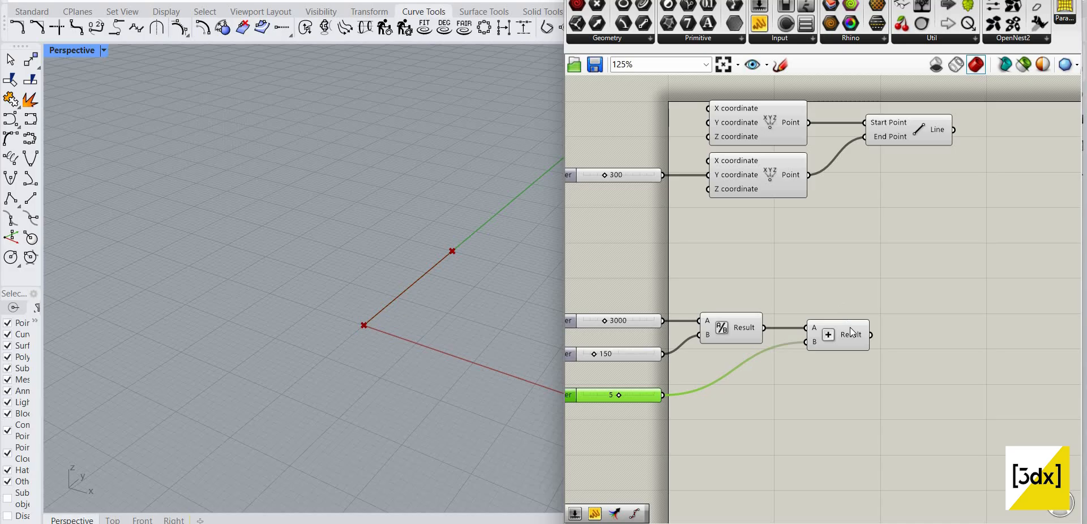
{"action": "double_click", "coordinate": [752, 267]}
{"action": "type", "text": "mult"}
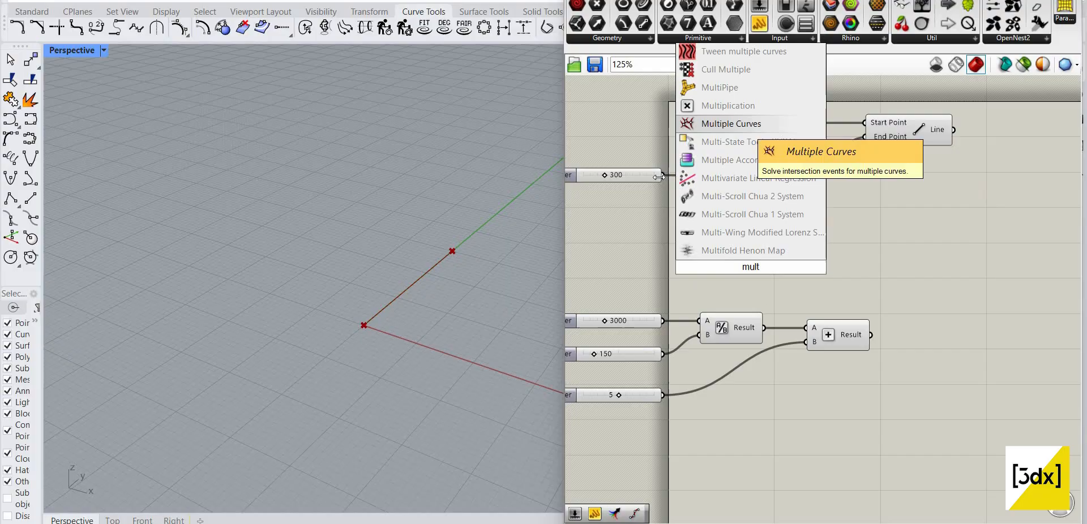
{"action": "key", "text": "Up"}
{"action": "key", "text": "Return"}
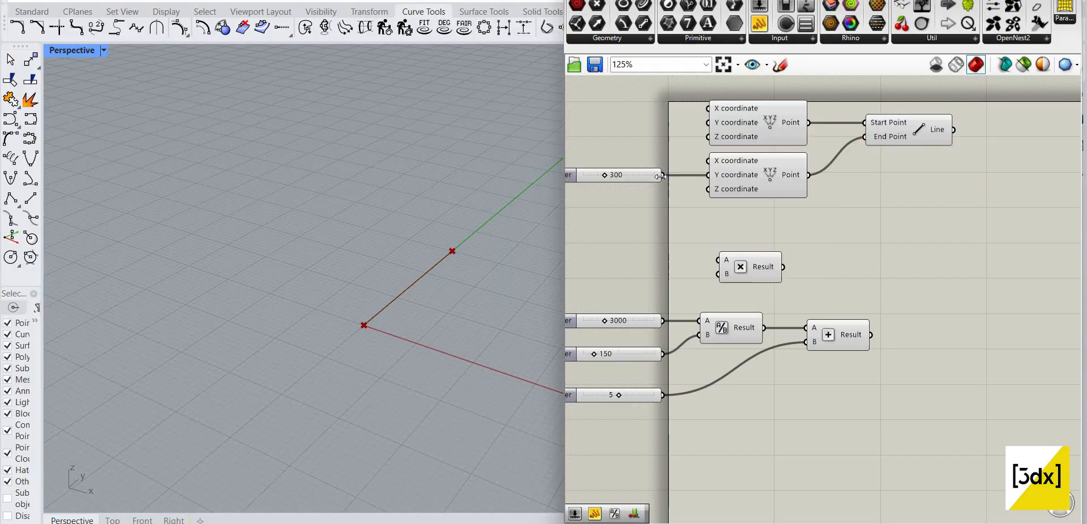
{"action": "left_click_drag", "start_coordinate": [715, 260], "coordinate": [663, 175]}
{"action": "left_click_drag", "start_coordinate": [753, 266], "coordinate": [782, 259]}
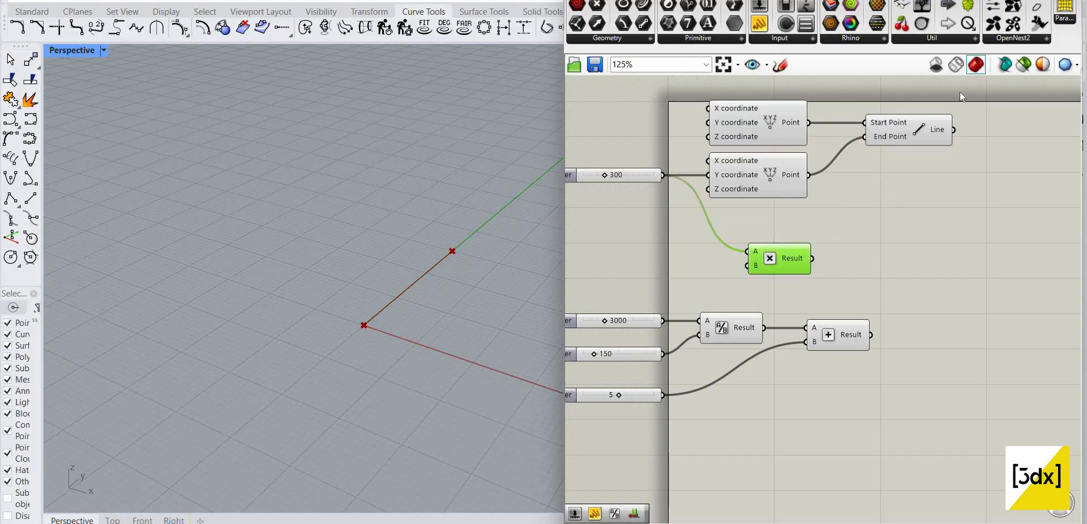
{"action": "left_click_drag", "start_coordinate": [896, 232], "coordinate": [772, 252]}
{"action": "key", "text": "Delete"}
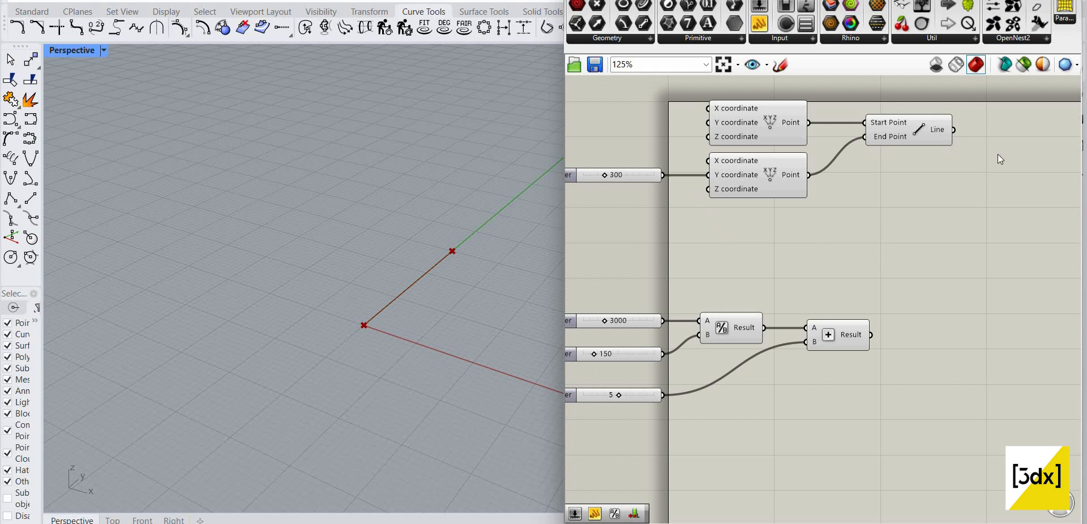
Step: Add a Move component after the Line component and connect the Line output to its Geometry input
{"action": "left_click", "coordinate": [935, 129]}
{"action": "double_click", "coordinate": [998, 154]}
{"action": "type", "text": "mo"}
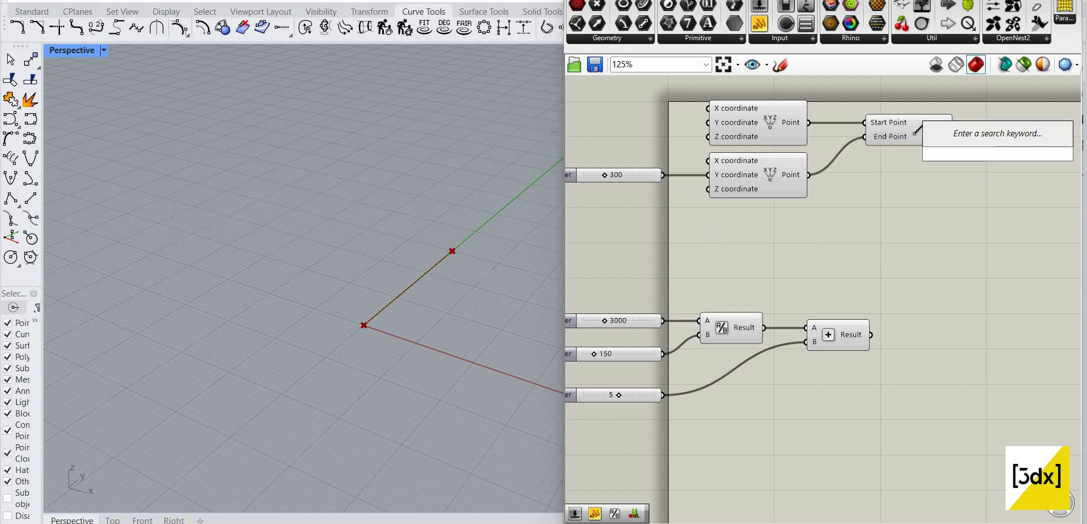
{"action": "type", "text": "ve"}
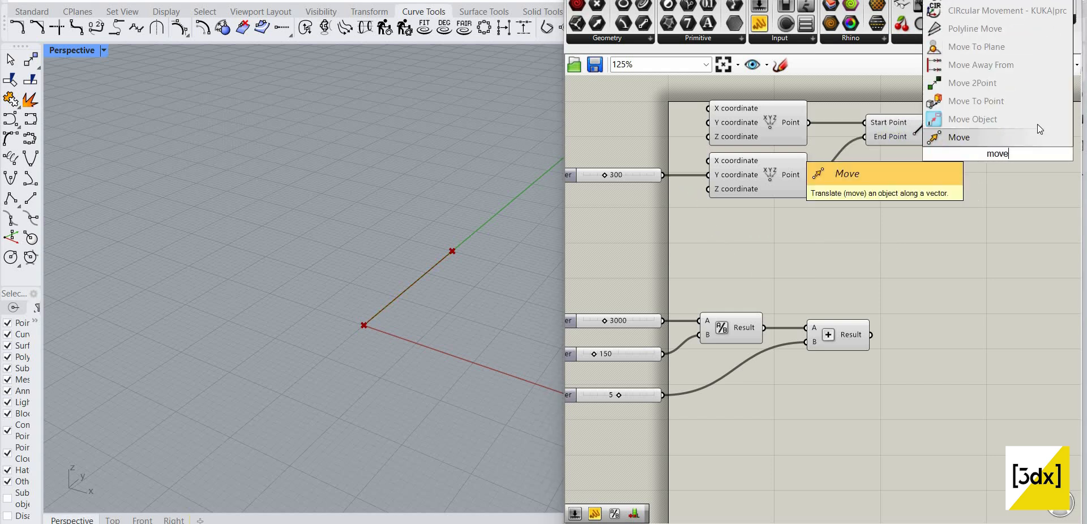
{"action": "left_click", "coordinate": [983, 141]}
{"action": "scroll", "coordinate": [983, 141], "scroll_direction": "up", "scroll_amount": 3}
{"action": "left_click_drag", "start_coordinate": [977, 148], "coordinate": [1058, 116]}
{"action": "scroll", "coordinate": [912, 187], "scroll_direction": "down", "scroll_amount": 4}
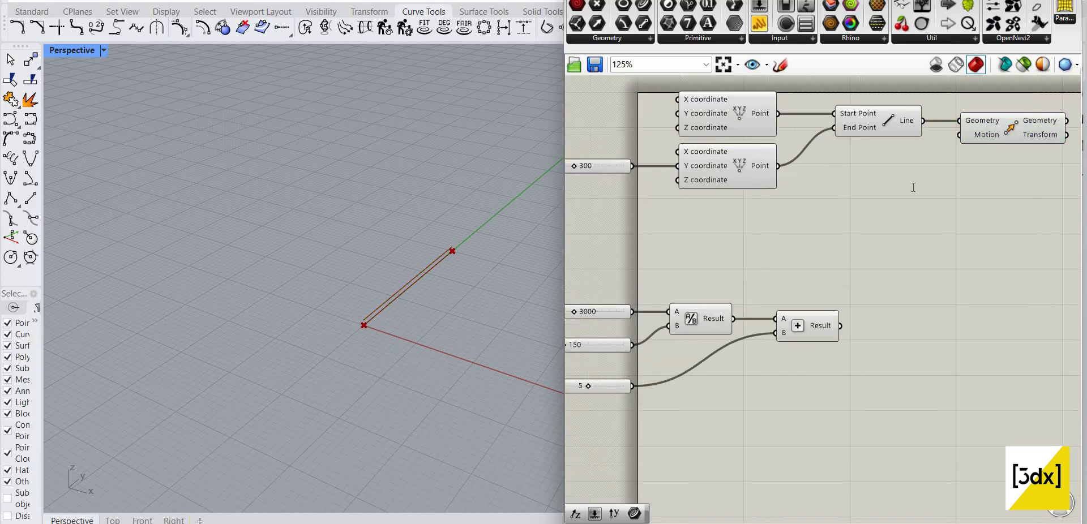
{"action": "double_click", "coordinate": [912, 187]}
{"action": "type", "text": "unit z"}
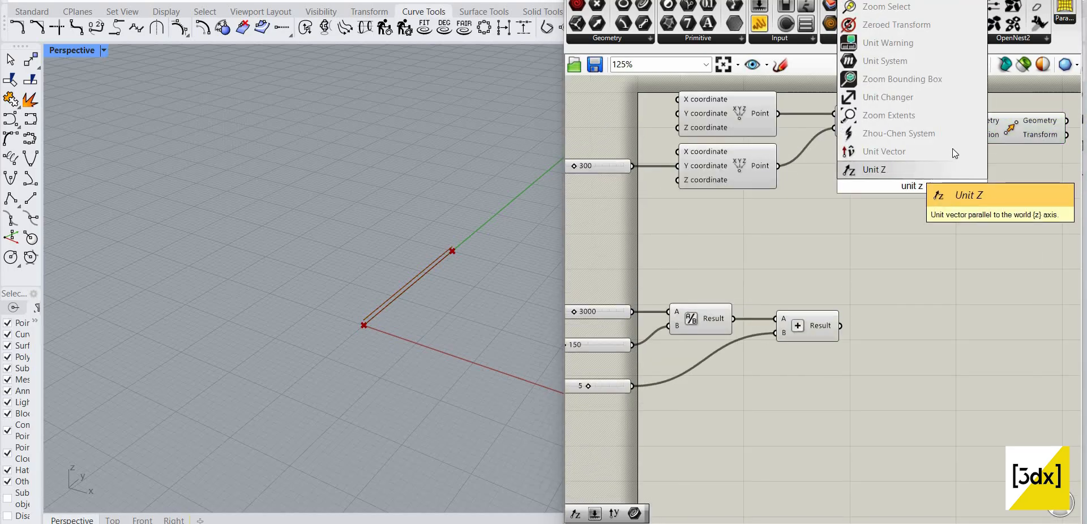
{"action": "left_click", "coordinate": [954, 169]}
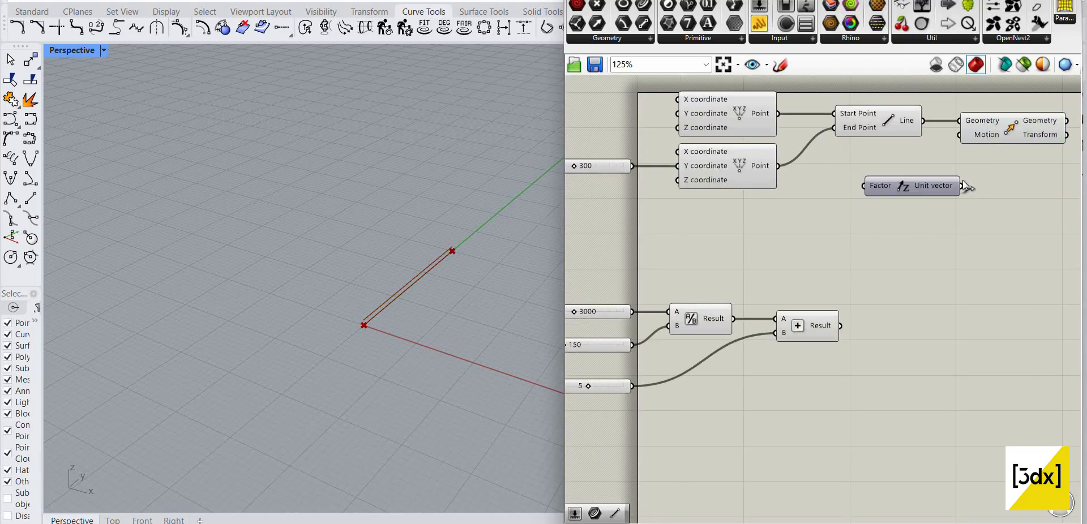
{"action": "left_click_drag", "start_coordinate": [959, 135], "coordinate": [962, 185]}
{"action": "left_click", "coordinate": [909, 179]}
{"action": "key", "text": "Delete"}
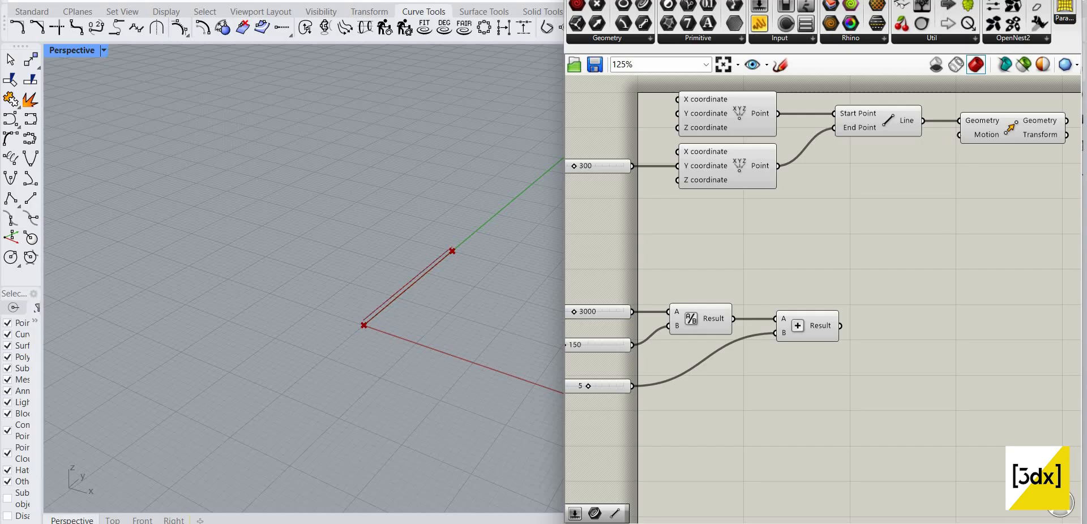
Step: Add a Unit Y component below the Line component and connect its unit vector to the Move's Motion input
{"action": "double_click", "coordinate": [898, 205]}
{"action": "type", "text": "unit y"}
{"action": "key", "text": "Return"}
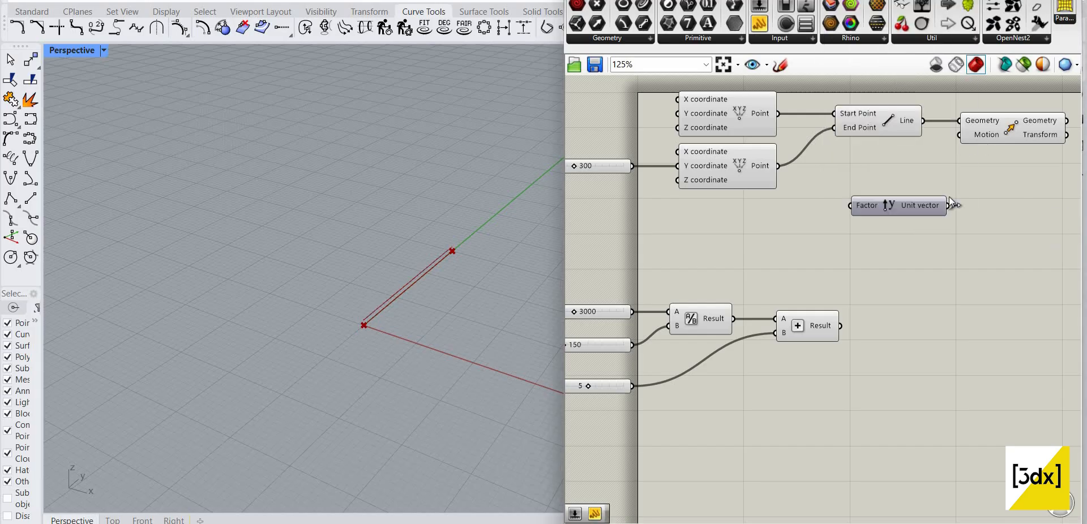
{"action": "left_click_drag", "start_coordinate": [948, 205], "coordinate": [960, 135]}
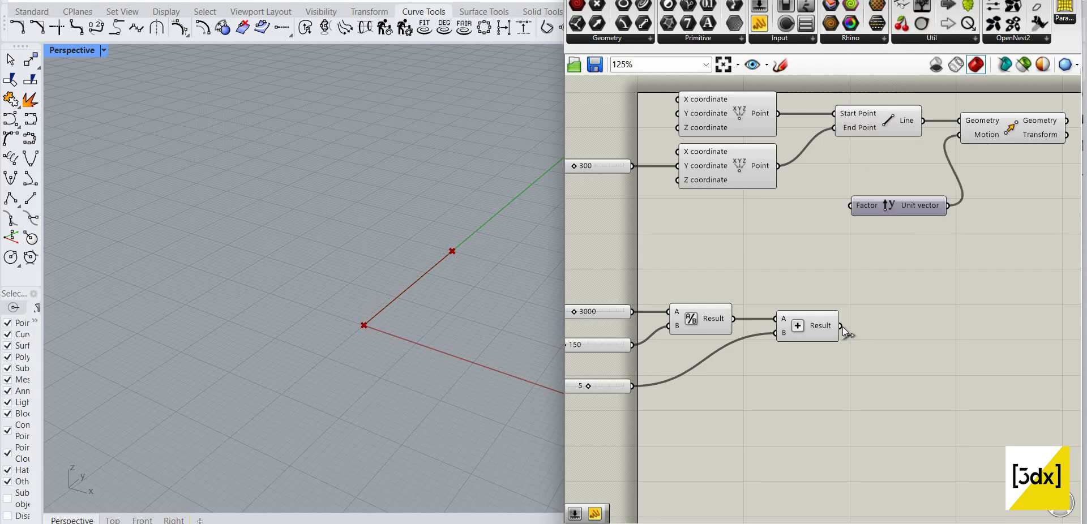
Step: Add a Series component beside the Addition component and connect the 300 slider to its Step input
{"action": "double_click", "coordinate": [936, 264]}
{"action": "type", "text": "series"}
{"action": "key", "text": "Return"}
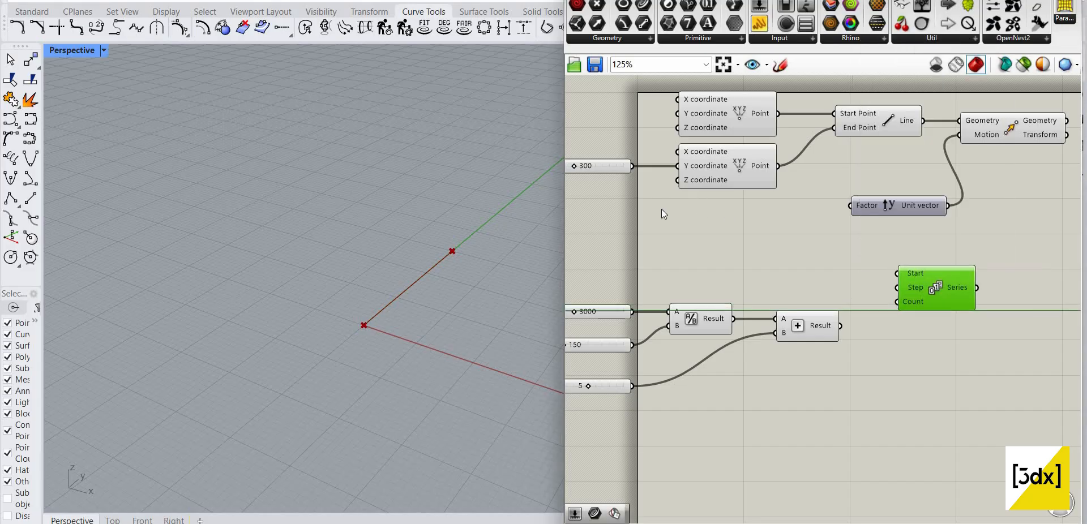
{"action": "left_click_drag", "start_coordinate": [935, 288], "coordinate": [931, 312]}
{"action": "right_click_drag", "start_coordinate": [661, 208], "coordinate": [700, 211]}
{"action": "left_click_drag", "start_coordinate": [671, 168], "coordinate": [932, 313]}
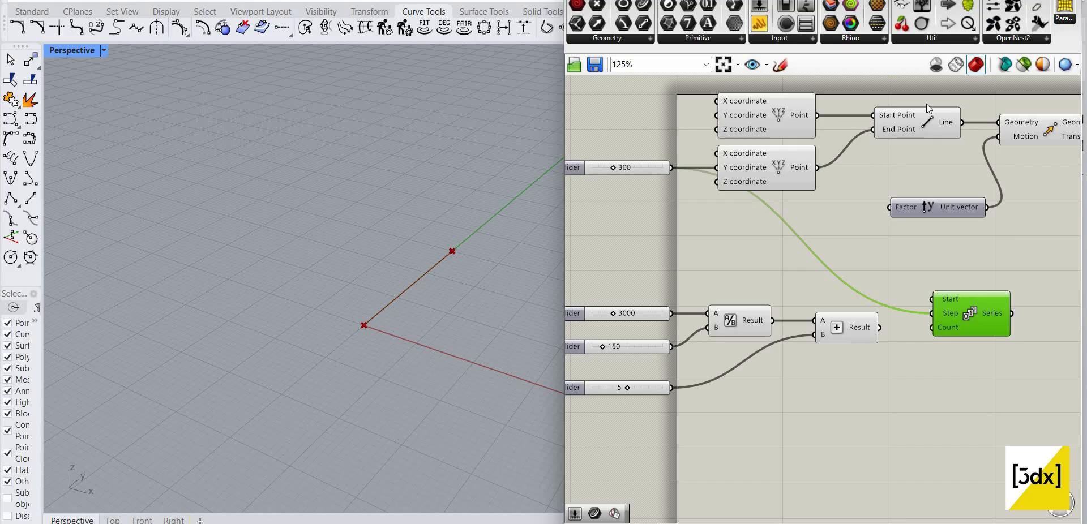
Step: Connect the Addition result to the Series' Count input and the Series output to the Unit Y's Factor input
{"action": "left_click", "coordinate": [934, 128]}
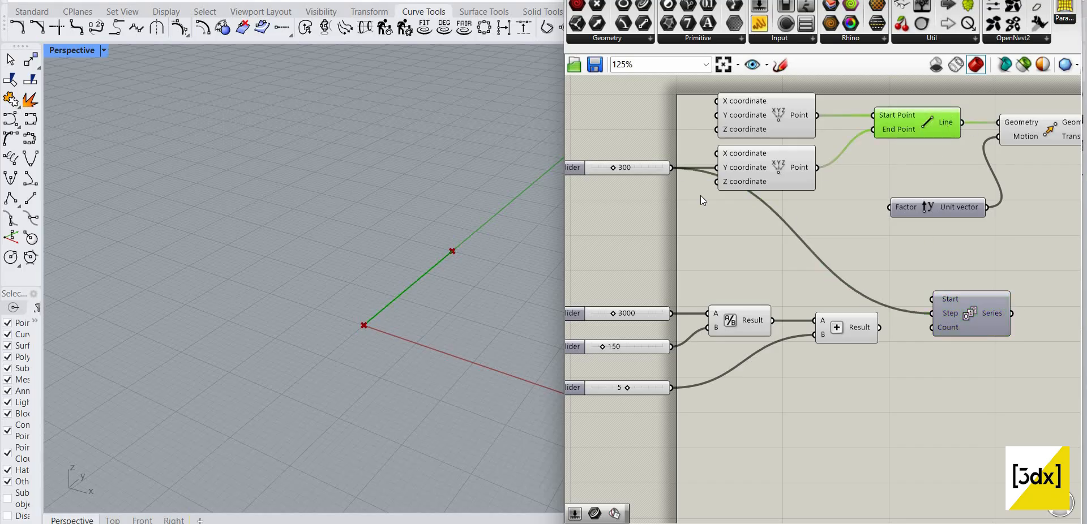
{"action": "scroll", "coordinate": [818, 165], "scroll_direction": "down", "scroll_amount": 2}
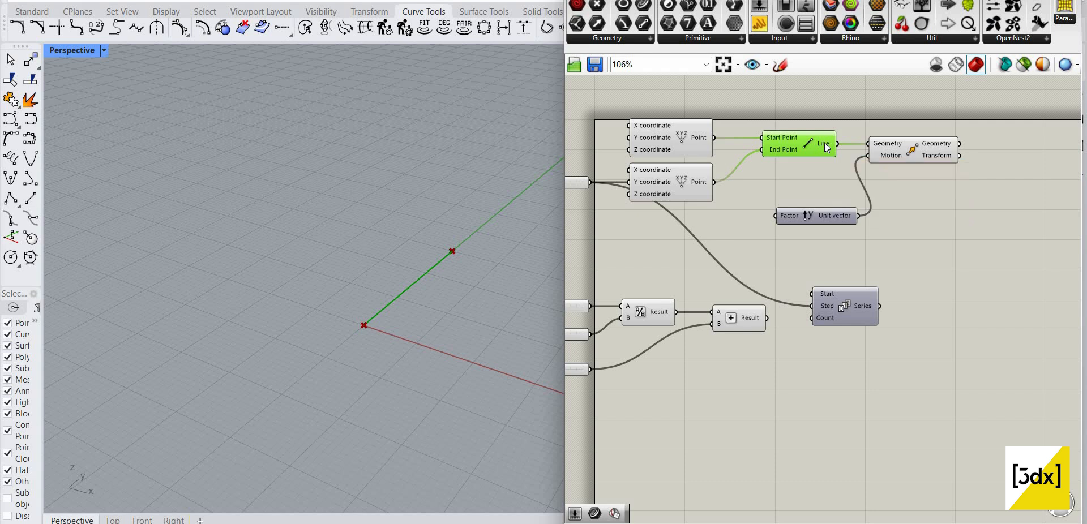
{"action": "scroll", "coordinate": [723, 244], "scroll_direction": "down", "scroll_amount": 2}
{"action": "scroll", "coordinate": [720, 249], "scroll_direction": "up", "scroll_amount": 2}
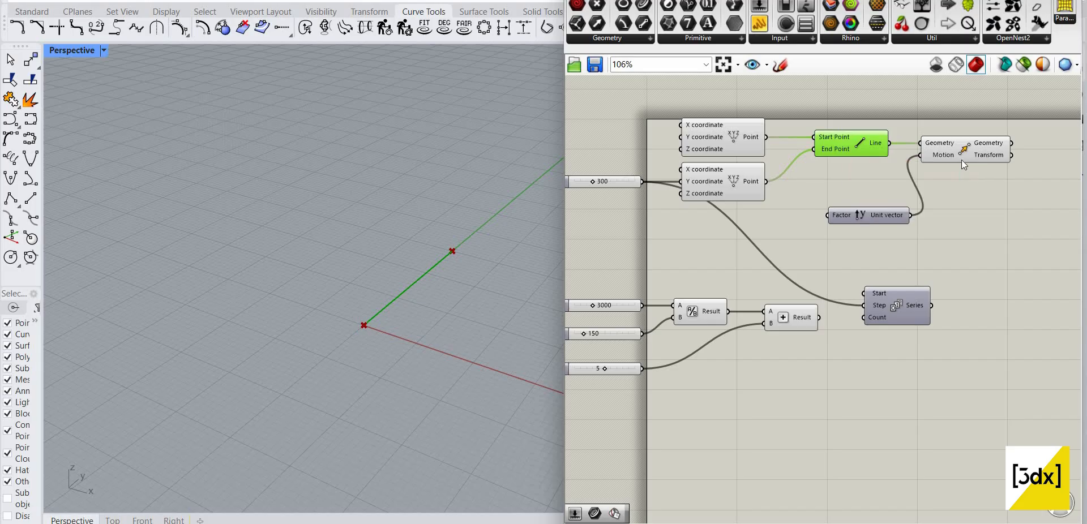
{"action": "left_click", "coordinate": [999, 147]}
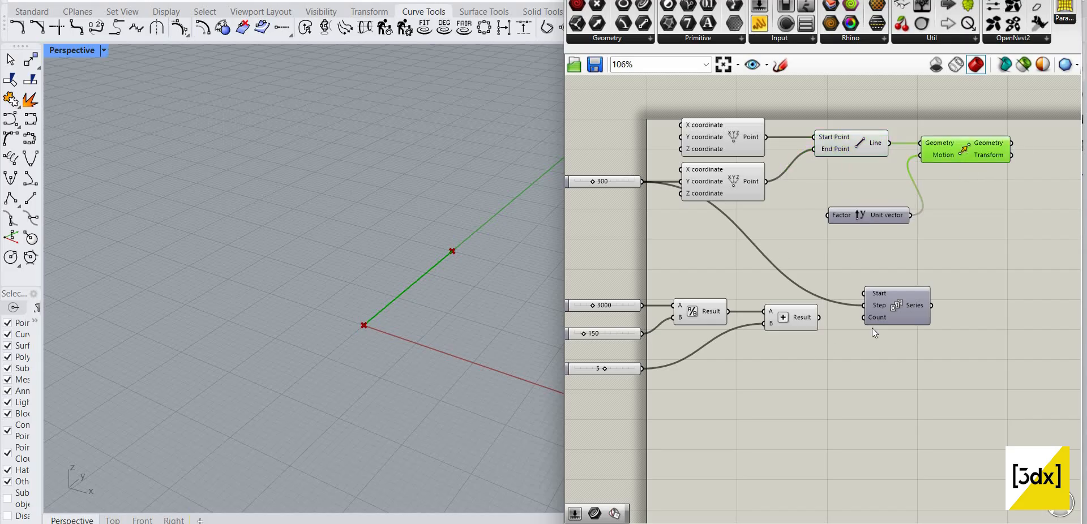
{"action": "scroll", "coordinate": [838, 327], "scroll_direction": "up", "scroll_amount": 3}
{"action": "left_click_drag", "start_coordinate": [806, 311], "coordinate": [879, 311]}
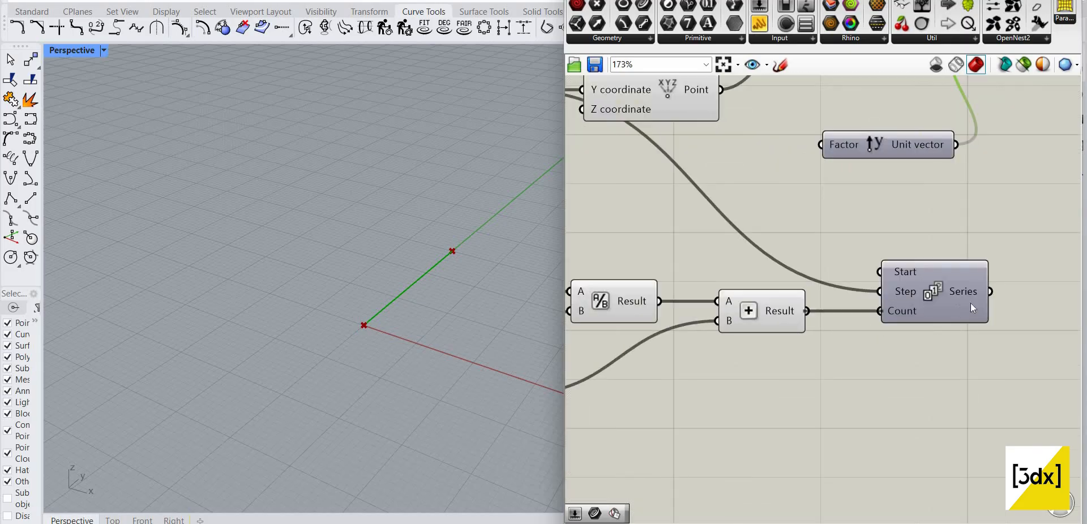
{"action": "left_click", "coordinate": [971, 303]}
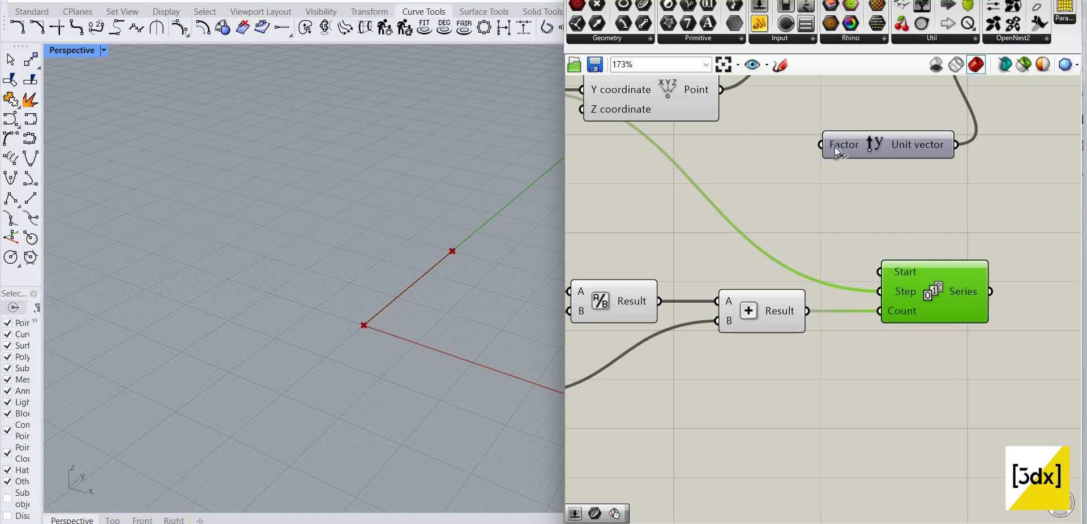
{"action": "left_click_drag", "start_coordinate": [846, 144], "coordinate": [846, 145]}
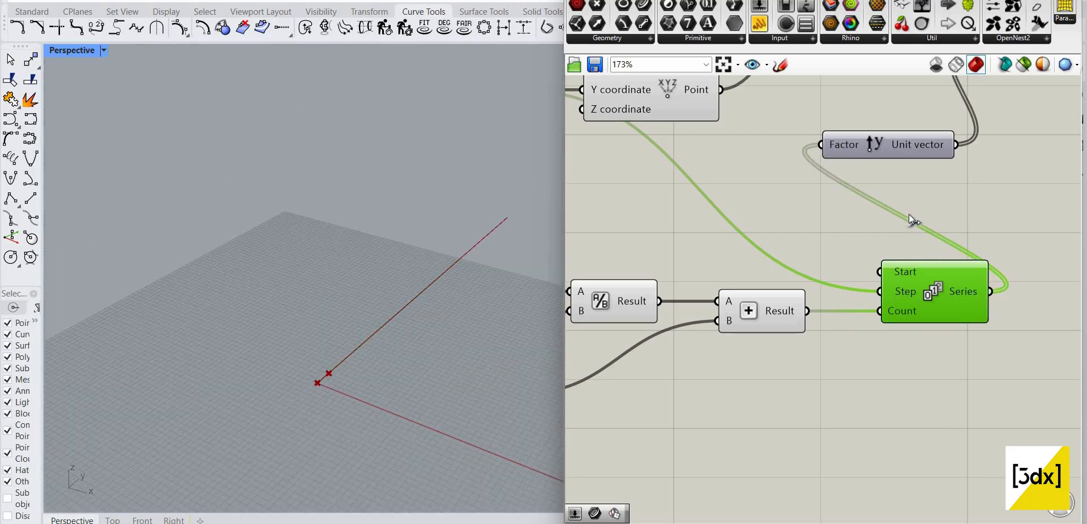
Step: Turn off the viewport preview of the components feeding the Move component, leaving the Move's preview on
{"action": "scroll", "coordinate": [817, 293], "scroll_direction": "down", "scroll_amount": 5}
{"action": "scroll", "coordinate": [916, 210], "scroll_direction": "up", "scroll_amount": 4}
{"action": "left_click", "coordinate": [861, 213]}
{"action": "scroll", "coordinate": [290, 383], "scroll_direction": "up", "scroll_amount": 3}
{"action": "scroll", "coordinate": [945, 332], "scroll_direction": "down", "scroll_amount": 6}
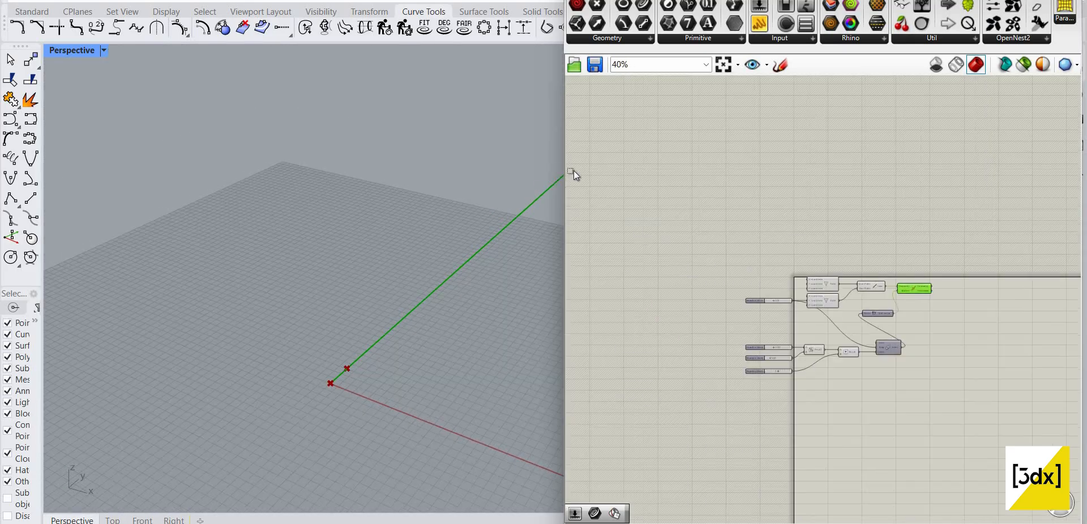
{"action": "scroll", "coordinate": [874, 308], "scroll_direction": "up", "scroll_amount": 4}
{"action": "key", "text": "ctrl+a"}
{"action": "right_click", "coordinate": [847, 170]}
{"action": "left_click", "coordinate": [876, 189]}
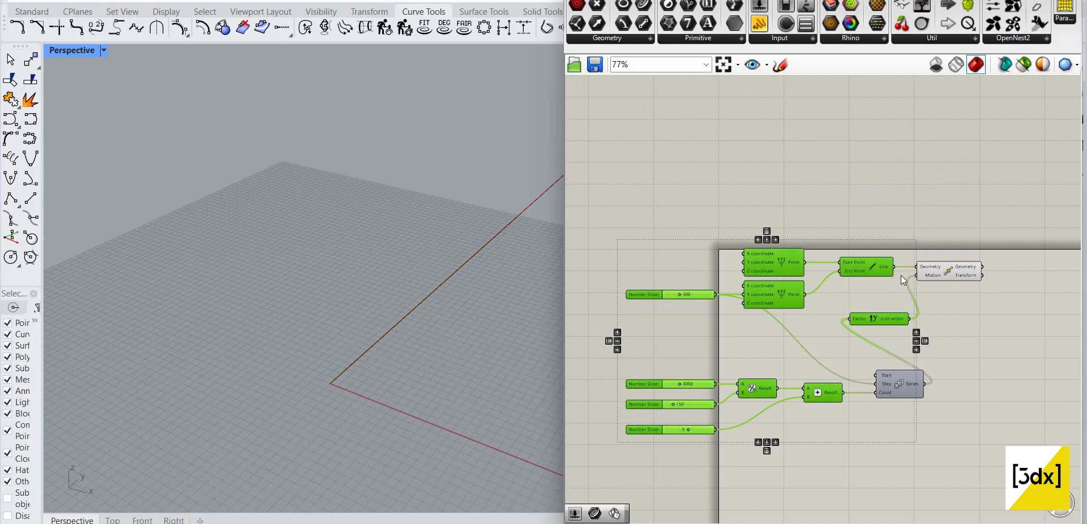
Step: Add an End Points component, connect the Move's Geometry output to its Curve input and align it with the Move
{"action": "scroll", "coordinate": [901, 275], "scroll_direction": "down", "scroll_amount": 1}
{"action": "double_click", "coordinate": [902, 276]}
{"action": "type", "text": "end"}
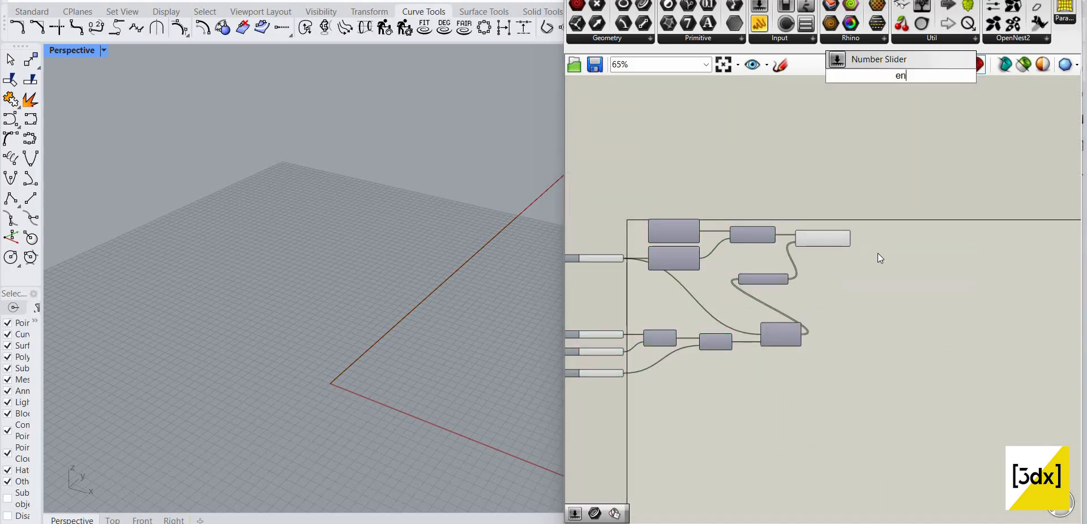
{"action": "left_click", "coordinate": [886, 260]}
{"action": "scroll", "coordinate": [885, 274], "scroll_direction": "up", "scroll_amount": 5}
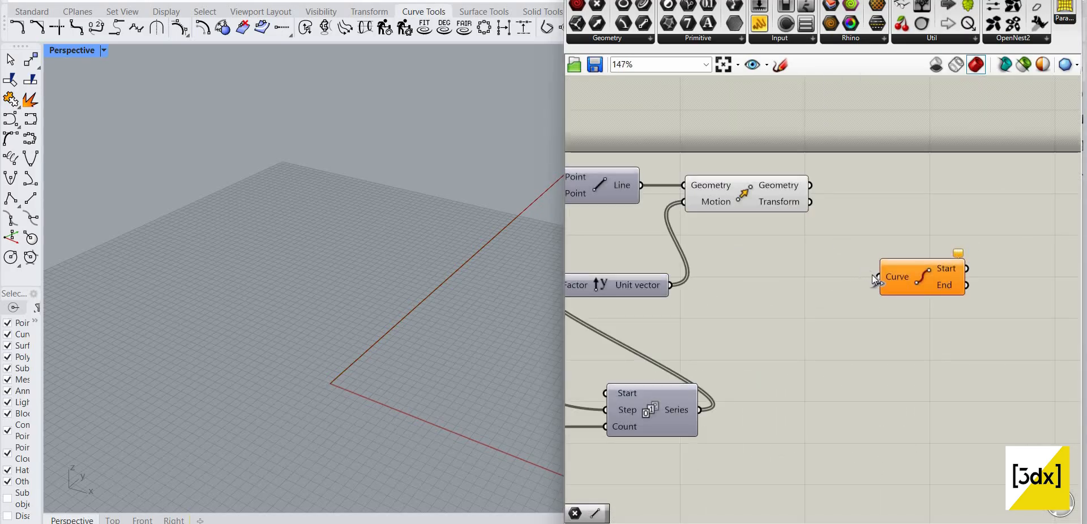
{"action": "left_click_drag", "start_coordinate": [811, 186], "coordinate": [919, 192]}
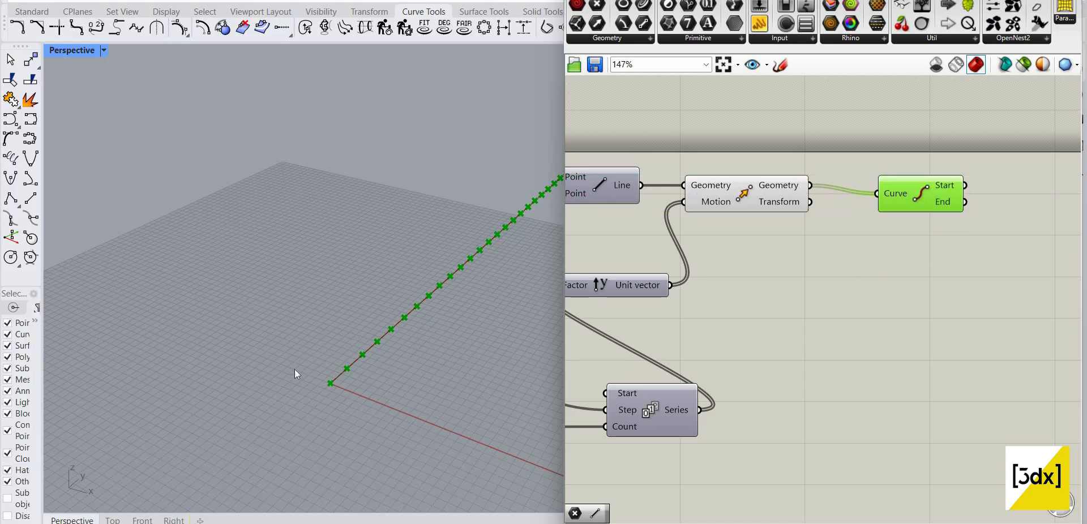
{"action": "scroll", "coordinate": [288, 362], "scroll_direction": "down", "scroll_amount": 4}
{"action": "right_click_drag", "start_coordinate": [889, 229], "coordinate": [732, 282]}
{"action": "left_click_drag", "start_coordinate": [766, 246], "coordinate": [766, 238]}
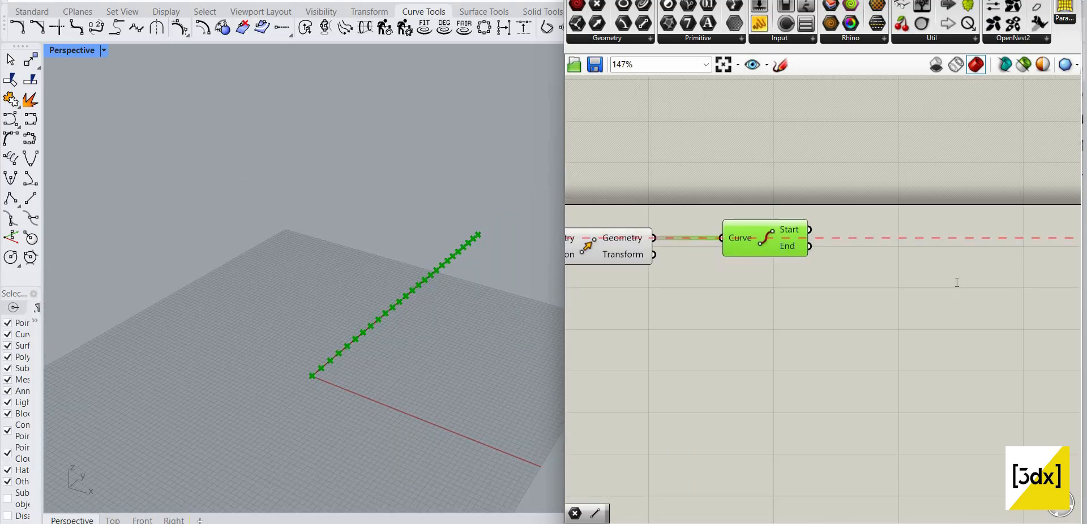
Step: Add a second Move component after the End Points component and connect the Start output to its Geometry input
{"action": "left_click", "coordinate": [957, 284]}
{"action": "double_click", "coordinate": [958, 284]}
{"action": "type", "text": "move"}
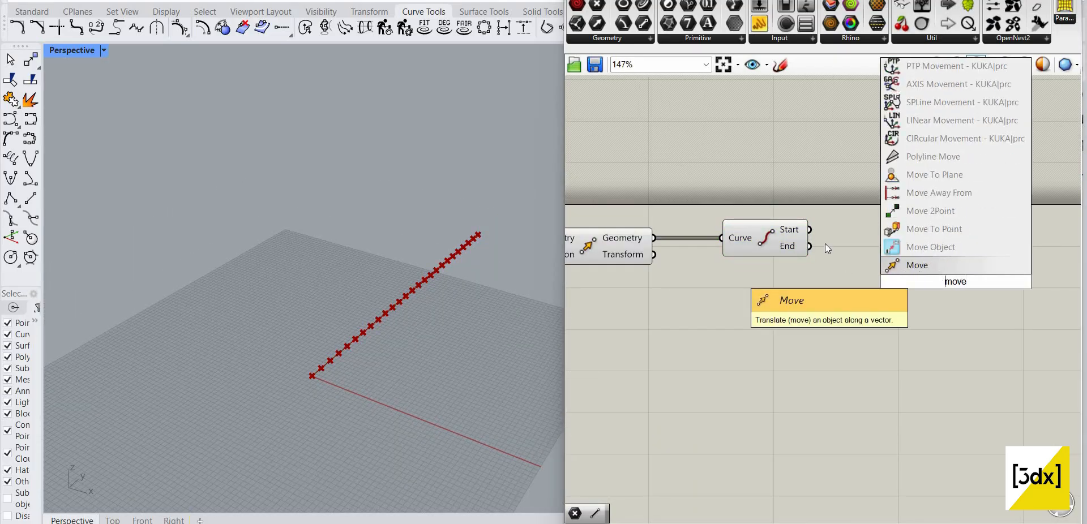
{"action": "left_click", "coordinate": [940, 270]}
{"action": "scroll", "coordinate": [850, 255], "scroll_direction": "up", "scroll_amount": 3}
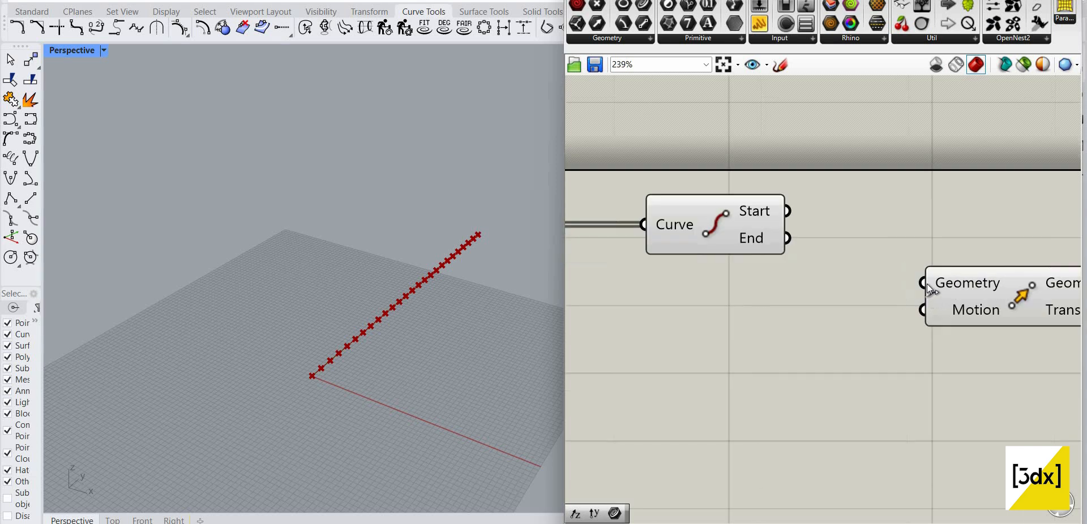
{"action": "left_click_drag", "start_coordinate": [786, 211], "coordinate": [923, 282]}
Step: Add a Unit X component, connect its Unit vector output to the second Move's Motion input and place it below the wire
{"action": "double_click", "coordinate": [788, 322]}
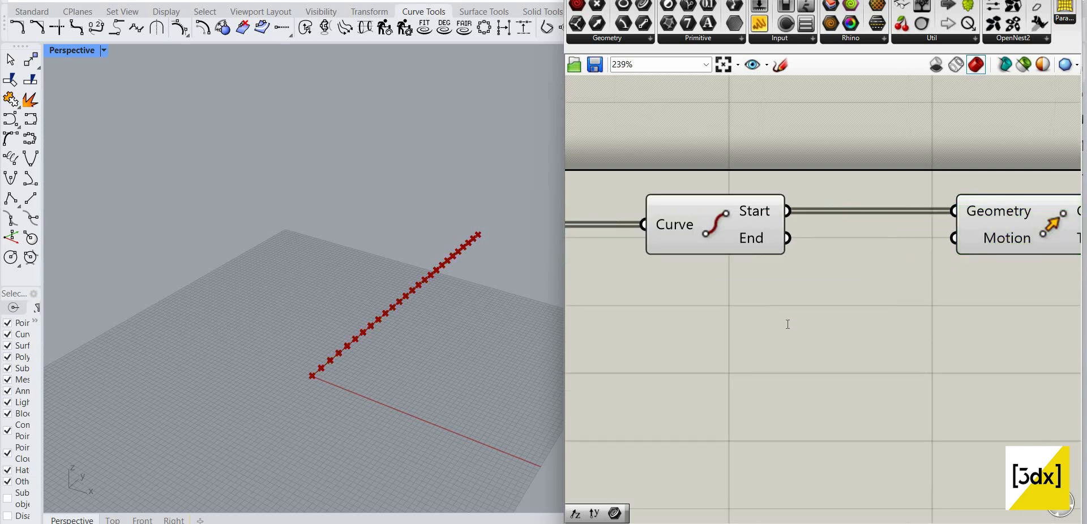
{"action": "type", "text": "unit "}
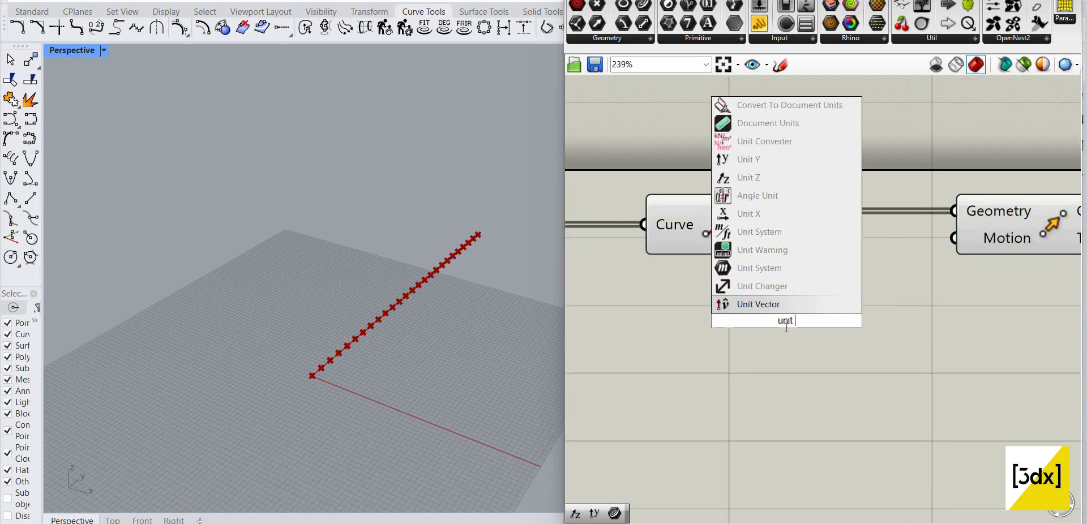
{"action": "type", "text": "x"}
{"action": "key", "text": "Return"}
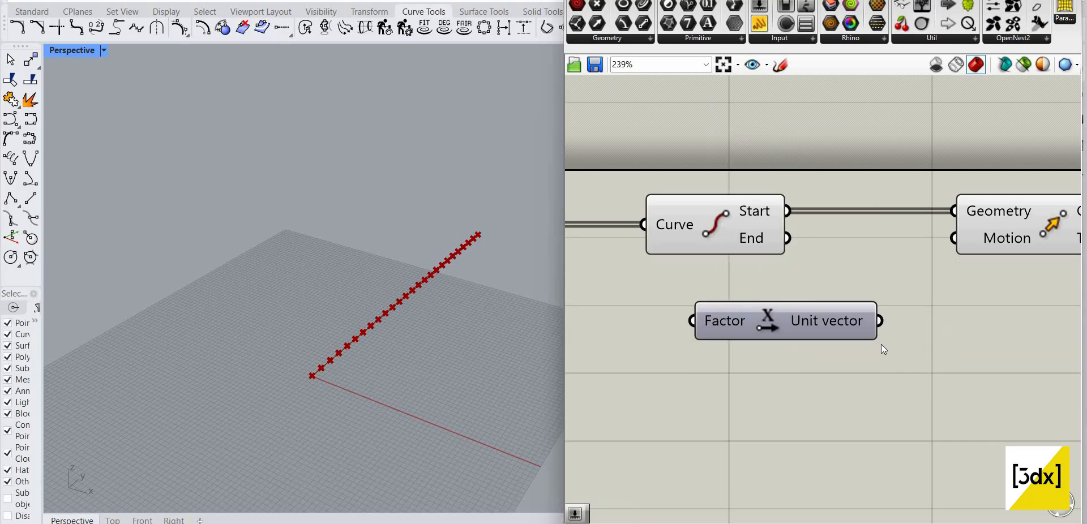
{"action": "left_click_drag", "start_coordinate": [881, 321], "coordinate": [954, 238]}
{"action": "scroll", "coordinate": [939, 329], "scroll_direction": "down", "scroll_amount": 2}
{"action": "left_click_drag", "start_coordinate": [849, 321], "coordinate": [861, 400]}
{"action": "scroll", "coordinate": [908, 346], "scroll_direction": "down", "scroll_amount": 4}
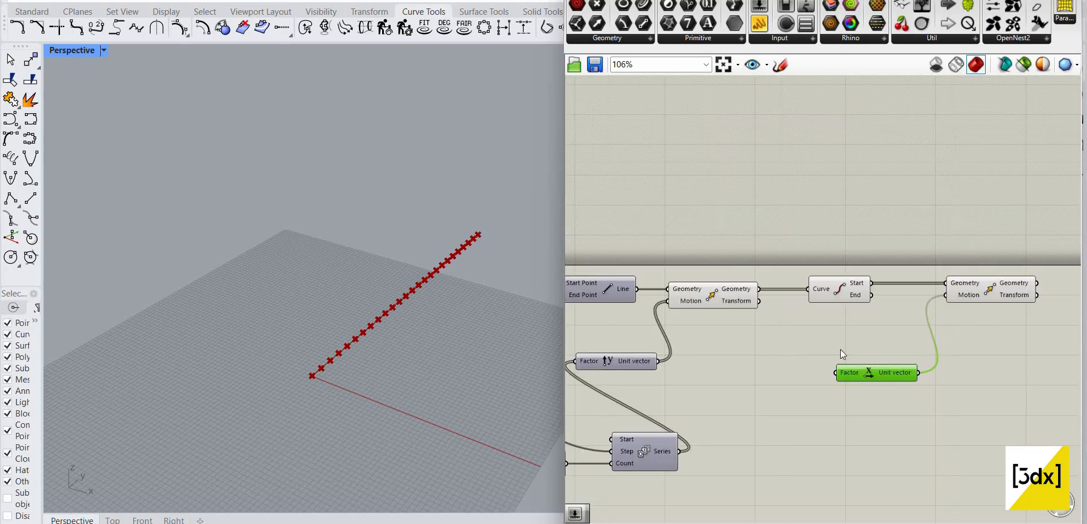
Step: Add a number slider with the value 2000 and connect it to the Unit X's Factor input
{"action": "key", "text": "ctrl+Right"}
{"action": "right_click_drag", "start_coordinate": [764, 373], "coordinate": [842, 349]}
{"action": "scroll", "coordinate": [849, 348], "scroll_direction": "up", "scroll_amount": 2}
{"action": "left_click", "coordinate": [850, 349]}
{"action": "double_click", "coordinate": [850, 348]}
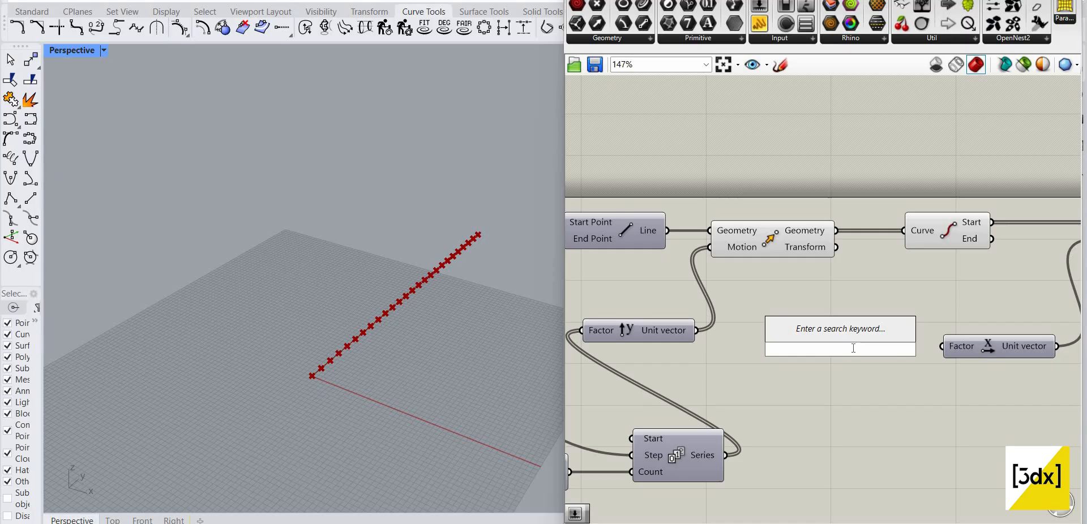
{"action": "type", "text": "200"}
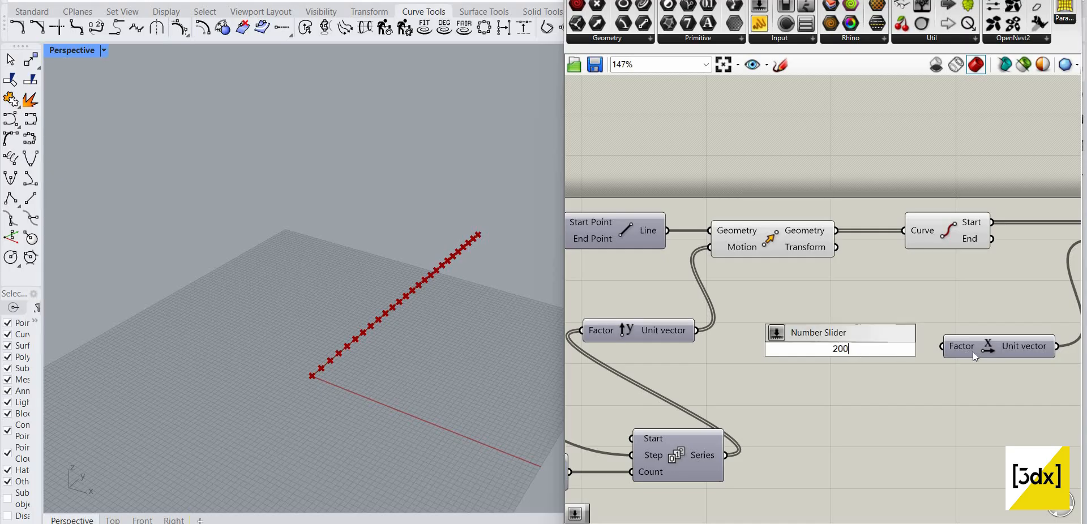
{"action": "type", "text": "0"}
{"action": "key", "text": "Return"}
Step: Set the Unit X factor slider to 2544 and shift the second Move component down, level with Unit X
{"action": "scroll", "coordinate": [846, 408], "scroll_direction": "up", "scroll_amount": 3}
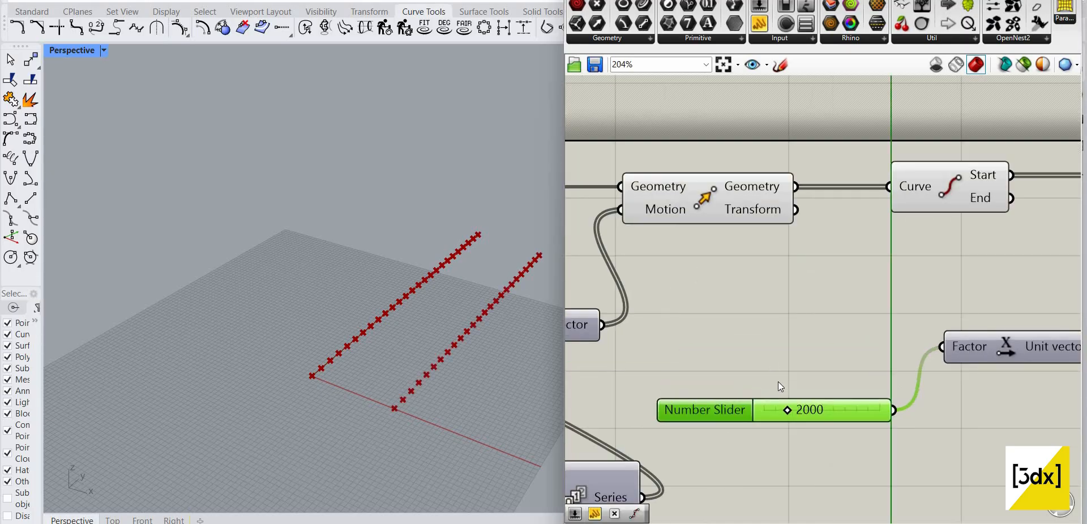
{"action": "scroll", "coordinate": [778, 392], "scroll_direction": "down", "scroll_amount": 2}
{"action": "left_click_drag", "start_coordinate": [781, 384], "coordinate": [783, 384]}
{"action": "scroll", "coordinate": [789, 374], "scroll_direction": "down", "scroll_amount": 2}
{"action": "scroll", "coordinate": [977, 317], "scroll_direction": "up", "scroll_amount": 1}
{"action": "right_click_drag", "start_coordinate": [1022, 287], "coordinate": [937, 317]}
{"action": "left_click_drag", "start_coordinate": [941, 283], "coordinate": [937, 376]}
Step: Add a Line component with End Points' Start output as Start Point and the second Move's Geometry as End Point, aligned with End Points
{"action": "left_click", "coordinate": [978, 333]}
{"action": "double_click", "coordinate": [978, 333]}
{"action": "type", "text": "line"}
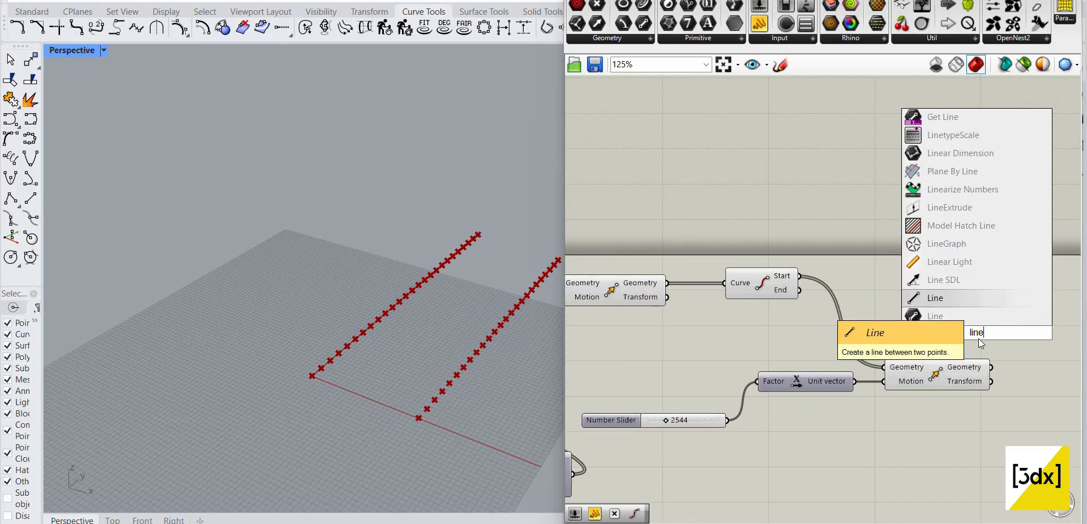
{"action": "key", "text": "Return"}
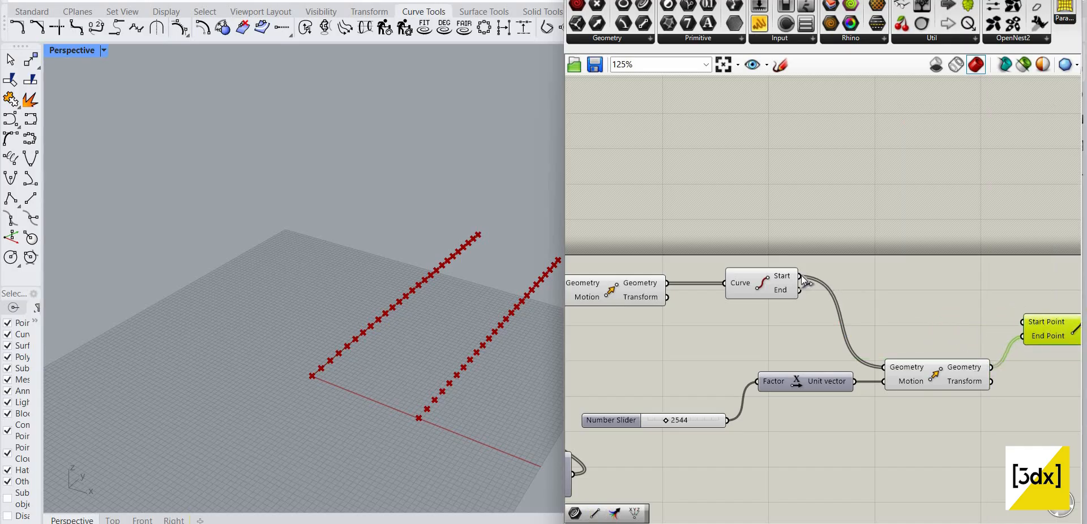
{"action": "left_click_drag", "start_coordinate": [799, 276], "coordinate": [1028, 323]}
{"action": "scroll", "coordinate": [970, 311], "scroll_direction": "down", "scroll_amount": 2}
{"action": "right_click_drag", "start_coordinate": [1009, 315], "coordinate": [907, 306]}
{"action": "left_click_drag", "start_coordinate": [967, 321], "coordinate": [986, 283]}
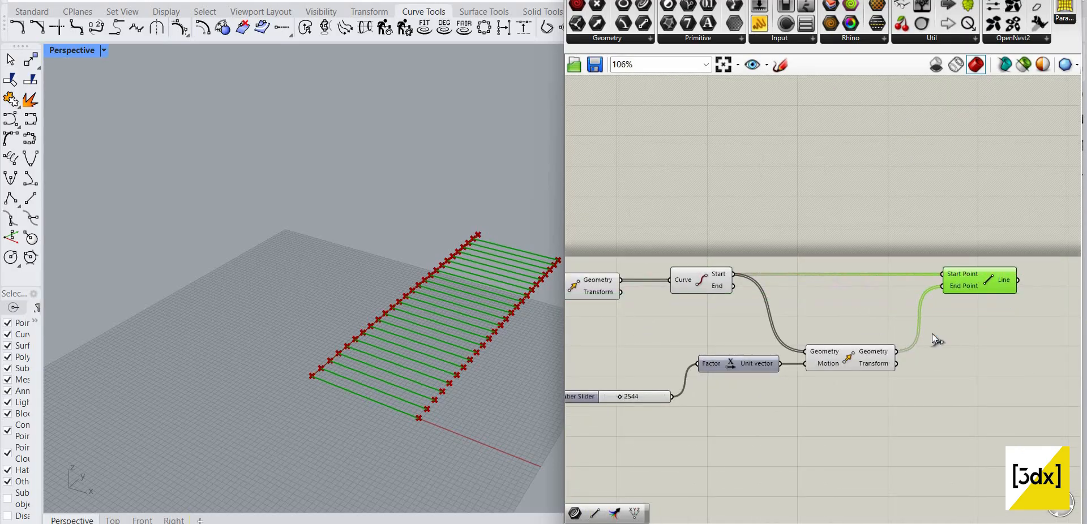
Step: Turn off the viewport preview of both Move components and the End Points component, leaving the new Line's preview on
{"action": "scroll", "coordinate": [932, 334], "scroll_direction": "down", "scroll_amount": 3}
{"action": "scroll", "coordinate": [799, 374], "scroll_direction": "up", "scroll_amount": 1}
{"action": "left_click_drag", "start_coordinate": [726, 239], "coordinate": [910, 400]}
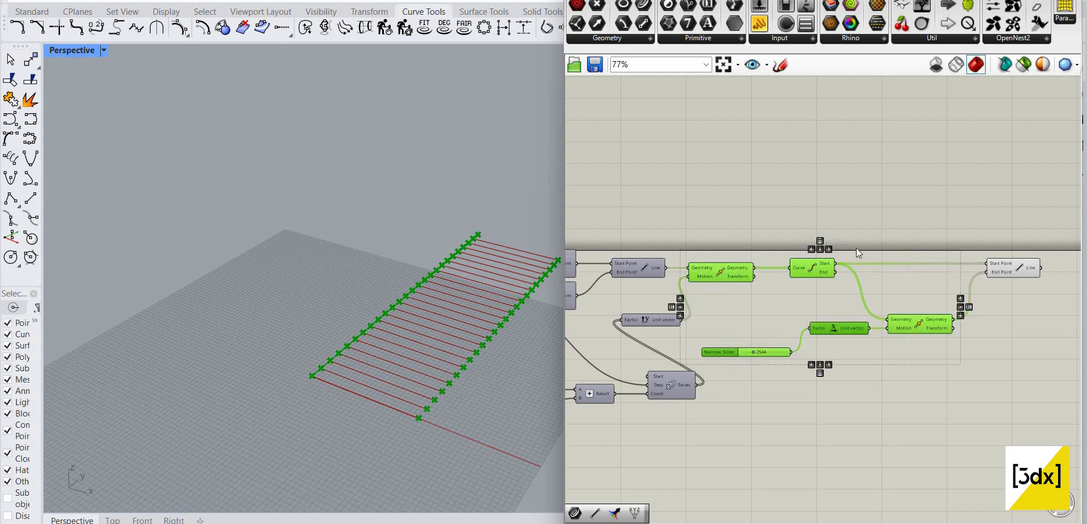
{"action": "right_click", "coordinate": [787, 210]}
{"action": "left_click", "coordinate": [838, 231]}
{"action": "scroll", "coordinate": [981, 280], "scroll_direction": "down", "scroll_amount": 1}
{"action": "scroll", "coordinate": [916, 293], "scroll_direction": "up", "scroll_amount": 4}
{"action": "left_click", "coordinate": [963, 279]}
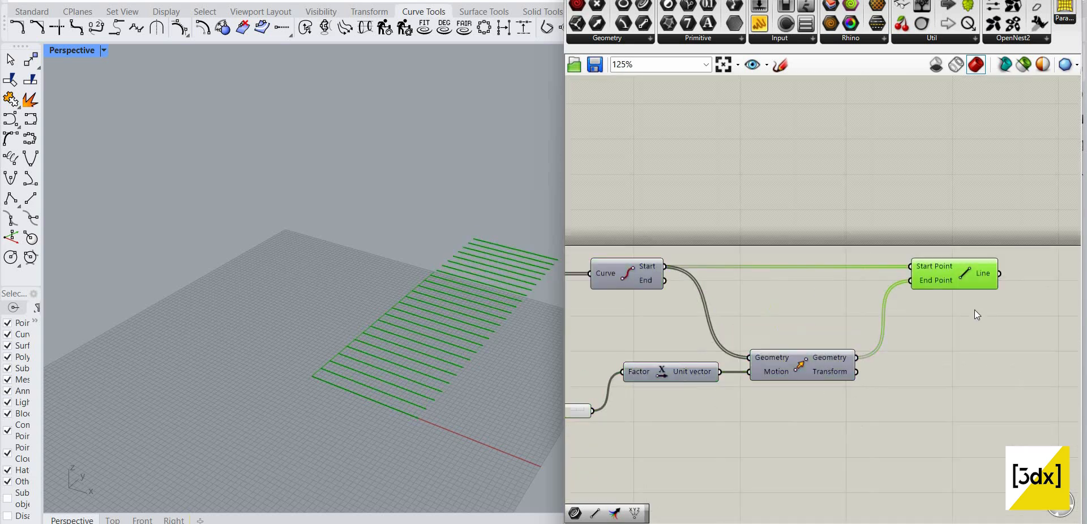
Step: Add a List Item component, connect the Line output to its List input and place it below the Line component
{"action": "scroll", "coordinate": [804, 291], "scroll_direction": "down", "scroll_amount": 2}
{"action": "scroll", "coordinate": [974, 310], "scroll_direction": "up", "scroll_amount": 2}
{"action": "double_click", "coordinate": [975, 309]}
{"action": "type", "text": "li"}
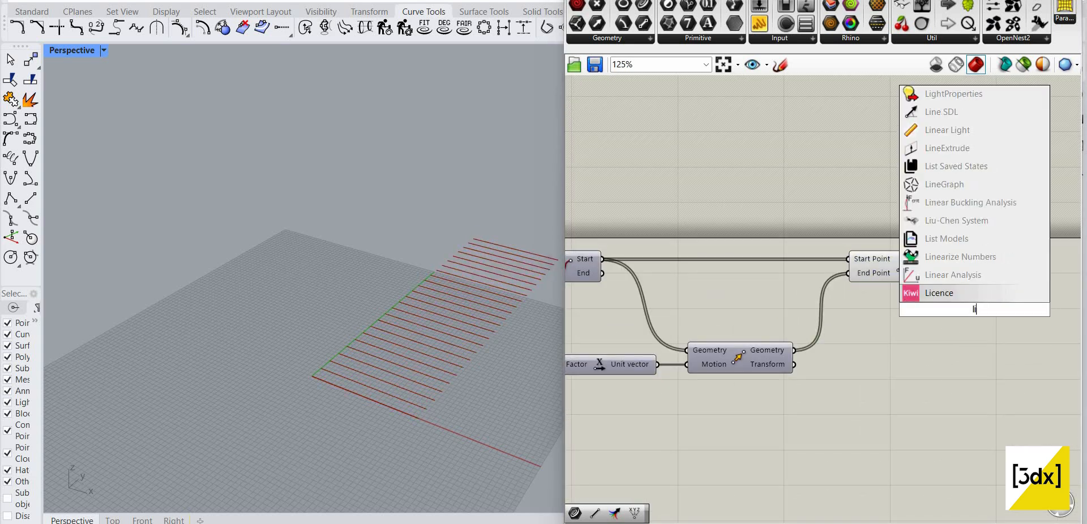
{"action": "type", "text": "st it"}
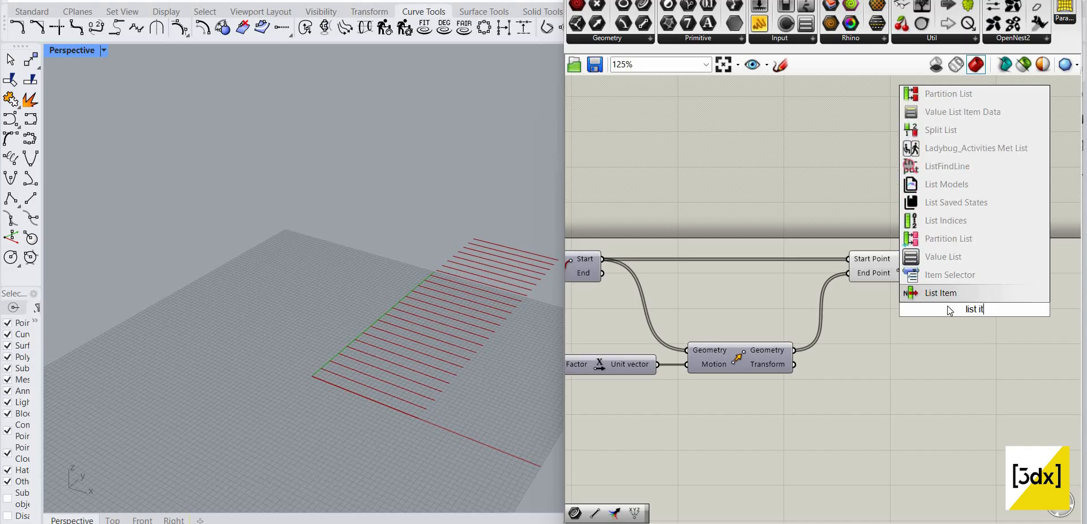
{"action": "key", "text": "Return"}
{"action": "left_click_drag", "start_coordinate": [944, 295], "coordinate": [939, 273]}
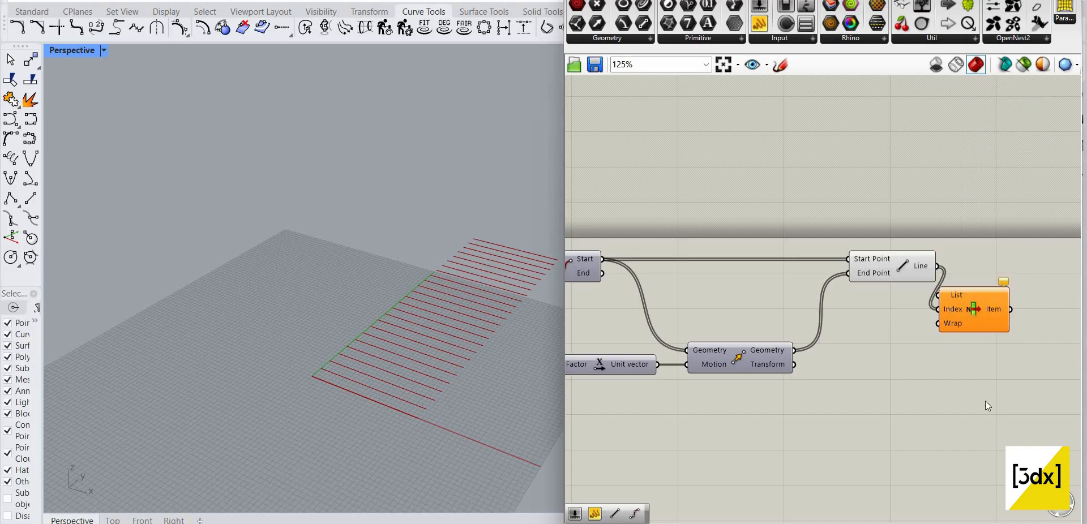
{"action": "left_click_drag", "start_coordinate": [974, 306], "coordinate": [1001, 432]}
{"action": "scroll", "coordinate": [957, 340], "scroll_direction": "down", "scroll_amount": 4}
{"action": "scroll", "coordinate": [761, 346], "scroll_direction": "down", "scroll_amount": 1}
{"action": "right_click_drag", "start_coordinate": [609, 396], "coordinate": [759, 358]}
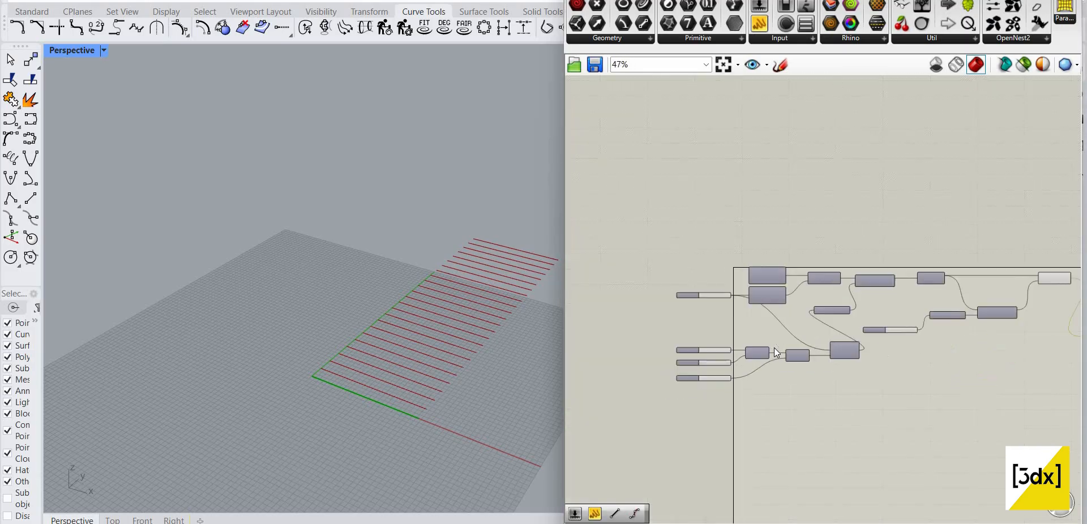
{"action": "scroll", "coordinate": [759, 358], "scroll_direction": "up", "scroll_amount": 5}
{"action": "scroll", "coordinate": [774, 344], "scroll_direction": "up", "scroll_amount": 2}
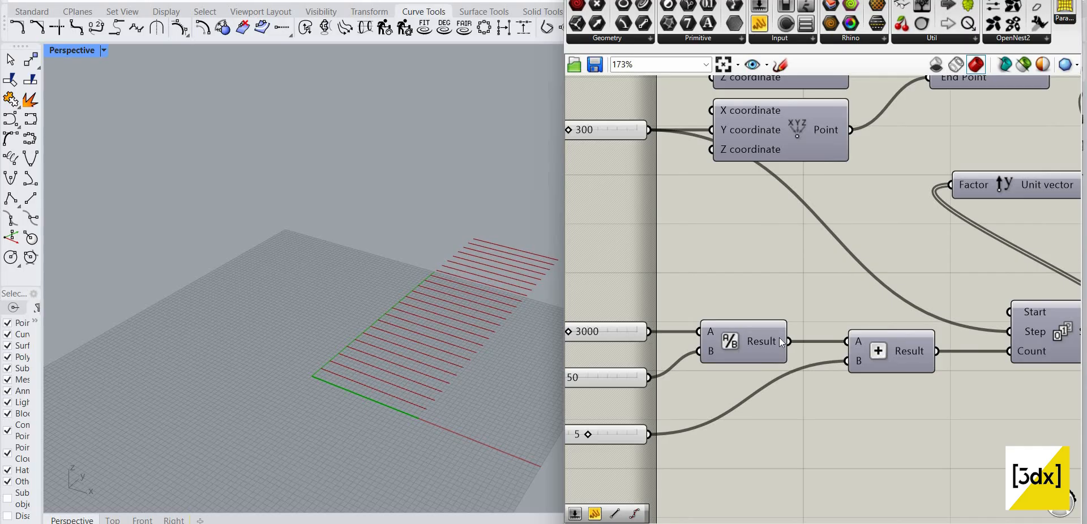
{"action": "left_click", "coordinate": [828, 417]}
{"action": "double_click", "coordinate": [828, 417]}
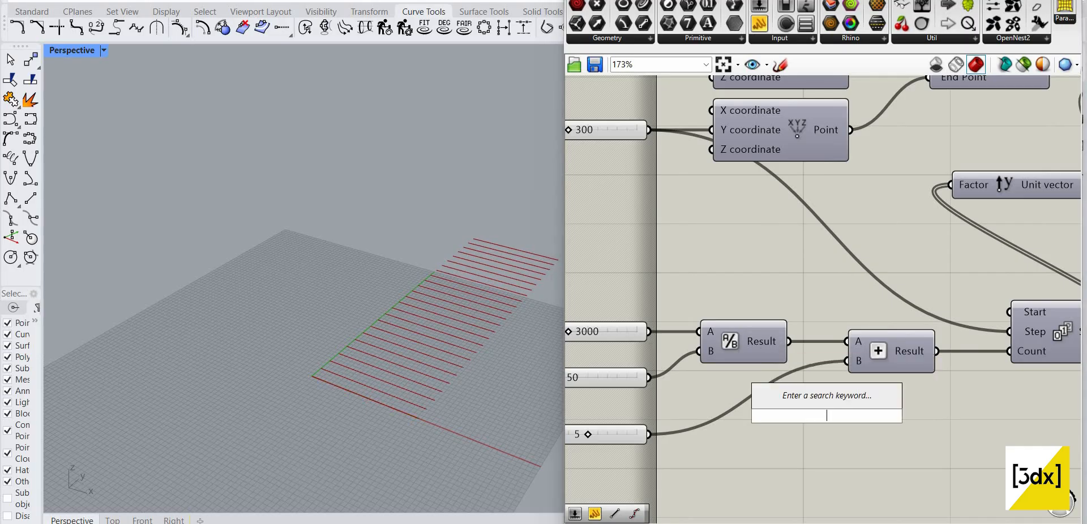
{"action": "type", "text": "li"}
{"action": "key", "text": "Escape"}
Step: Add a second Series component, connect the Division Result to its Count input and move it next to the List Item
{"action": "double_click", "coordinate": [890, 444]}
{"action": "type", "text": "ser"}
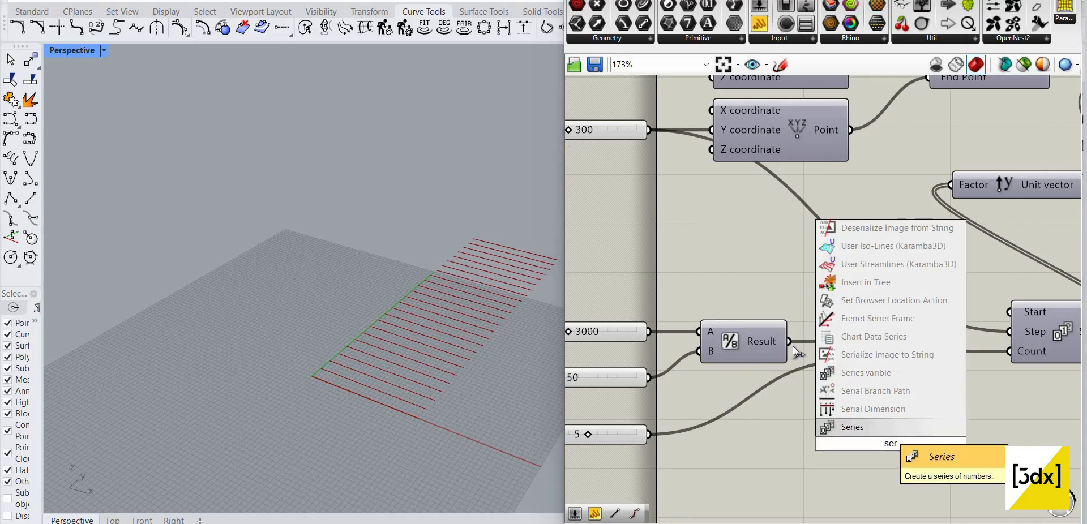
{"action": "left_click", "coordinate": [883, 429]}
{"action": "left_click_drag", "start_coordinate": [788, 342], "coordinate": [835, 462]}
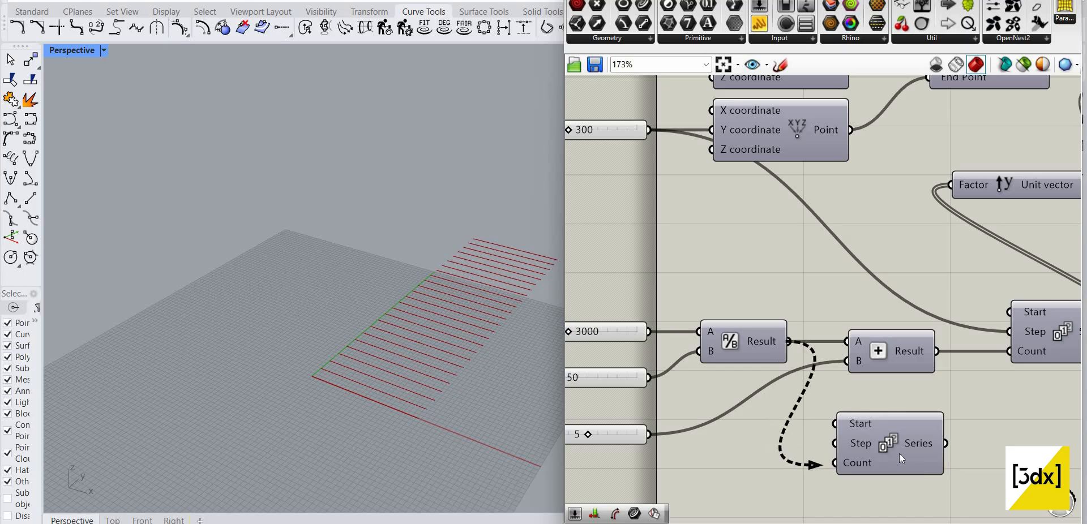
{"action": "left_click_drag", "start_coordinate": [900, 454], "coordinate": [983, 345]}
Step: Connect the second Series' output to the List Item's Index input and align the List Item with the Series
{"action": "scroll", "coordinate": [923, 416], "scroll_direction": "down", "scroll_amount": 10}
{"action": "scroll", "coordinate": [983, 346], "scroll_direction": "up", "scroll_amount": 8}
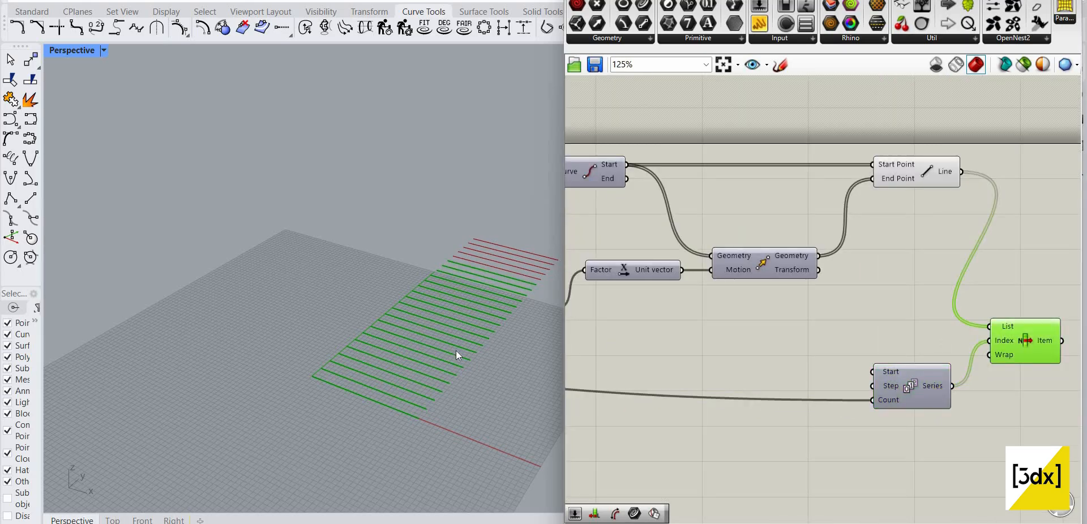
{"action": "scroll", "coordinate": [838, 304], "scroll_direction": "down", "scroll_amount": 1}
{"action": "right_click_drag", "start_coordinate": [1002, 353], "coordinate": [867, 341]}
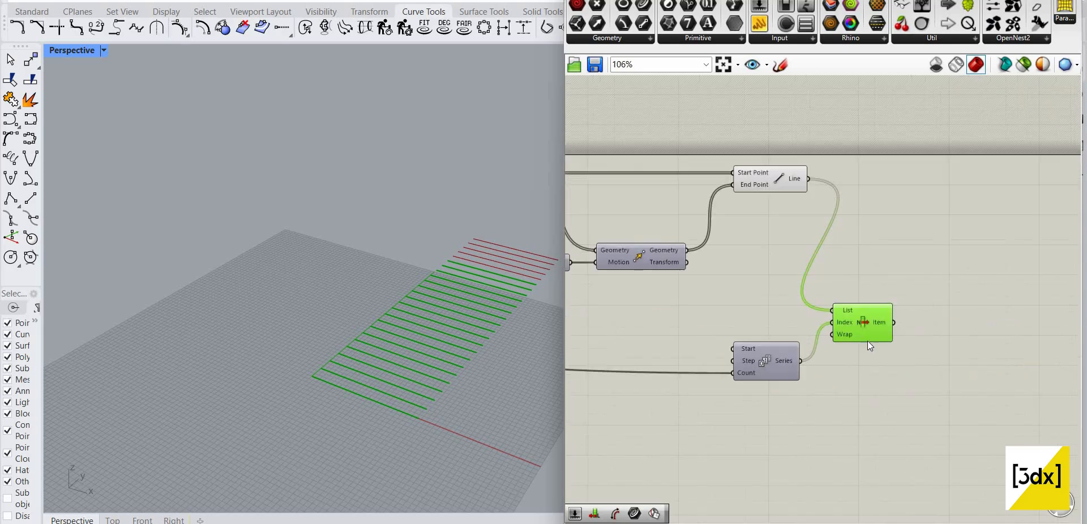
{"action": "left_click_drag", "start_coordinate": [861, 337], "coordinate": [861, 379]}
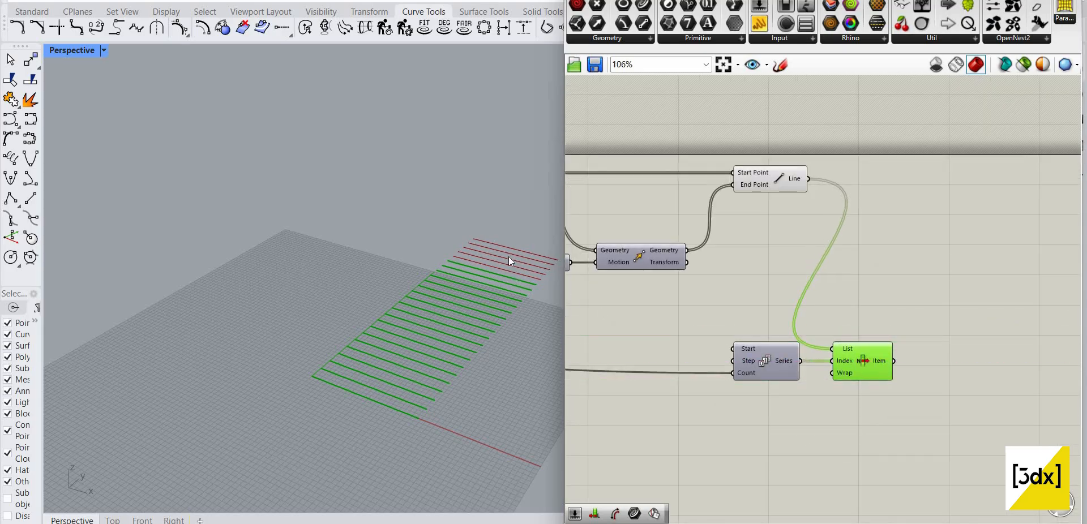
Step: Examine which lines of the array the List Item picks and trace the sliders and components that drive the selection
{"action": "scroll", "coordinate": [506, 253], "scroll_direction": "up", "scroll_amount": 4}
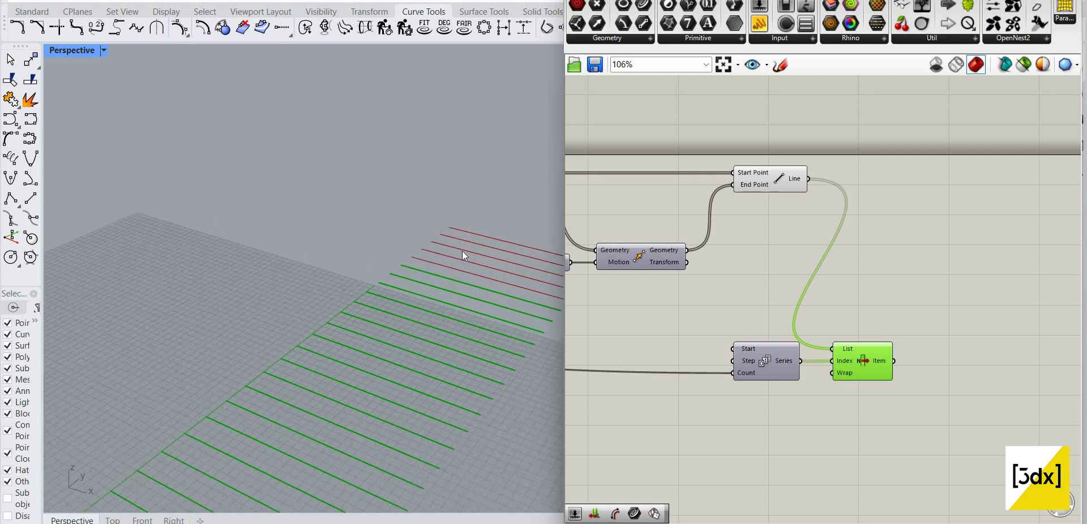
{"action": "scroll", "coordinate": [892, 251], "scroll_direction": "down", "scroll_amount": 2}
{"action": "right_click_drag", "start_coordinate": [688, 307], "coordinate": [943, 262]}
{"action": "scroll", "coordinate": [943, 262], "scroll_direction": "down", "scroll_amount": 3}
{"action": "scroll", "coordinate": [692, 307], "scroll_direction": "up", "scroll_amount": 6}
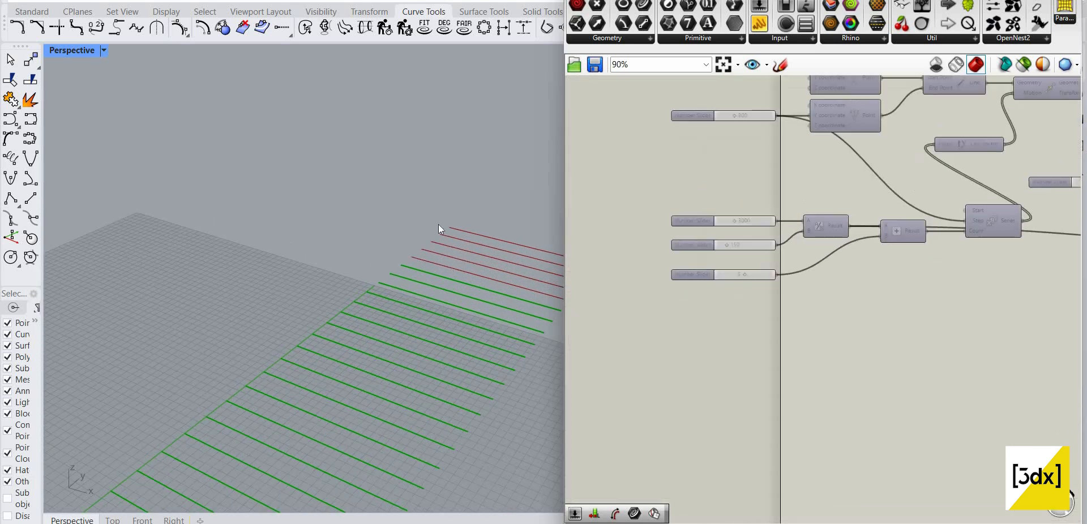
{"action": "scroll", "coordinate": [938, 266], "scroll_direction": "down", "scroll_amount": 7}
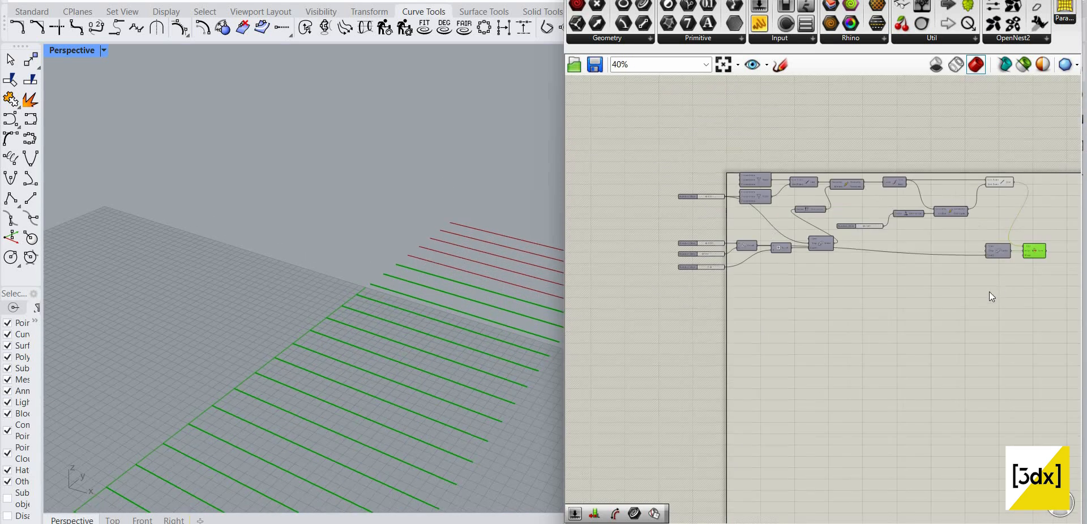
{"action": "right_click_drag", "start_coordinate": [916, 265], "coordinate": [780, 265]}
{"action": "scroll", "coordinate": [780, 265], "scroll_direction": "up", "scroll_amount": 7}
{"action": "left_click_drag", "start_coordinate": [786, 262], "coordinate": [797, 263]}
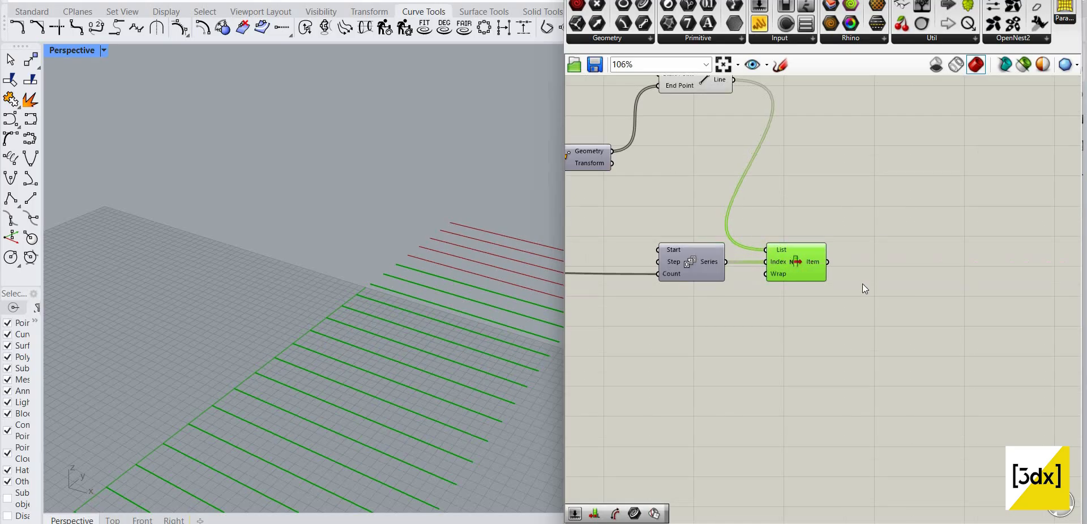
{"action": "scroll", "coordinate": [352, 323], "scroll_direction": "down", "scroll_amount": 4}
Step: Add a Sub Curve component after the List Item and connect the Item output to its Base curve input
{"action": "double_click", "coordinate": [855, 264]}
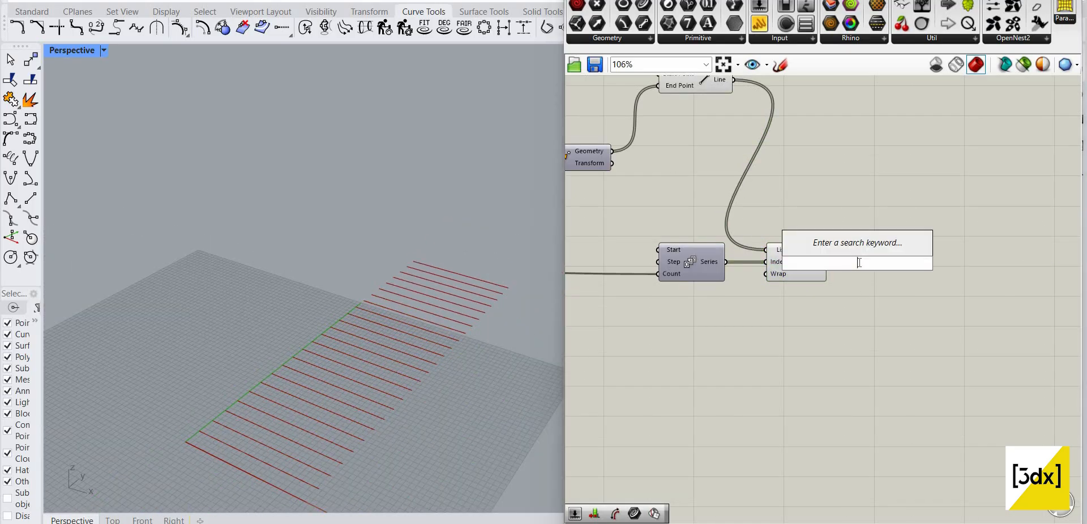
{"action": "type", "text": "sub curv"}
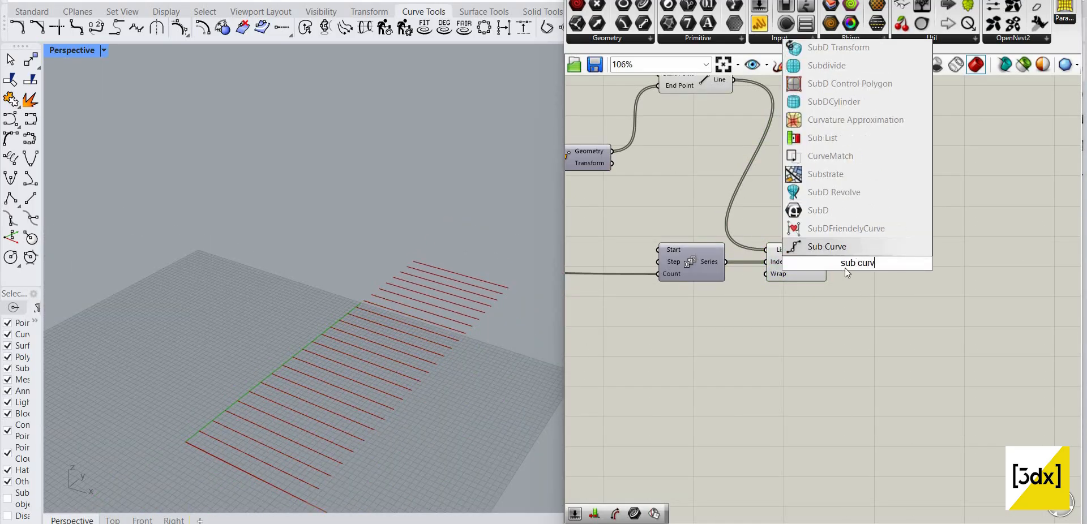
{"action": "key", "text": "Return"}
{"action": "left_click_drag", "start_coordinate": [841, 263], "coordinate": [916, 253]}
{"action": "scroll", "coordinate": [936, 266], "scroll_direction": "up", "scroll_amount": 3}
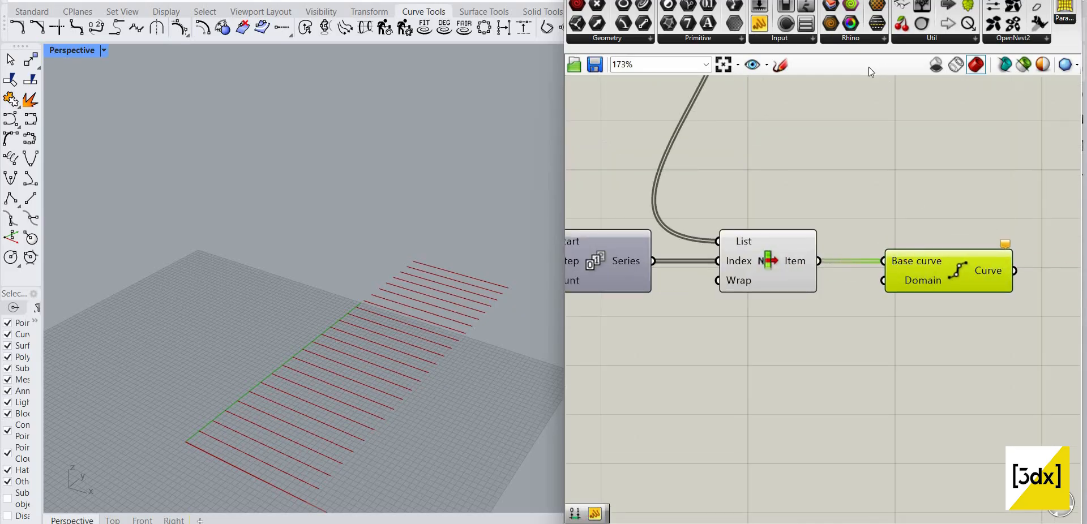
Step: Sketch a freehand domain diagram below the components, a horizontal line with marked ends and two intermediate division marks
{"action": "scroll", "coordinate": [944, 395], "scroll_direction": "down", "scroll_amount": 1}
{"action": "right_click_drag", "start_coordinate": [945, 395], "coordinate": [945, 335]}
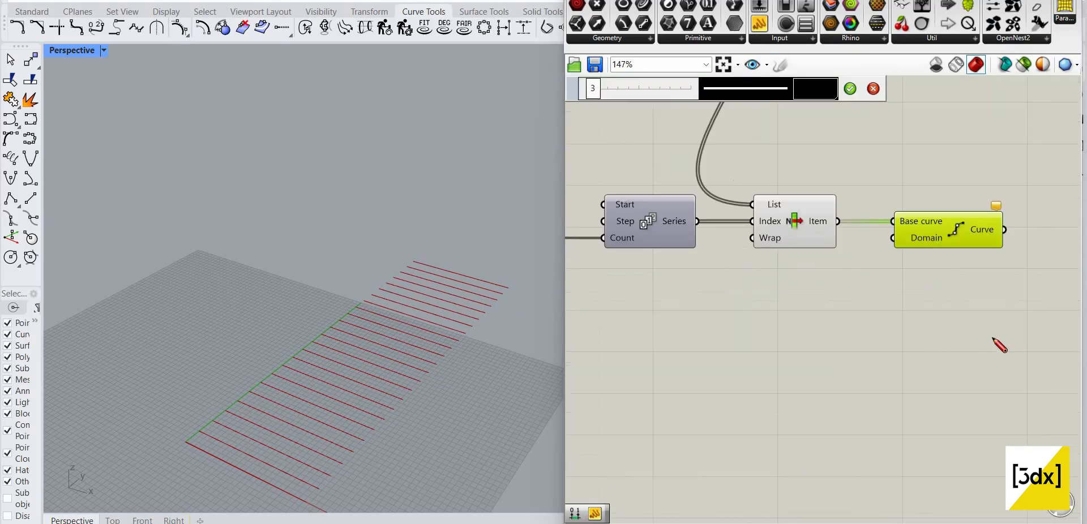
{"action": "left_click_drag", "start_coordinate": [764, 354], "coordinate": [764, 392]}
{"action": "left_click_drag", "start_coordinate": [992, 338], "coordinate": [994, 403]}
{"action": "mouse_move", "coordinate": [783, 375]}
{"action": "left_mouse_down"}
{"action": "mouse_move", "coordinate": [986, 374]}
{"action": "mouse_move", "coordinate": [790, 371]}
{"action": "left_mouse_up"}
{"action": "left_click_drag", "start_coordinate": [986, 379], "coordinate": [986, 401]}
{"action": "left_click_drag", "start_coordinate": [777, 393], "coordinate": [856, 404]}
{"action": "left_click_drag", "start_coordinate": [967, 396], "coordinate": [971, 397]}
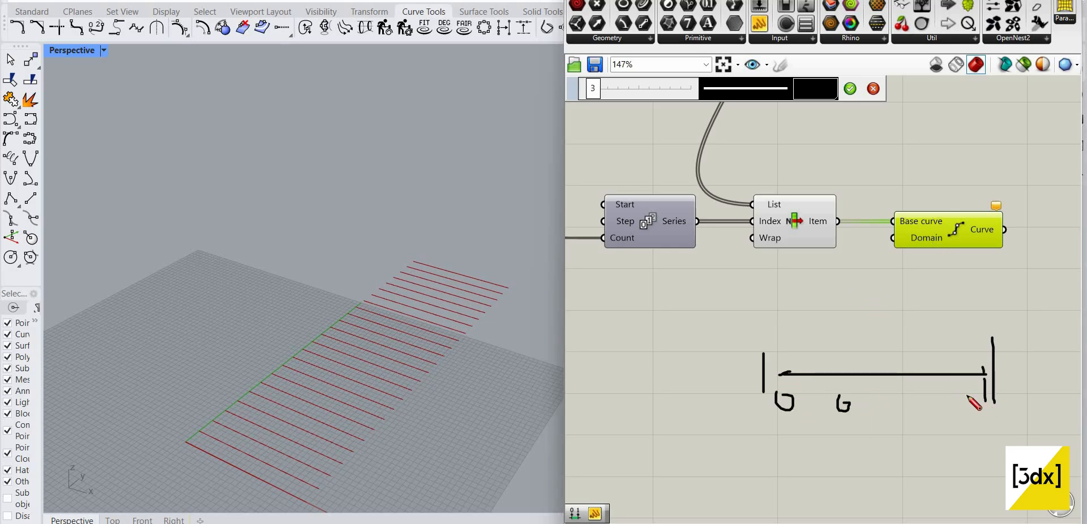
{"action": "left_click_drag", "start_coordinate": [845, 360], "coordinate": [847, 412]}
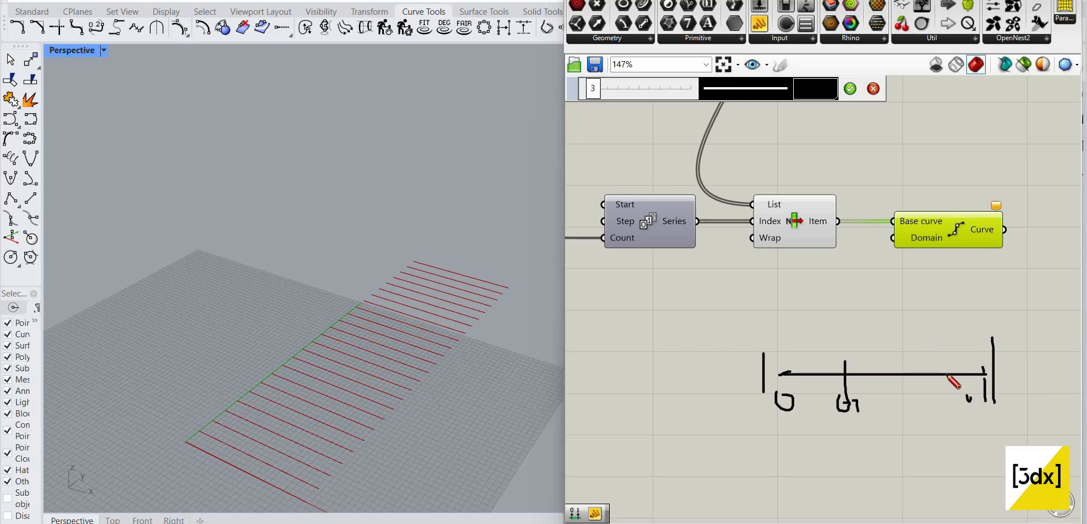
{"action": "left_click_drag", "start_coordinate": [960, 348], "coordinate": [955, 408]}
Step: Reparameterize the Sub Curve's Base curve input and feed its Domain from a new panel containing "0.3 to 0.5"
{"action": "right_click", "coordinate": [912, 222]}
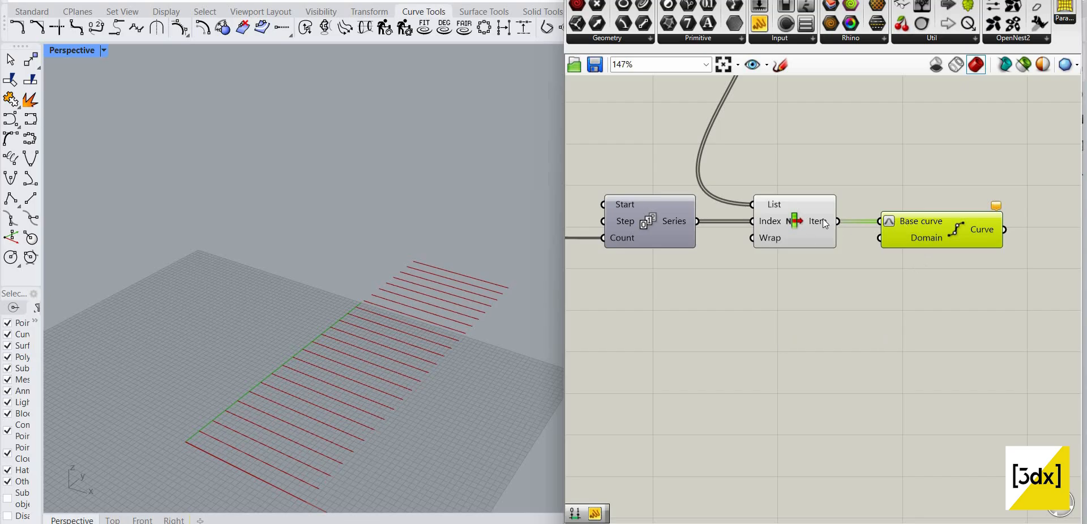
{"action": "double_click", "coordinate": [796, 308]}
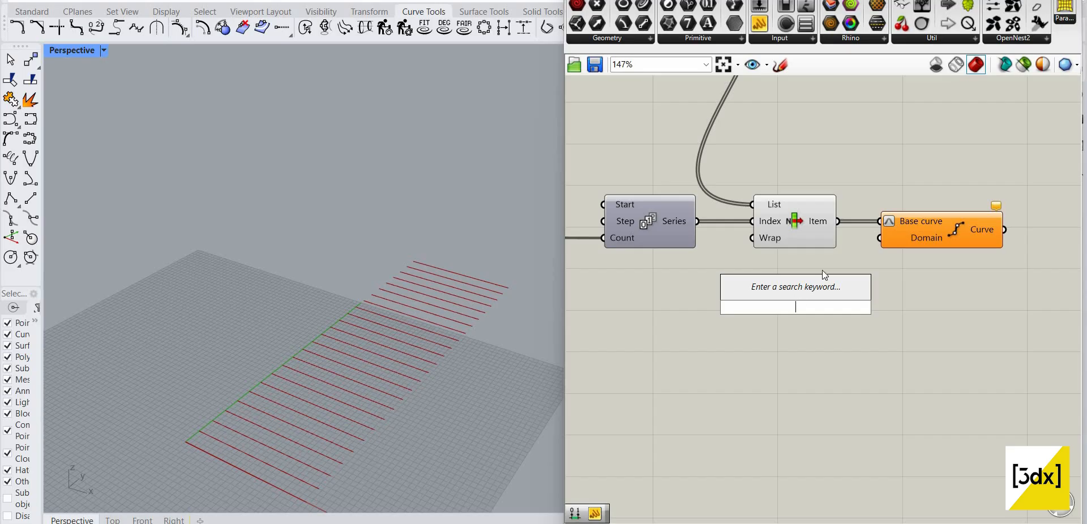
{"action": "left_click", "coordinate": [762, 30]}
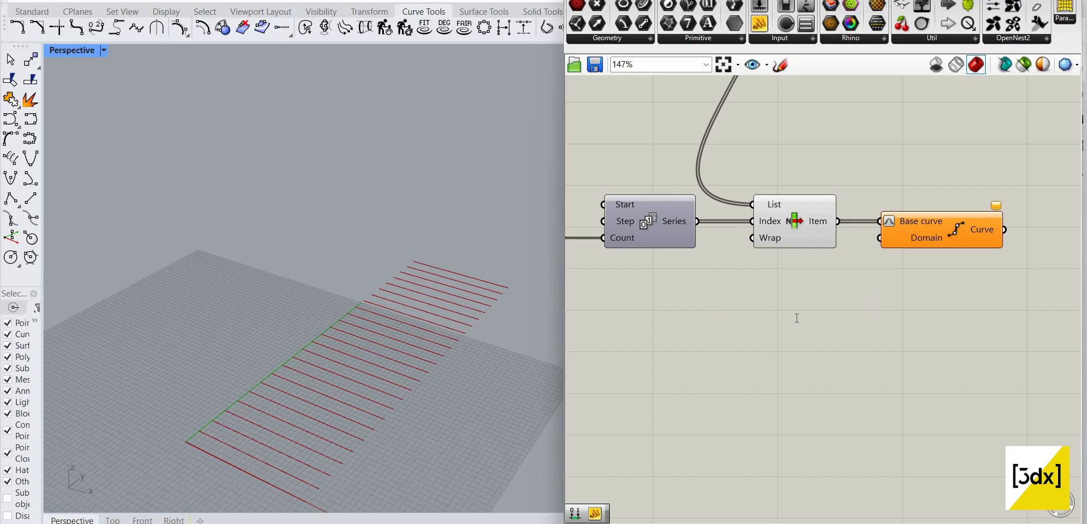
{"action": "left_click", "coordinate": [795, 316]}
{"action": "double_click", "coordinate": [796, 317]}
{"action": "key", "text": "BackSpace"}
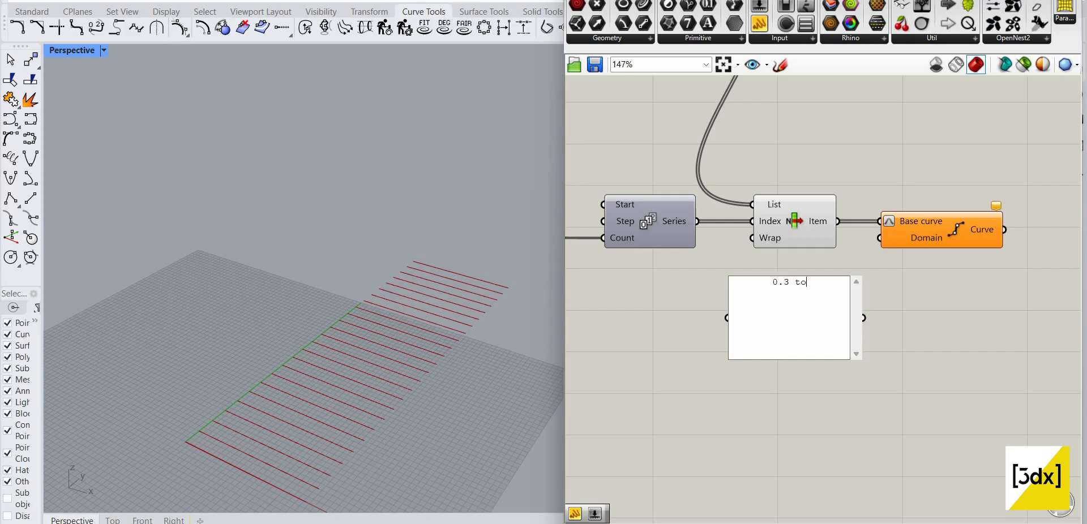
{"action": "type", "text": "0.3 to 0.5"}
{"action": "left_click", "coordinate": [864, 308]}
{"action": "left_click_drag", "start_coordinate": [863, 317], "coordinate": [880, 238]}
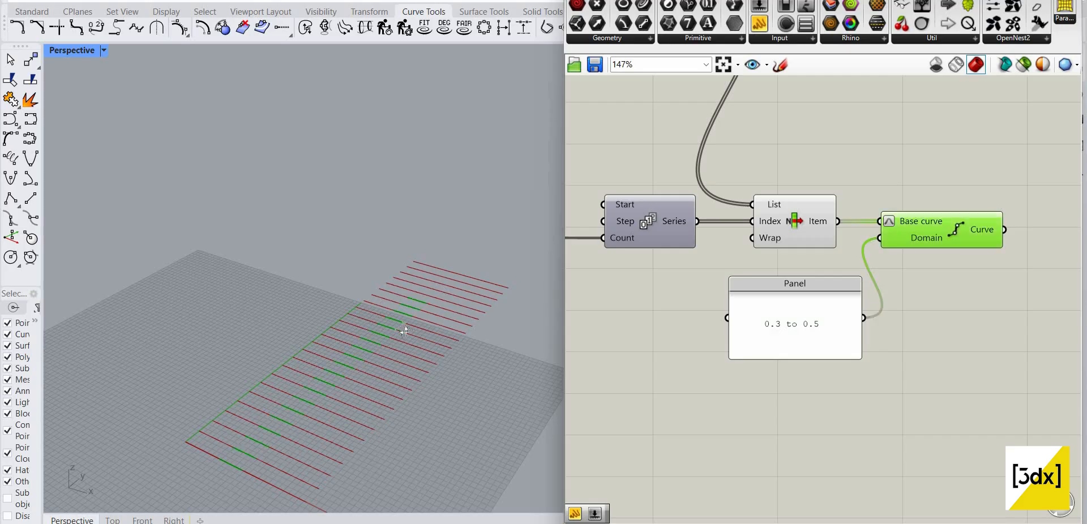
Step: Move the Sub Curve beside the panel, then add an End Points component and connect the Sub Curve's output to it
{"action": "right_click_drag", "start_coordinate": [255, 334], "coordinate": [334, 340]}
{"action": "scroll", "coordinate": [334, 340], "scroll_direction": "up", "scroll_amount": 2}
{"action": "scroll", "coordinate": [744, 313], "scroll_direction": "down", "scroll_amount": 2}
{"action": "right_click_drag", "start_coordinate": [895, 321], "coordinate": [797, 332]}
{"action": "scroll", "coordinate": [798, 332], "scroll_direction": "up", "scroll_amount": 2}
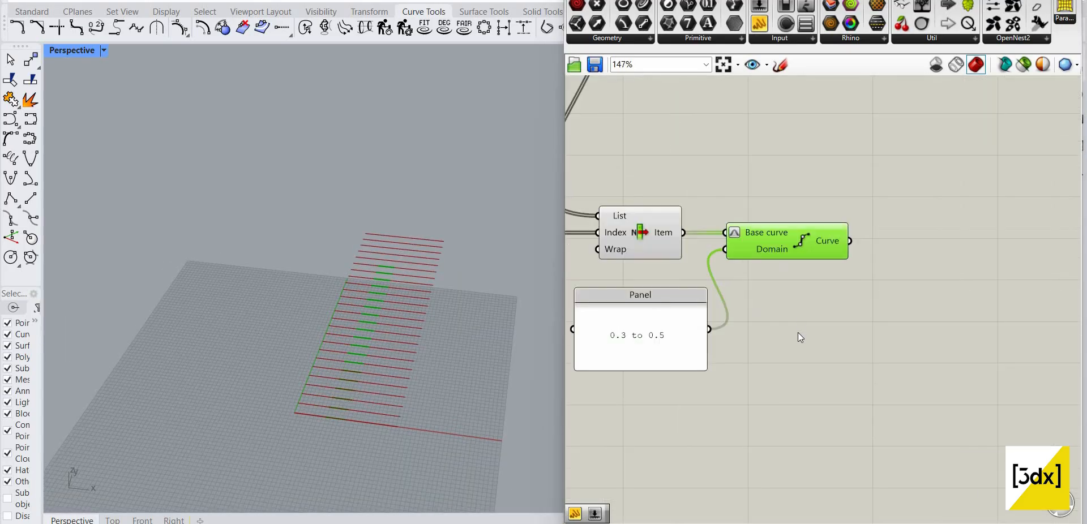
{"action": "left_click_drag", "start_coordinate": [793, 243], "coordinate": [799, 260]}
{"action": "double_click", "coordinate": [993, 302]}
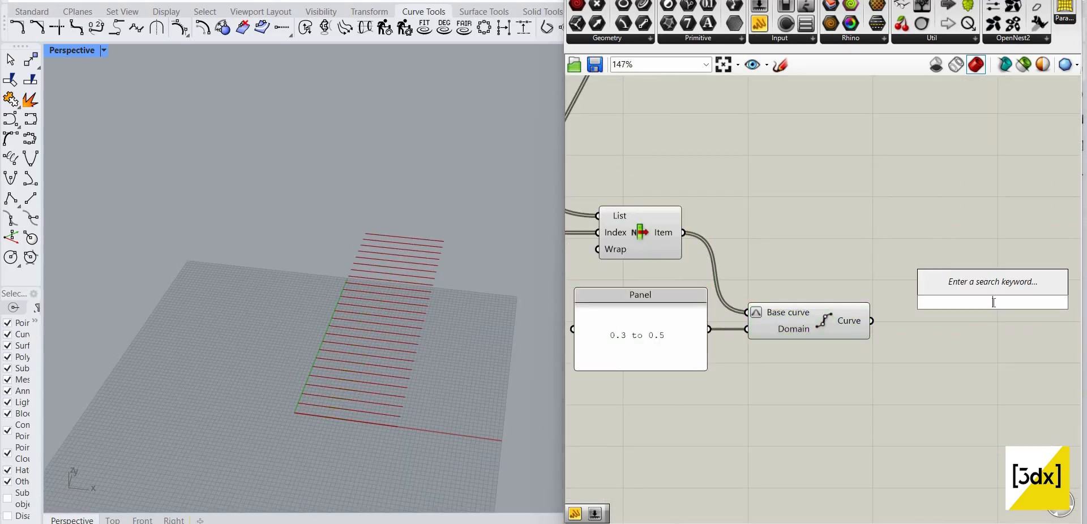
{"action": "type", "text": "end"}
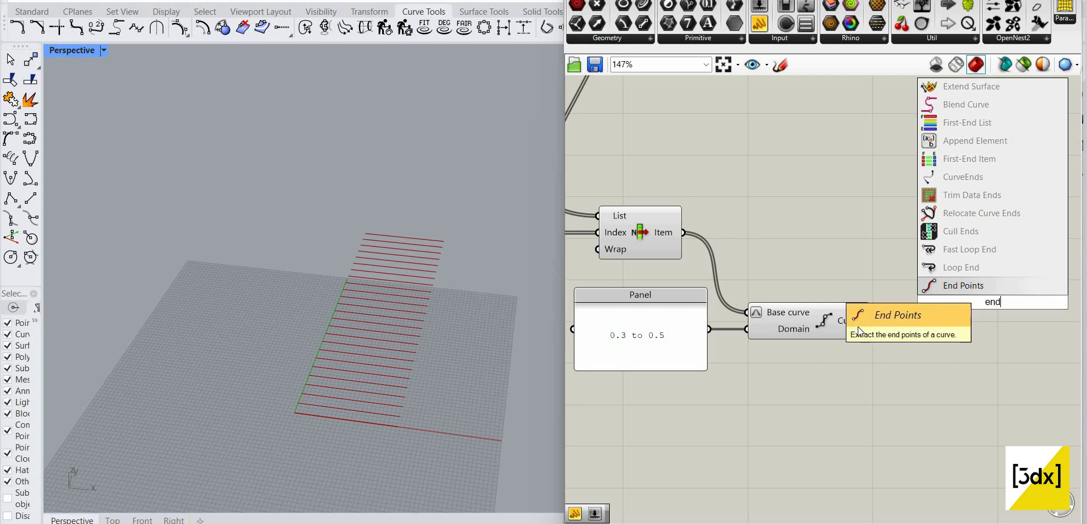
{"action": "left_click", "coordinate": [973, 287]}
{"action": "scroll", "coordinate": [891, 327], "scroll_direction": "up", "scroll_amount": 2}
{"action": "left_click_drag", "start_coordinate": [863, 319], "coordinate": [970, 291]}
{"action": "left_click_drag", "start_coordinate": [980, 279], "coordinate": [947, 304]}
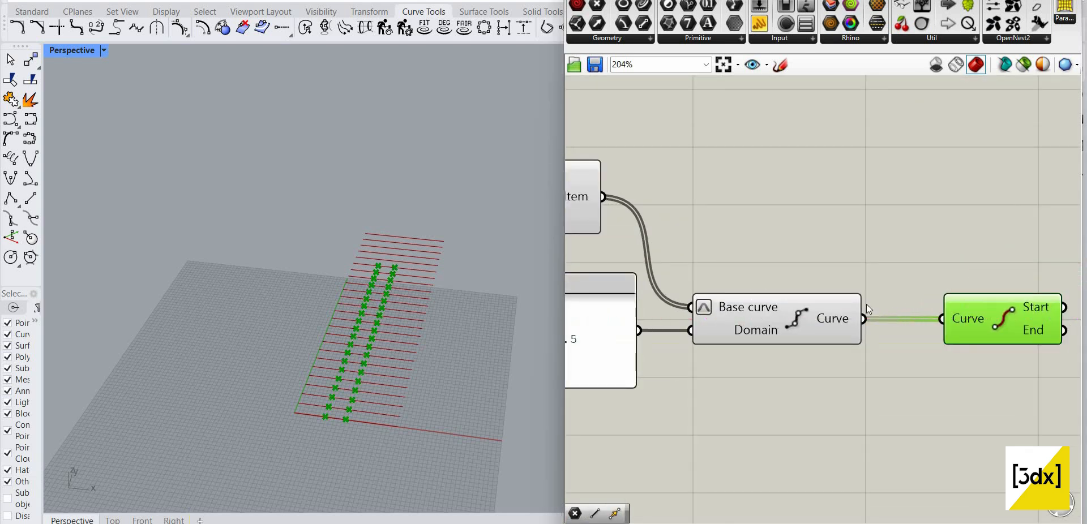
{"action": "scroll", "coordinate": [866, 304], "scroll_direction": "down", "scroll_amount": 1}
{"action": "right_click_drag", "start_coordinate": [1008, 303], "coordinate": [859, 295]}
{"action": "scroll", "coordinate": [862, 306], "scroll_direction": "up", "scroll_amount": 1}
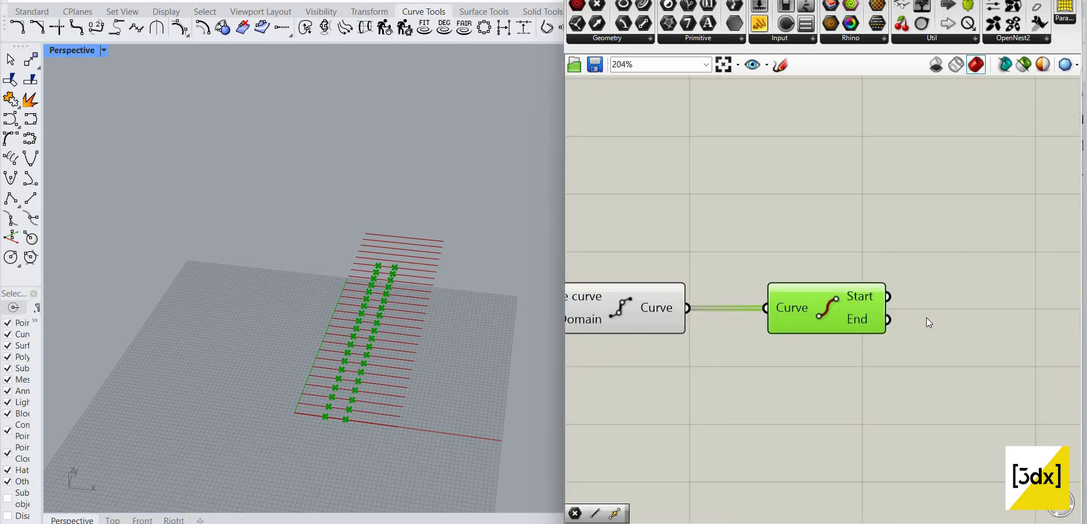
{"action": "double_click", "coordinate": [990, 321]}
{"action": "key", "text": "Escape"}
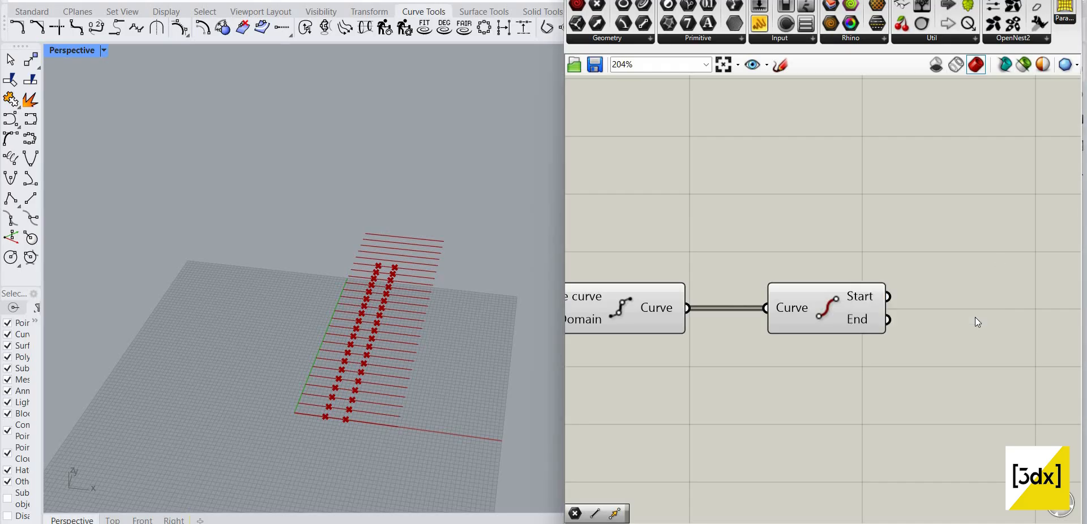
Step: Duplicate the Sub Curve component and place the copy above the original, beside the List Item
{"action": "scroll", "coordinate": [905, 221], "scroll_direction": "down", "scroll_amount": 1}
{"action": "scroll", "coordinate": [720, 246], "scroll_direction": "down", "scroll_amount": 4}
{"action": "scroll", "coordinate": [685, 225], "scroll_direction": "up", "scroll_amount": 4}
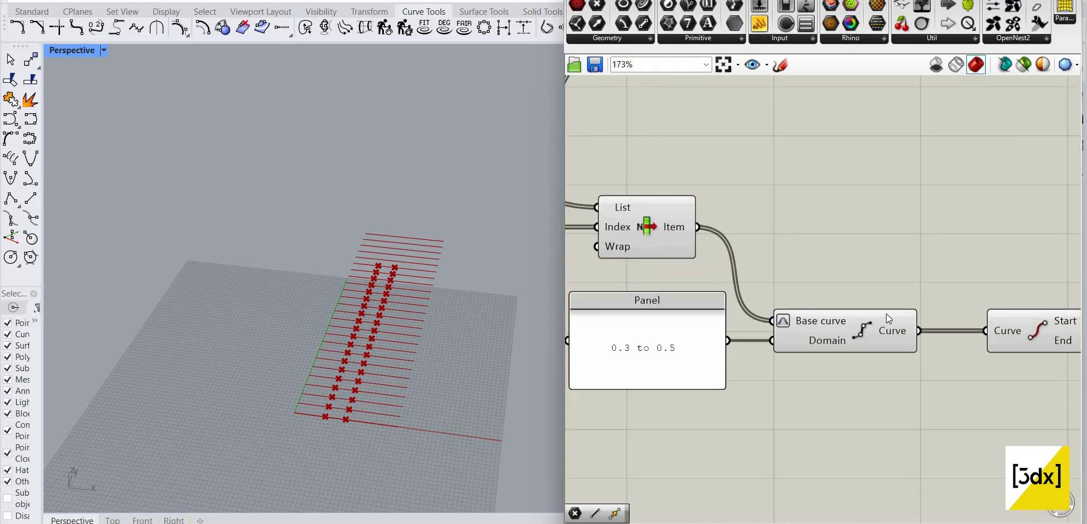
{"action": "mouse_move", "coordinate": [887, 315]}
{"action": "left_click_drag", "start_coordinate": [825, 300], "coordinate": [847, 227]}
{"action": "key", "text": "ctrl+c"}
{"action": "key", "text": "ctrl+v"}
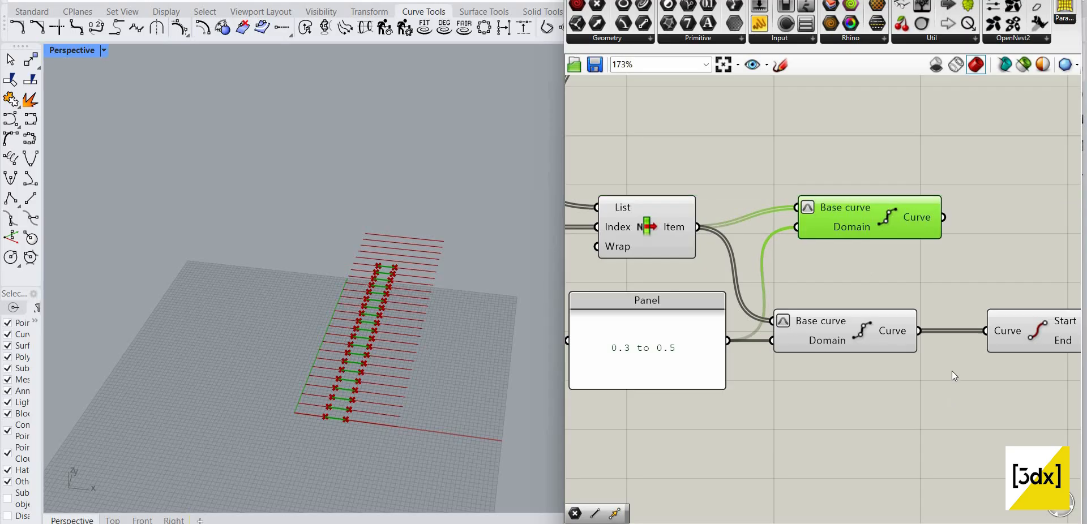
{"action": "right_click", "coordinate": [839, 233]}
Step: Duplicate the "0.3 to 0.5" panel and place the copy directly below it
{"action": "left_click", "coordinate": [714, 362]}
{"action": "scroll", "coordinate": [714, 361], "scroll_direction": "down", "scroll_amount": 3}
{"action": "scroll", "coordinate": [715, 351], "scroll_direction": "up", "scroll_amount": 3}
{"action": "left_click", "coordinate": [717, 349]}
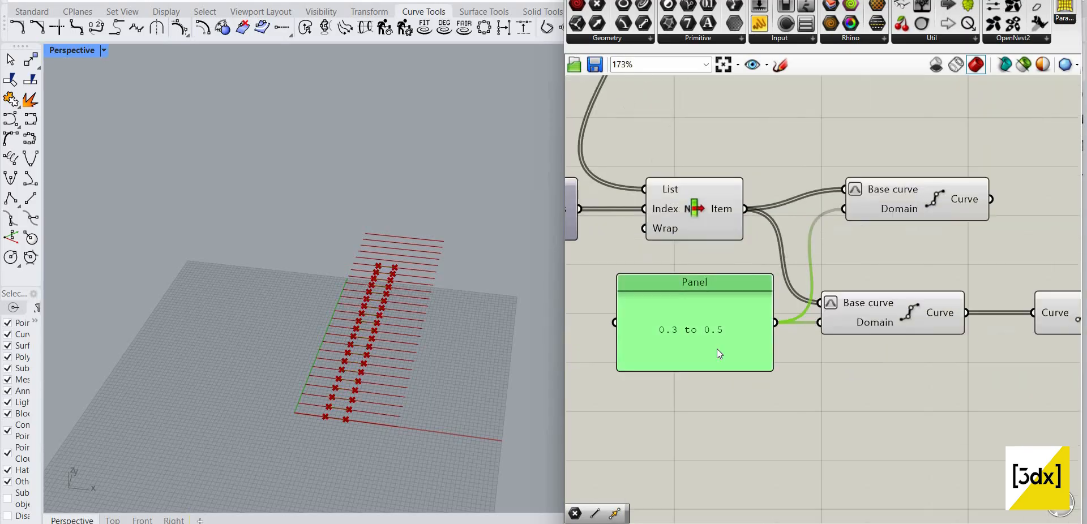
{"action": "key", "text": "ctrl+c"}
{"action": "key", "text": "ctrl+v"}
{"action": "left_click_drag", "start_coordinate": [752, 312], "coordinate": [752, 395]}
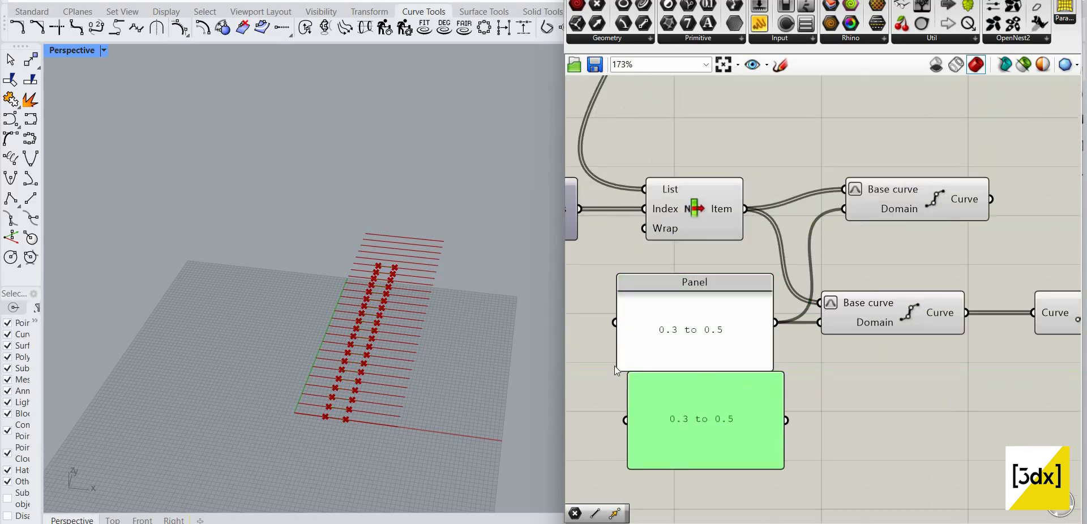
Step: Set the copied panel to "0 to 0.3", connect it to the upper Sub Curve's Domain and straighten the layout
{"action": "double_click", "coordinate": [752, 396]}
{"action": "type", "text": "0"}
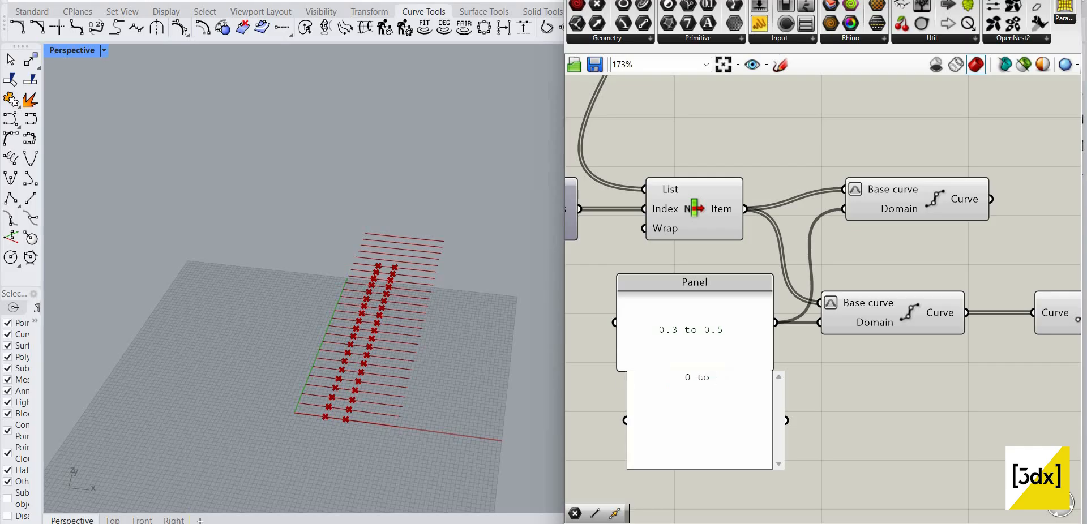
{"action": "type", "text": " to 0.3"}
{"action": "left_click", "coordinate": [764, 427]}
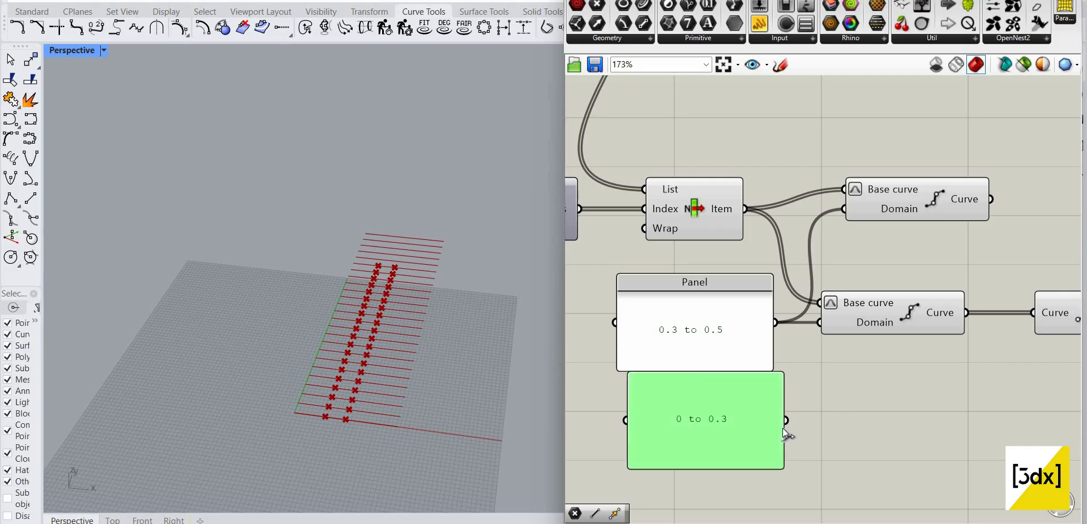
{"action": "left_click_drag", "start_coordinate": [844, 209], "coordinate": [775, 428]}
{"action": "left_click", "coordinate": [891, 218]}
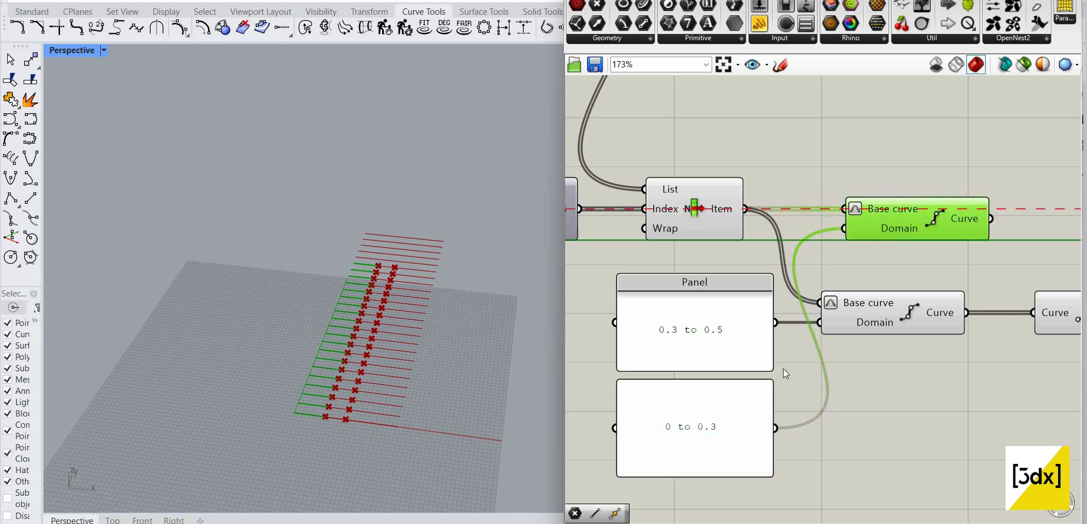
Step: Examine how the two domain panels relate to each other and which line segments the two Sub Curves produce
{"action": "scroll", "coordinate": [783, 368], "scroll_direction": "down", "scroll_amount": 3}
{"action": "scroll", "coordinate": [773, 368], "scroll_direction": "up", "scroll_amount": 3}
{"action": "left_click", "coordinate": [752, 329]}
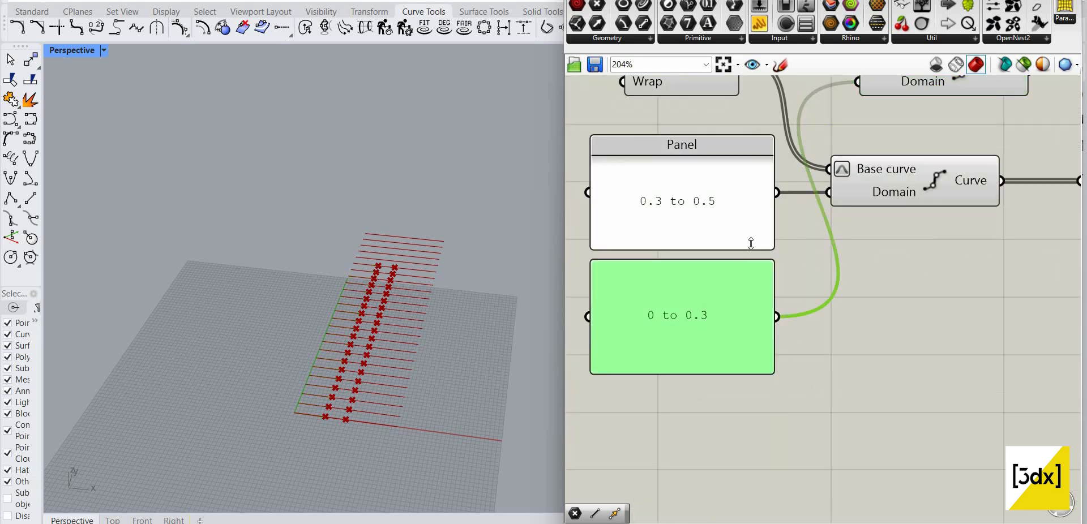
{"action": "left_click", "coordinate": [719, 224]}
{"action": "left_click_drag", "start_coordinate": [831, 392], "coordinate": [721, 319]}
{"action": "right_click_drag", "start_coordinate": [789, 389], "coordinate": [762, 423]}
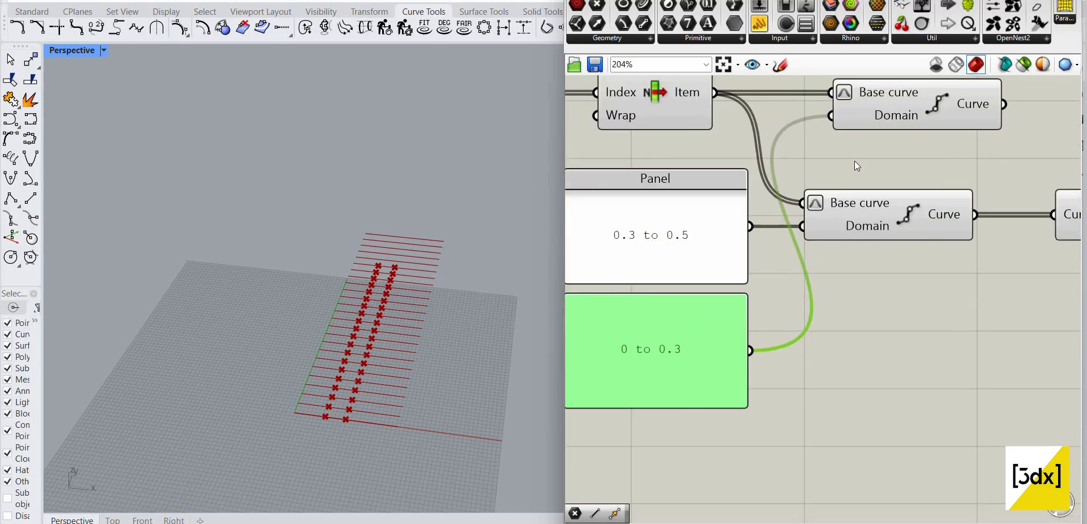
{"action": "scroll", "coordinate": [293, 389], "scroll_direction": "up", "scroll_amount": 4}
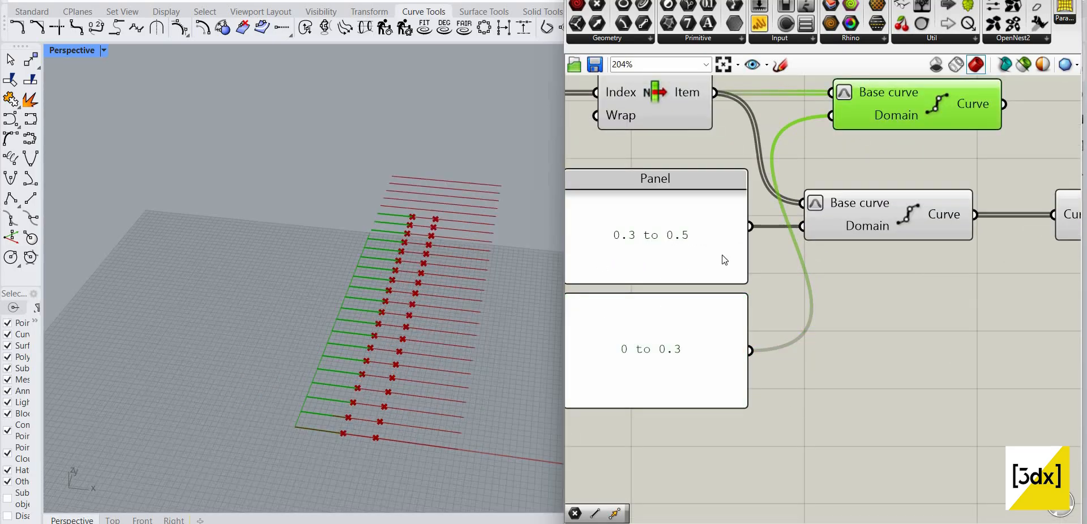
{"action": "scroll", "coordinate": [962, 280], "scroll_direction": "down", "scroll_amount": 3}
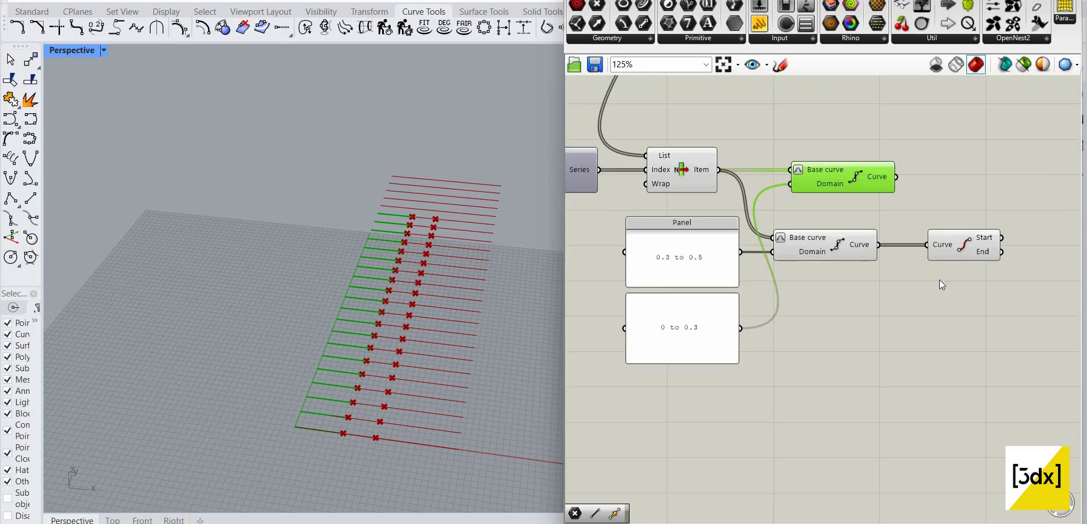
{"action": "scroll", "coordinate": [878, 249], "scroll_direction": "up", "scroll_amount": 2}
{"action": "scroll", "coordinate": [759, 314], "scroll_direction": "down", "scroll_amount": 3}
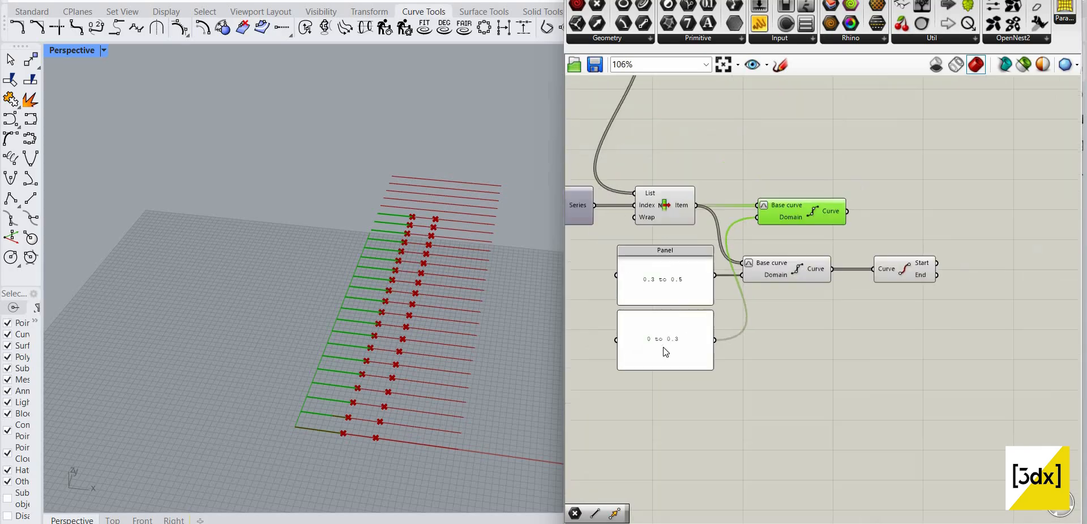
Step: Delete the "0 to 0.3" panel, the lower Sub Curve and the End Points component
{"action": "scroll", "coordinate": [736, 335], "scroll_direction": "up", "scroll_amount": 2}
{"action": "left_click", "coordinate": [665, 348]}
{"action": "key", "text": "Delete"}
{"action": "left_click_drag", "start_coordinate": [1081, 242], "coordinate": [1084, 296]}
{"action": "left_click_drag", "start_coordinate": [1019, 303], "coordinate": [851, 218]}
{"action": "key", "text": "Delete"}
Step: Add a Deconstruct Domain component beside the "0.3 to 0.5" panel and connect the panel to its Domain input
{"action": "double_click", "coordinate": [769, 283]}
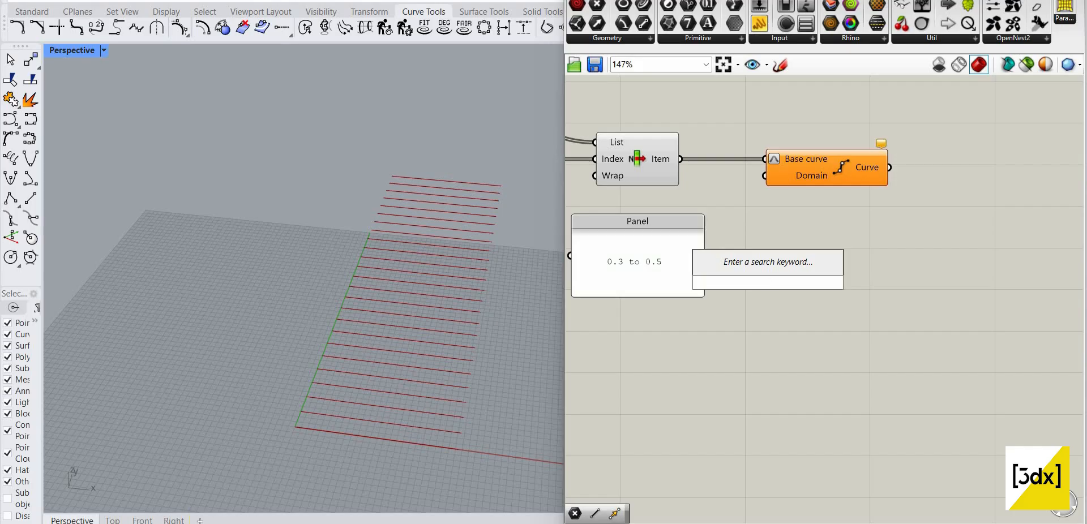
{"action": "type", "text": "decon"}
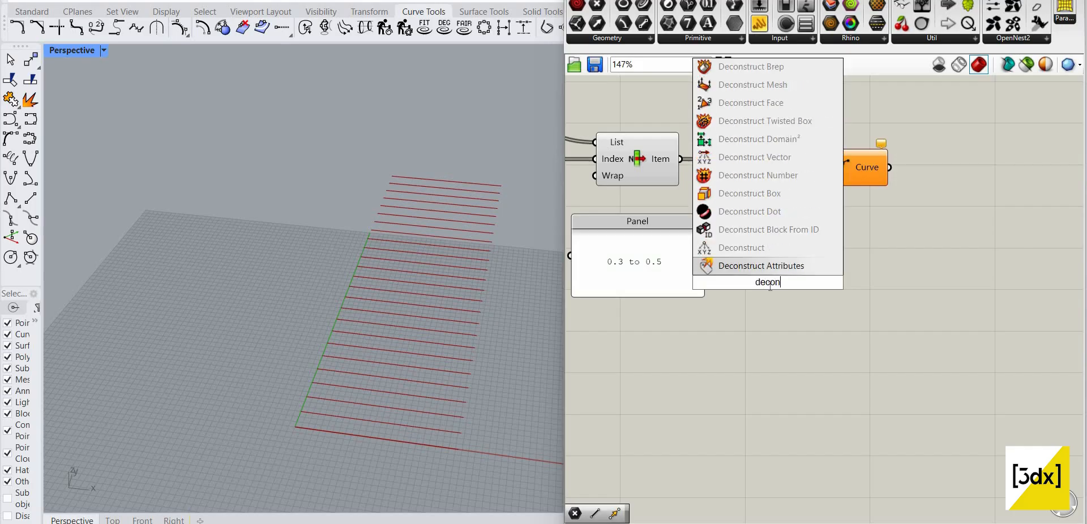
{"action": "type", "text": "tru"}
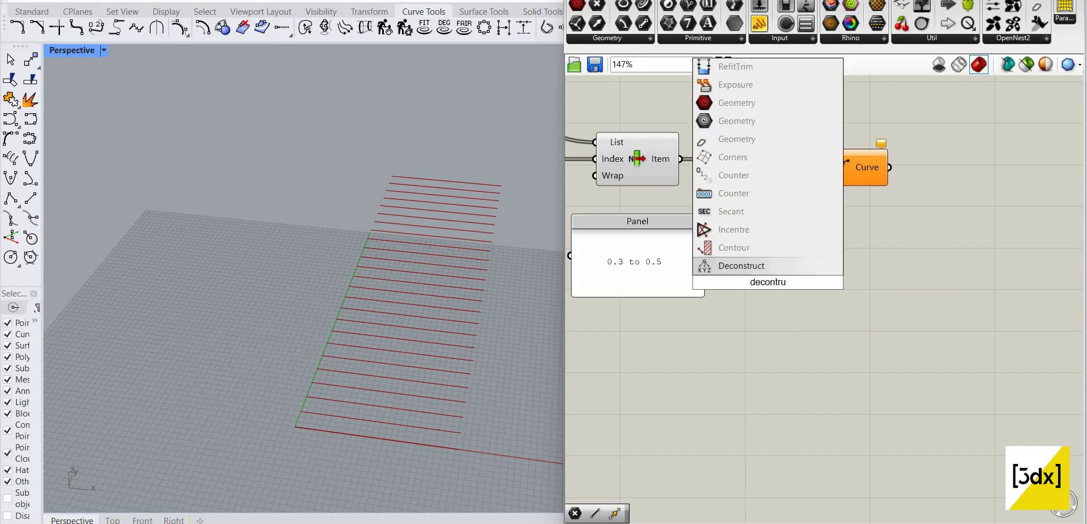
{"action": "type", "text": "ct dom"}
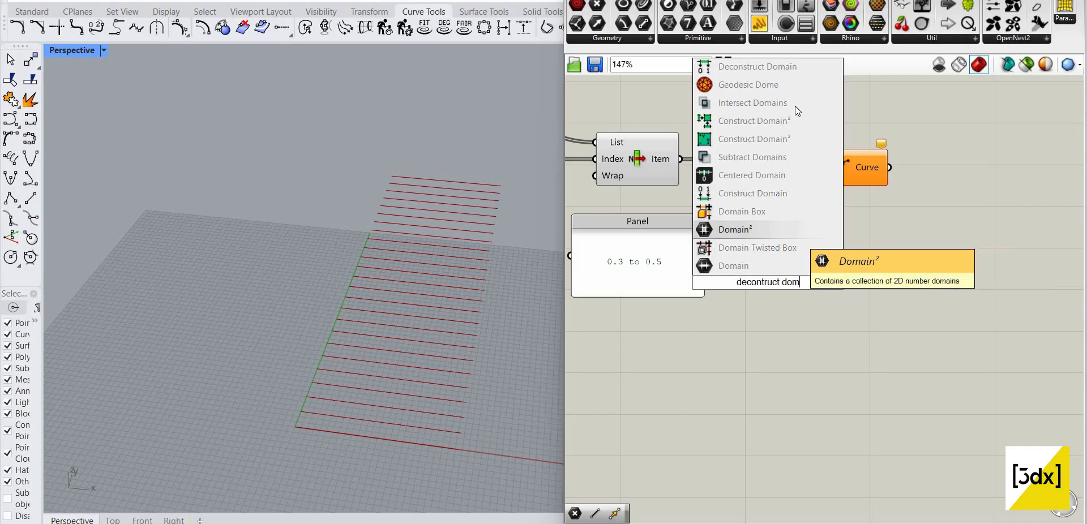
{"action": "left_click", "coordinate": [786, 67]}
{"action": "scroll", "coordinate": [717, 241], "scroll_direction": "up", "scroll_amount": 3}
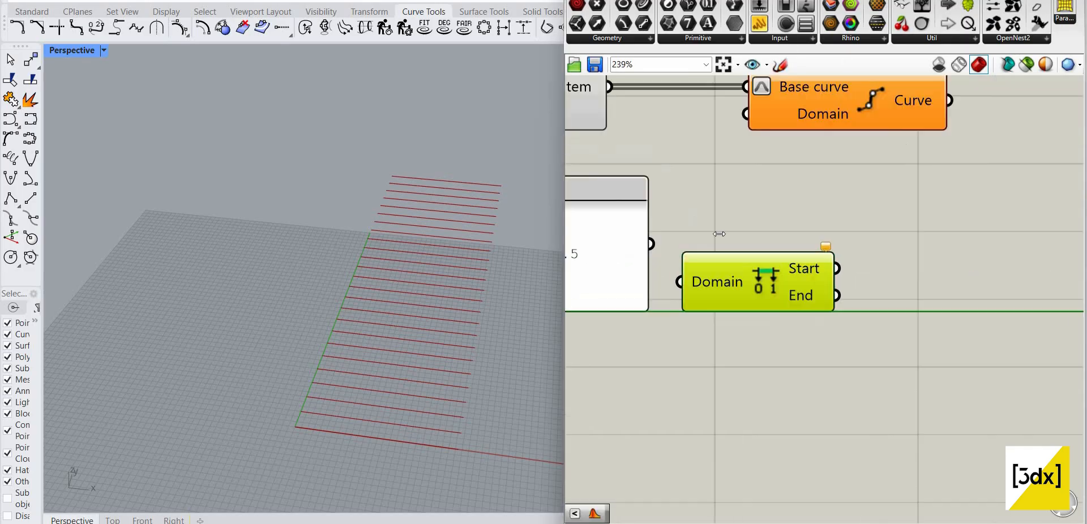
{"action": "left_click_drag", "start_coordinate": [720, 234], "coordinate": [748, 227]}
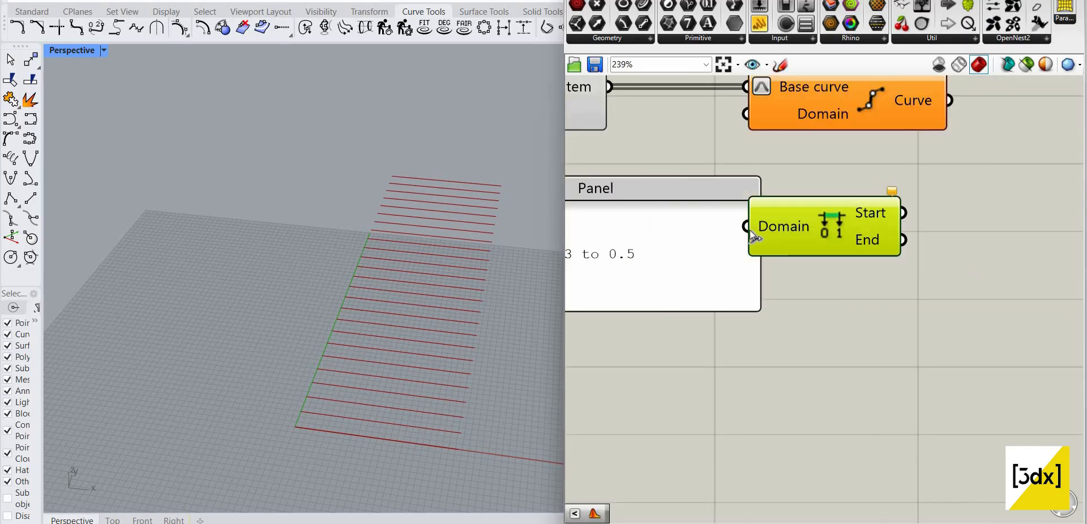
Step: Add a Construct Domain component and connect the Deconstruct Domain's Start output to its Domain end input
{"action": "scroll", "coordinate": [894, 238], "scroll_direction": "down", "scroll_amount": 3}
{"action": "scroll", "coordinate": [894, 238], "scroll_direction": "up", "scroll_amount": 2}
{"action": "double_click", "coordinate": [894, 238]}
{"action": "type", "text": "c"}
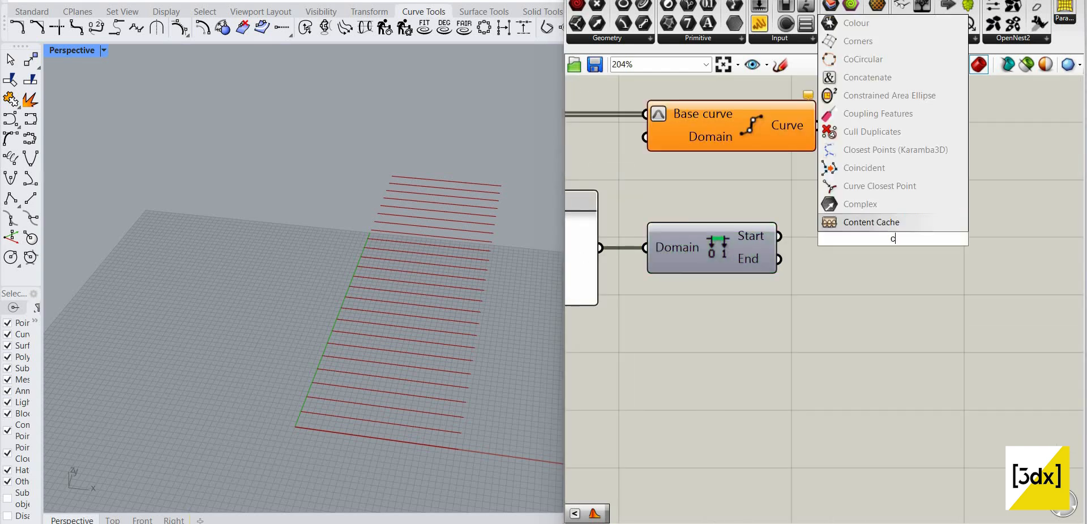
{"action": "type", "text": "onstruc"}
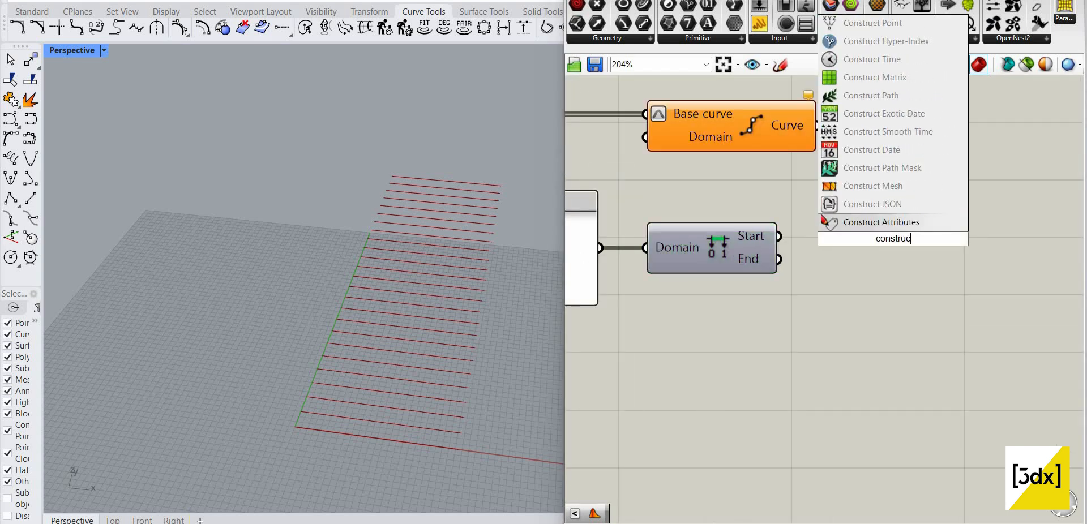
{"action": "type", "text": "t dom"}
{"action": "key", "text": "Return"}
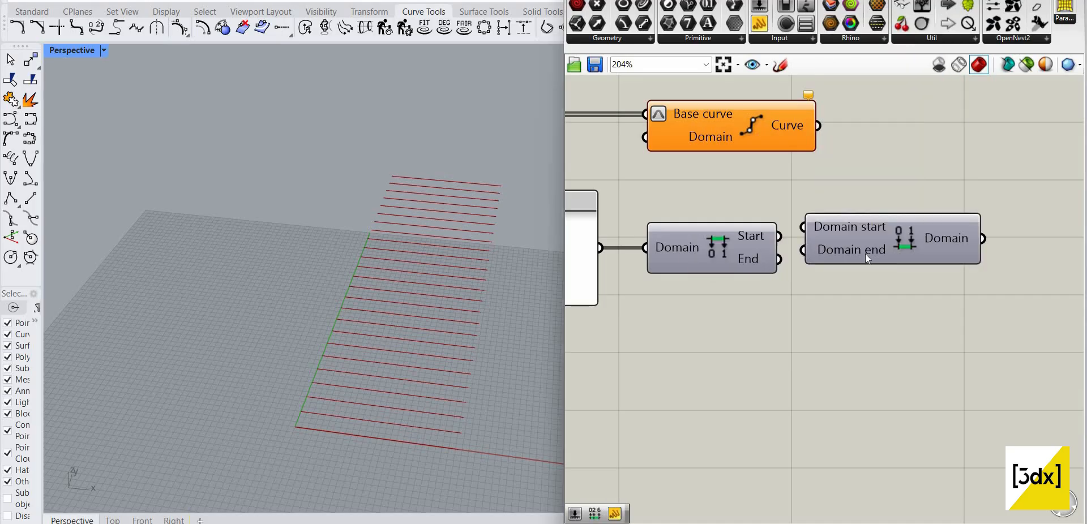
{"action": "left_click_drag", "start_coordinate": [779, 236], "coordinate": [803, 249]}
{"action": "left_click_drag", "start_coordinate": [882, 239], "coordinate": [905, 216]}
Step: Add a small panel containing 0 above the Deconstruct Domain and connect it to the Construct Domain's Domain start input
{"action": "left_click_drag", "start_coordinate": [759, 23], "coordinate": [710, 195]}
{"action": "type", "text": "0"}
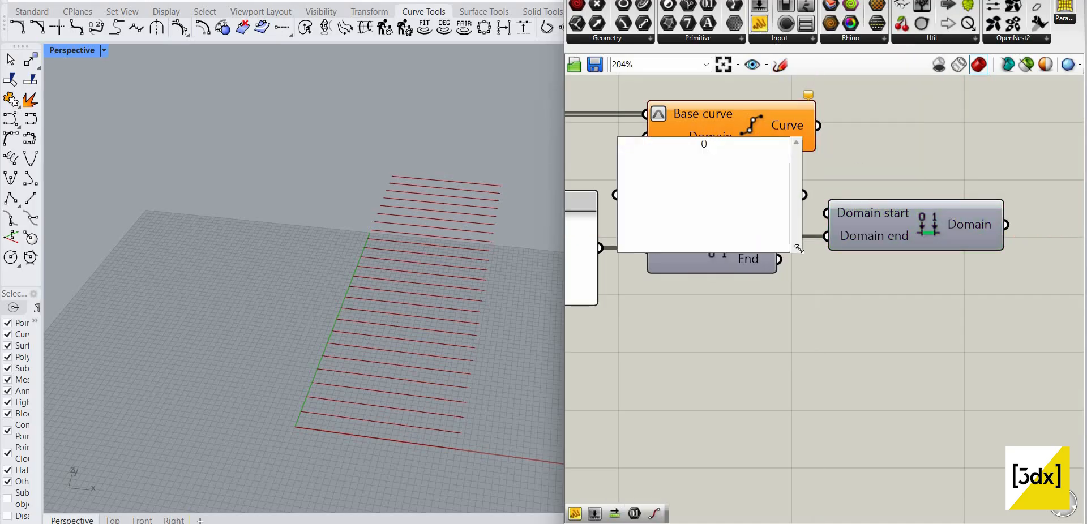
{"action": "left_click_drag", "start_coordinate": [798, 249], "coordinate": [780, 197]}
{"action": "left_click", "coordinate": [871, 187]}
{"action": "right_click_drag", "start_coordinate": [920, 249], "coordinate": [880, 227]}
{"action": "left_click", "coordinate": [883, 221]}
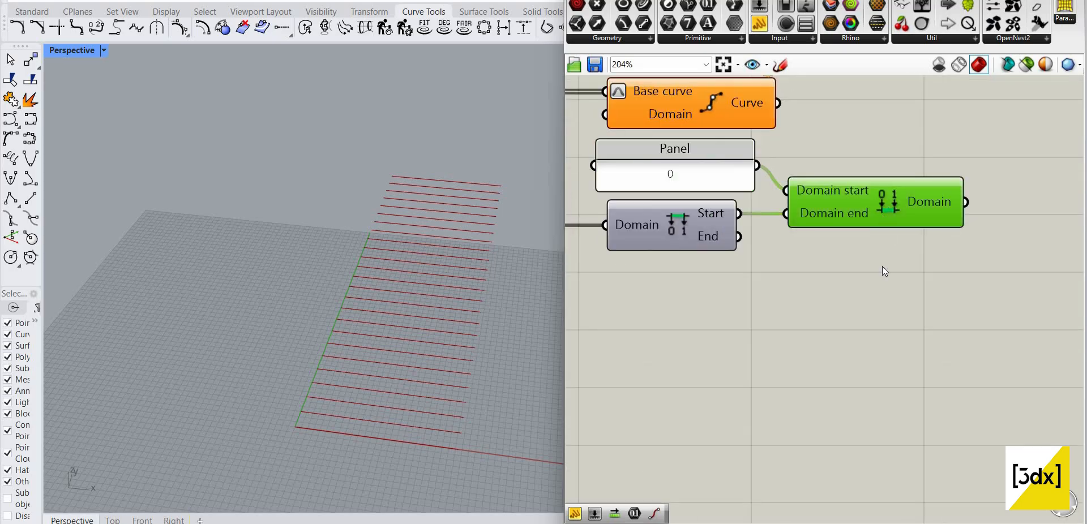
Step: Duplicate the Construct Domain component and place the copy below the original
{"action": "key", "text": "ctrl+c"}
{"action": "key", "text": "ctrl+v"}
{"action": "left_click_drag", "start_coordinate": [809, 199], "coordinate": [809, 291]}
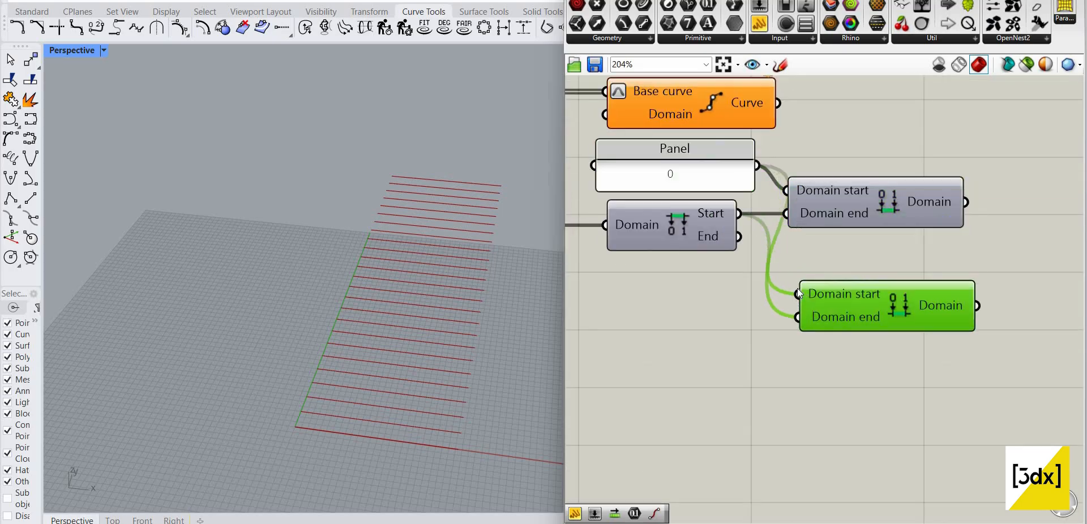
Step: Connect the Deconstruct Domain's End to the lower Construct Domain's Domain start and a new number slider of 1 to its Domain end
{"action": "double_click", "coordinate": [652, 316]}
{"action": "type", "text": "1"}
{"action": "left_click", "coordinate": [699, 299]}
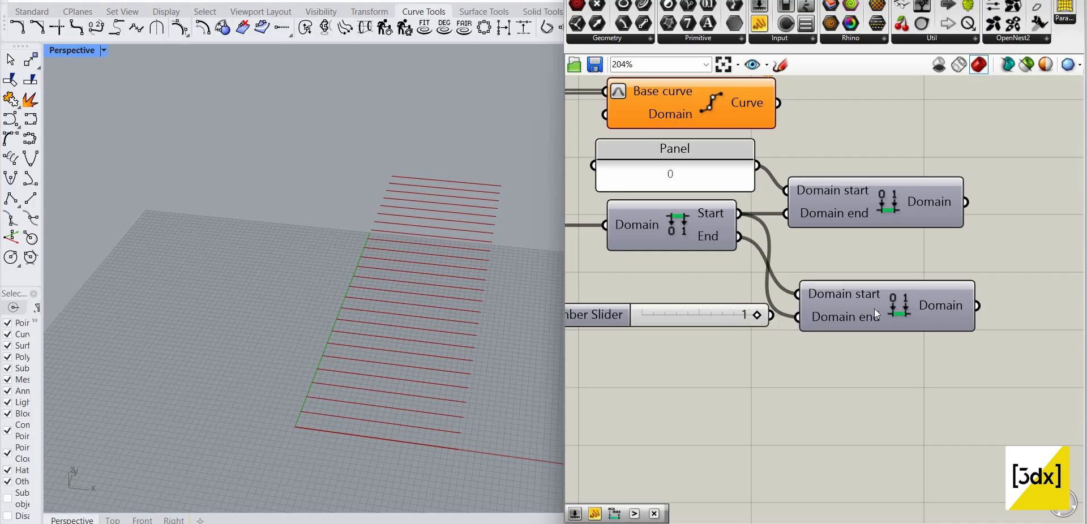
{"action": "left_click_drag", "start_coordinate": [771, 315], "coordinate": [798, 317]}
{"action": "left_click_drag", "start_coordinate": [872, 300], "coordinate": [872, 291]}
Step: Connect the upper Construct Domain to the Sub Curve's Domain, and add a second Sub Curve fed by List Item and the lower Construct Domain
{"action": "scroll", "coordinate": [831, 240], "scroll_direction": "down", "scroll_amount": 3}
{"action": "scroll", "coordinate": [810, 203], "scroll_direction": "up", "scroll_amount": 3}
{"action": "right_click_drag", "start_coordinate": [811, 204], "coordinate": [735, 162]}
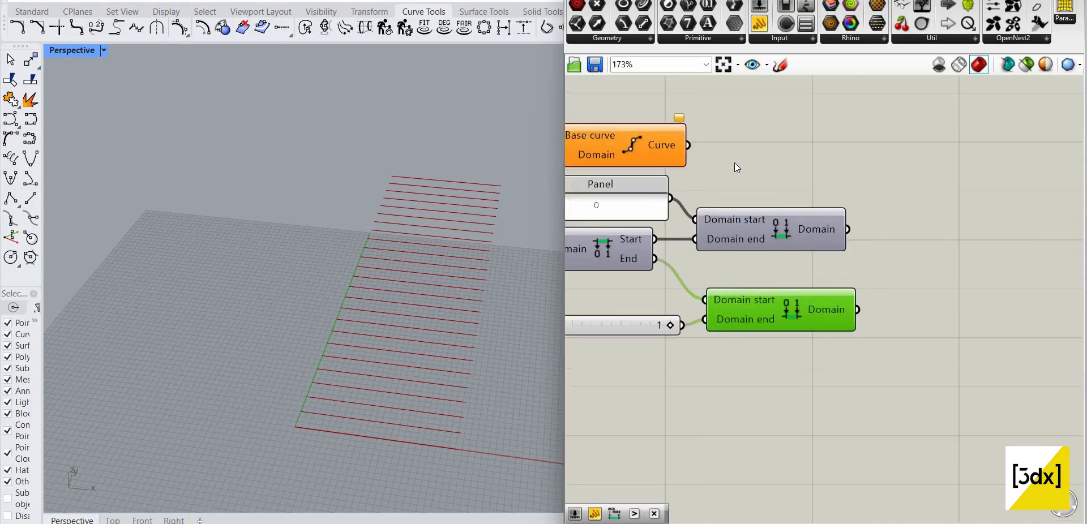
{"action": "scroll", "coordinate": [787, 160], "scroll_direction": "down", "scroll_amount": 3}
{"action": "scroll", "coordinate": [823, 180], "scroll_direction": "up", "scroll_amount": 2}
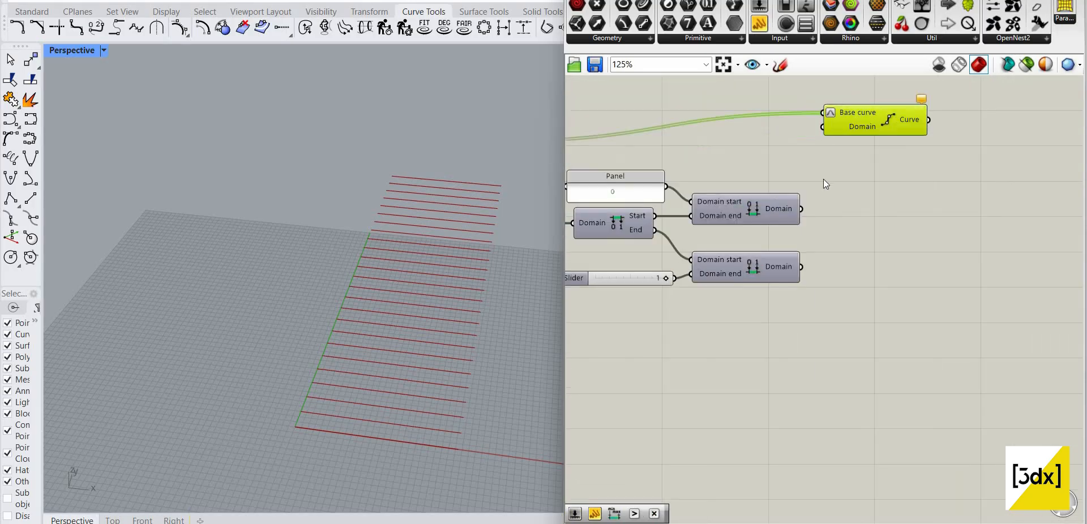
{"action": "mouse_move", "coordinate": [777, 214]}
{"action": "left_mouse_down"}
{"action": "mouse_move", "coordinate": [800, 211]}
{"action": "mouse_move", "coordinate": [828, 144]}
{"action": "left_mouse_up"}
{"action": "key", "text": "ctrl+z"}
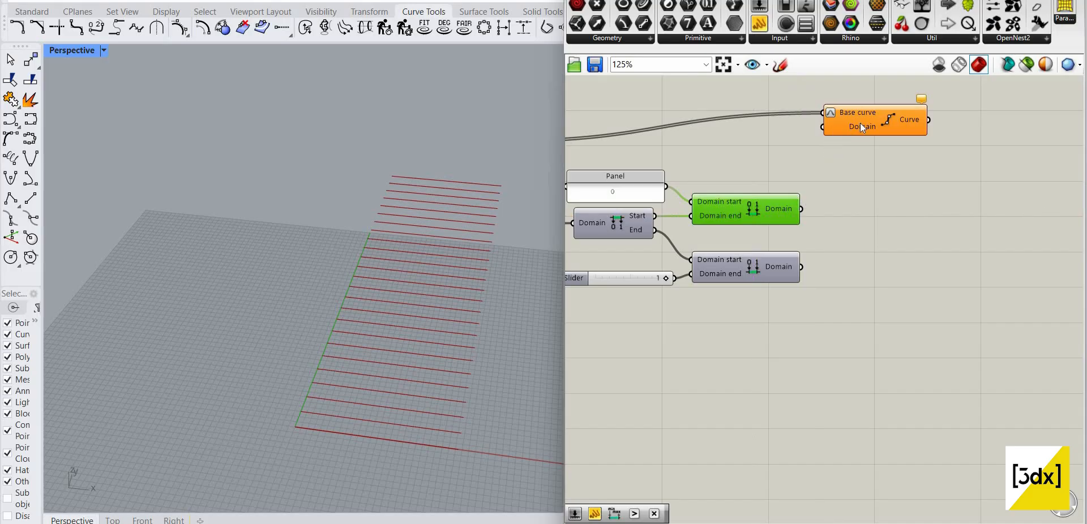
{"action": "left_click_drag", "start_coordinate": [800, 208], "coordinate": [902, 265]}
{"action": "scroll", "coordinate": [804, 249], "scroll_direction": "down", "scroll_amount": 1}
{"action": "right_click_drag", "start_coordinate": [804, 249], "coordinate": [964, 283]}
{"action": "scroll", "coordinate": [963, 283], "scroll_direction": "up", "scroll_amount": 1}
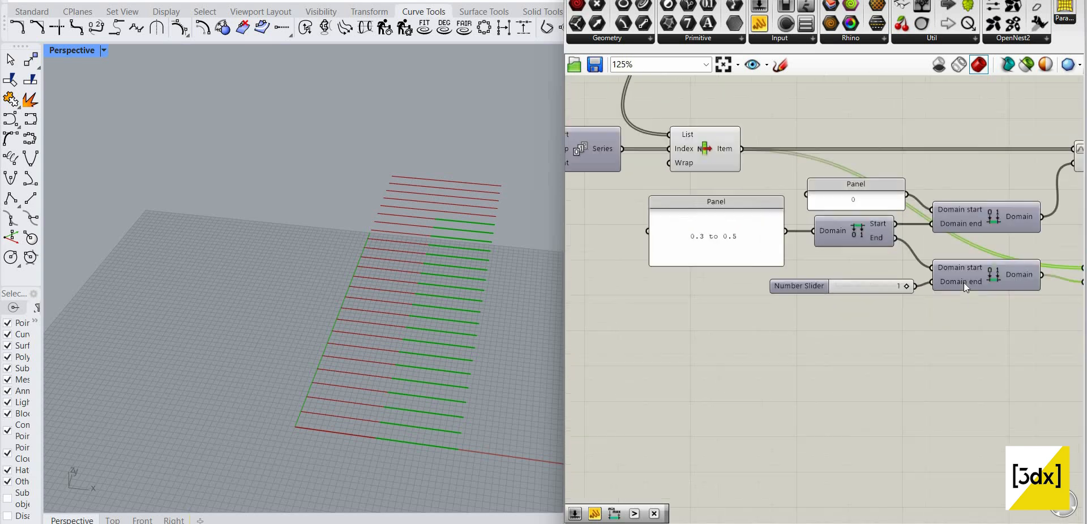
Step: Place a copy of the lower Construct Domain below the 1 slider and undo its trial connection to the Deconstruct Domain
{"action": "left_click", "coordinate": [963, 283]}
{"action": "left_click_drag", "start_coordinate": [964, 283], "coordinate": [801, 428], "text": "alt"}
{"action": "left_click_drag", "start_coordinate": [814, 230], "coordinate": [878, 421]}
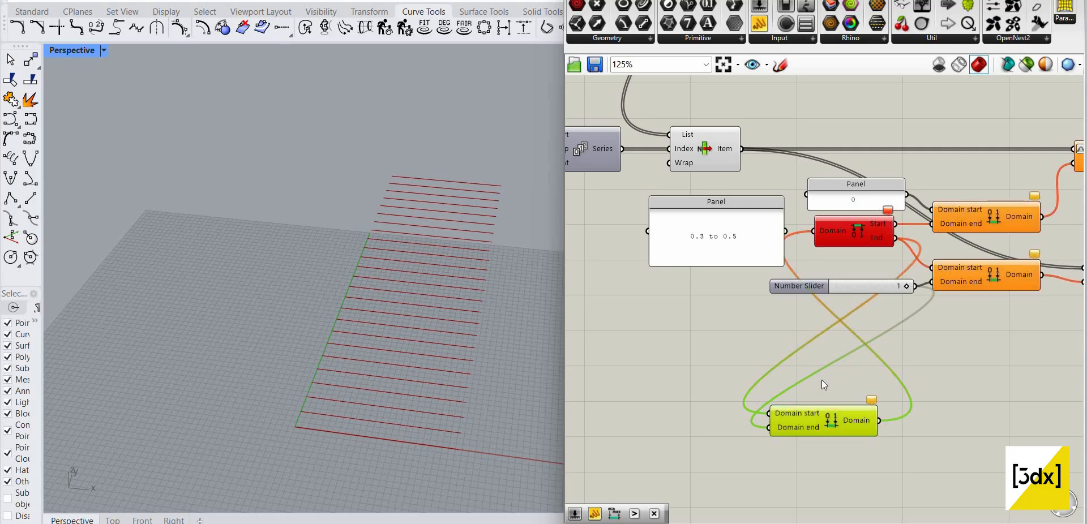
{"action": "right_click_drag", "start_coordinate": [902, 387], "coordinate": [941, 372]}
{"action": "key", "text": "ctrl+z"}
{"action": "left_click", "coordinate": [695, 372]}
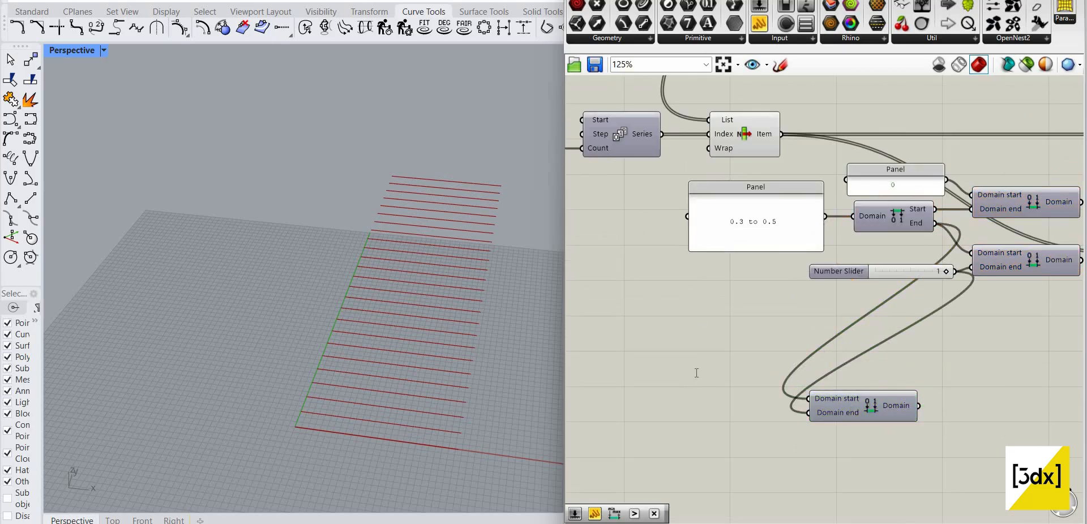
Step: Add a number slider ranging from 0.00 to 1.0 beside the newly copied Construct Domain
{"action": "double_click", "coordinate": [697, 374]}
{"action": "type", "text": "0"}
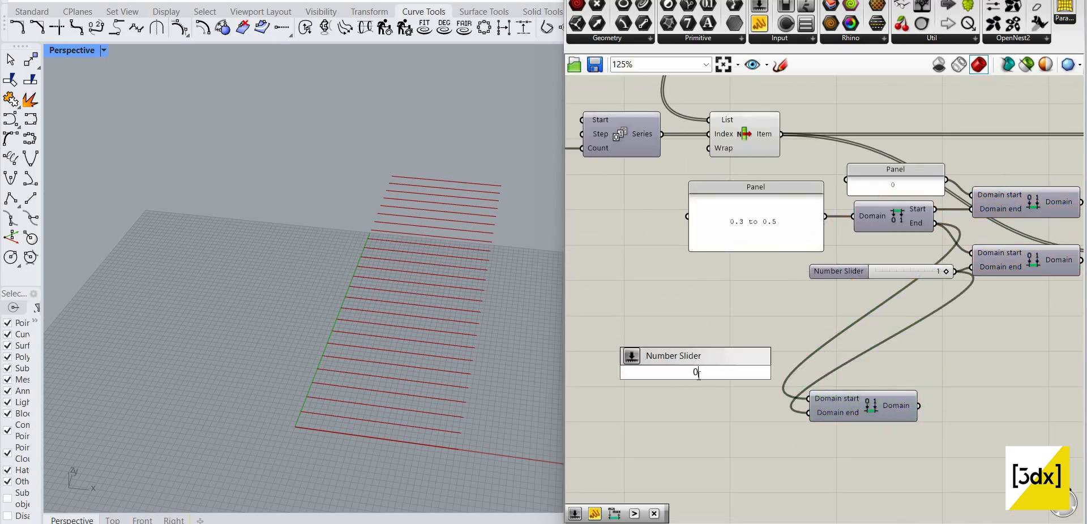
{"action": "key", "text": "BackSpace"}
{"action": "type", "text": "0.00...1.0"}
{"action": "key", "text": "Return"}
Step: Duplicate the 0.00 to 1.0 slider and connect the two sliders to the copied Construct Domain's Domain start and Domain end
{"action": "left_click_drag", "start_coordinate": [736, 372], "coordinate": [806, 410], "text": "alt"}
{"action": "scroll", "coordinate": [795, 419], "scroll_direction": "up", "scroll_amount": 2}
{"action": "left_click_drag", "start_coordinate": [831, 398], "coordinate": [823, 399]}
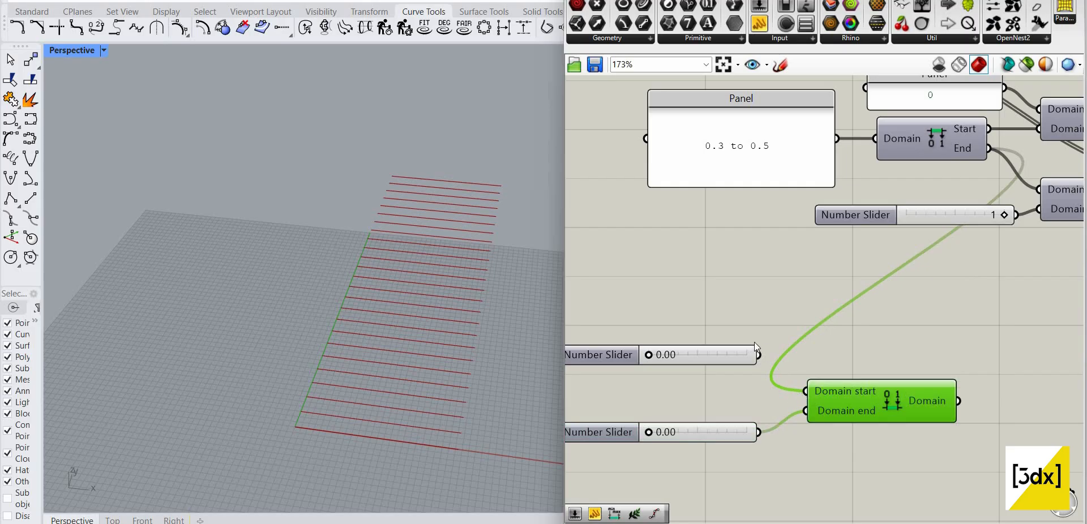
{"action": "left_click_drag", "start_coordinate": [757, 355], "coordinate": [806, 392]}
Step: Move the domain panel beside the slider-driven Construct Domain, connect that component to it, and feed the Deconstruct Domain directly from the Construct Domain
{"action": "scroll", "coordinate": [757, 342], "scroll_direction": "down", "scroll_amount": 4}
{"action": "scroll", "coordinate": [787, 246], "scroll_direction": "up", "scroll_amount": 2}
{"action": "left_click_drag", "start_coordinate": [675, 207], "coordinate": [920, 388]}
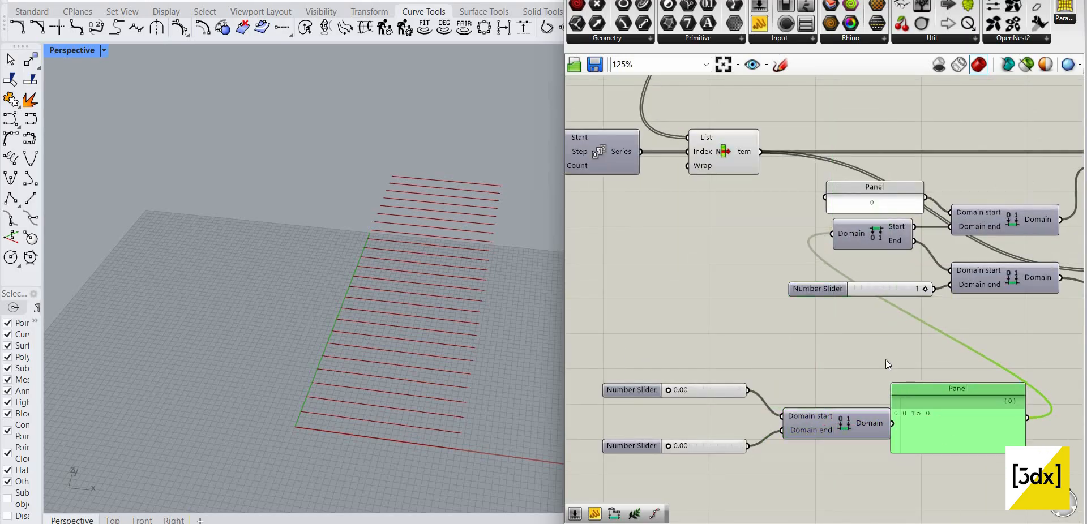
{"action": "scroll", "coordinate": [886, 359], "scroll_direction": "down", "scroll_amount": 1}
{"action": "right_click_drag", "start_coordinate": [885, 359], "coordinate": [753, 353]}
{"action": "left_click_drag", "start_coordinate": [882, 410], "coordinate": [875, 404]}
{"action": "left_click_drag", "start_coordinate": [778, 410], "coordinate": [830, 410]}
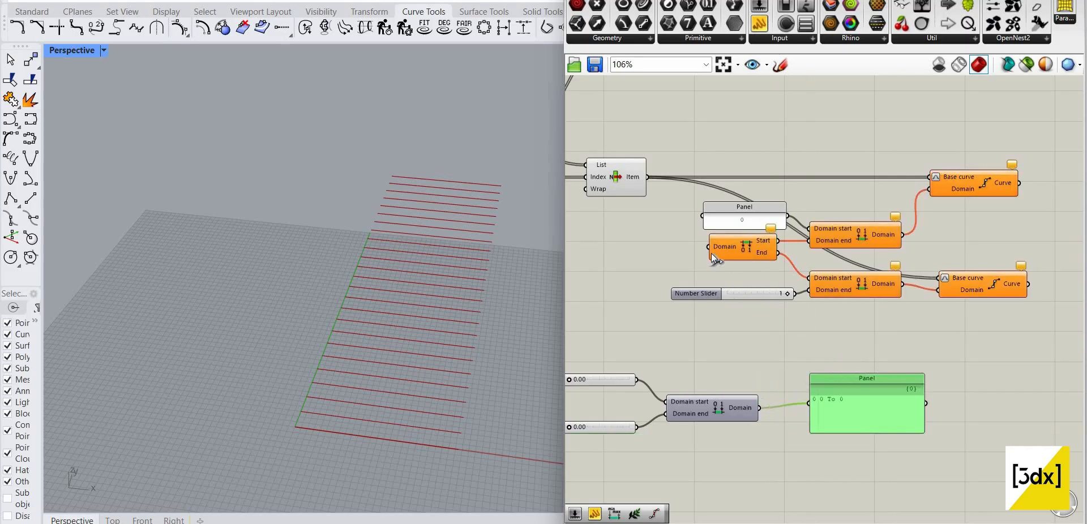
{"action": "left_click_drag", "start_coordinate": [759, 408], "coordinate": [708, 247]}
Step: Move the two 0.00 sliders and their Construct Domain together up beside the Deconstruct Domain
{"action": "right_click_drag", "start_coordinate": [683, 400], "coordinate": [737, 359]}
{"action": "left_click_drag", "start_coordinate": [769, 435], "coordinate": [637, 335]}
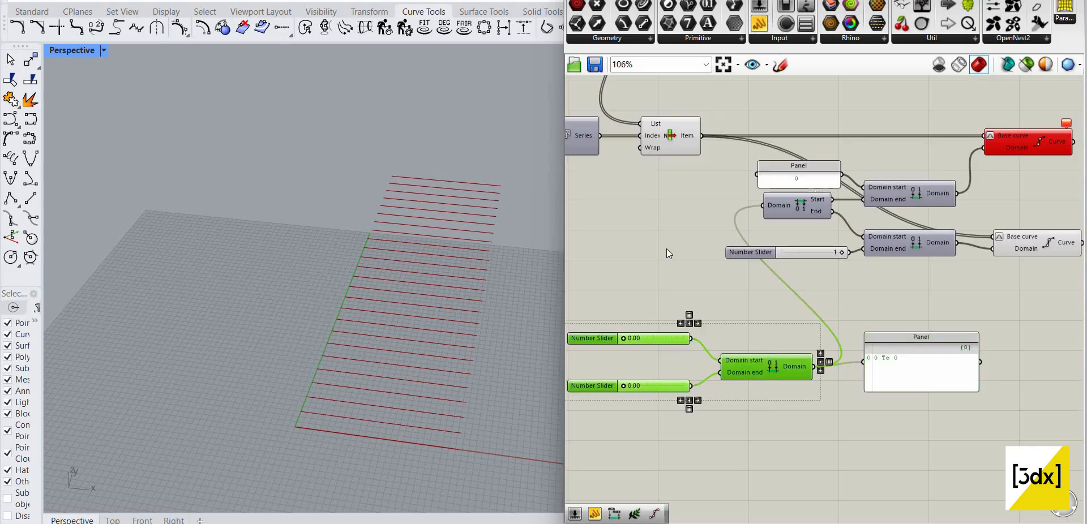
{"action": "left_click_drag", "start_coordinate": [753, 363], "coordinate": [668, 229]}
{"action": "right_click_drag", "start_coordinate": [594, 264], "coordinate": [752, 299]}
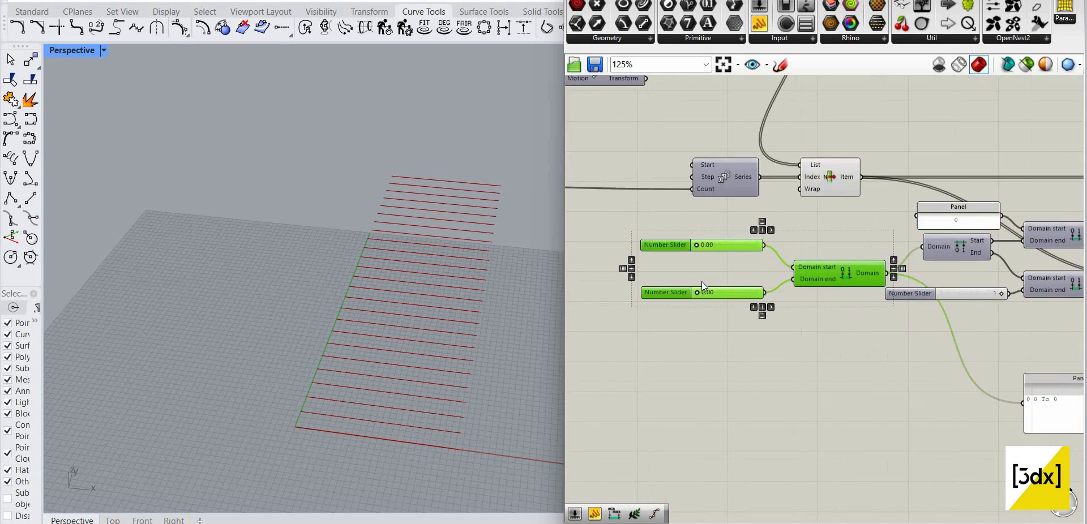
Step: Set the domain start slider to 0.23 and the domain end slider to 0.36
{"action": "scroll", "coordinate": [719, 320], "scroll_direction": "up", "scroll_amount": 2}
{"action": "left_click", "coordinate": [715, 316]}
{"action": "left_click_drag", "start_coordinate": [688, 285], "coordinate": [717, 284]}
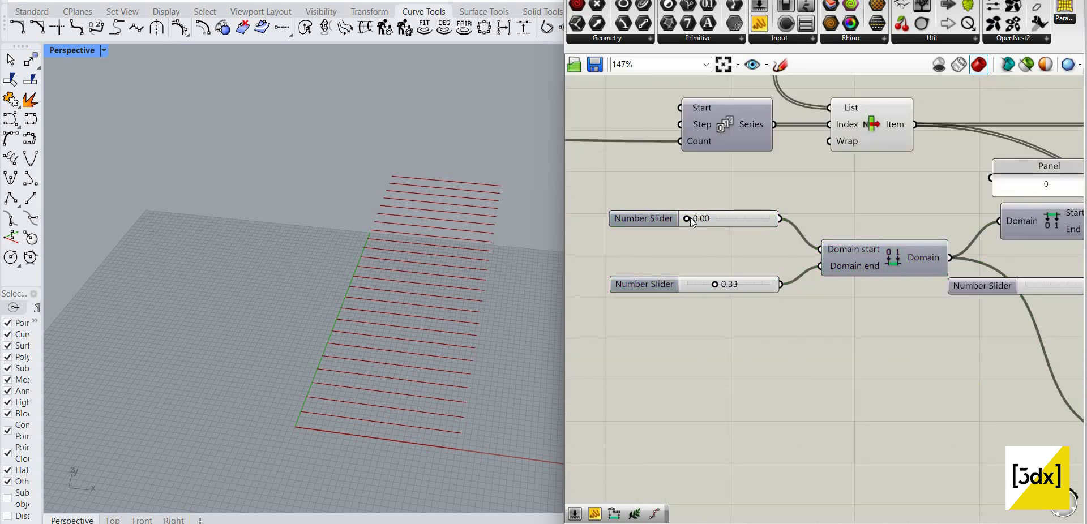
{"action": "left_click_drag", "start_coordinate": [687, 219], "coordinate": [705, 218]}
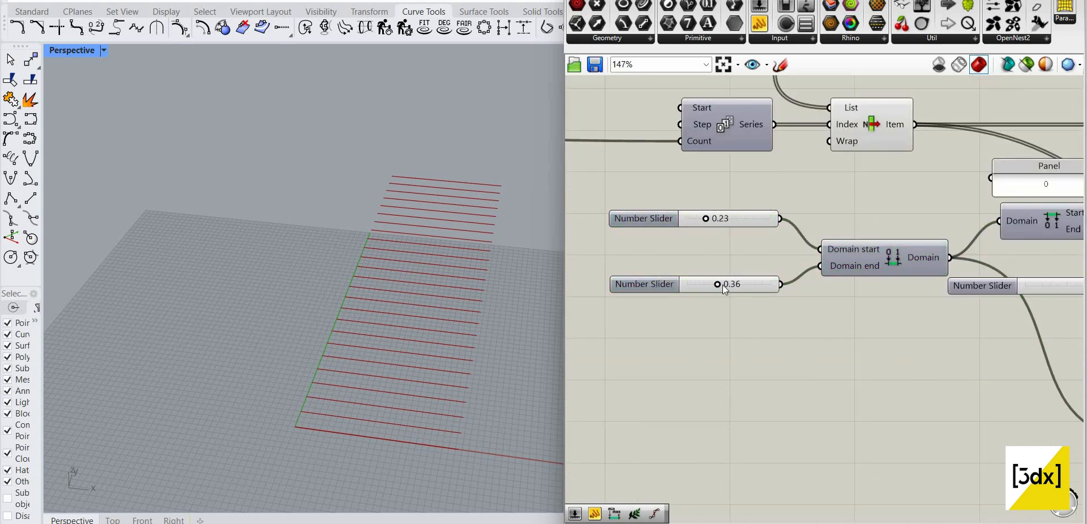
{"action": "left_click", "coordinate": [657, 284]}
Step: Examine the line pieces produced by the upper Sub Curve and by both Sub Curves in the Rhino viewport
{"action": "scroll", "coordinate": [573, 371], "scroll_direction": "down", "scroll_amount": 4}
{"action": "scroll", "coordinate": [968, 305], "scroll_direction": "up", "scroll_amount": 1}
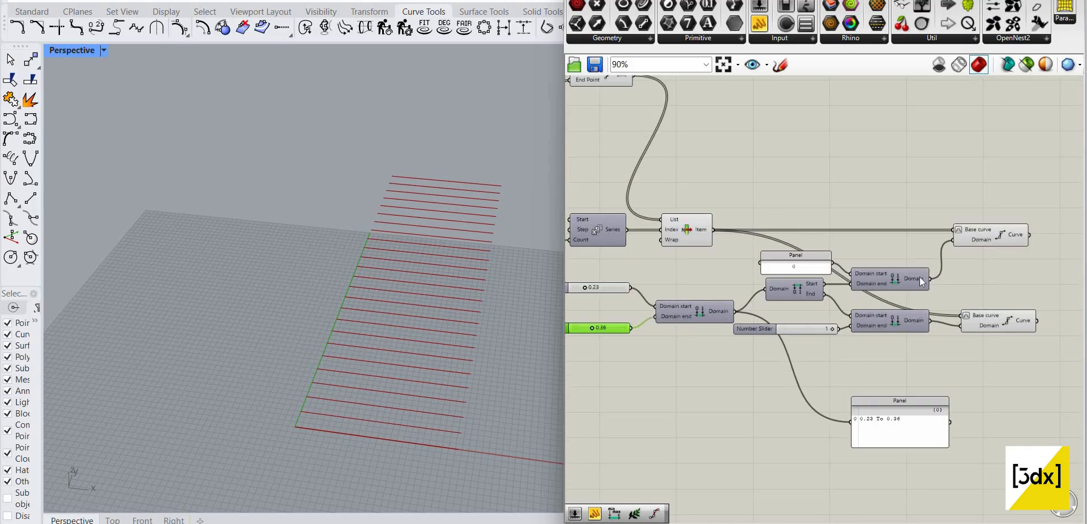
{"action": "left_click", "coordinate": [991, 235]}
{"action": "right_click_drag", "start_coordinate": [968, 279], "coordinate": [1044, 279]}
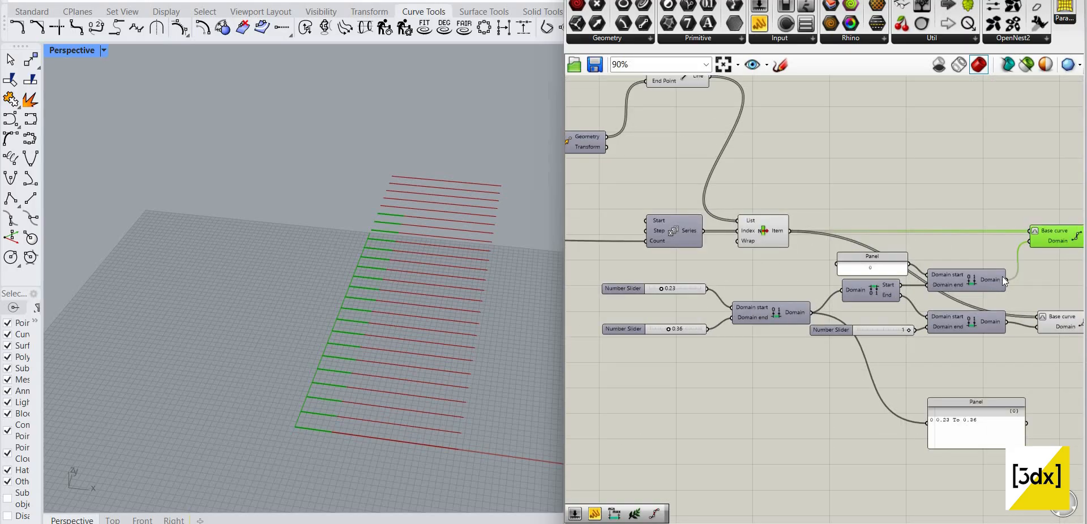
{"action": "scroll", "coordinate": [1003, 281], "scroll_direction": "up", "scroll_amount": 3}
{"action": "scroll", "coordinate": [998, 312], "scroll_direction": "down", "scroll_amount": 2}
{"action": "right_click_drag", "start_coordinate": [987, 171], "coordinate": [873, 140]}
{"action": "left_click_drag", "start_coordinate": [1002, 165], "coordinate": [952, 381]}
{"action": "scroll", "coordinate": [345, 358], "scroll_direction": "up", "scroll_amount": 5}
{"action": "scroll", "coordinate": [905, 298], "scroll_direction": "down", "scroll_amount": 2}
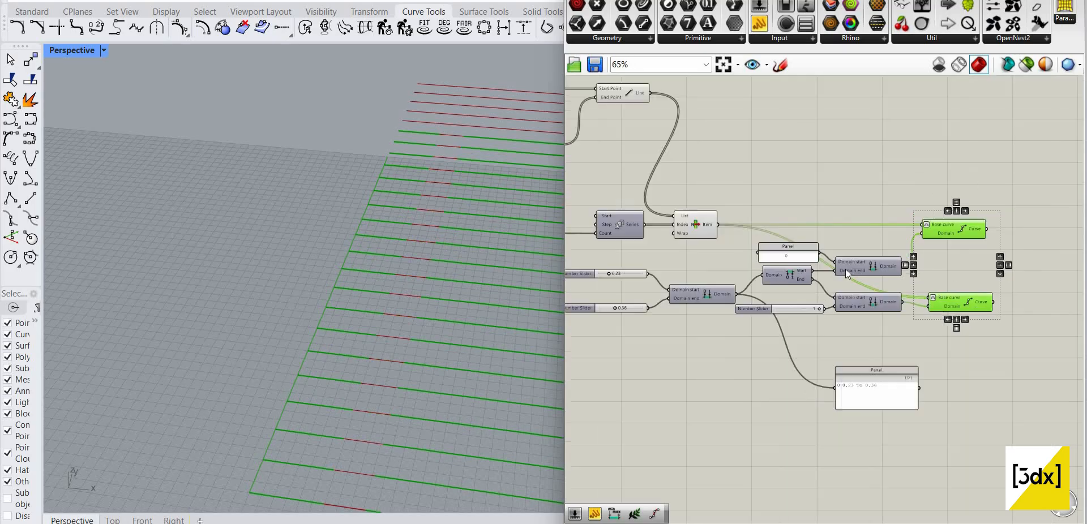
Step: Align the upper Sub Curve component directly above the lower Sub Curve
{"action": "right_click_drag", "start_coordinate": [921, 235], "coordinate": [786, 248]}
{"action": "double_click", "coordinate": [811, 256]}
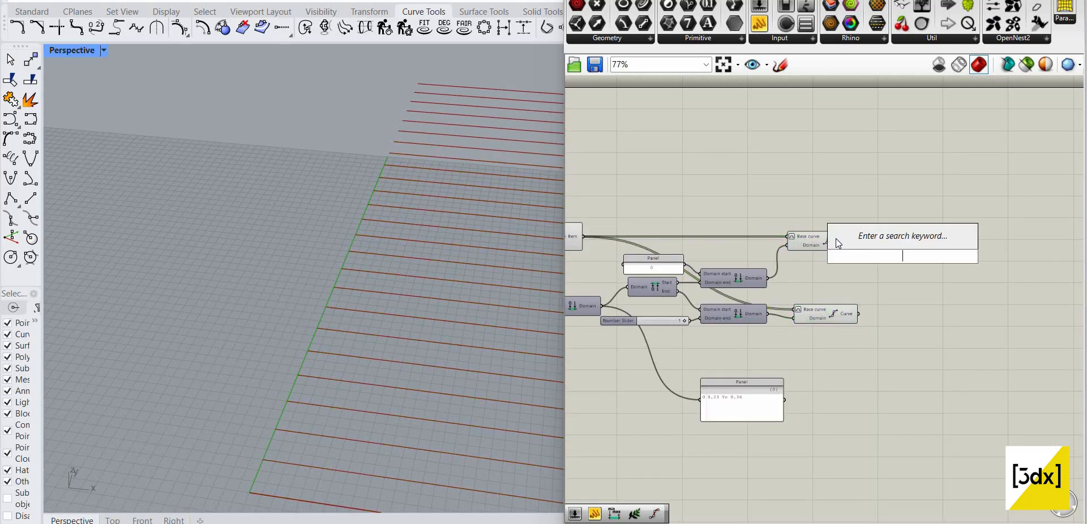
{"action": "key", "text": "Escape"}
{"action": "left_click_drag", "start_coordinate": [838, 243], "coordinate": [845, 242]}
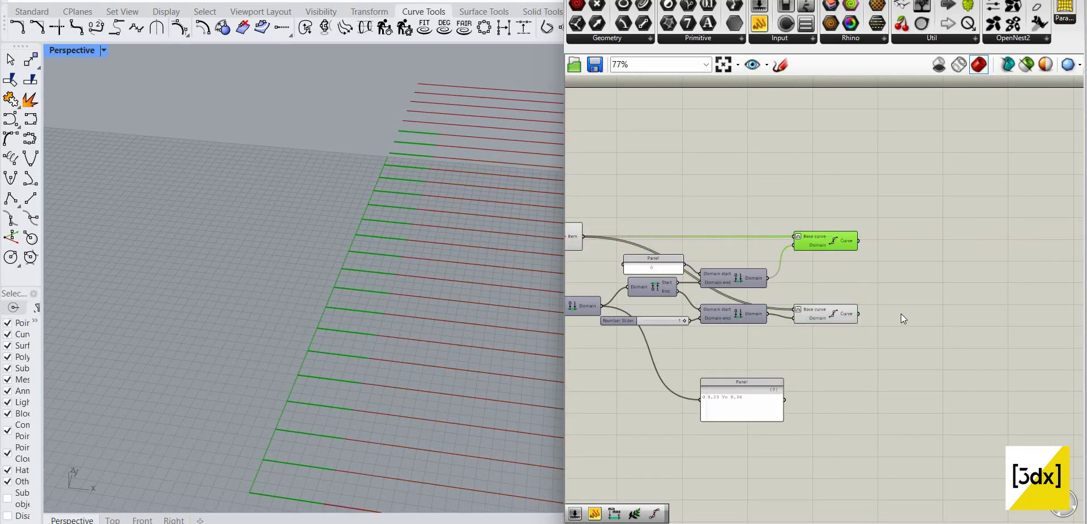
{"action": "scroll", "coordinate": [808, 310], "scroll_direction": "down", "scroll_amount": 3}
{"action": "scroll", "coordinate": [807, 310], "scroll_direction": "up", "scroll_amount": 3}
{"action": "double_click", "coordinate": [861, 303]}
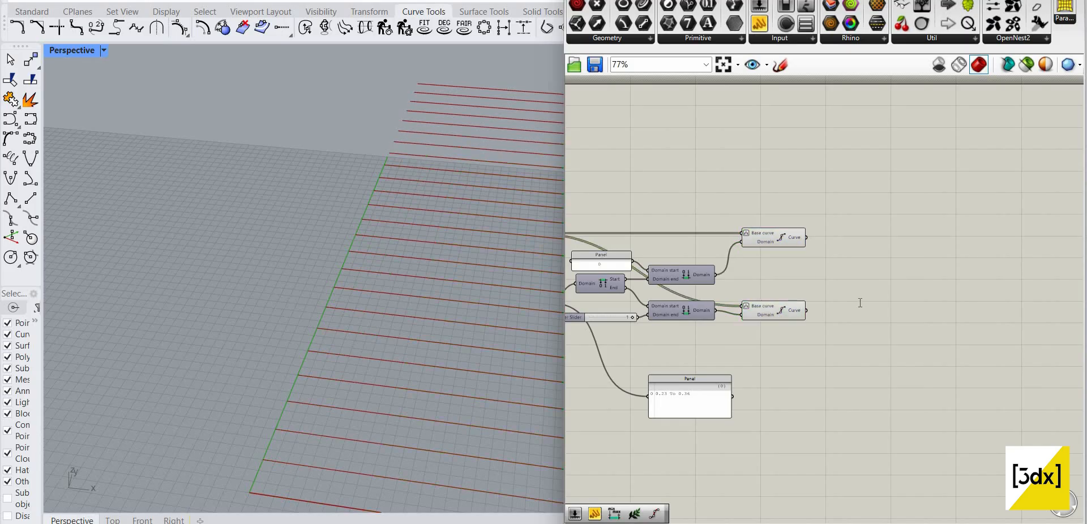
{"action": "type", "text": "con"}
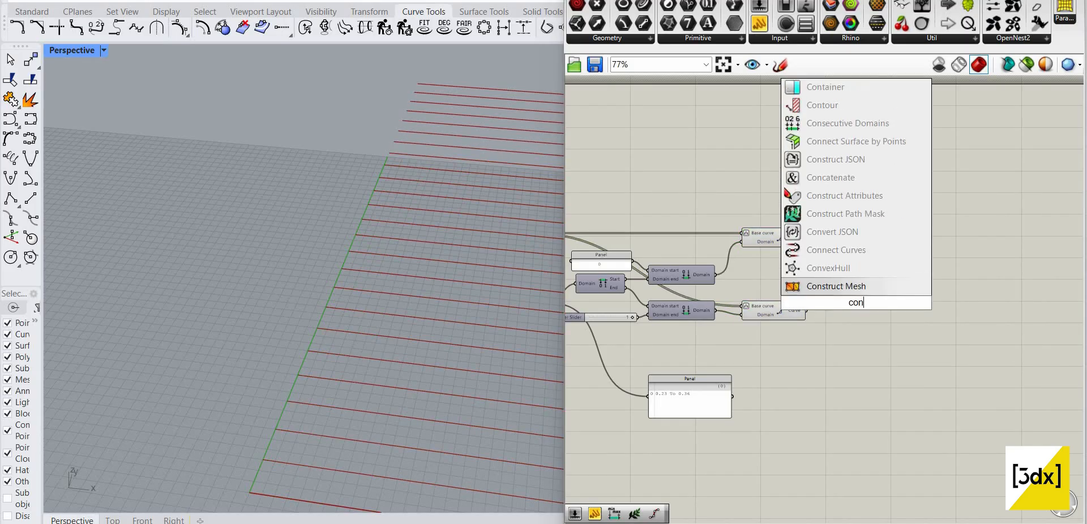
{"action": "type", "text": "tec"}
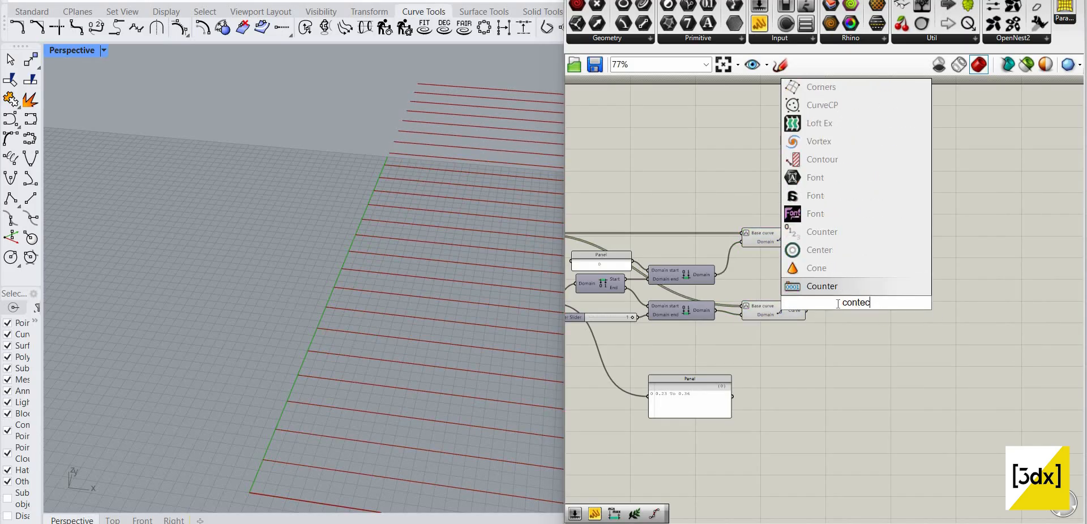
{"action": "double_click", "coordinate": [838, 305]}
{"action": "type", "text": "c"}
{"action": "left_click", "coordinate": [850, 326]}
{"action": "scroll", "coordinate": [849, 326], "scroll_direction": "down", "scroll_amount": 1}
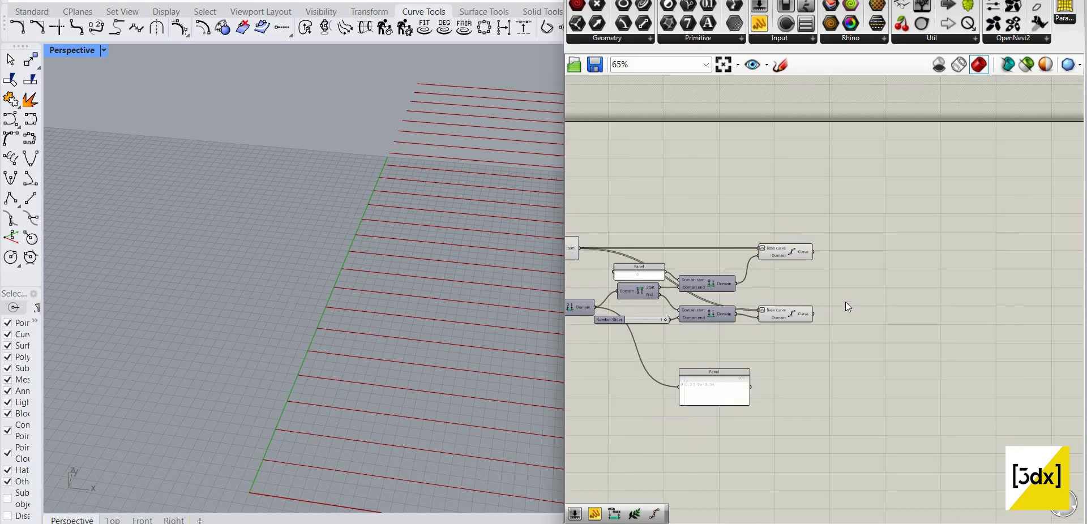
Step: Raise the domain start slider to 0.35 and the domain end slider to 0.55
{"action": "right_click_drag", "start_coordinate": [796, 250], "coordinate": [845, 302]}
{"action": "left_click", "coordinate": [845, 301]}
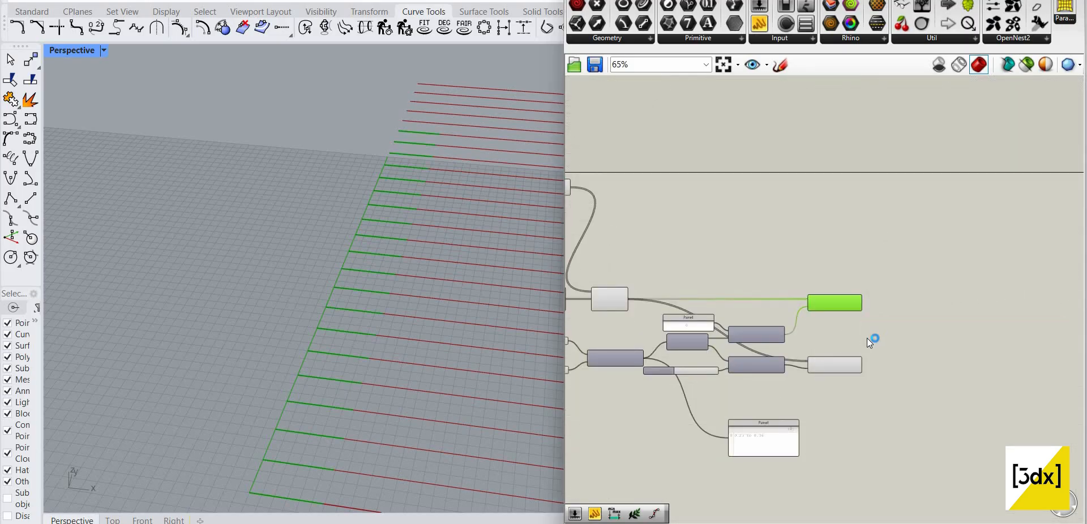
{"action": "scroll", "coordinate": [781, 278], "scroll_direction": "up", "scroll_amount": 6}
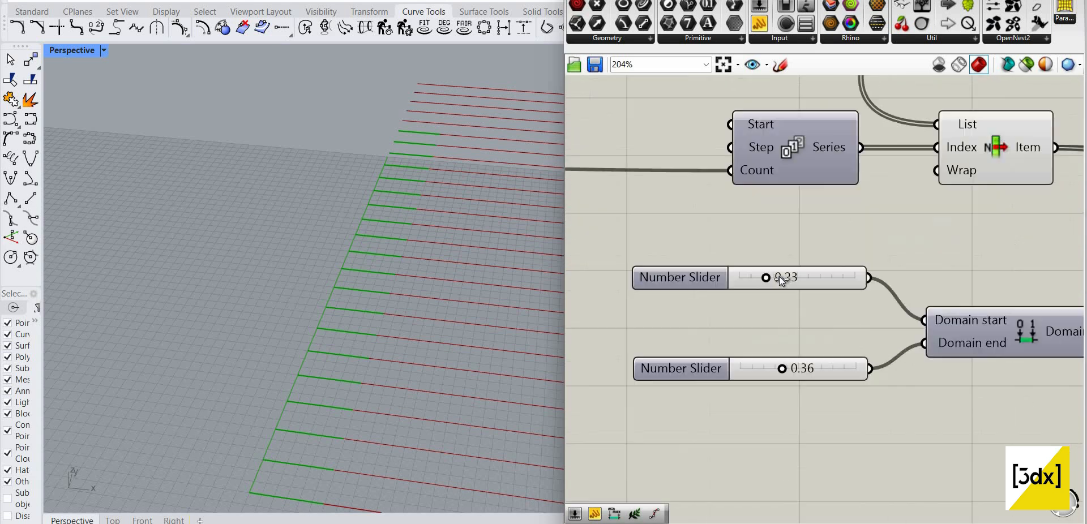
{"action": "left_click_drag", "start_coordinate": [766, 278], "coordinate": [780, 278]}
{"action": "scroll", "coordinate": [745, 323], "scroll_direction": "down", "scroll_amount": 7}
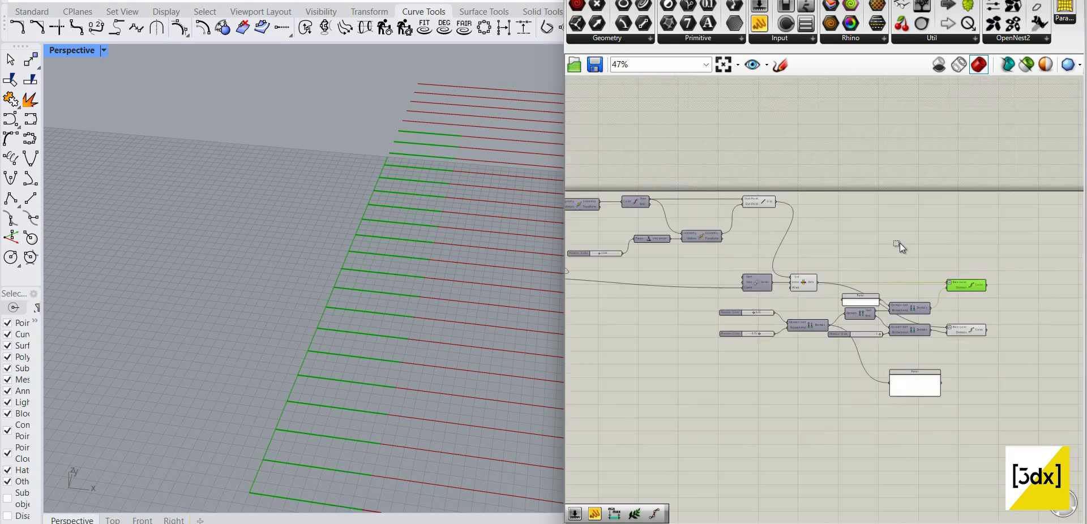
{"action": "scroll", "coordinate": [934, 295], "scroll_direction": "up", "scroll_amount": 3}
Step: With both Sub Curves selected for preview, set the domain start slider to 0.28 and the domain end slider to 0.51
{"action": "left_click_drag", "start_coordinate": [971, 352], "coordinate": [846, 230]}
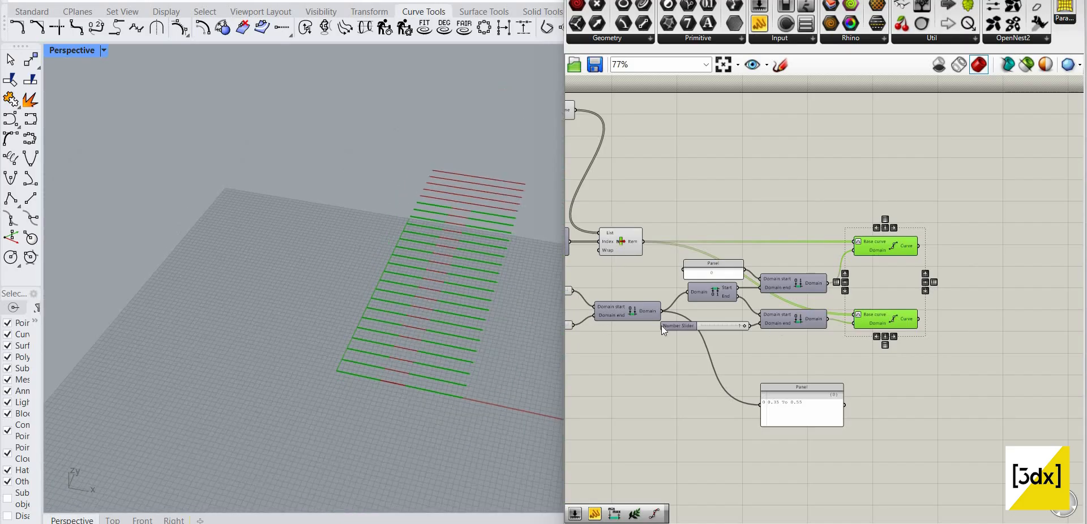
{"action": "scroll", "coordinate": [670, 284], "scroll_direction": "up", "scroll_amount": 8}
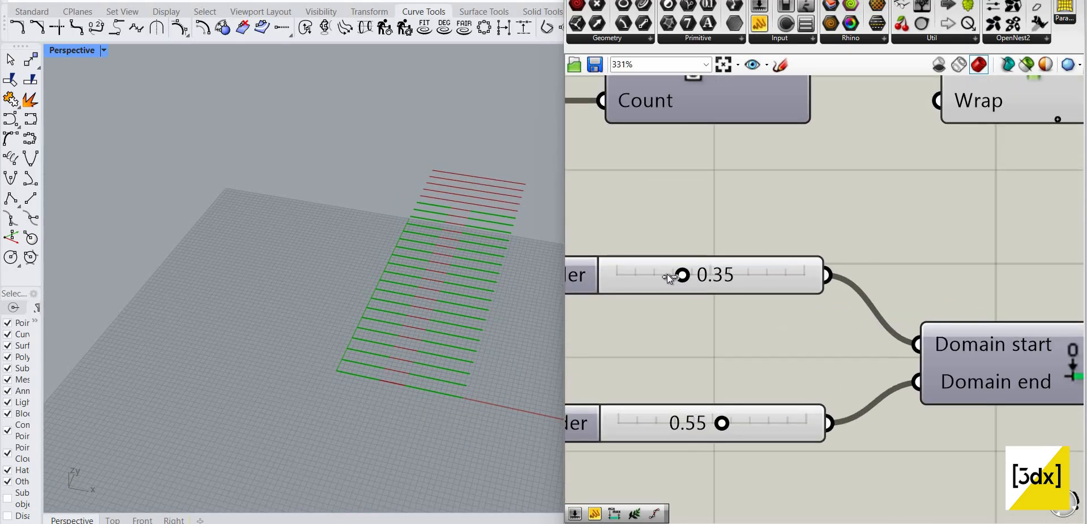
{"action": "left_click_drag", "start_coordinate": [668, 276], "coordinate": [670, 275]}
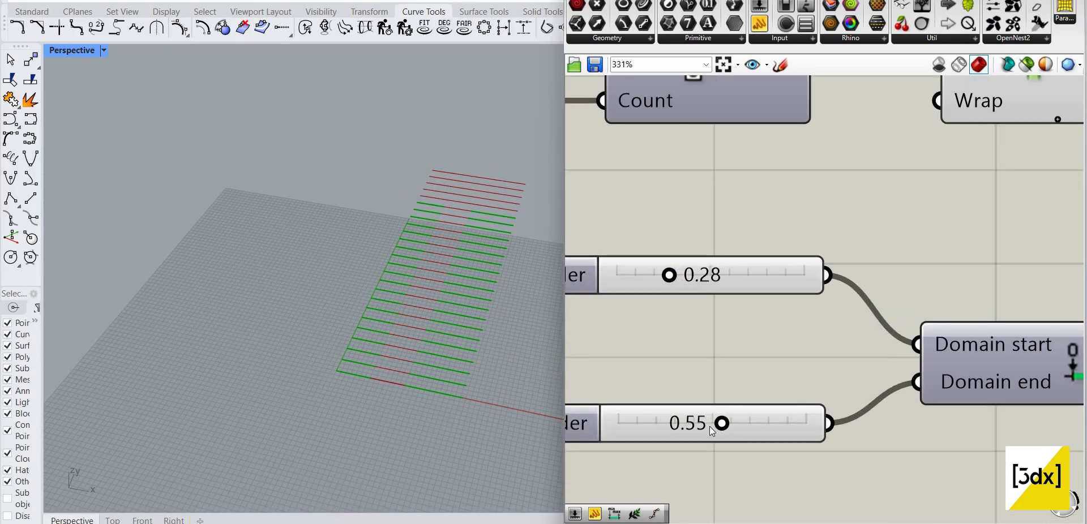
{"action": "left_click_drag", "start_coordinate": [712, 426], "coordinate": [703, 426]}
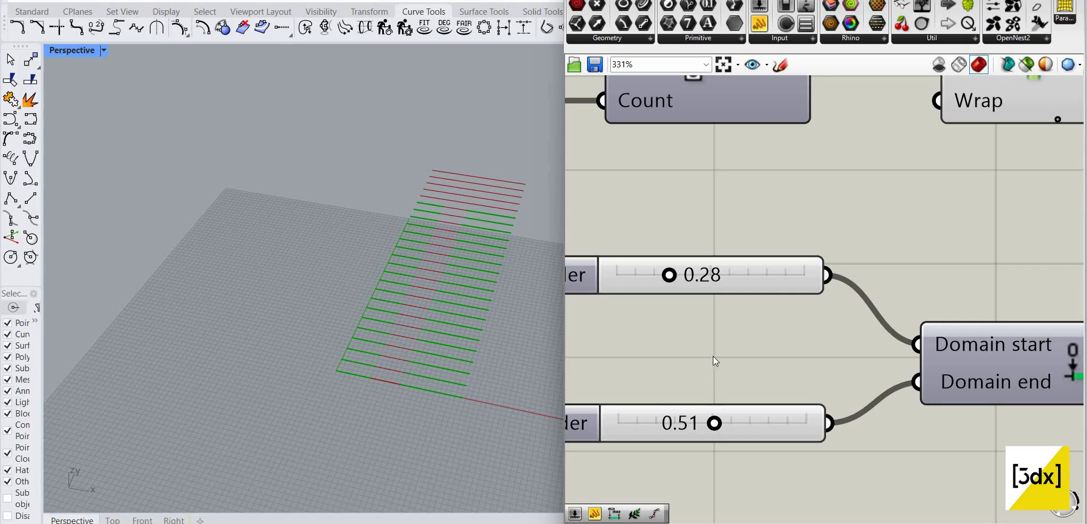
Step: Review the definition and inspect the upper Sub Curve's resulting lines and its Curve output data
{"action": "scroll", "coordinate": [705, 363], "scroll_direction": "down", "scroll_amount": 4}
{"action": "scroll", "coordinate": [726, 311], "scroll_direction": "up", "scroll_amount": 1}
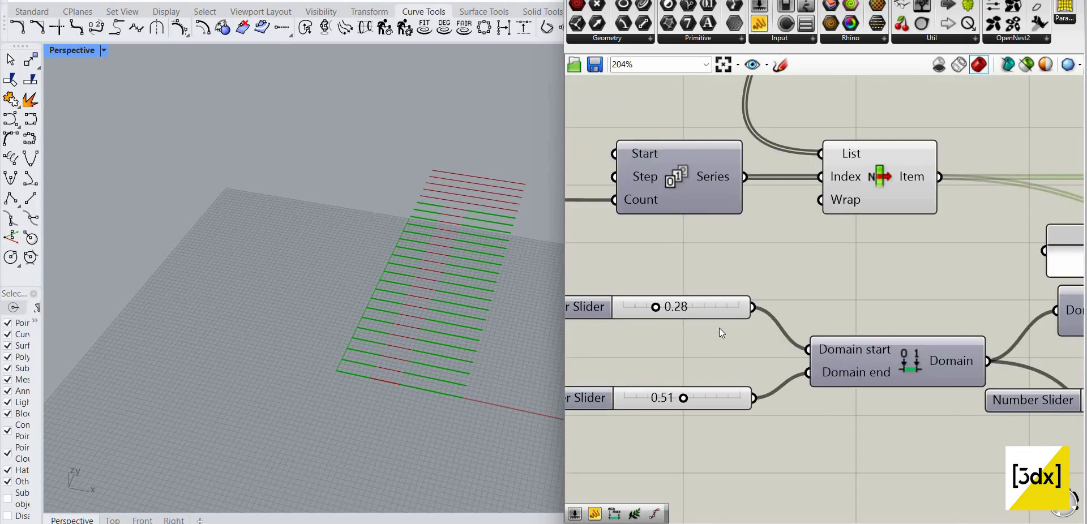
{"action": "scroll", "coordinate": [654, 328], "scroll_direction": "down", "scroll_amount": 7}
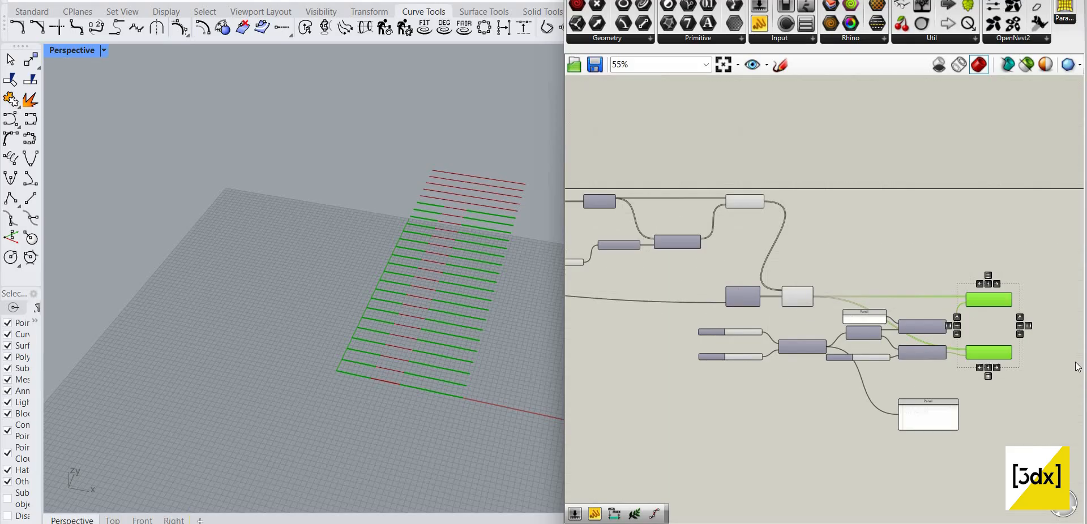
{"action": "scroll", "coordinate": [1077, 367], "scroll_direction": "down", "scroll_amount": 2}
{"action": "left_click", "coordinate": [1058, 379]}
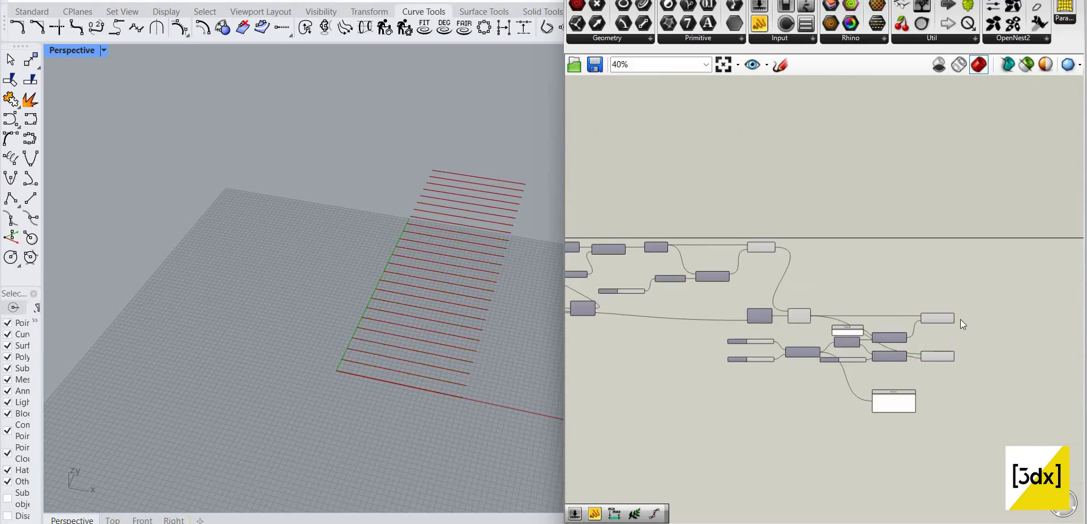
{"action": "scroll", "coordinate": [879, 295], "scroll_direction": "up", "scroll_amount": 2}
{"action": "scroll", "coordinate": [879, 295], "scroll_direction": "up", "scroll_amount": 4}
{"action": "left_click", "coordinate": [879, 295]}
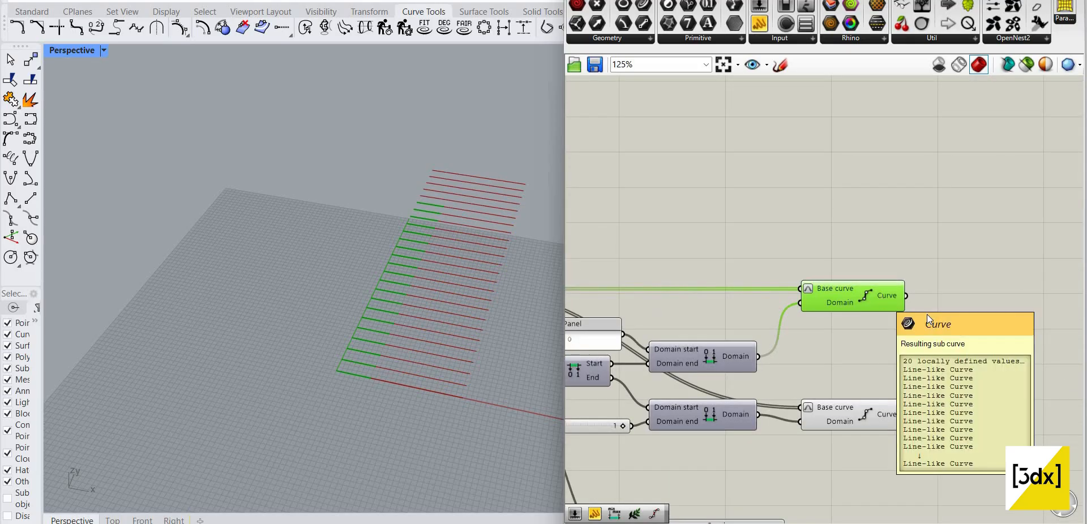
Step: Add a Move component beside the upper Sub Curve and connect the Sub Curve's Curve output to its Geometry
{"action": "double_click", "coordinate": [988, 305]}
{"action": "left_click", "coordinate": [896, 290]}
{"action": "scroll", "coordinate": [975, 305], "scroll_direction": "down", "scroll_amount": 1}
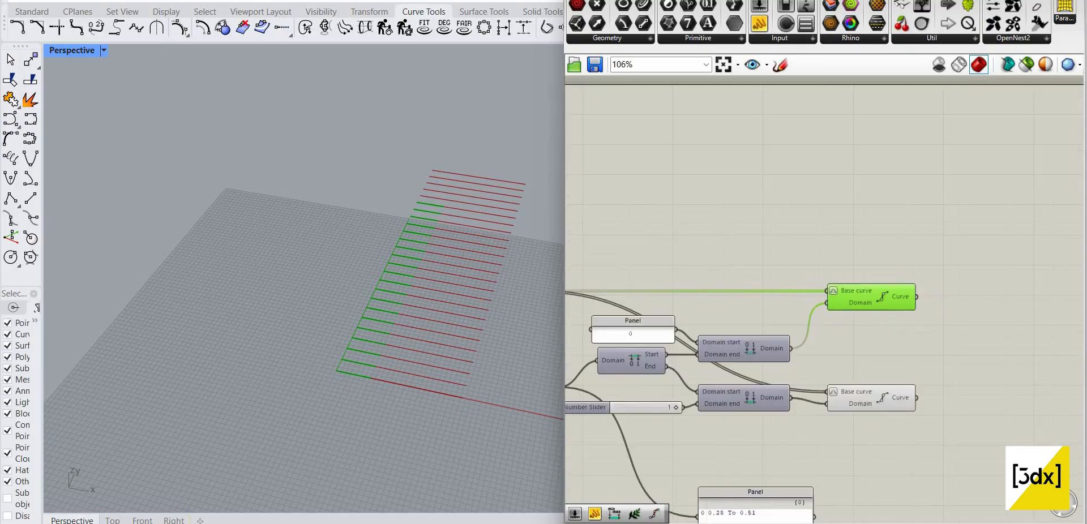
{"action": "double_click", "coordinate": [976, 308]}
{"action": "type", "text": "move"}
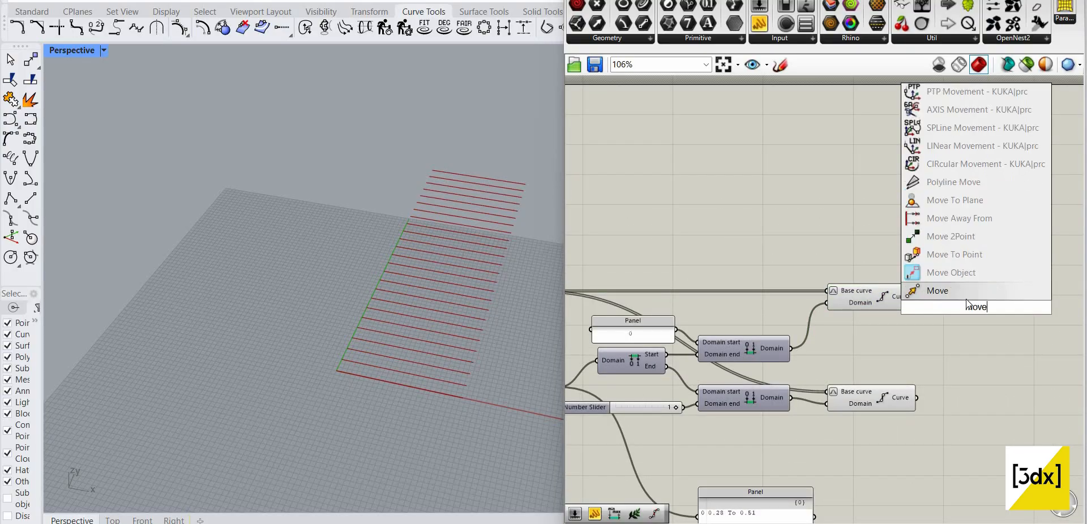
{"action": "key", "text": "Return"}
{"action": "left_click_drag", "start_coordinate": [955, 301], "coordinate": [997, 301]}
{"action": "scroll", "coordinate": [947, 290], "scroll_direction": "up", "scroll_amount": 2}
{"action": "left_click_drag", "start_coordinate": [906, 299], "coordinate": [987, 299]}
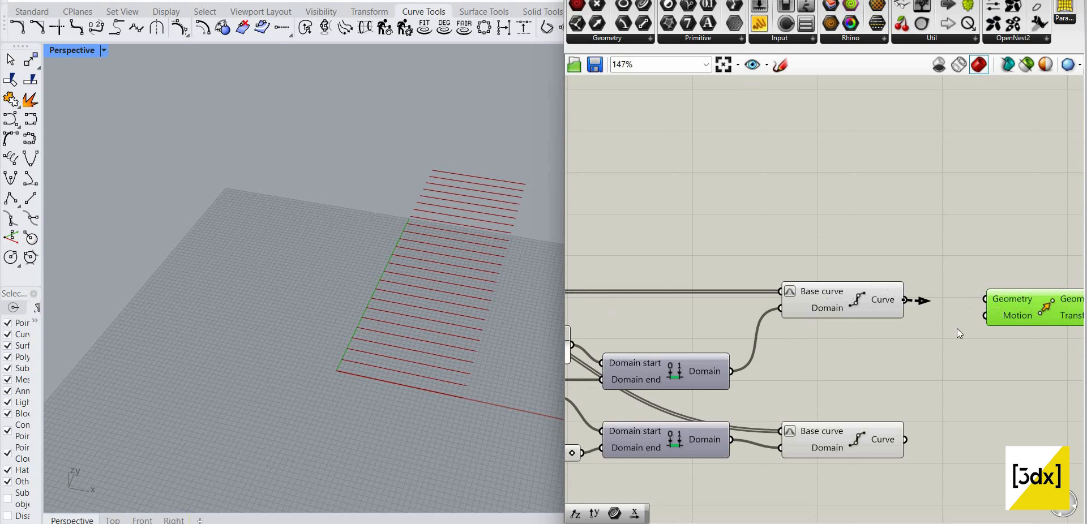
Step: Add a Unit Z vector component between the two Sub Curve components
{"action": "scroll", "coordinate": [908, 326], "scroll_direction": "down", "scroll_amount": 2}
{"action": "double_click", "coordinate": [909, 327]}
{"action": "type", "text": "un"}
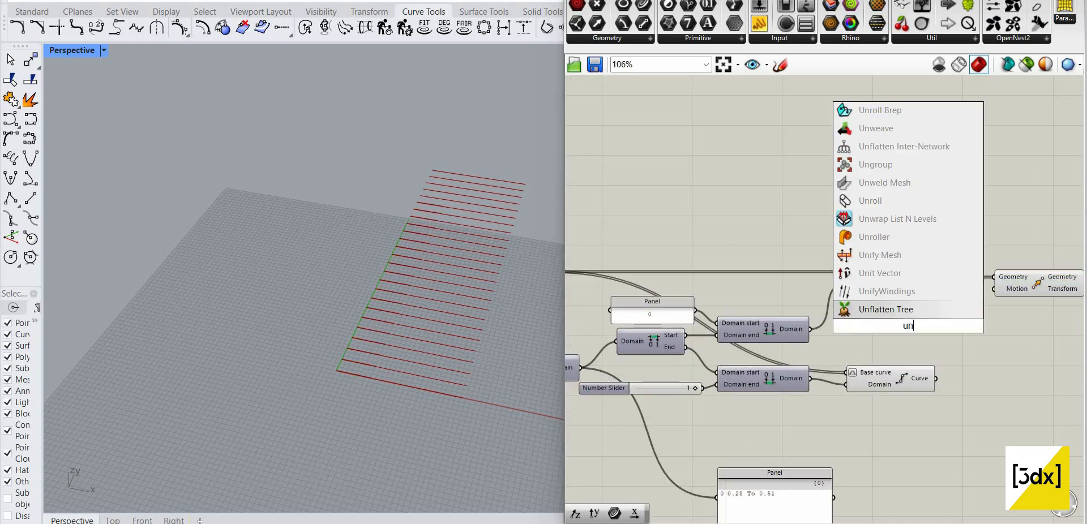
{"action": "type", "text": "it z"}
{"action": "key", "text": "Return"}
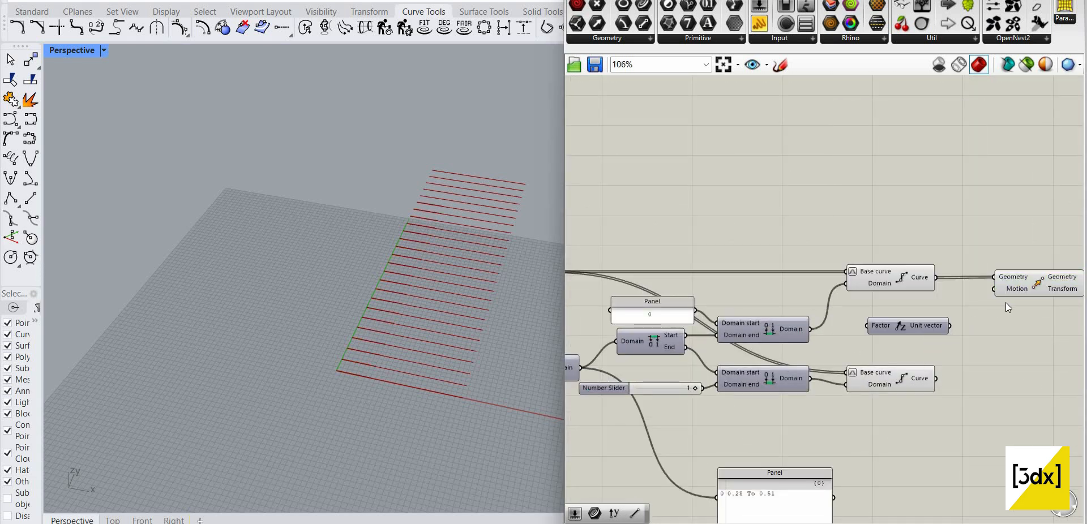
Step: Feed the Unit Z factor from the 3000 slider, wire its vector into the Move's Motion and align it under the upper Sub Curve
{"action": "scroll", "coordinate": [746, 300], "scroll_direction": "down", "scroll_amount": 4}
{"action": "scroll", "coordinate": [732, 288], "scroll_direction": "up", "scroll_amount": 2}
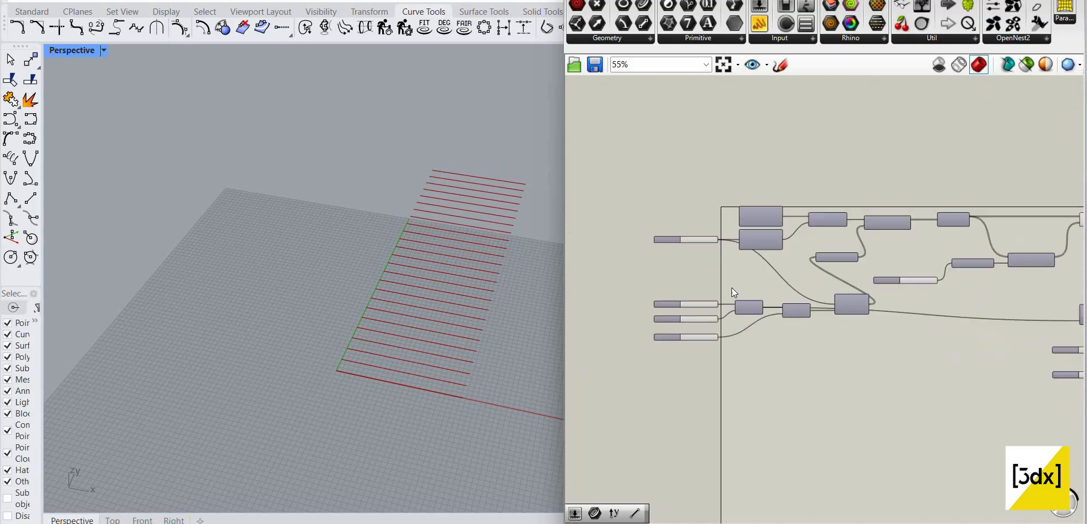
{"action": "scroll", "coordinate": [651, 359], "scroll_direction": "up", "scroll_amount": 4}
{"action": "scroll", "coordinate": [934, 377], "scroll_direction": "down", "scroll_amount": 7}
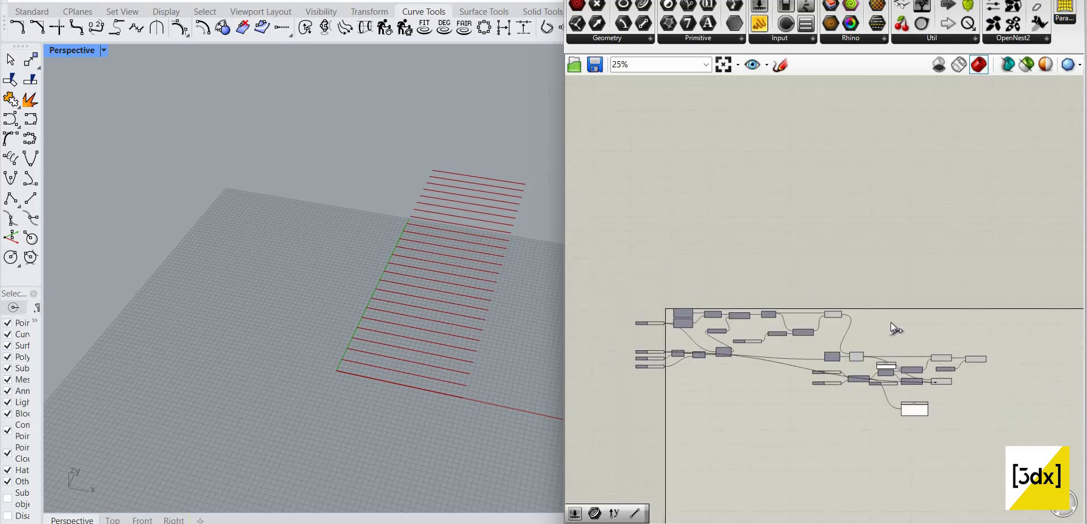
{"action": "scroll", "coordinate": [943, 378], "scroll_direction": "up", "scroll_amount": 8}
{"action": "mouse_move", "coordinate": [891, 322]}
{"action": "left_mouse_down"}
{"action": "mouse_move", "coordinate": [774, 334]}
{"action": "mouse_move", "coordinate": [898, 318]}
{"action": "left_mouse_up"}
{"action": "scroll", "coordinate": [937, 284], "scroll_direction": "down", "scroll_amount": 1}
{"action": "right_click_drag", "start_coordinate": [1010, 316], "coordinate": [822, 364]}
{"action": "left_click", "coordinate": [929, 305]}
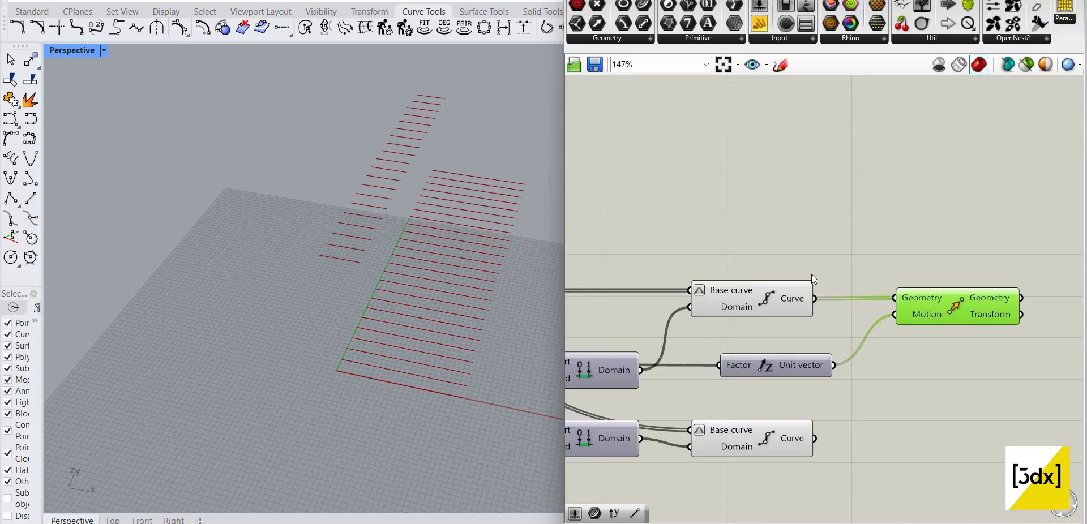
{"action": "left_click_drag", "start_coordinate": [812, 363], "coordinate": [995, 329]}
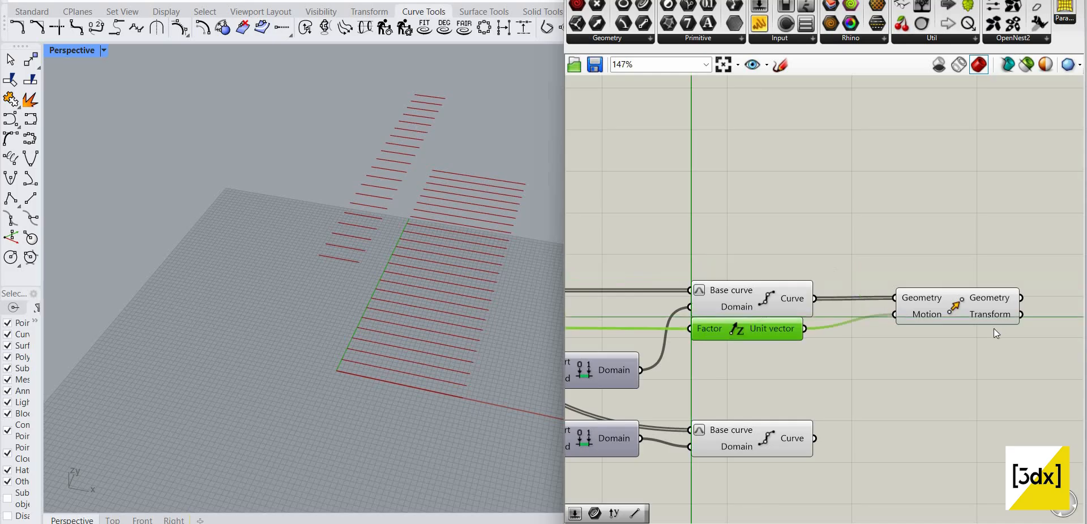
Step: Add a Series component with the 150 slider as its Step, connect its Count and place it below the lower Sub Curve
{"action": "scroll", "coordinate": [753, 307], "scroll_direction": "down", "scroll_amount": 7}
{"action": "scroll", "coordinate": [755, 342], "scroll_direction": "up", "scroll_amount": 5}
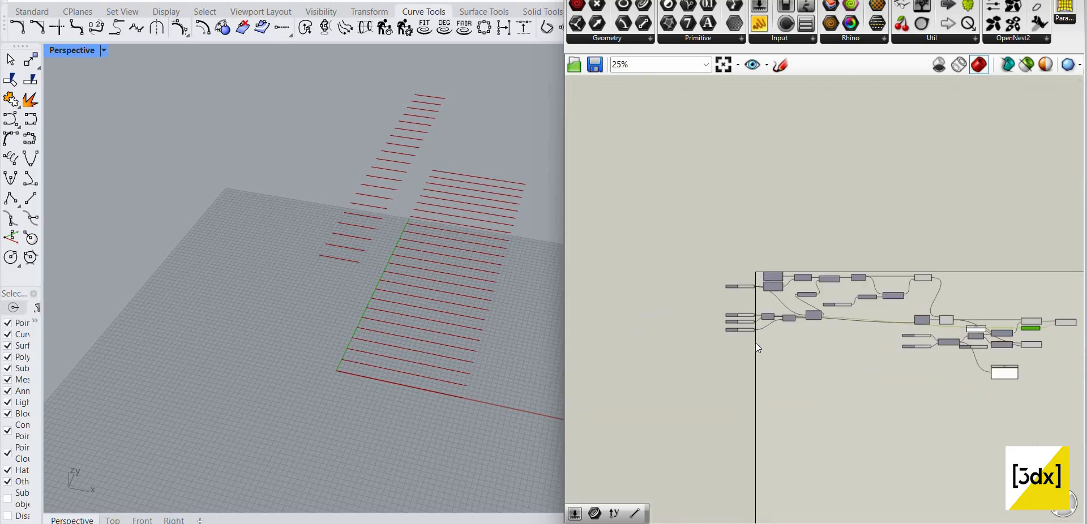
{"action": "scroll", "coordinate": [885, 406], "scroll_direction": "up", "scroll_amount": 3}
{"action": "double_click", "coordinate": [886, 406]}
{"action": "type", "text": "ser"}
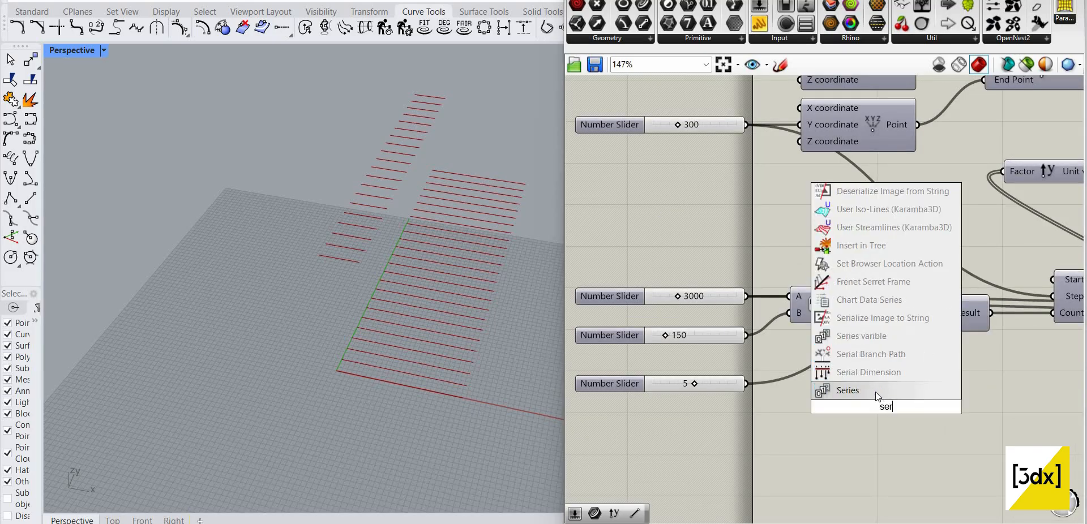
{"action": "left_click", "coordinate": [876, 391]}
{"action": "left_click_drag", "start_coordinate": [746, 335], "coordinate": [839, 406]}
{"action": "left_click_drag", "start_coordinate": [873, 396], "coordinate": [1022, 414]}
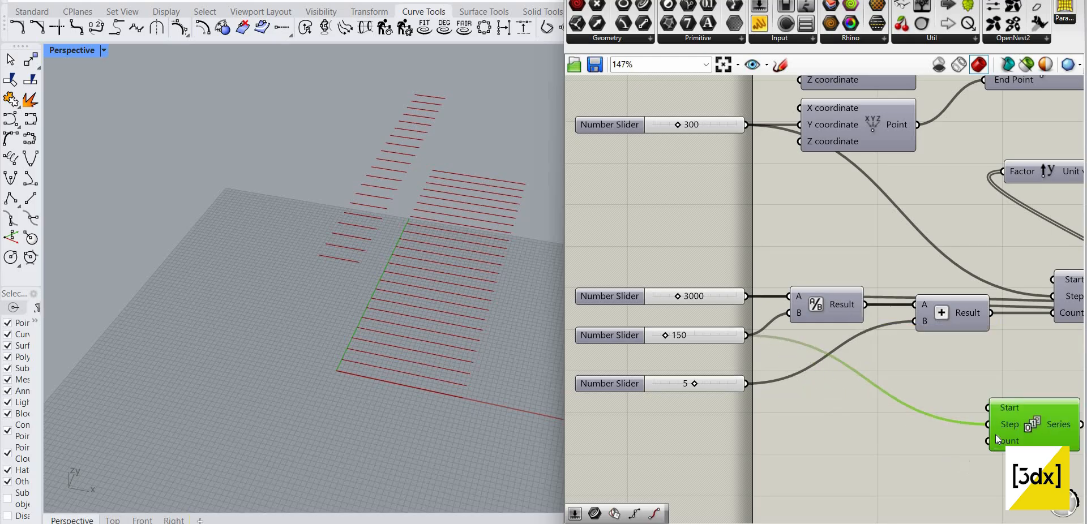
{"action": "scroll", "coordinate": [841, 409], "scroll_direction": "down", "scroll_amount": 10}
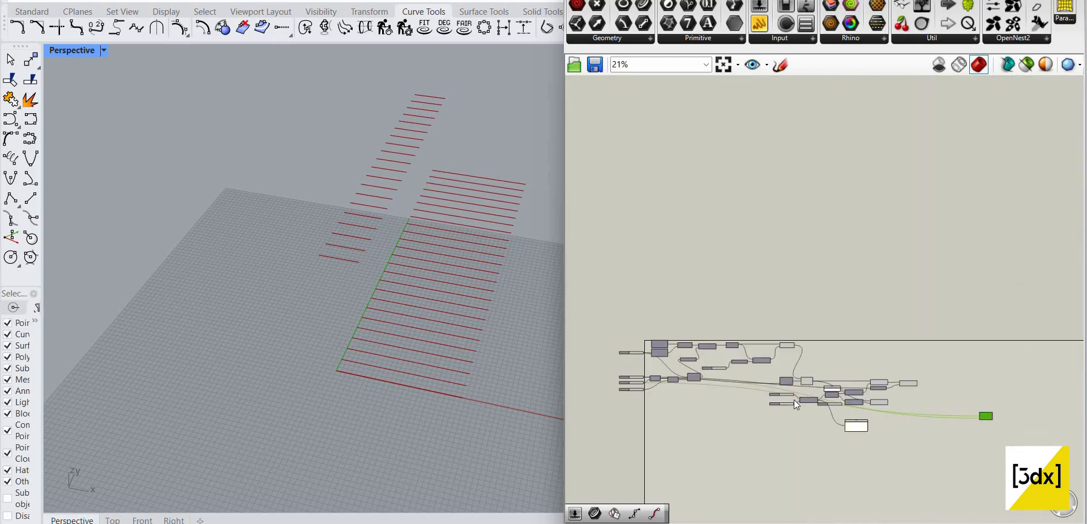
{"action": "scroll", "coordinate": [790, 395], "scroll_direction": "up", "scroll_amount": 10}
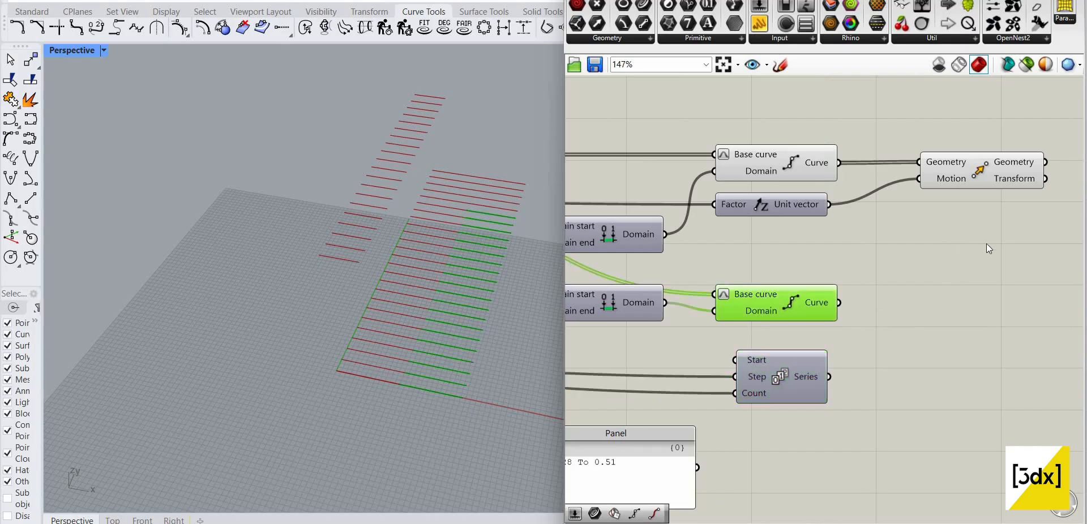
Step: Copy the Move component for the lower Sub Curve's lines and drive its Motion with a new Unit Z fed by the Series
{"action": "left_click_drag", "start_coordinate": [968, 169], "coordinate": [993, 319], "text": "alt"}
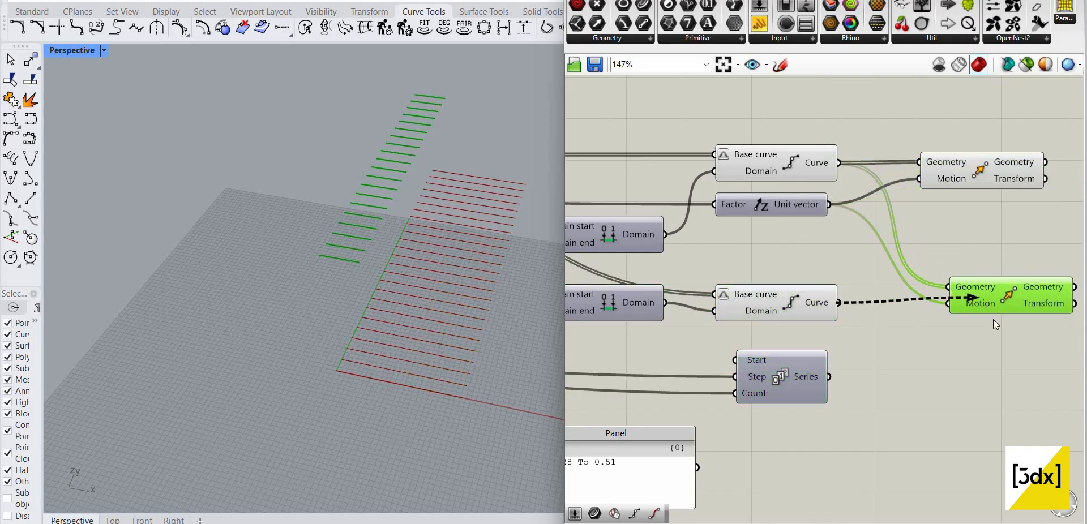
{"action": "double_click", "coordinate": [909, 376]}
{"action": "type", "text": "un"}
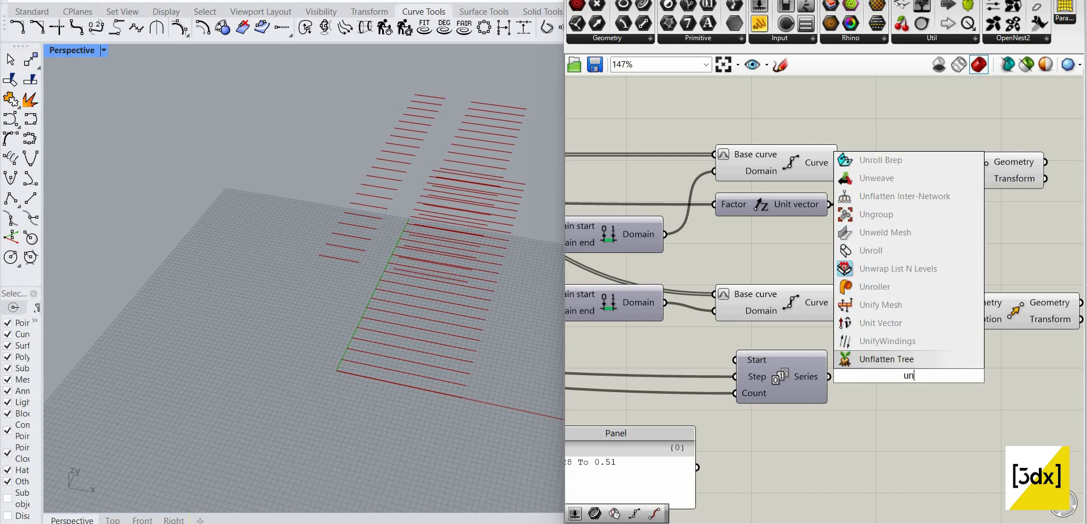
{"action": "type", "text": "it z"}
{"action": "key", "text": "Return"}
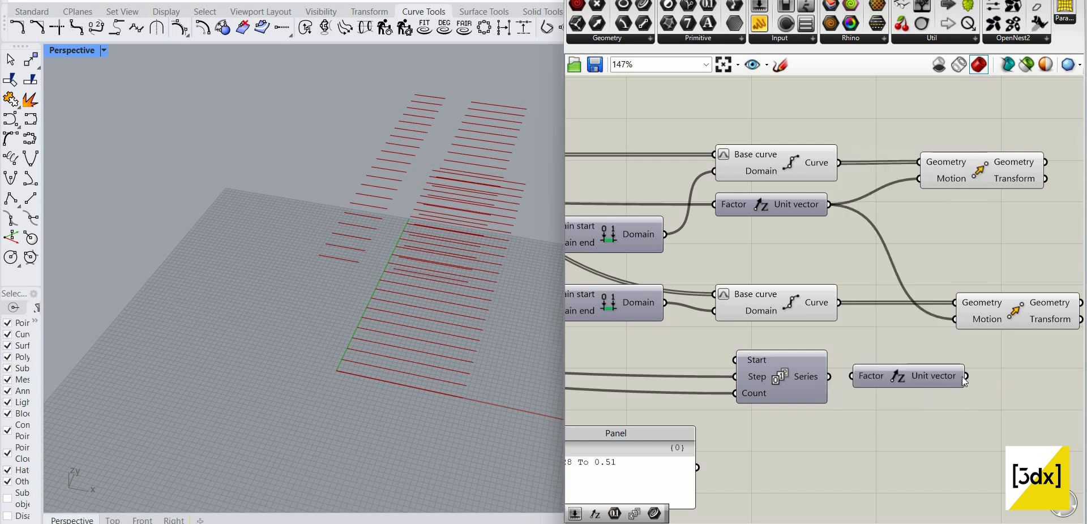
{"action": "left_click_drag", "start_coordinate": [965, 376], "coordinate": [955, 319]}
{"action": "left_click", "coordinate": [1005, 311]}
{"action": "right_click_drag", "start_coordinate": [413, 241], "coordinate": [447, 215]}
{"action": "scroll", "coordinate": [891, 264], "scroll_direction": "down", "scroll_amount": 2}
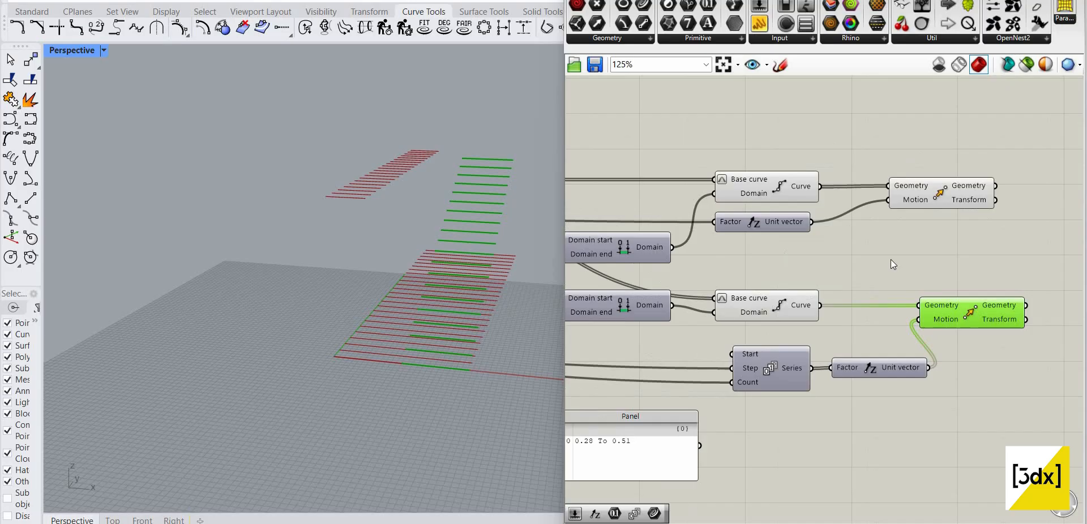
Step: Add a Transform component that takes Geometry and Transform inputs and place it beside the upper Move
{"action": "scroll", "coordinate": [915, 259], "scroll_direction": "down", "scroll_amount": 4}
{"action": "scroll", "coordinate": [944, 216], "scroll_direction": "up", "scroll_amount": 3}
{"action": "left_click", "coordinate": [983, 218]}
{"action": "left_click", "coordinate": [952, 227]}
{"action": "double_click", "coordinate": [983, 218]}
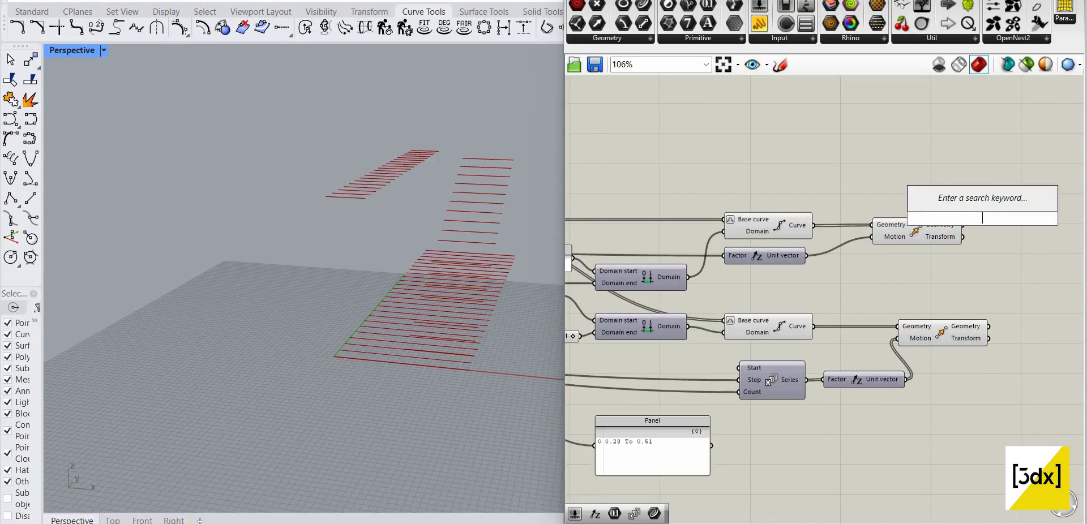
{"action": "type", "text": "tranf"}
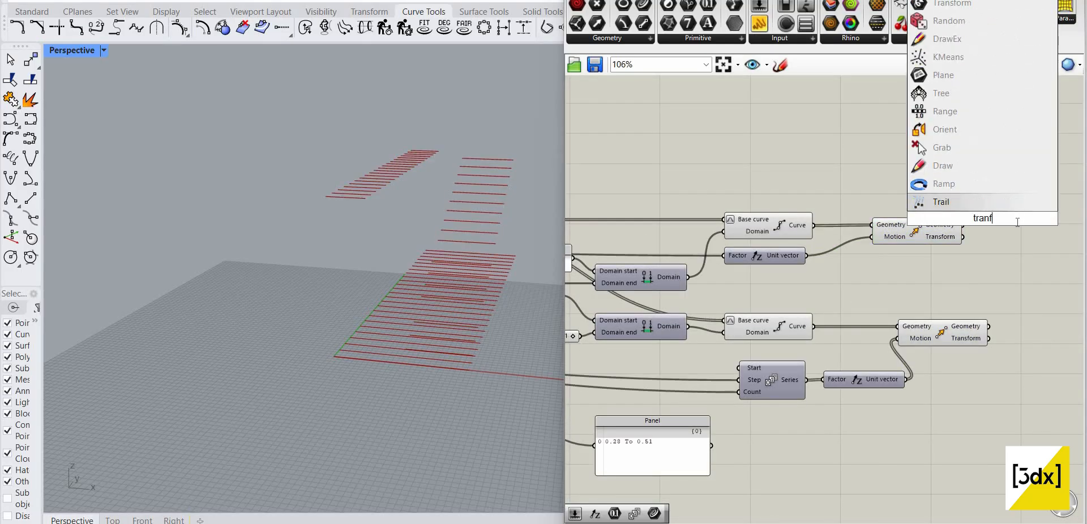
{"action": "key", "text": "BackSpace"}
{"action": "type", "text": "sf"}
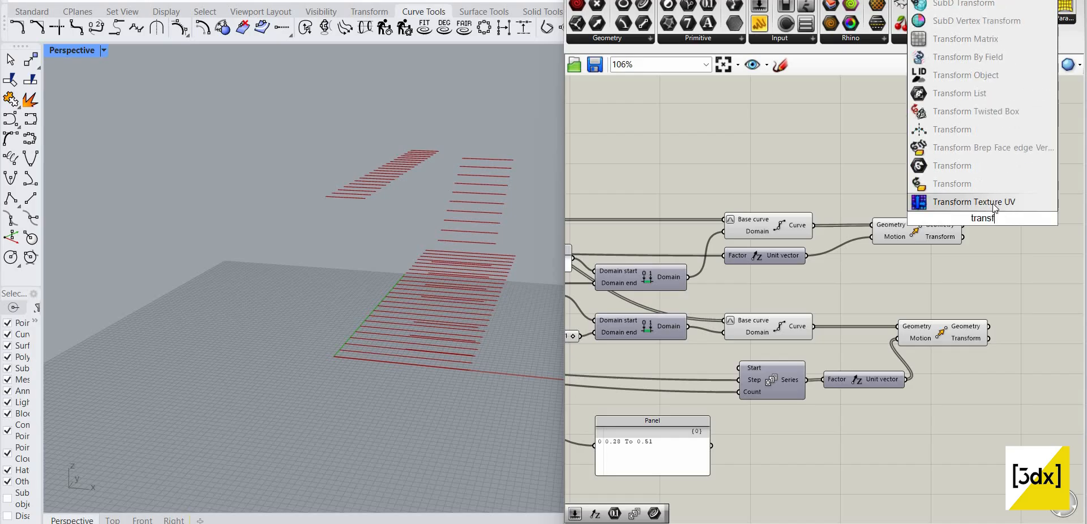
{"action": "type", "text": "o"}
{"action": "left_click", "coordinate": [991, 184]}
{"action": "left_click_drag", "start_coordinate": [987, 226], "coordinate": [1026, 221]}
{"action": "scroll", "coordinate": [810, 246], "scroll_direction": "down", "scroll_amount": 1}
Step: Duplicate the List Item component above the original and add a Cull Index component beside the copy
{"action": "right_click_drag", "start_coordinate": [453, 311], "coordinate": [453, 363]}
{"action": "scroll", "coordinate": [454, 311], "scroll_direction": "down", "scroll_amount": 8}
{"action": "scroll", "coordinate": [456, 277], "scroll_direction": "up", "scroll_amount": 8}
{"action": "scroll", "coordinate": [799, 246], "scroll_direction": "down", "scroll_amount": 8}
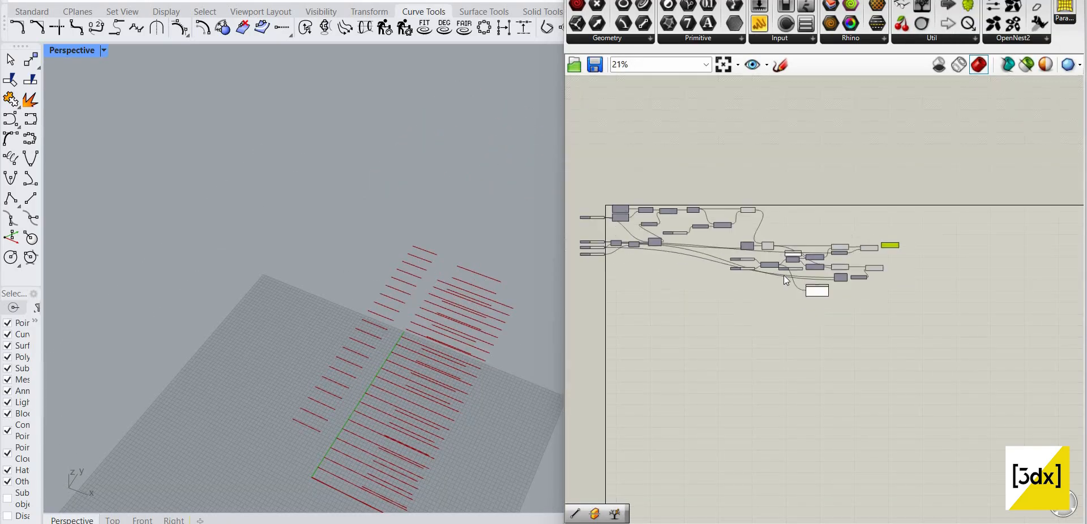
{"action": "scroll", "coordinate": [784, 276], "scroll_direction": "up", "scroll_amount": 8}
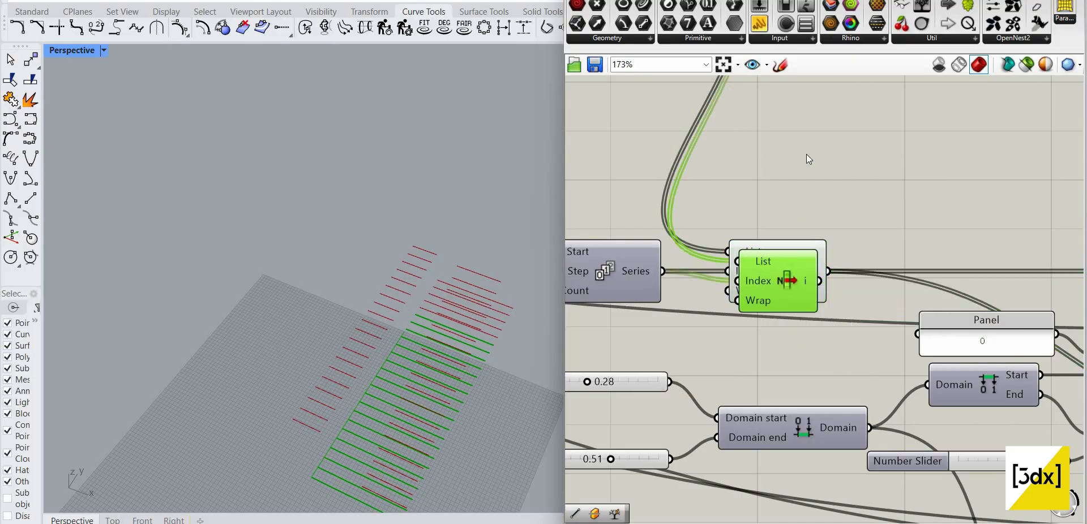
{"action": "left_click_drag", "start_coordinate": [778, 281], "coordinate": [794, 156]}
{"action": "double_click", "coordinate": [786, 215]}
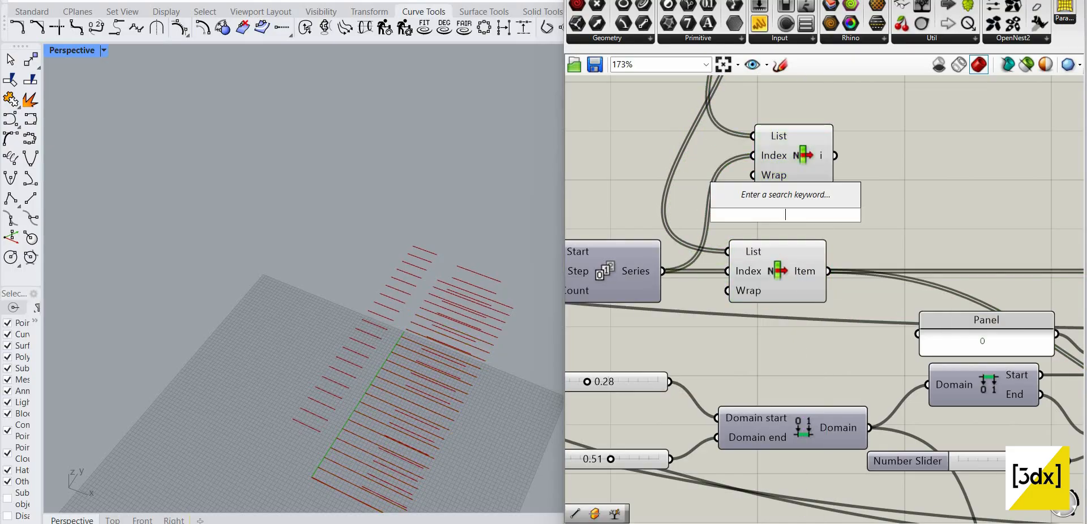
{"action": "type", "text": "cy"}
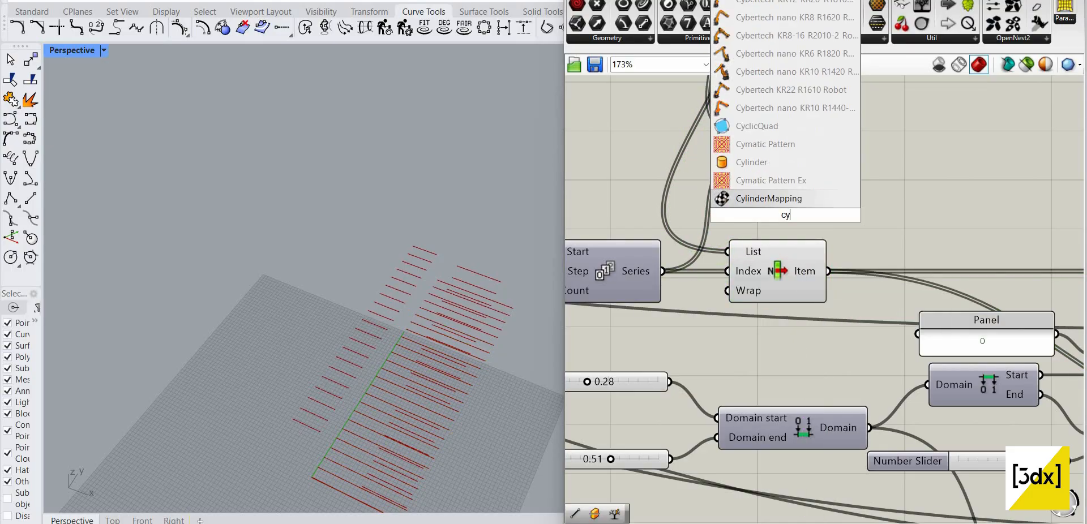
{"action": "key", "text": "BackSpace"}
{"action": "type", "text": "ull"}
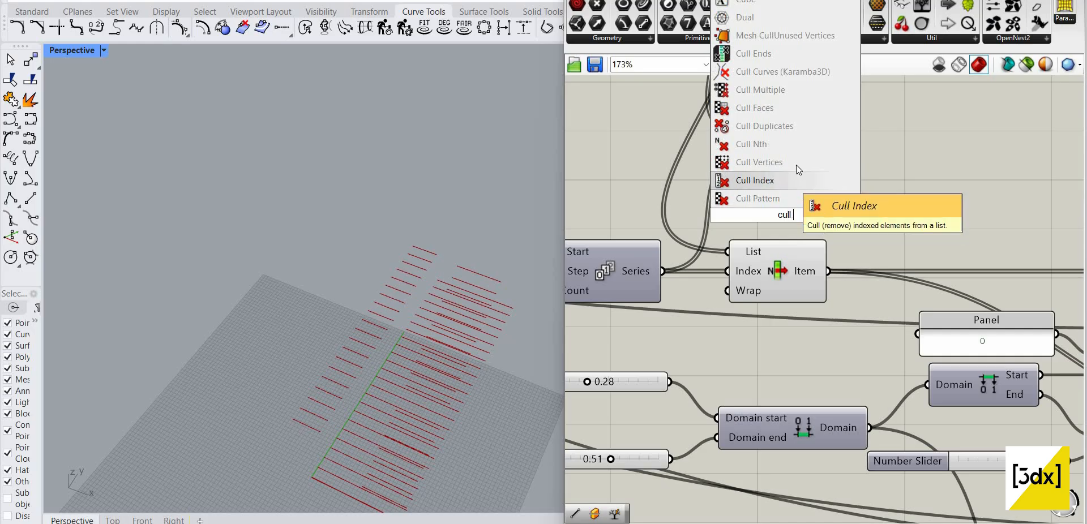
{"action": "left_click", "coordinate": [788, 177]}
{"action": "left_click_drag", "start_coordinate": [787, 196], "coordinate": [794, 156]}
Step: Wire the lines through a relay and the Series indices into Cull Index, and delete the duplicated List Item
{"action": "double_click", "coordinate": [717, 124]}
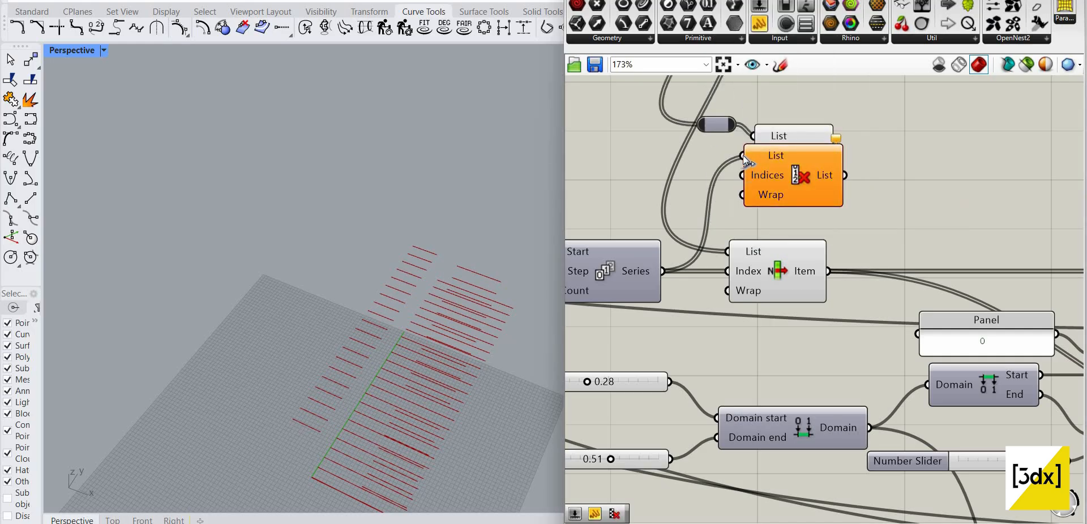
{"action": "left_click_drag", "start_coordinate": [778, 198], "coordinate": [788, 232]}
{"action": "left_click_drag", "start_coordinate": [736, 127], "coordinate": [664, 270]}
{"action": "left_click", "coordinate": [788, 157]}
{"action": "key", "text": "Delete"}
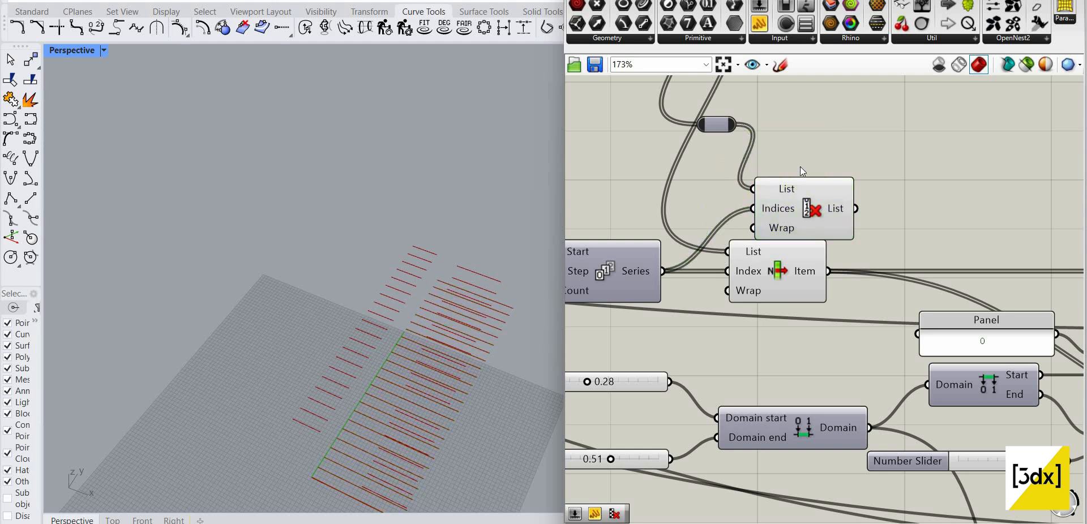
{"action": "left_click_drag", "start_coordinate": [780, 234], "coordinate": [774, 197]}
Step: Connect the Cull Index list to the Transform component's Geometry and the upper Move's Transform output to its Transform input
{"action": "scroll", "coordinate": [772, 193], "scroll_direction": "down", "scroll_amount": 4}
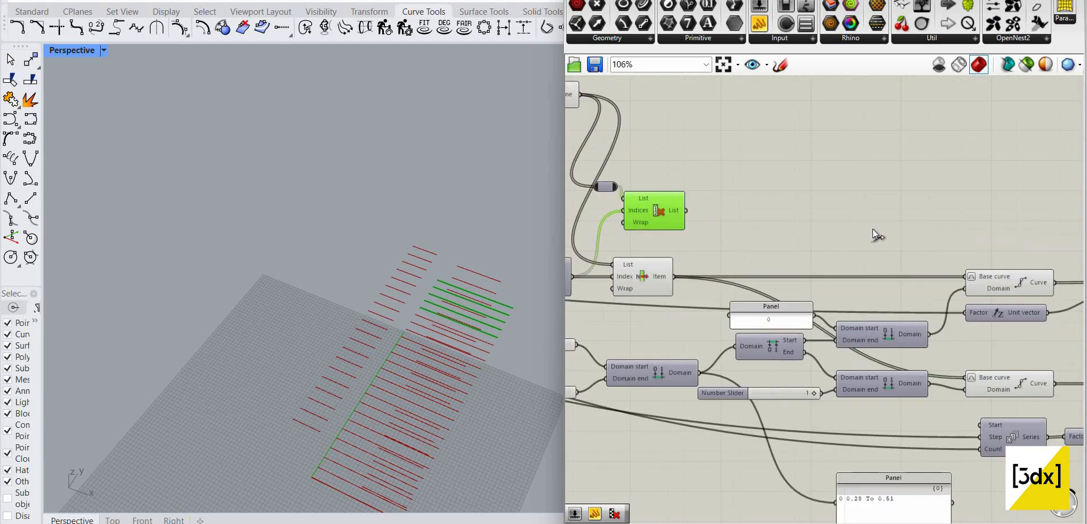
{"action": "scroll", "coordinate": [875, 253], "scroll_direction": "up", "scroll_amount": 3}
{"action": "left_click_drag", "start_coordinate": [918, 247], "coordinate": [914, 255]}
{"action": "scroll", "coordinate": [946, 186], "scroll_direction": "up", "scroll_amount": 3}
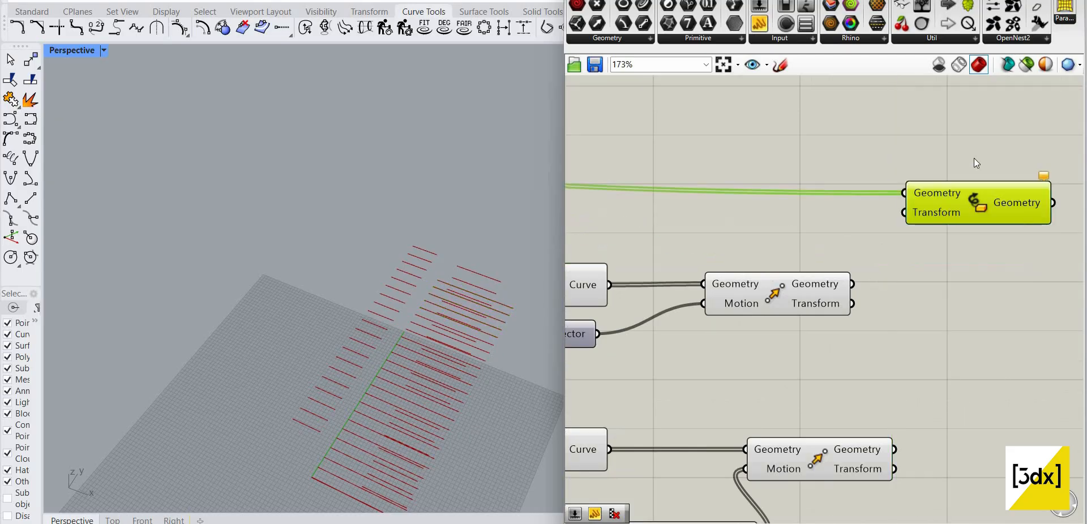
{"action": "left_click_drag", "start_coordinate": [860, 304], "coordinate": [926, 163]}
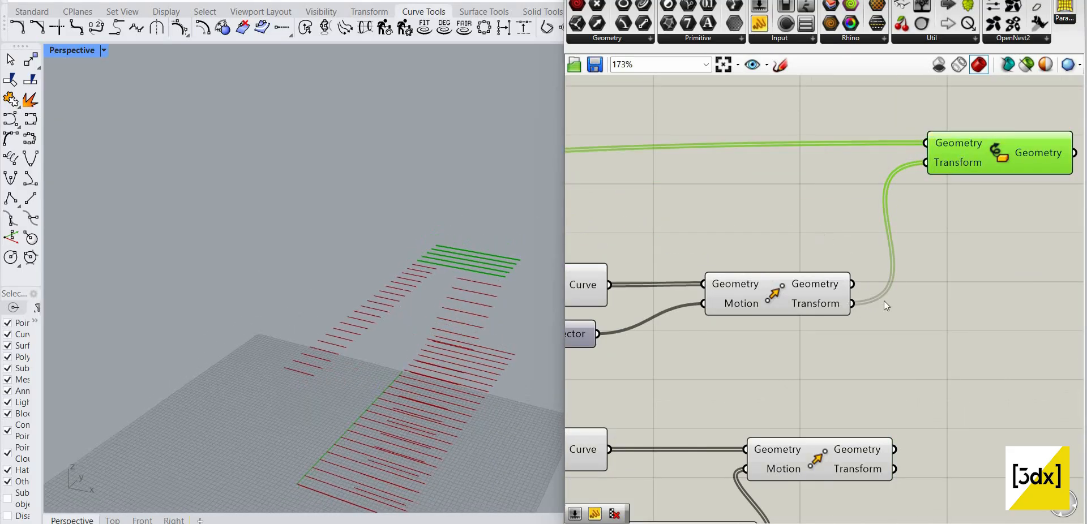
Step: Turn off the preview of all components and re-enable it only for the two Move components
{"action": "scroll", "coordinate": [888, 299], "scroll_direction": "down", "scroll_amount": 7}
{"action": "left_click_drag", "start_coordinate": [987, 224], "coordinate": [598, 323]}
{"action": "middle_click", "coordinate": [876, 199]}
{"action": "left_click", "coordinate": [913, 222]}
{"action": "scroll", "coordinate": [941, 287], "scroll_direction": "up", "scroll_amount": 1}
{"action": "scroll", "coordinate": [926, 300], "scroll_direction": "up", "scroll_amount": 7}
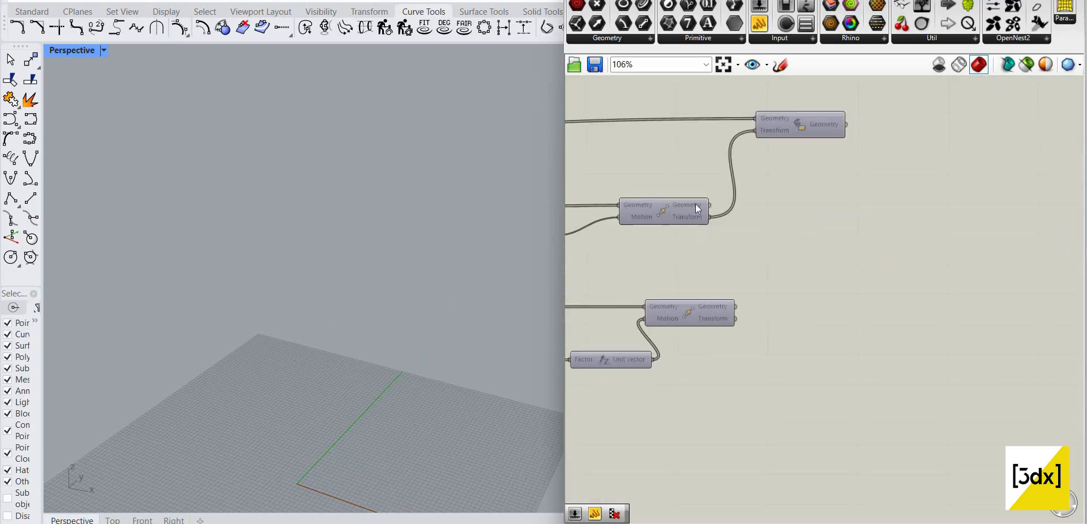
{"action": "left_click_drag", "start_coordinate": [704, 233], "coordinate": [663, 180]}
{"action": "right_click", "coordinate": [696, 152]}
{"action": "left_click", "coordinate": [728, 160]}
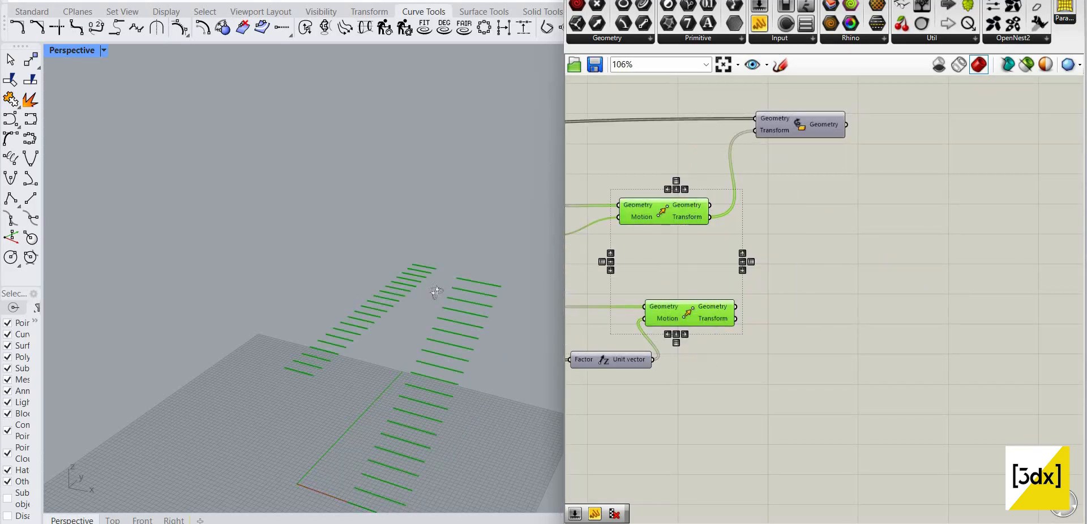
Step: Add a Connect Curves component beside the two Move components
{"action": "left_click", "coordinate": [816, 250]}
{"action": "right_click_drag", "start_coordinate": [447, 277], "coordinate": [492, 308]}
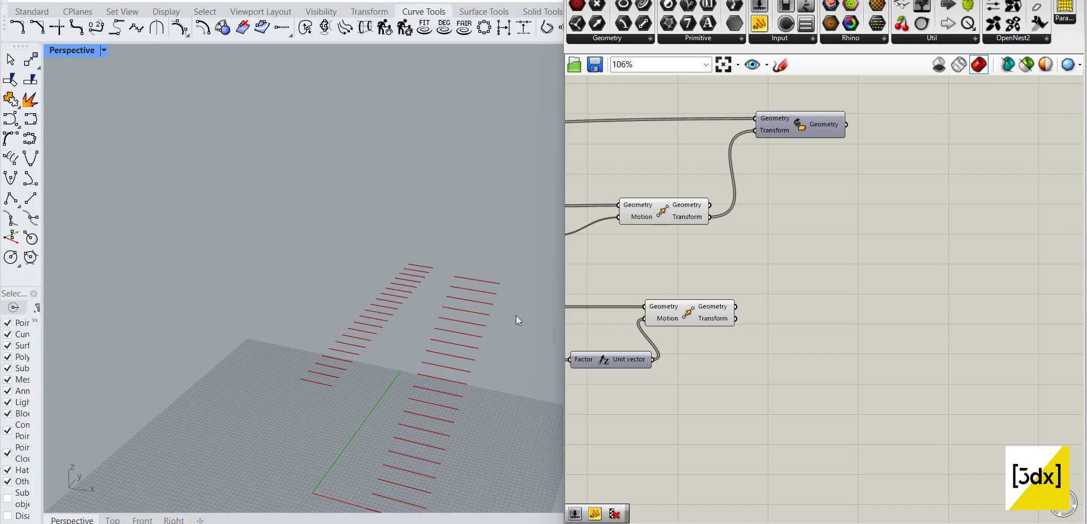
{"action": "double_click", "coordinate": [798, 257]}
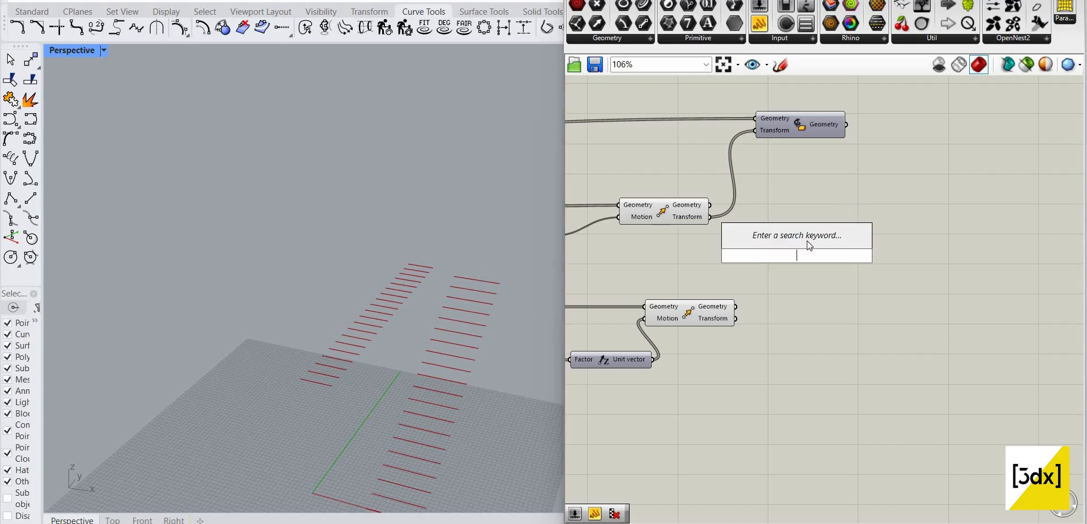
{"action": "double_click", "coordinate": [809, 212]}
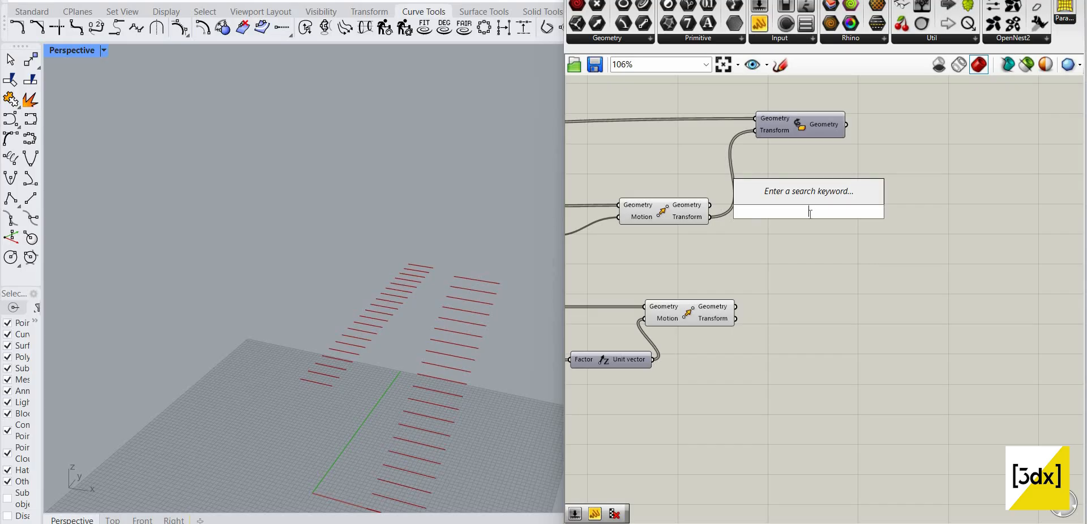
{"action": "type", "text": "conn"}
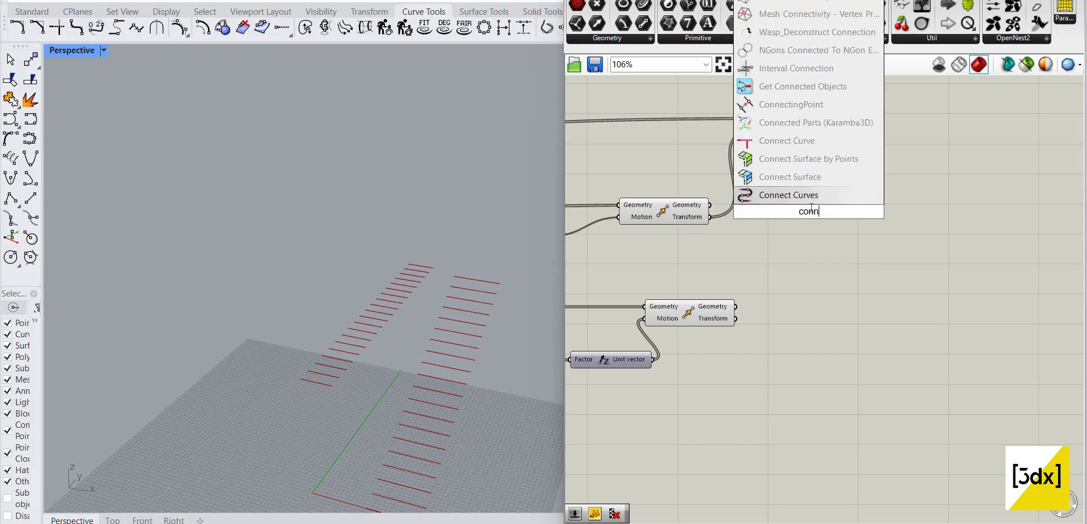
{"action": "left_click", "coordinate": [813, 199]}
{"action": "left_click_drag", "start_coordinate": [838, 227], "coordinate": [906, 284]}
{"action": "scroll", "coordinate": [732, 314], "scroll_direction": "up", "scroll_amount": 3}
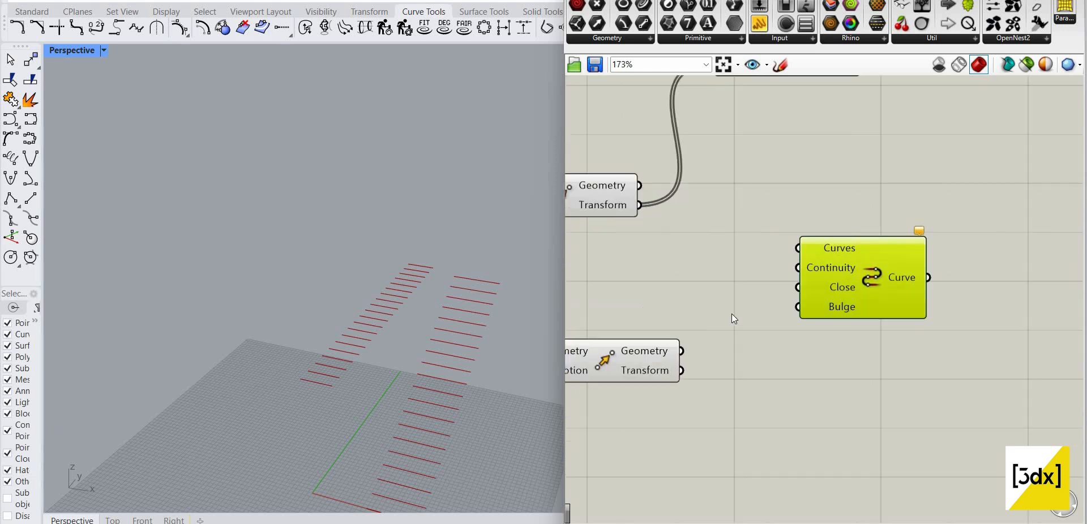
Step: Add a Merge component and connect the upper Move's Geometry output to D1 and the lower Move's to D2
{"action": "double_click", "coordinate": [733, 313]}
{"action": "type", "text": "merg"}
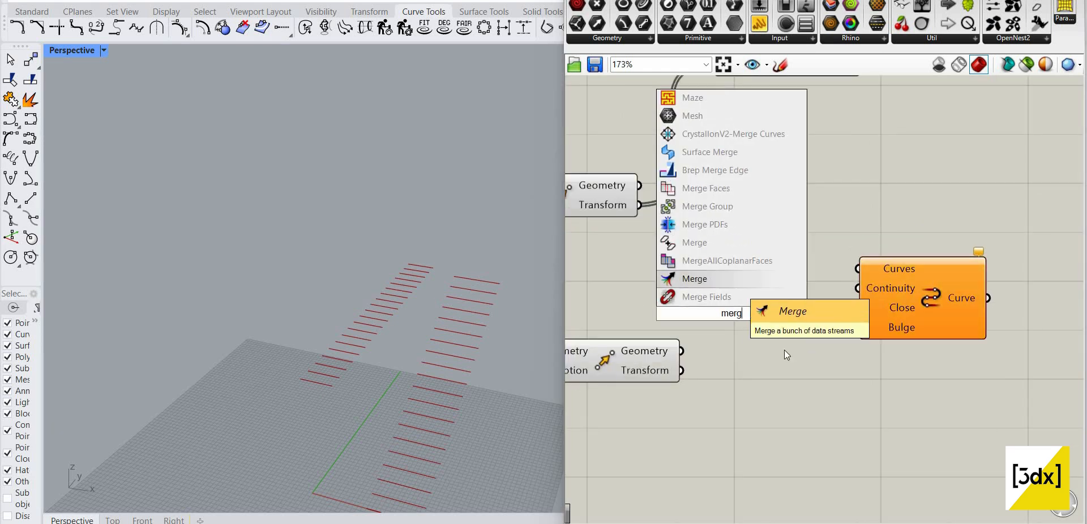
{"action": "left_click", "coordinate": [736, 278]}
{"action": "left_click_drag", "start_coordinate": [736, 317], "coordinate": [809, 375]}
{"action": "left_click_drag", "start_coordinate": [681, 351], "coordinate": [760, 299]}
{"action": "left_click_drag", "start_coordinate": [639, 185], "coordinate": [746, 288]}
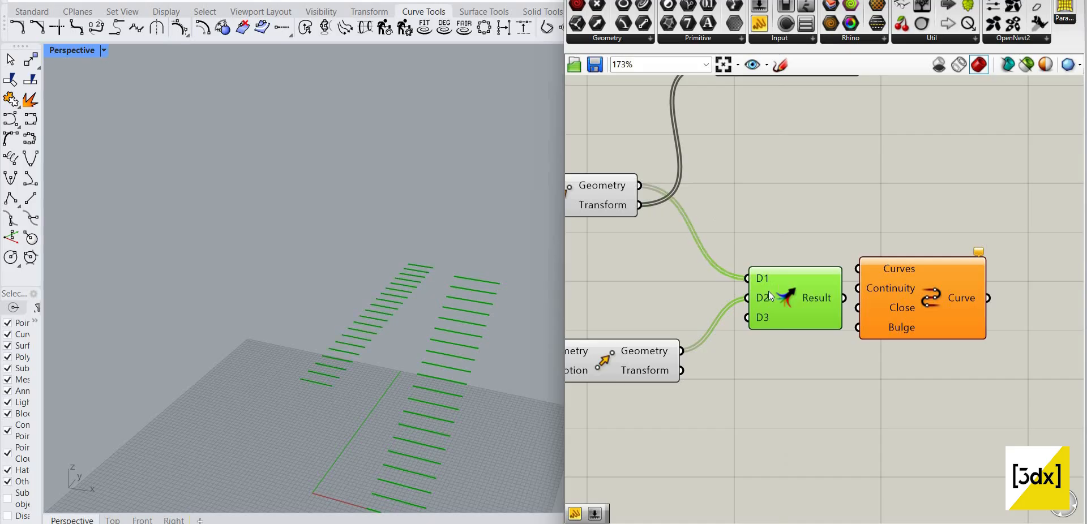
Step: Graft and simplify both the D1 and D2 inputs of the Merge component
{"action": "right_click", "coordinate": [760, 288]}
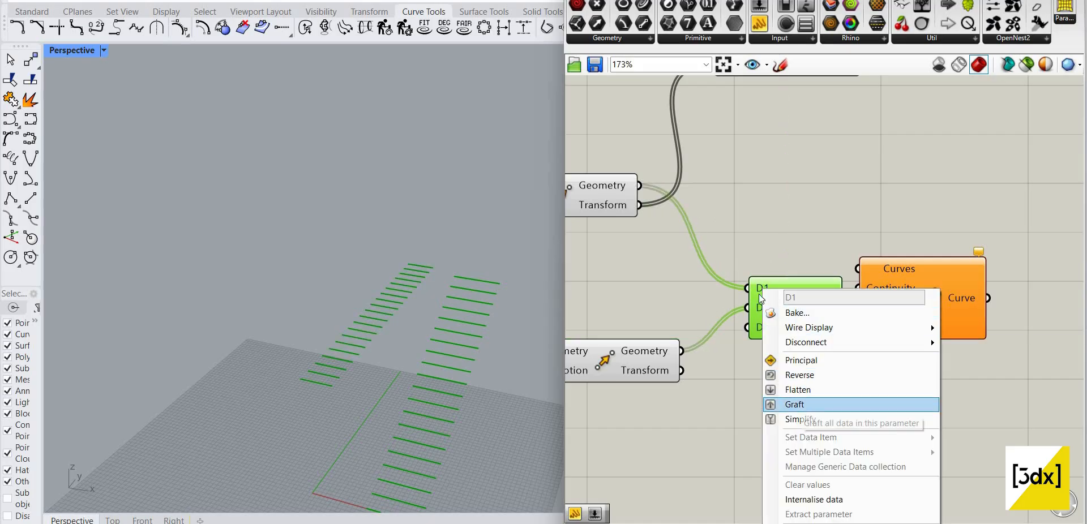
{"action": "left_click", "coordinate": [798, 403]}
{"action": "right_click", "coordinate": [758, 289]}
{"action": "left_click", "coordinate": [795, 421]}
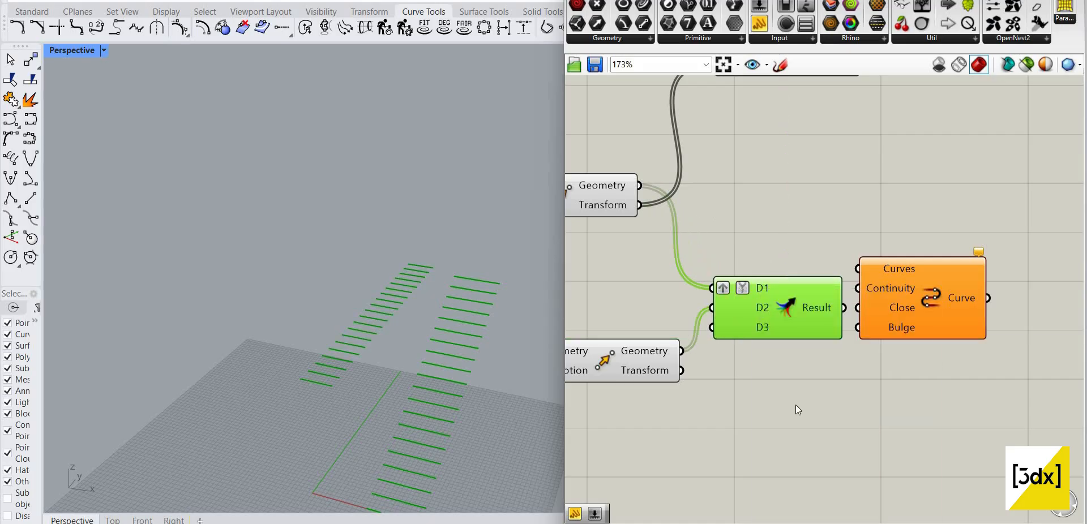
{"action": "right_click", "coordinate": [752, 308]}
{"action": "right_click", "coordinate": [762, 308]}
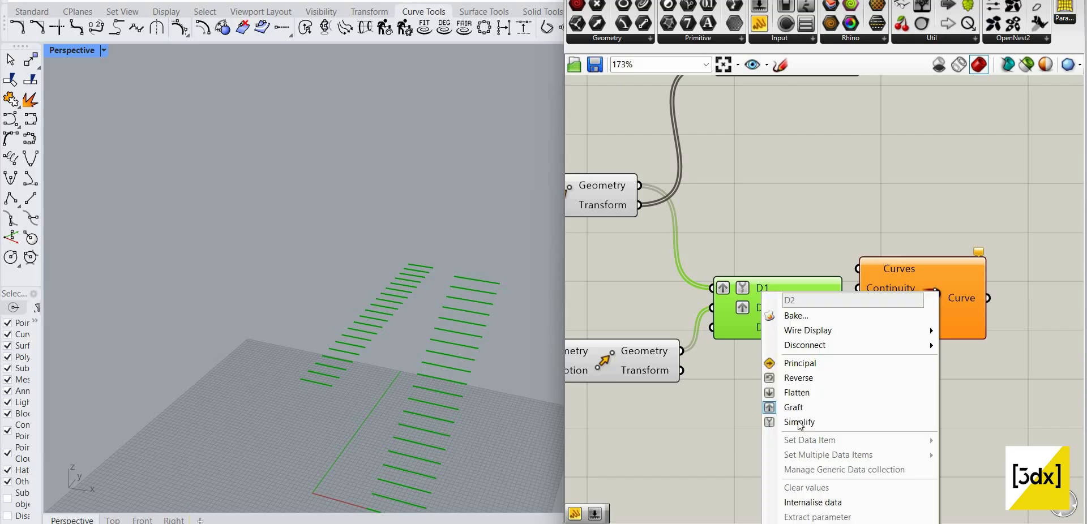
{"action": "left_click", "coordinate": [793, 422]}
Step: Sketch freehand line pairs with connecting curves on the empty canvas, and remove the sketches
{"action": "scroll", "coordinate": [768, 353], "scroll_direction": "down", "scroll_amount": 5}
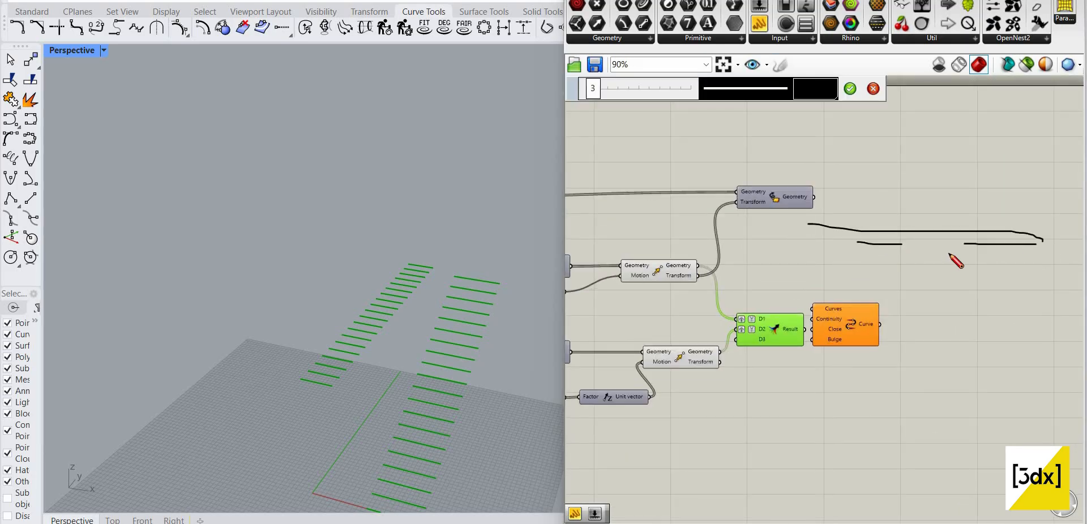
{"action": "left_click_drag", "start_coordinate": [808, 224], "coordinate": [1027, 252]}
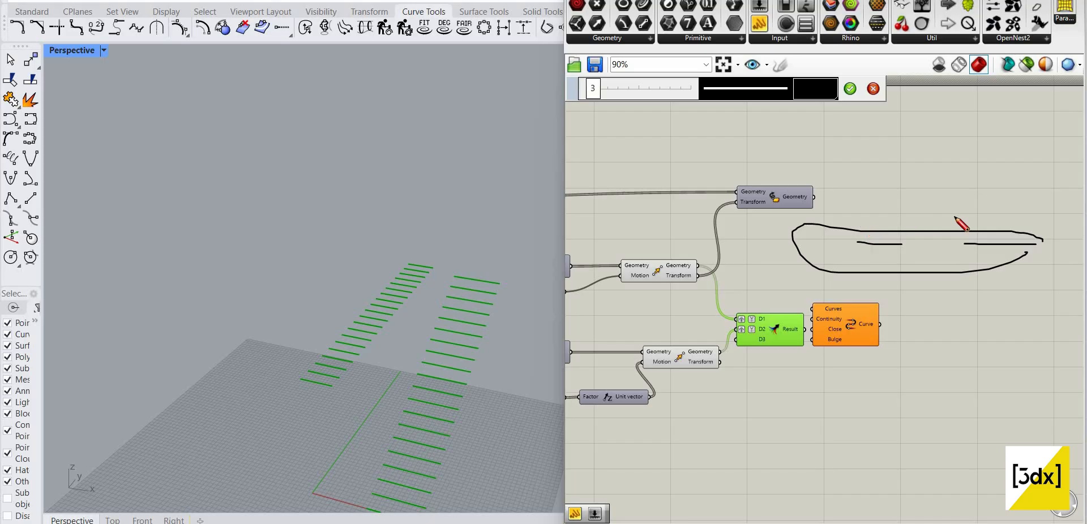
{"action": "left_click_drag", "start_coordinate": [857, 220], "coordinate": [904, 219]}
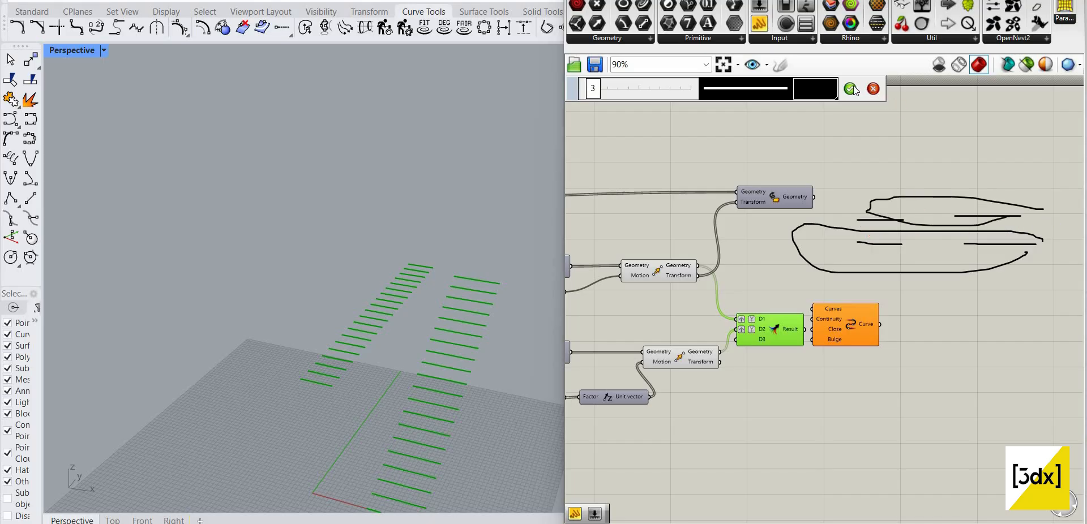
{"action": "key", "text": "Return"}
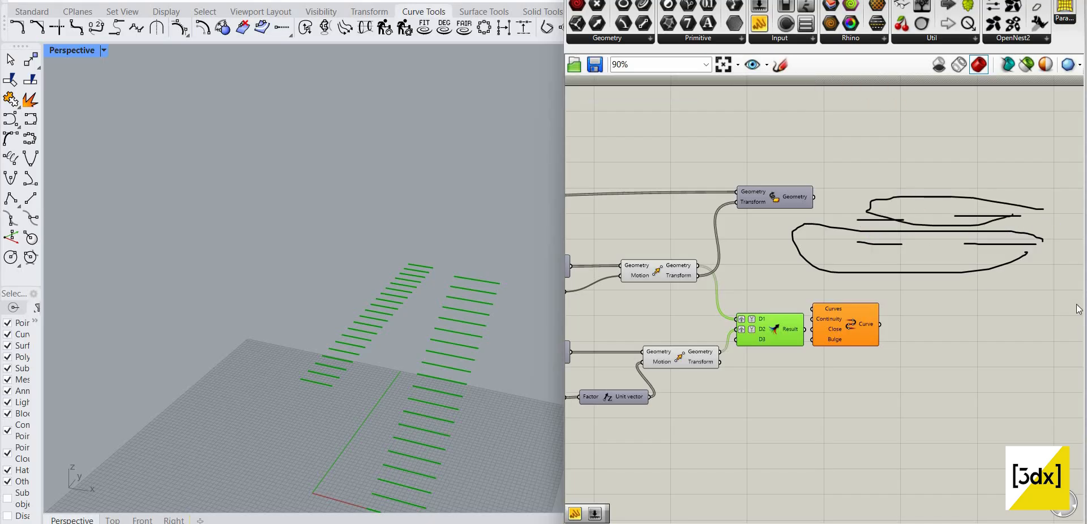
{"action": "left_click_drag", "start_coordinate": [1056, 289], "coordinate": [790, 194]}
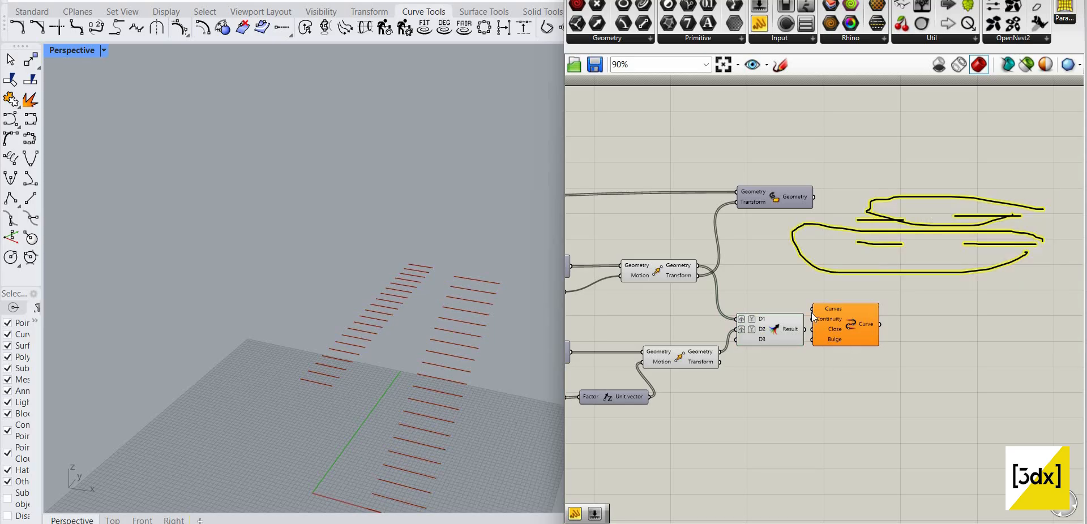
Step: Connect Merge's Result to the Curves input of Connect Curves and turn off its Close option
{"action": "scroll", "coordinate": [811, 313], "scroll_direction": "up", "scroll_amount": 3}
{"action": "left_click_drag", "start_coordinate": [881, 323], "coordinate": [880, 329]}
{"action": "scroll", "coordinate": [764, 311], "scroll_direction": "up", "scroll_amount": 2}
{"action": "left_click_drag", "start_coordinate": [774, 304], "coordinate": [905, 309]}
{"action": "left_click_drag", "start_coordinate": [902, 354], "coordinate": [905, 368]}
{"action": "right_click", "coordinate": [901, 362]}
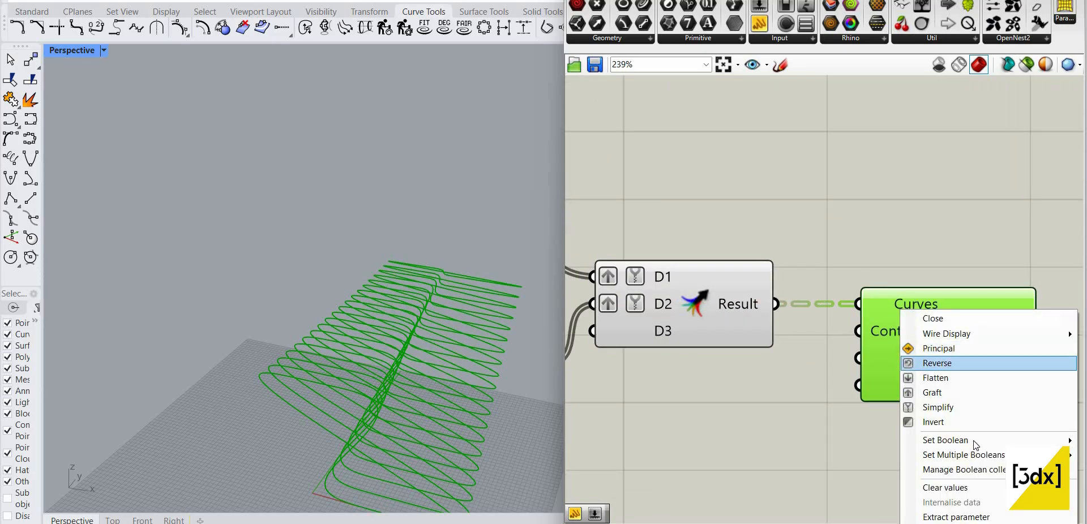
{"action": "mouse_move", "coordinate": [940, 441]}
{"action": "left_click", "coordinate": [863, 441]}
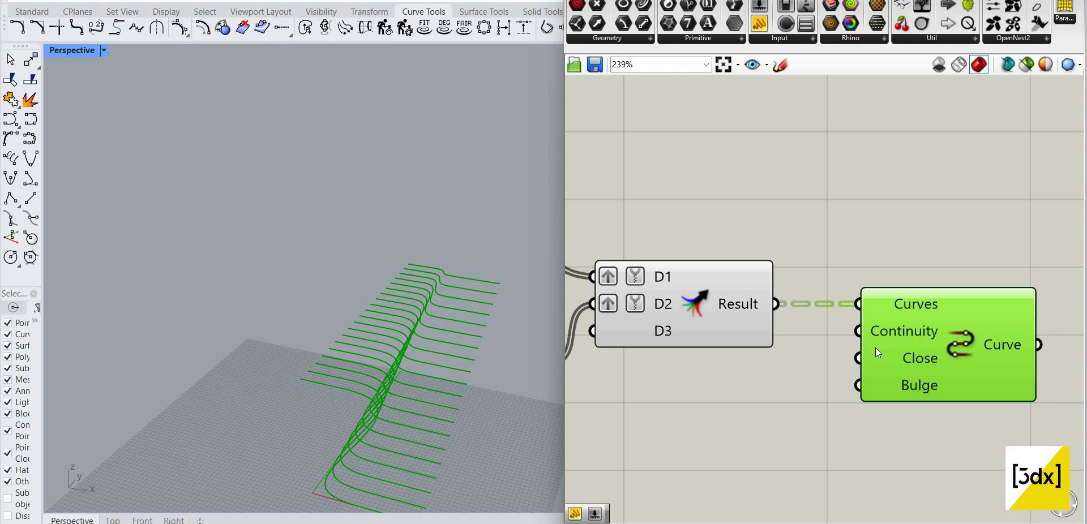
Step: Add a number slider with value 0.2 and connect it to the Bulge input of Connect Curves
{"action": "left_click_drag", "start_coordinate": [940, 334], "coordinate": [987, 334]}
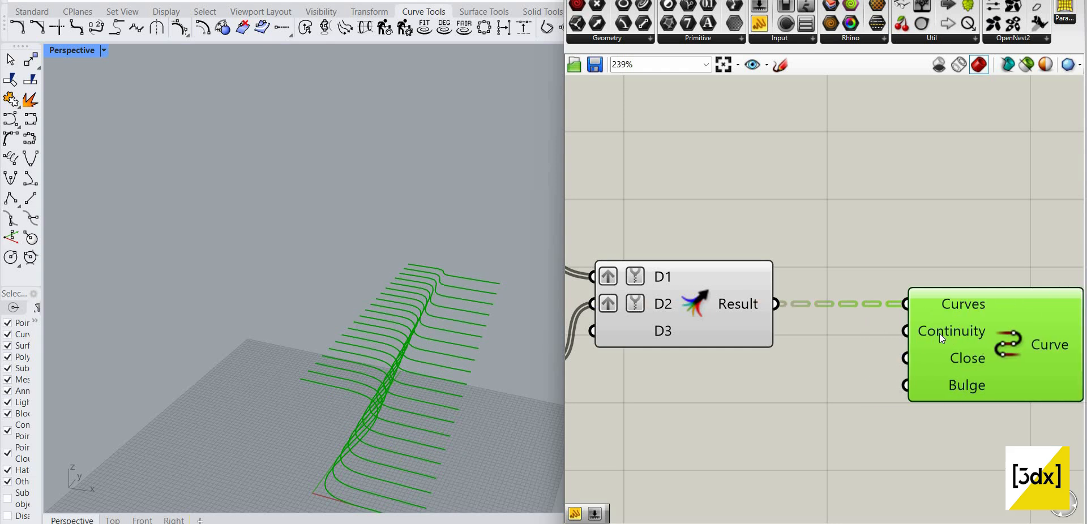
{"action": "double_click", "coordinate": [757, 425]}
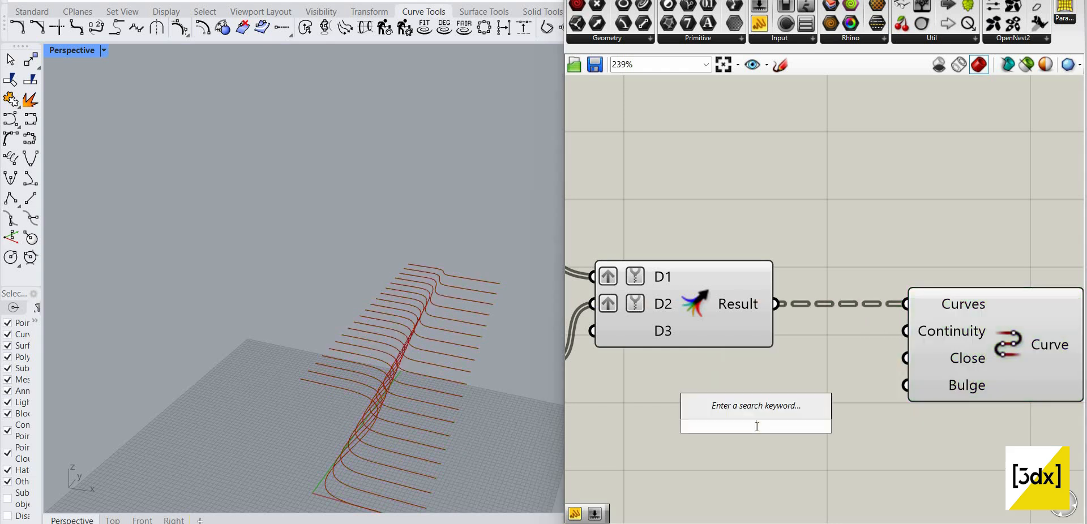
{"action": "type", "text": "0.2"}
{"action": "key", "text": "Return"}
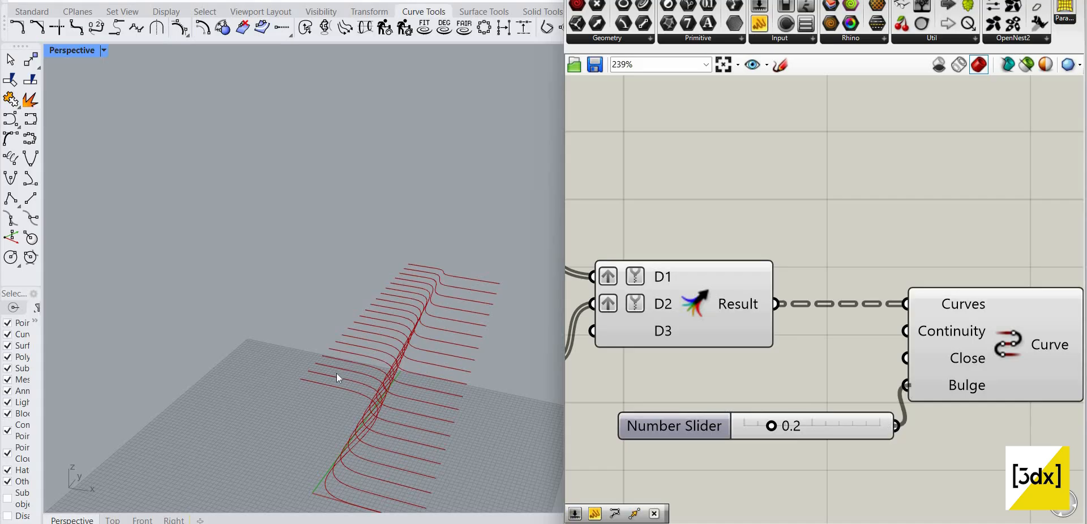
{"action": "right_click_drag", "start_coordinate": [367, 311], "coordinate": [373, 362]}
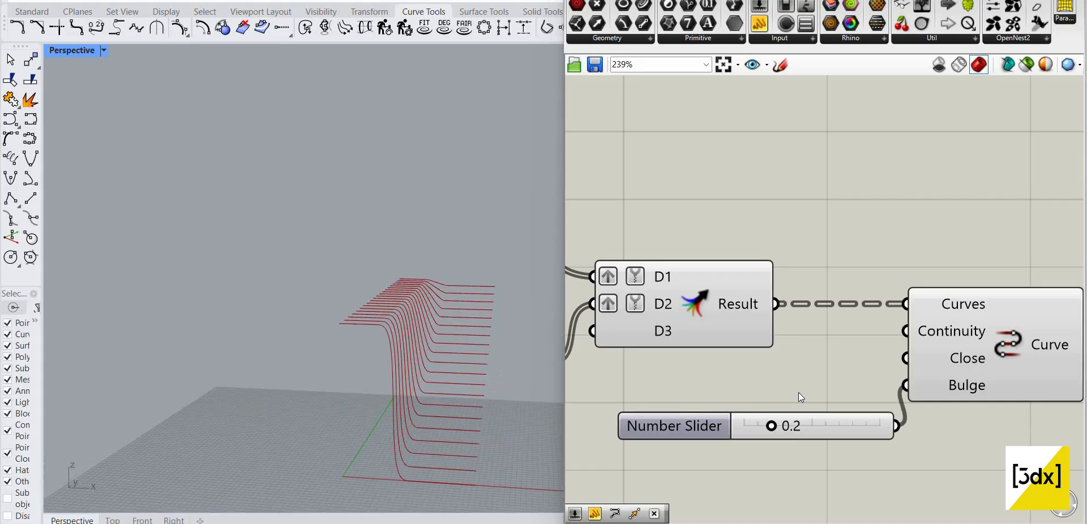
Step: Set the Bulge number slider to 0.1
{"action": "scroll", "coordinate": [776, 395], "scroll_direction": "up", "scroll_amount": 2}
{"action": "left_click_drag", "start_coordinate": [794, 445], "coordinate": [753, 445]}
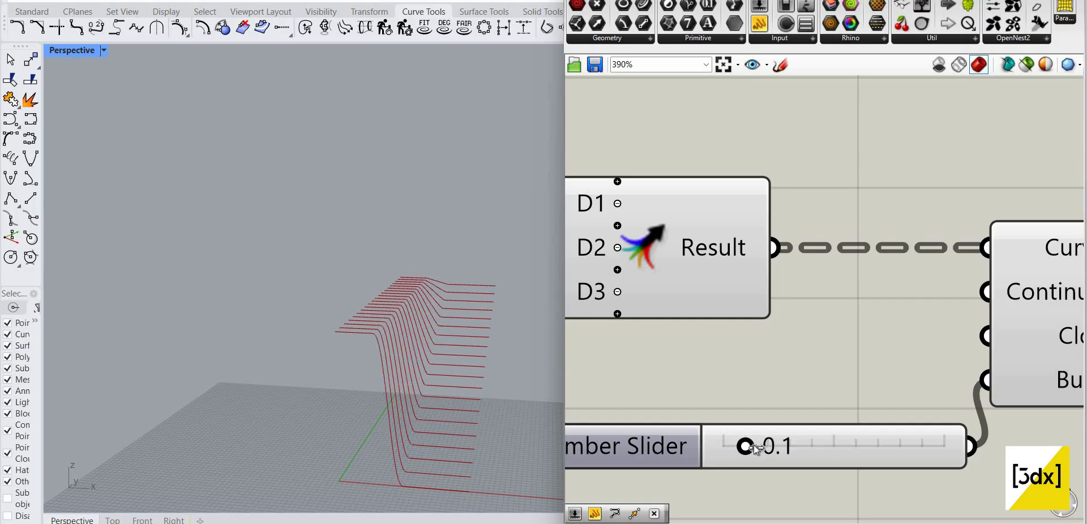
{"action": "scroll", "coordinate": [866, 358], "scroll_direction": "down", "scroll_amount": 4}
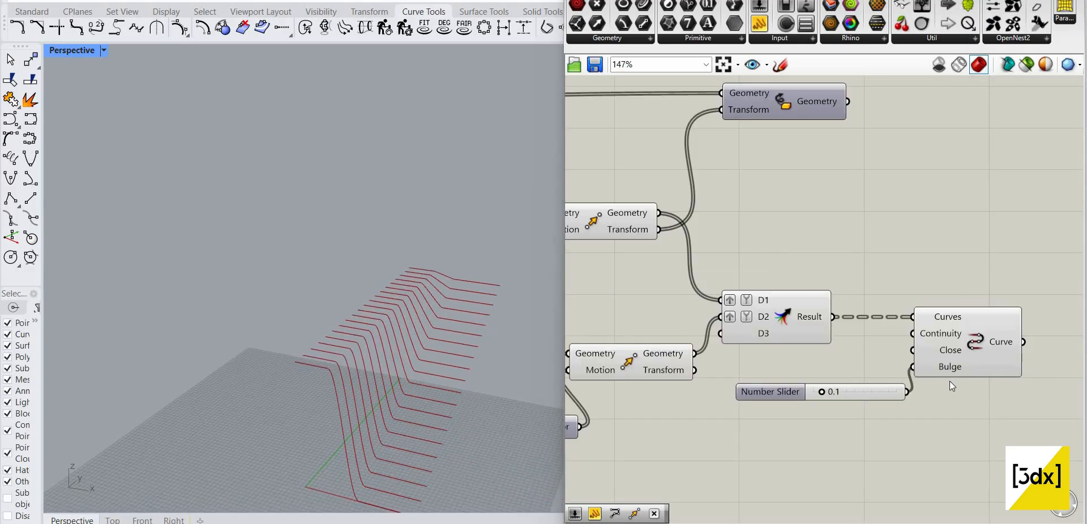
{"action": "scroll", "coordinate": [974, 348], "scroll_direction": "down", "scroll_amount": 1}
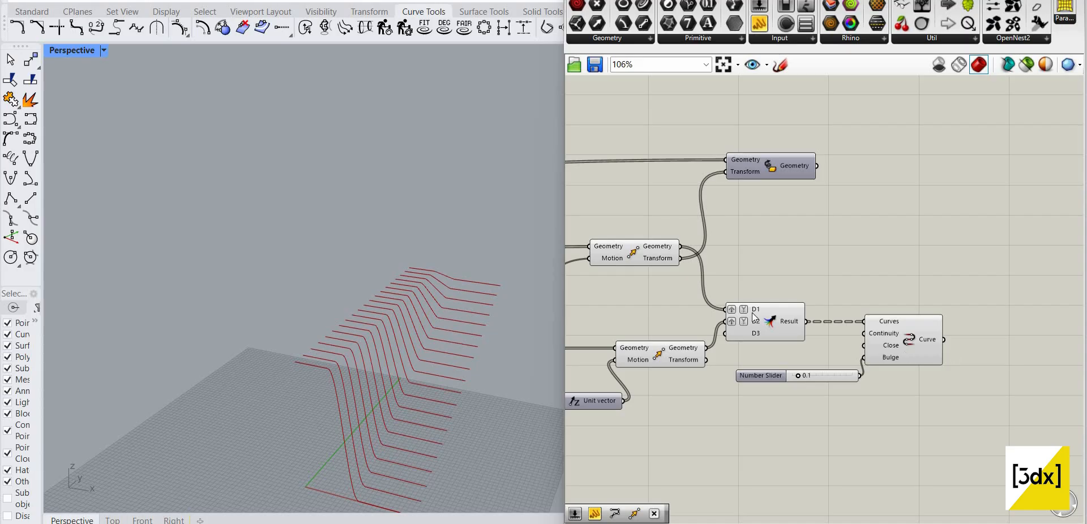
Step: Add an Extrude component and connect the Curve output of Connect Curves to its Base input
{"action": "left_click", "coordinate": [904, 350]}
{"action": "right_click_drag", "start_coordinate": [624, 377], "coordinate": [552, 368]}
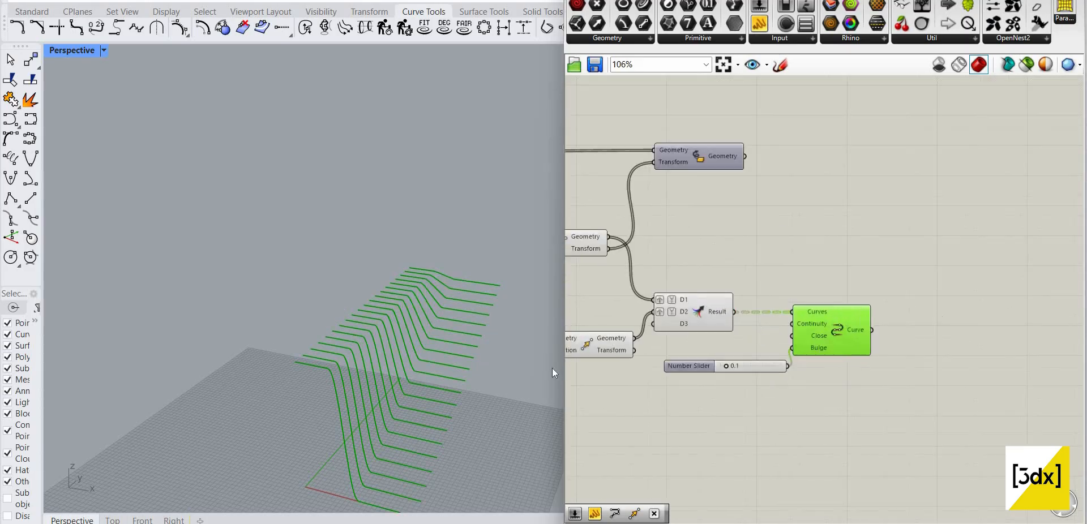
{"action": "double_click", "coordinate": [912, 332]}
{"action": "type", "text": "extrude"}
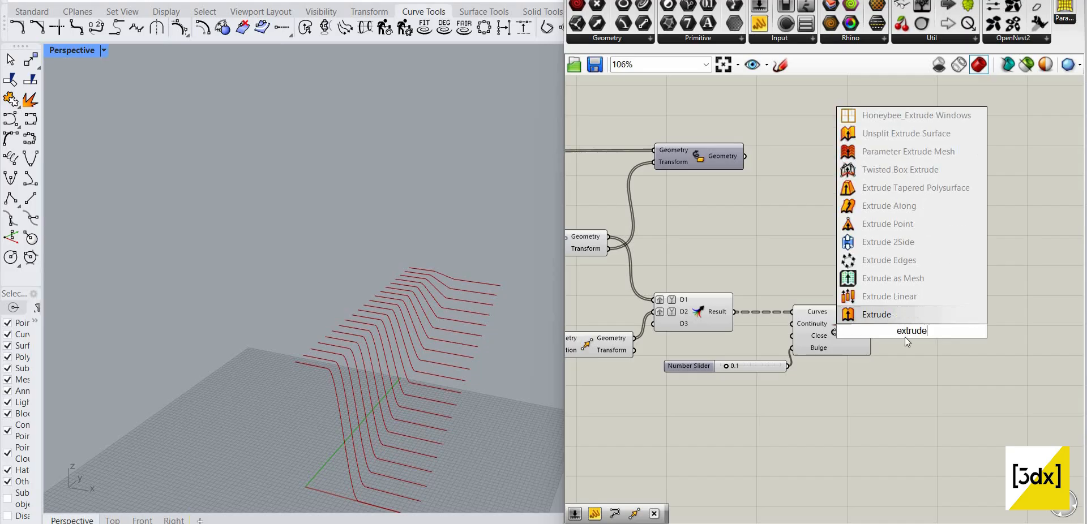
{"action": "key", "text": "Return"}
{"action": "scroll", "coordinate": [973, 322], "scroll_direction": "up", "scroll_amount": 4}
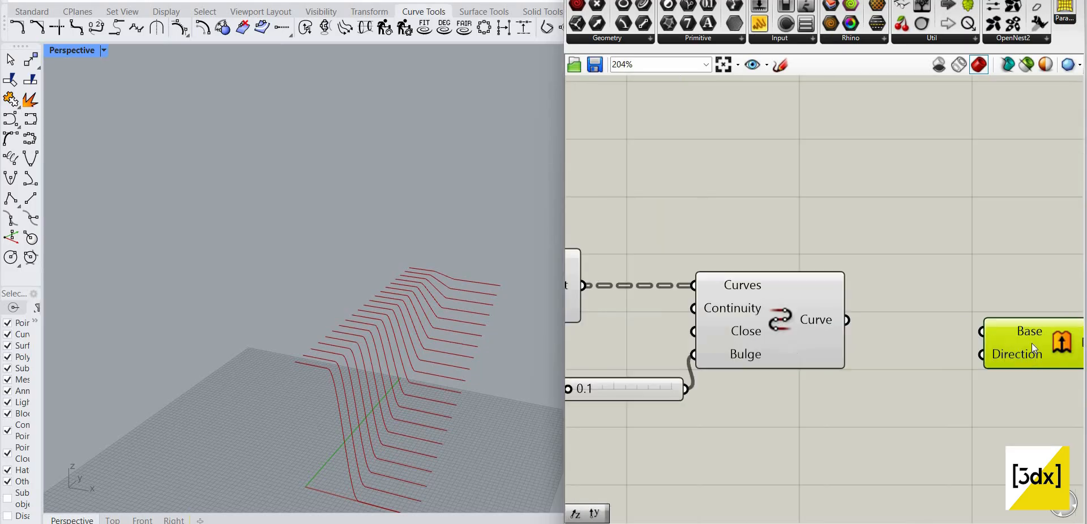
Step: Add a Unit Y component below Connect Curves and connect its Unit vector output to Extrude's Direction input
{"action": "double_click", "coordinate": [831, 428]}
{"action": "type", "text": "u"}
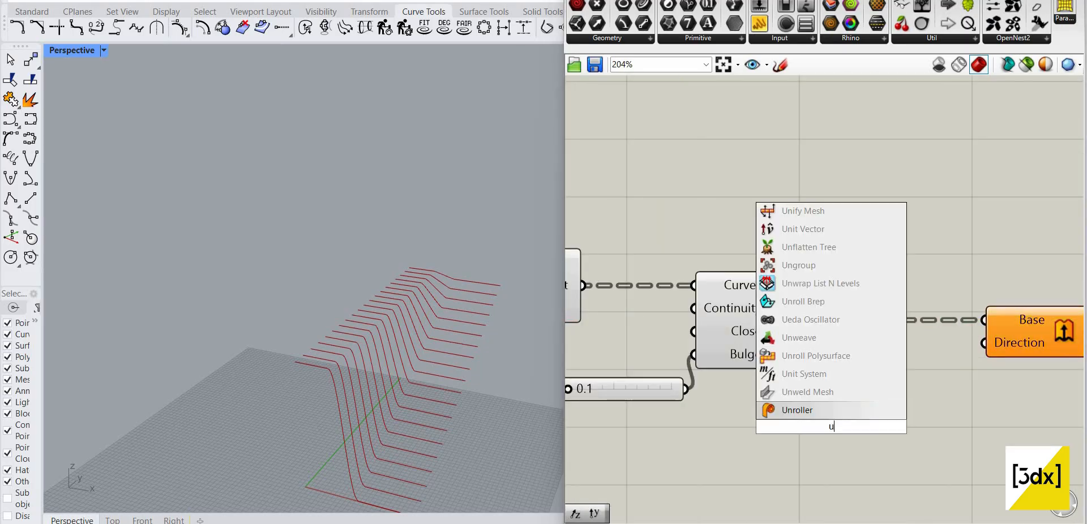
{"action": "type", "text": "nit z"}
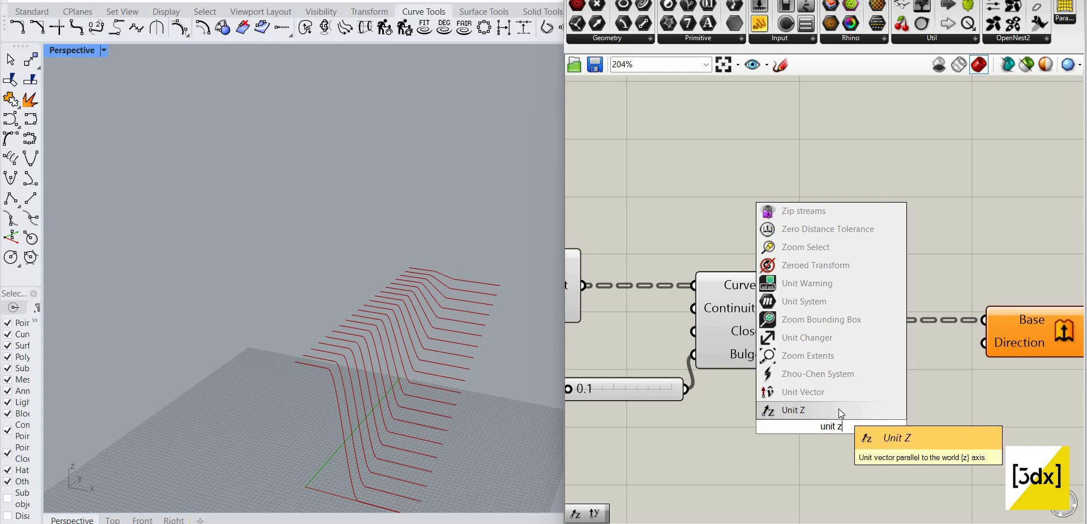
{"action": "key", "text": "BackSpace"}
{"action": "type", "text": "y"}
{"action": "key", "text": "Return"}
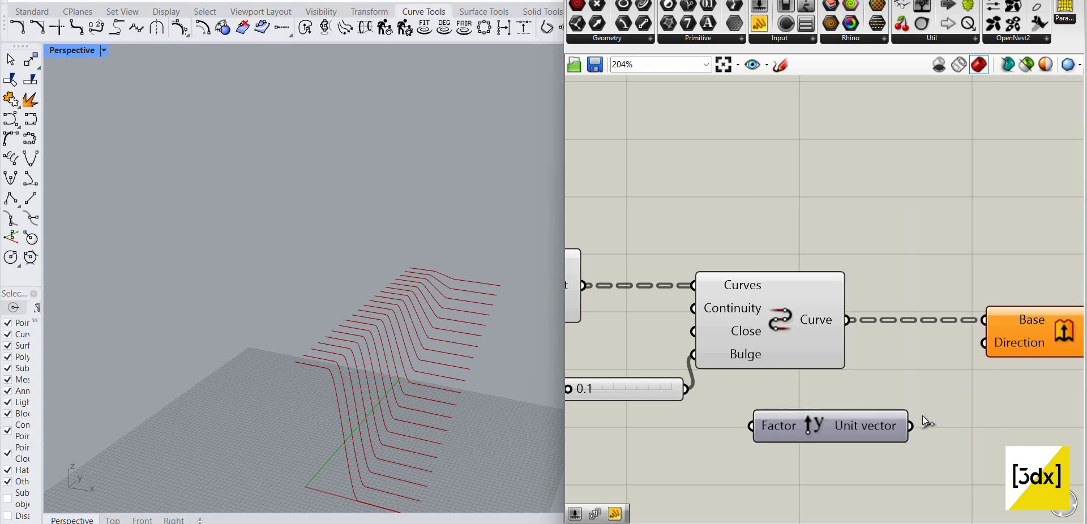
{"action": "left_click_drag", "start_coordinate": [939, 327], "coordinate": [966, 339]}
Step: Connect an input slider from the start of the definition to Unit Y's Factor input to drive the extrusion distance
{"action": "scroll", "coordinate": [748, 352], "scroll_direction": "down", "scroll_amount": 10}
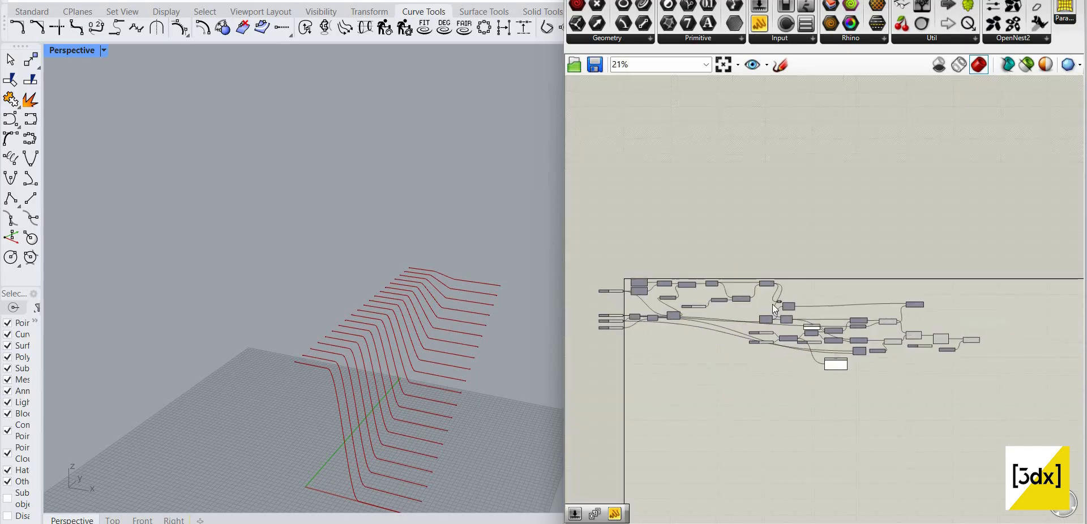
{"action": "scroll", "coordinate": [735, 351], "scroll_direction": "up", "scroll_amount": 8}
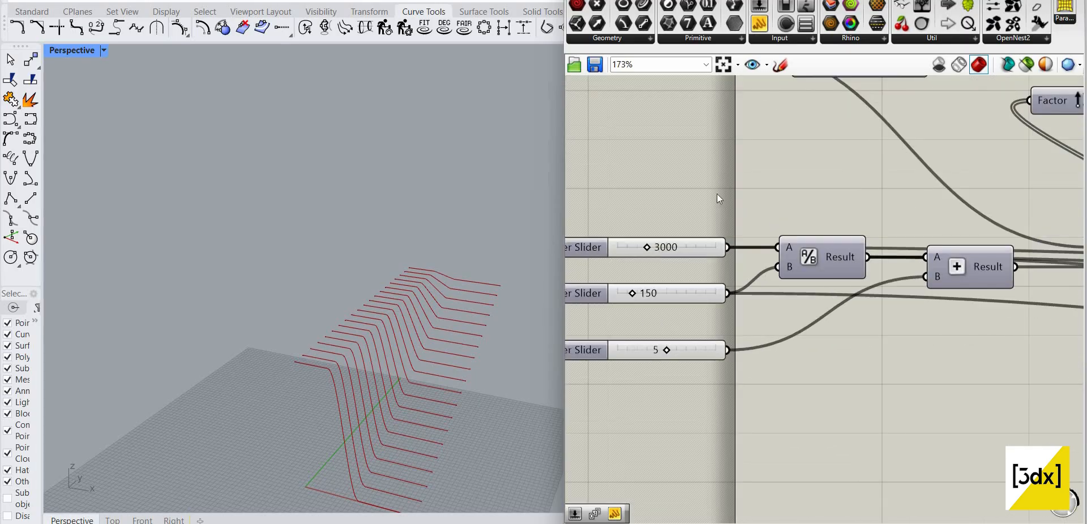
{"action": "scroll", "coordinate": [717, 193], "scroll_direction": "down", "scroll_amount": 3}
{"action": "scroll", "coordinate": [679, 243], "scroll_direction": "up", "scroll_amount": 3}
{"action": "right_click_drag", "start_coordinate": [679, 244], "coordinate": [645, 274]}
{"action": "scroll", "coordinate": [861, 351], "scroll_direction": "down", "scroll_amount": 6}
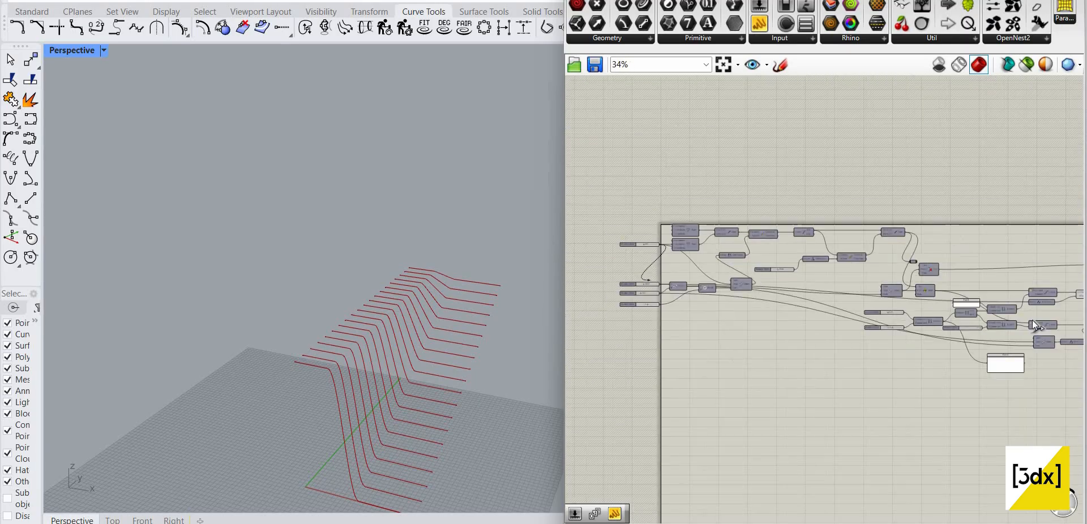
{"action": "scroll", "coordinate": [940, 280], "scroll_direction": "up", "scroll_amount": 7}
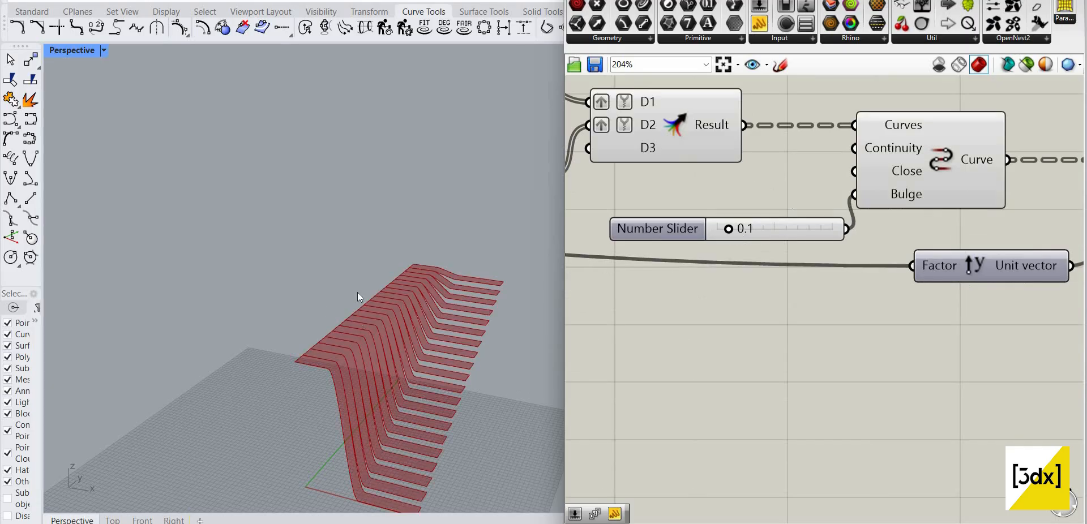
{"action": "scroll", "coordinate": [357, 292], "scroll_direction": "up", "scroll_amount": 4}
{"action": "mouse_move", "coordinate": [358, 292]}
{"action": "right_mouse_down"}
{"action": "mouse_move", "coordinate": [308, 333]}
{"action": "mouse_move", "coordinate": [349, 352]}
{"action": "mouse_move", "coordinate": [424, 360]}
{"action": "mouse_move", "coordinate": [447, 252]}
{"action": "mouse_move", "coordinate": [468, 280]}
{"action": "mouse_move", "coordinate": [439, 280]}
{"action": "mouse_move", "coordinate": [561, 350]}
{"action": "right_mouse_up"}
{"action": "scroll", "coordinate": [308, 333], "scroll_direction": "down", "scroll_amount": 4}
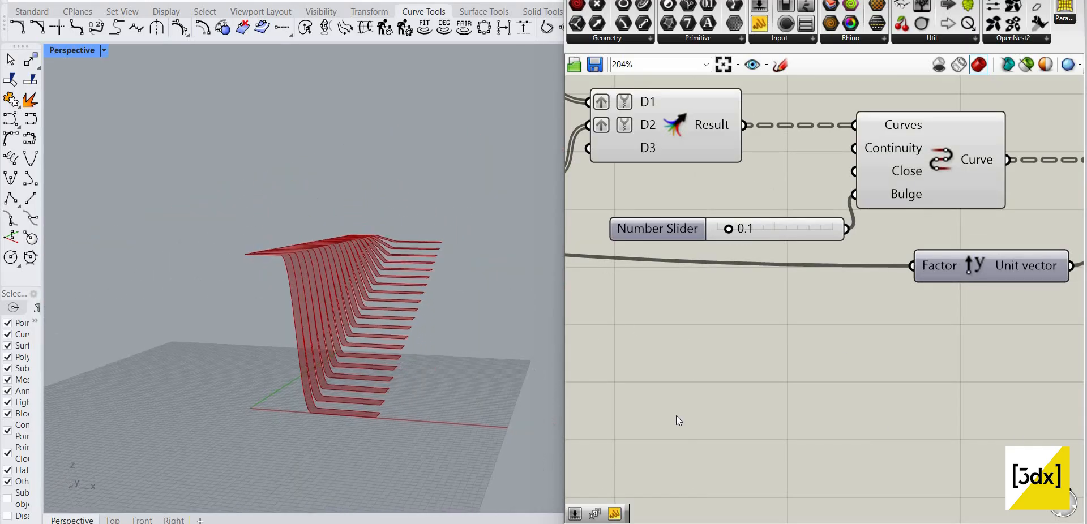
Step: Turn on the preview of the Transform component that raises the unsplit lines and inspect its lines in the Perspective view
{"action": "scroll", "coordinate": [883, 354], "scroll_direction": "down", "scroll_amount": 10}
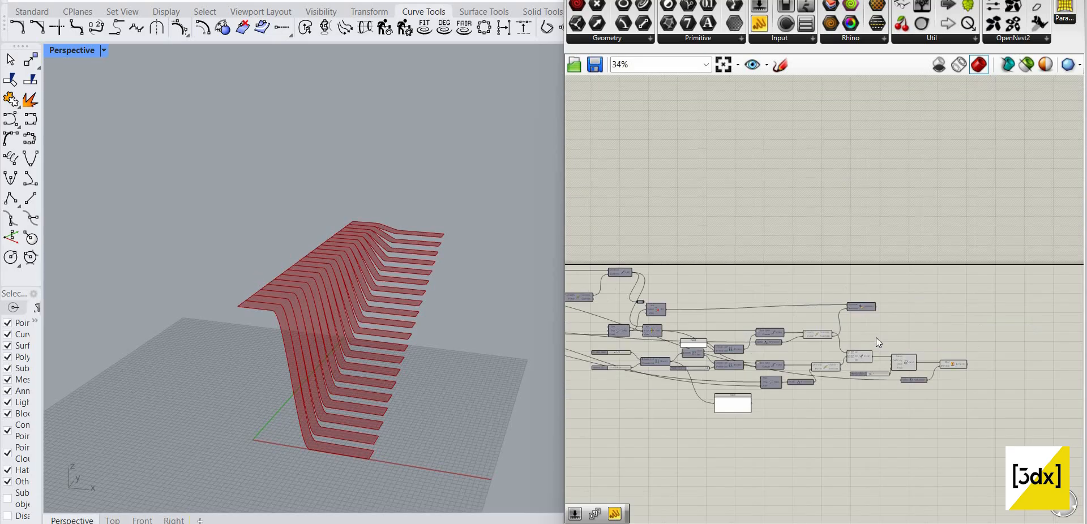
{"action": "scroll", "coordinate": [883, 343], "scroll_direction": "up", "scroll_amount": 5}
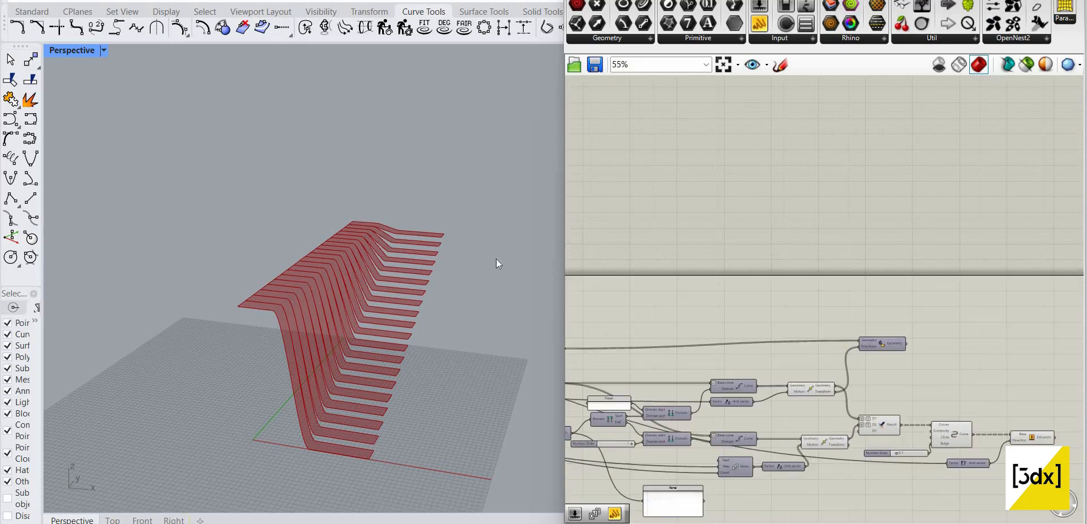
{"action": "scroll", "coordinate": [799, 300], "scroll_direction": "up", "scroll_amount": 5}
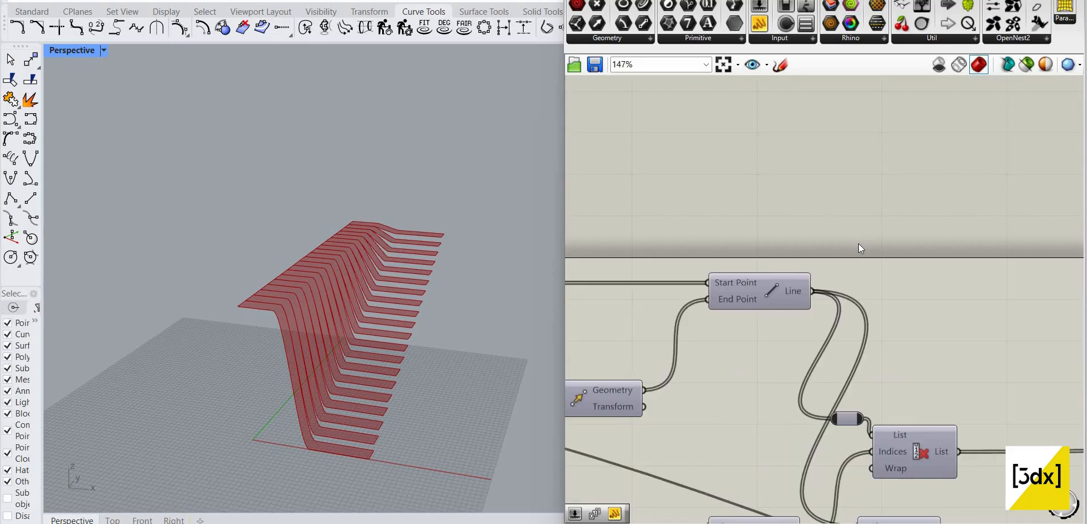
{"action": "left_click", "coordinate": [754, 291]}
{"action": "right_click", "coordinate": [859, 245]}
{"action": "left_click", "coordinate": [1001, 351]}
{"action": "scroll", "coordinate": [1001, 351], "scroll_direction": "down", "scroll_amount": 5}
{"action": "right_click_drag", "start_coordinate": [1001, 351], "coordinate": [863, 332]}
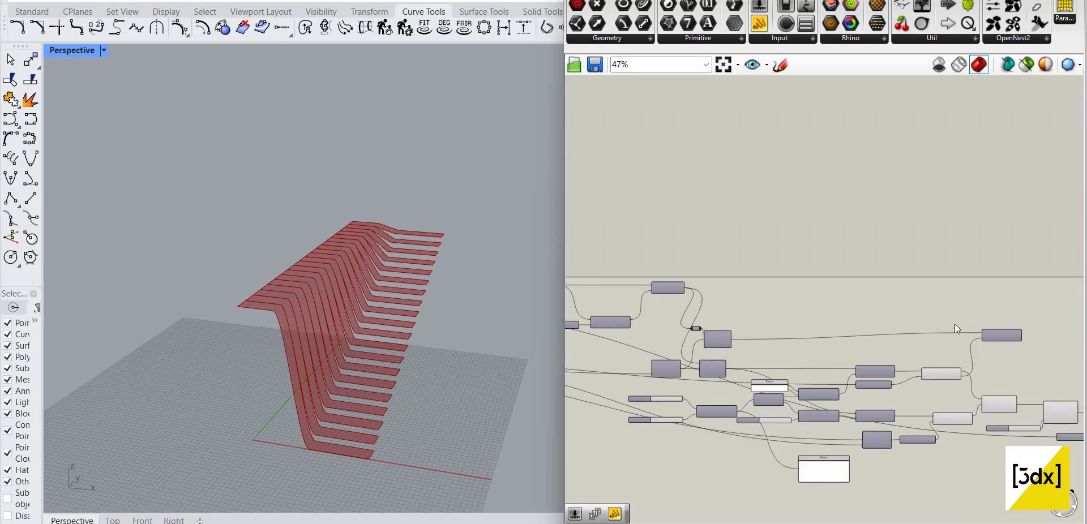
{"action": "right_click_drag", "start_coordinate": [954, 323], "coordinate": [847, 313]}
{"action": "scroll", "coordinate": [852, 317], "scroll_direction": "up", "scroll_amount": 7}
{"action": "left_click", "coordinate": [815, 295]}
{"action": "middle_click", "coordinate": [883, 273]}
{"action": "left_click", "coordinate": [905, 281]}
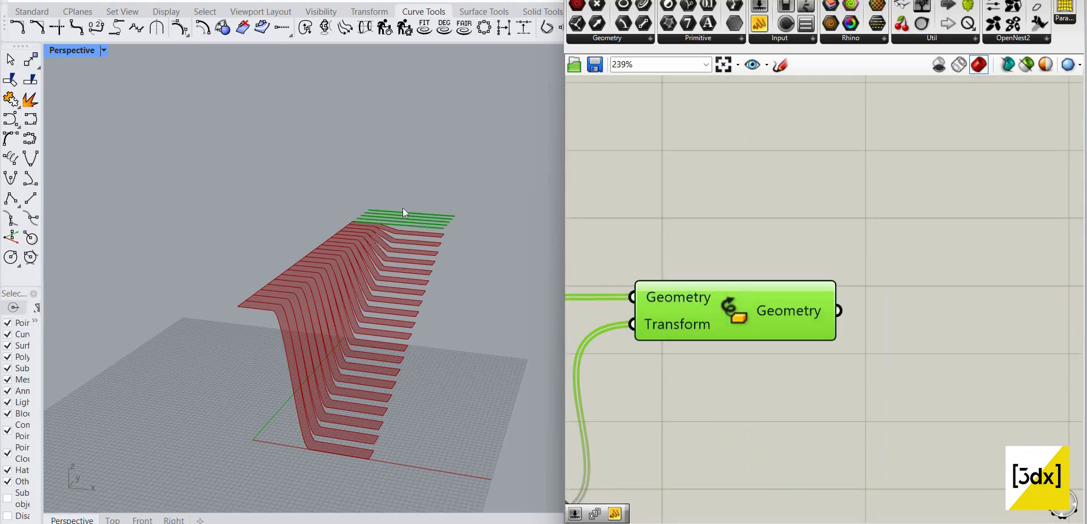
{"action": "right_click_drag", "start_coordinate": [402, 209], "coordinate": [403, 226]}
{"action": "scroll", "coordinate": [399, 209], "scroll_direction": "up", "scroll_amount": 4}
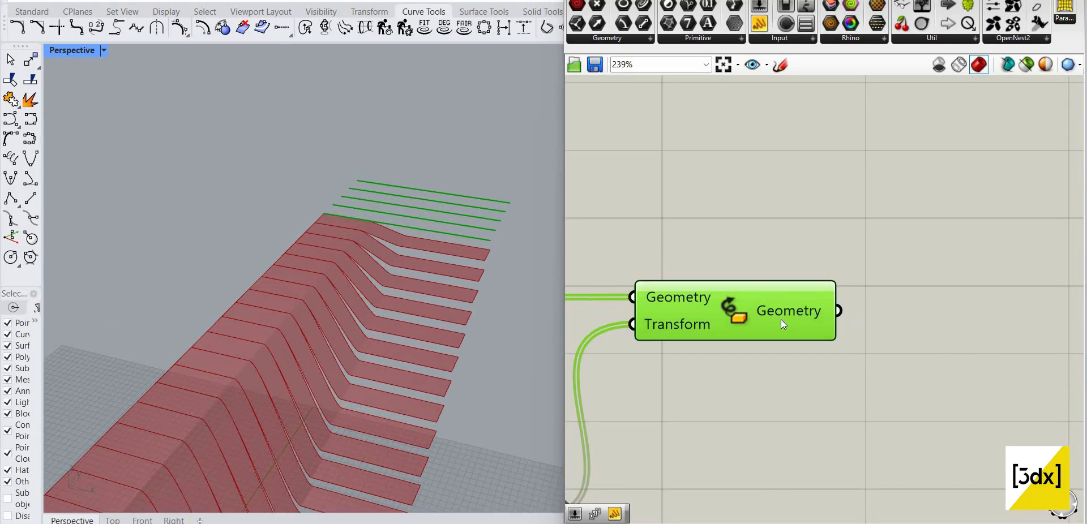
{"action": "left_click", "coordinate": [946, 338]}
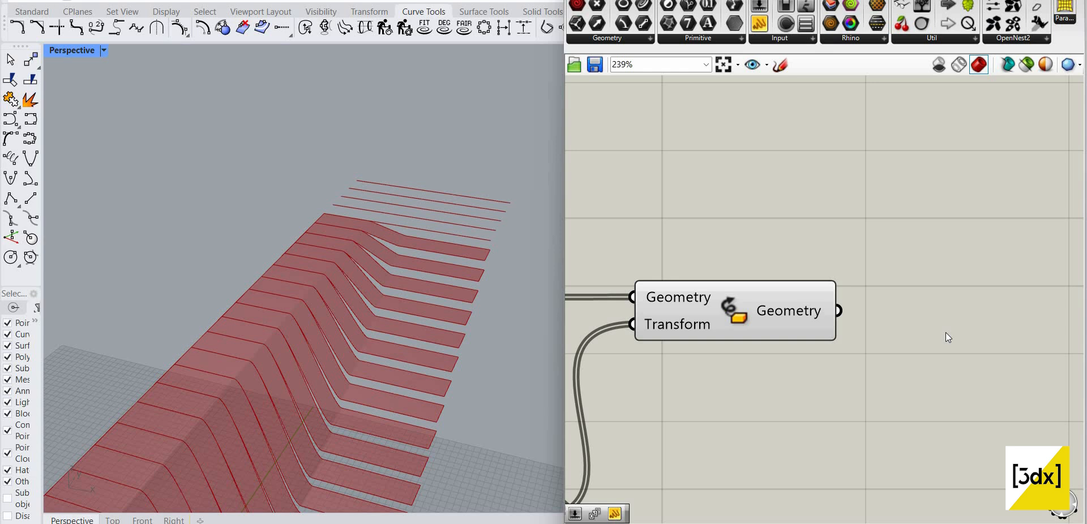
Step: Add a Loft component and connect the Transform component's Geometry output to its Curves input
{"action": "double_click", "coordinate": [946, 332]}
{"action": "type", "text": "lol"}
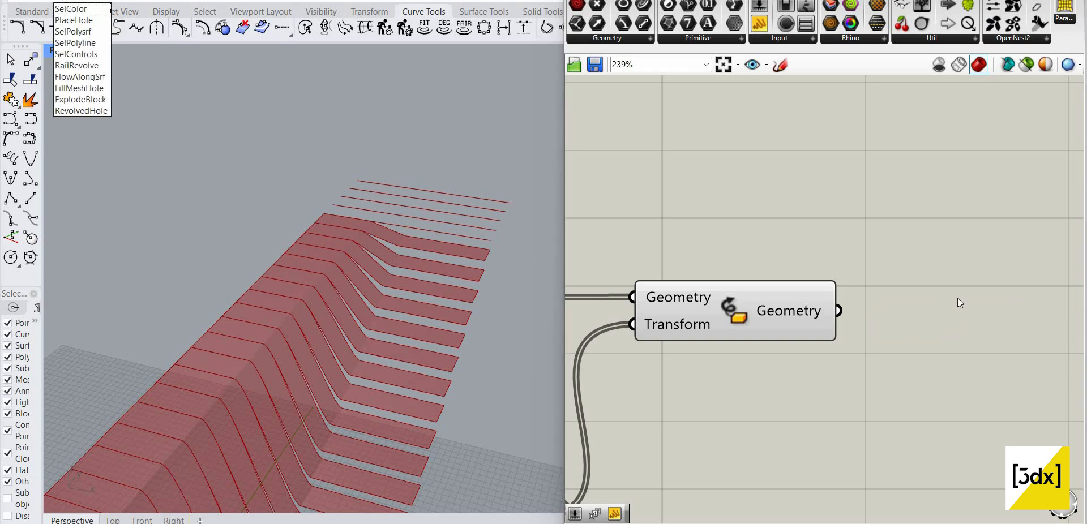
{"action": "double_click", "coordinate": [960, 299]}
{"action": "type", "text": "loft"}
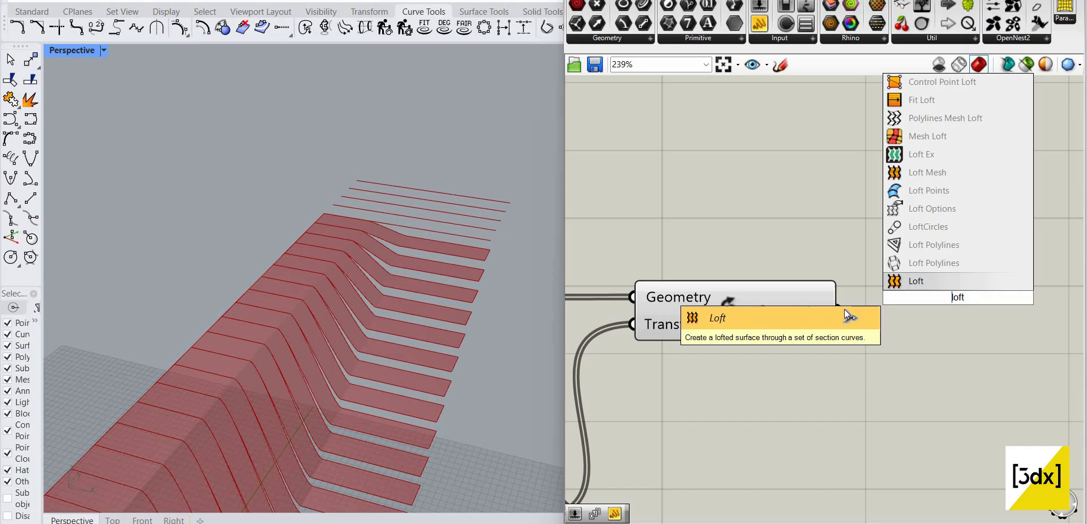
{"action": "left_click", "coordinate": [911, 283]}
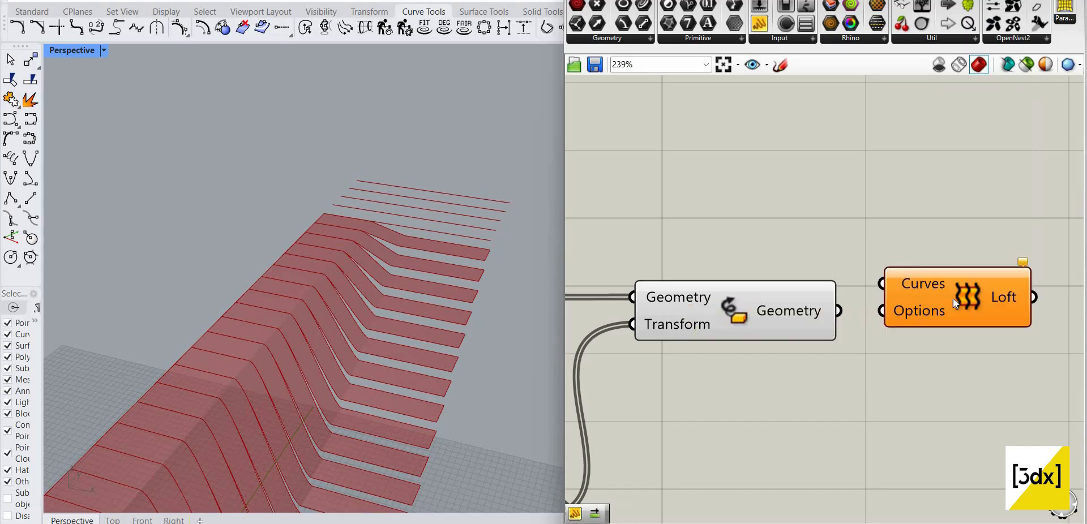
{"action": "scroll", "coordinate": [838, 310], "scroll_direction": "up", "scroll_amount": 2}
{"action": "left_click_drag", "start_coordinate": [841, 313], "coordinate": [913, 295]}
Step: Flatten the Geometry output of the Transform component that feeds the Loft
{"action": "right_click", "coordinate": [808, 311]}
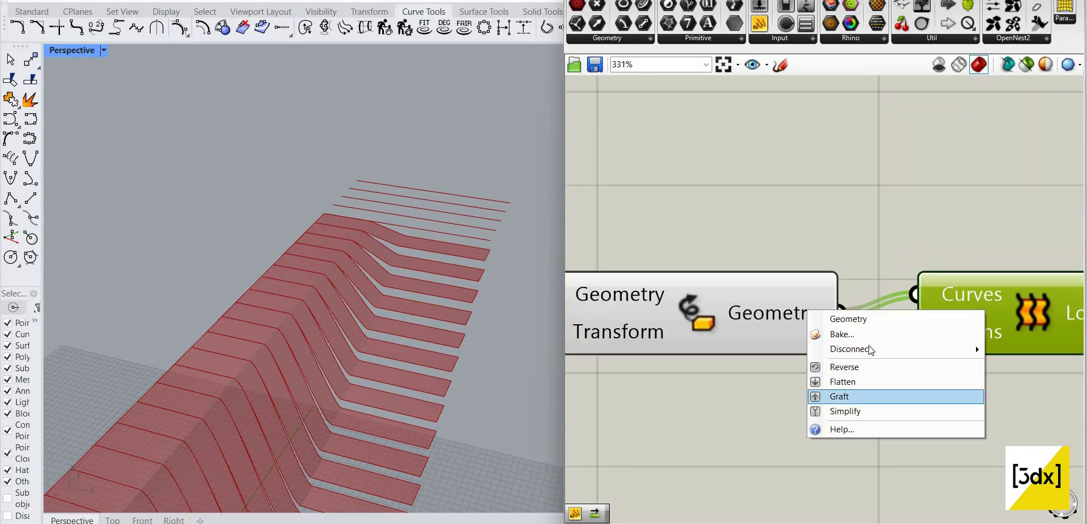
{"action": "left_click", "coordinate": [832, 395]}
{"action": "scroll", "coordinate": [785, 324], "scroll_direction": "down", "scroll_amount": 4}
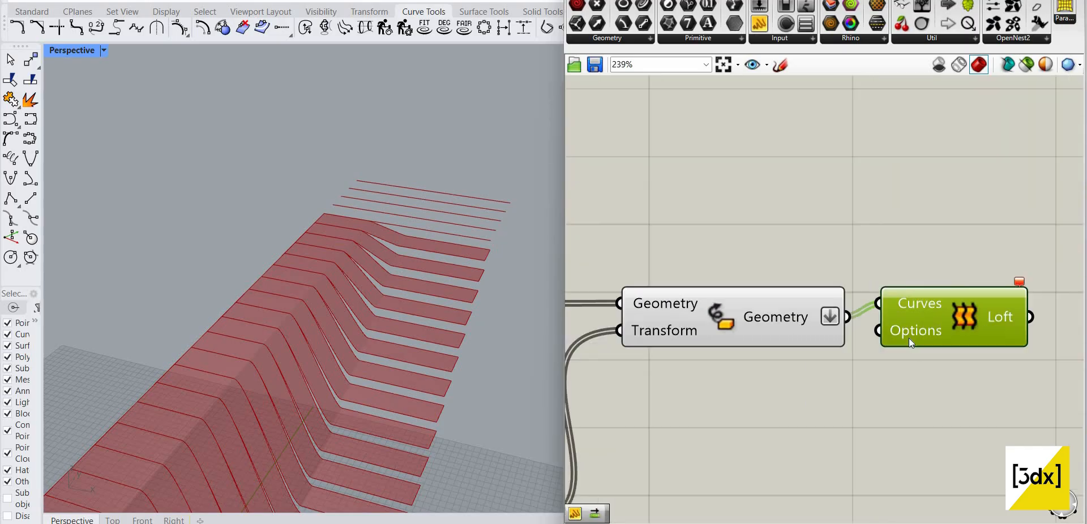
{"action": "scroll", "coordinate": [797, 323], "scroll_direction": "up", "scroll_amount": 2}
Step: Examine the data at the Transform component's Geometry input and output and at the upper Move component's outputs
{"action": "left_click", "coordinate": [795, 323]}
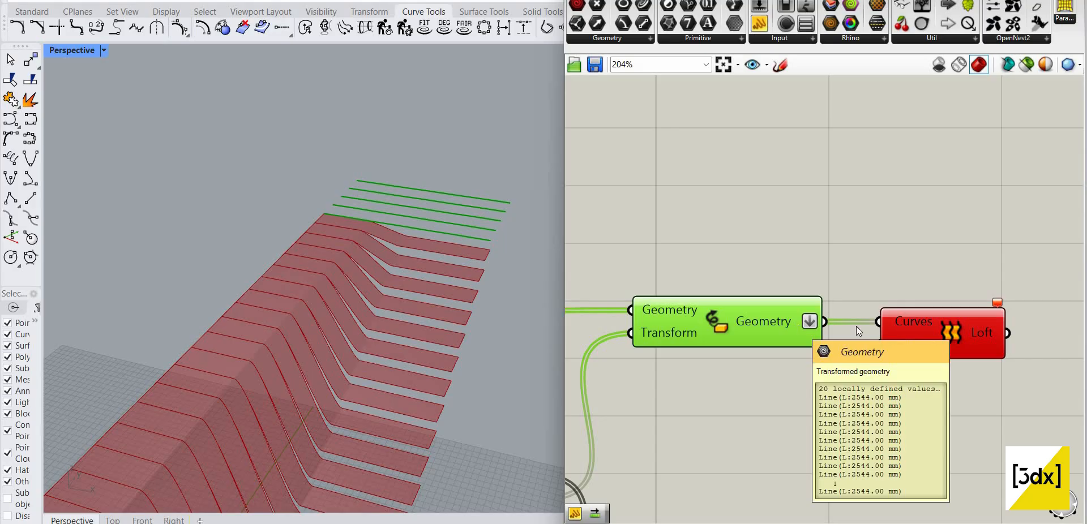
{"action": "scroll", "coordinate": [785, 359], "scroll_direction": "down", "scroll_amount": 3}
{"action": "scroll", "coordinate": [912, 326], "scroll_direction": "down", "scroll_amount": 2}
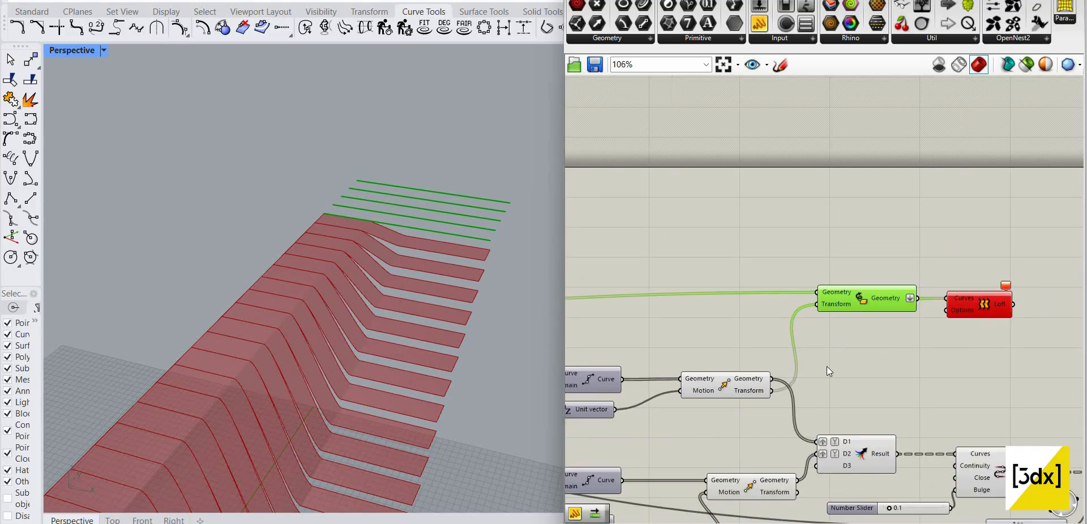
{"action": "scroll", "coordinate": [793, 382], "scroll_direction": "down", "scroll_amount": 1}
{"action": "scroll", "coordinate": [774, 395], "scroll_direction": "up", "scroll_amount": 3}
{"action": "scroll", "coordinate": [929, 395], "scroll_direction": "down", "scroll_amount": 4}
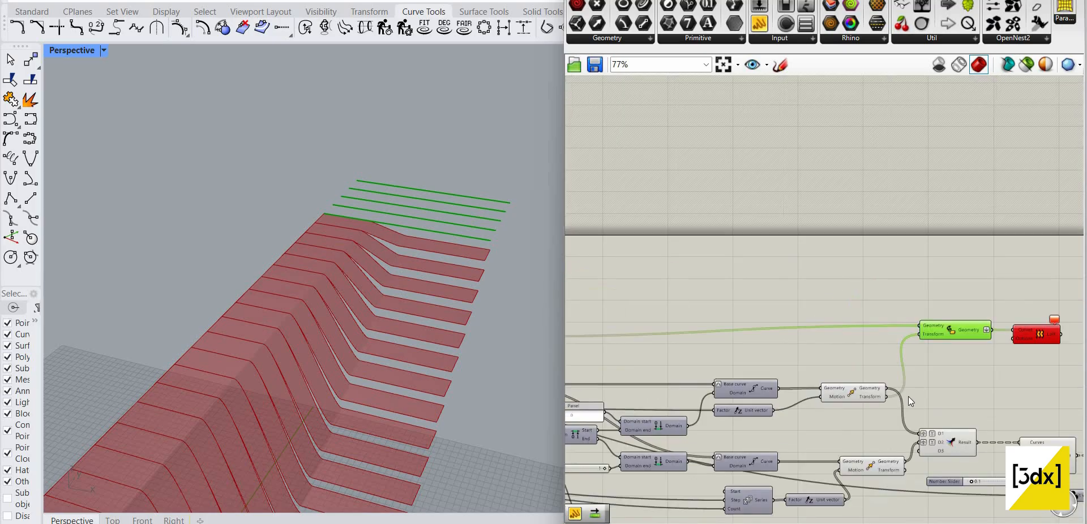
{"action": "scroll", "coordinate": [871, 379], "scroll_direction": "up", "scroll_amount": 5}
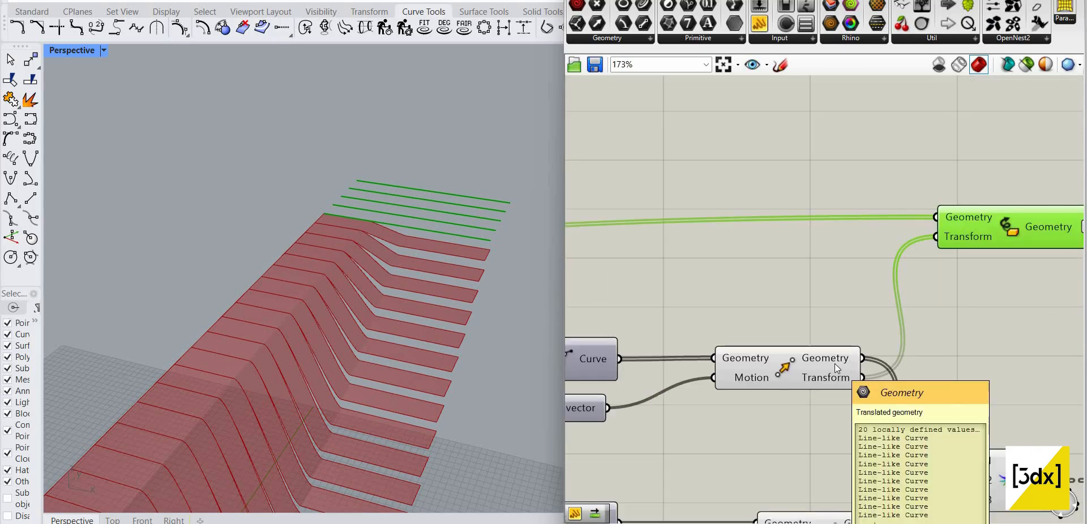
{"action": "mouse_move", "coordinate": [970, 216]}
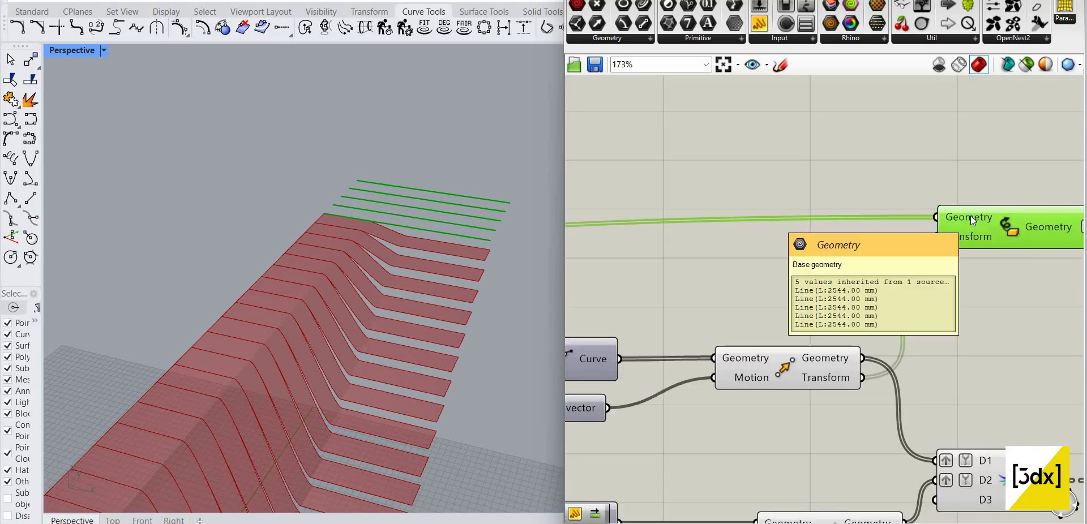
{"action": "left_click_drag", "start_coordinate": [846, 368], "coordinate": [847, 384]}
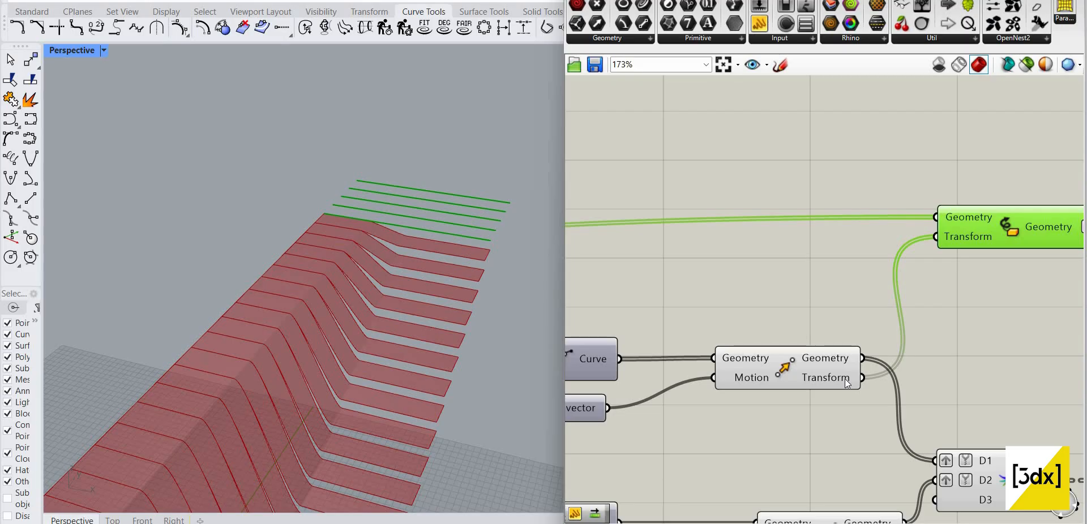
{"action": "mouse_move", "coordinate": [845, 379]}
Step: Add a List Item component beside the upper Move component and connect Move's Transform output to its List input
{"action": "left_click", "coordinate": [970, 392]}
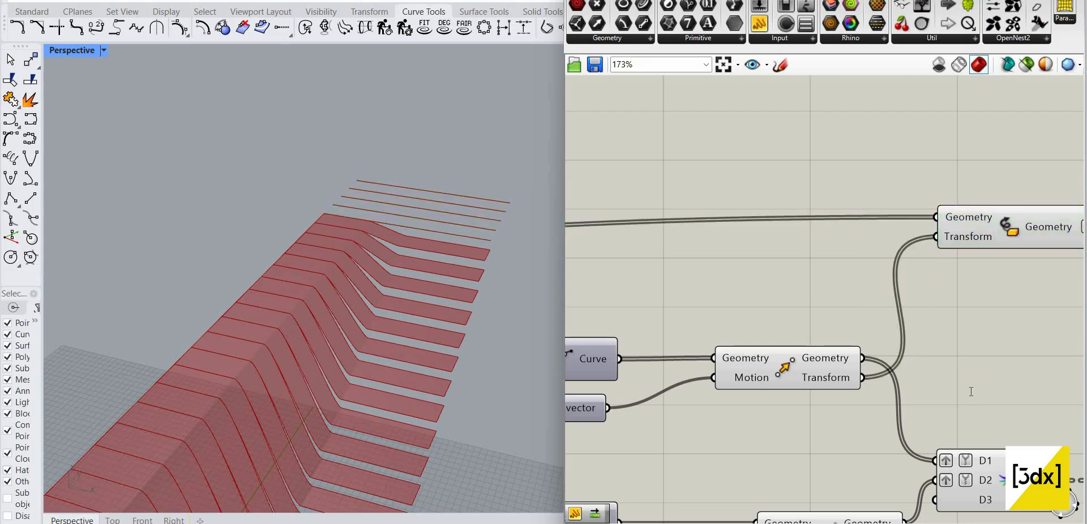
{"action": "double_click", "coordinate": [969, 392]}
{"action": "type", "text": "list ite"}
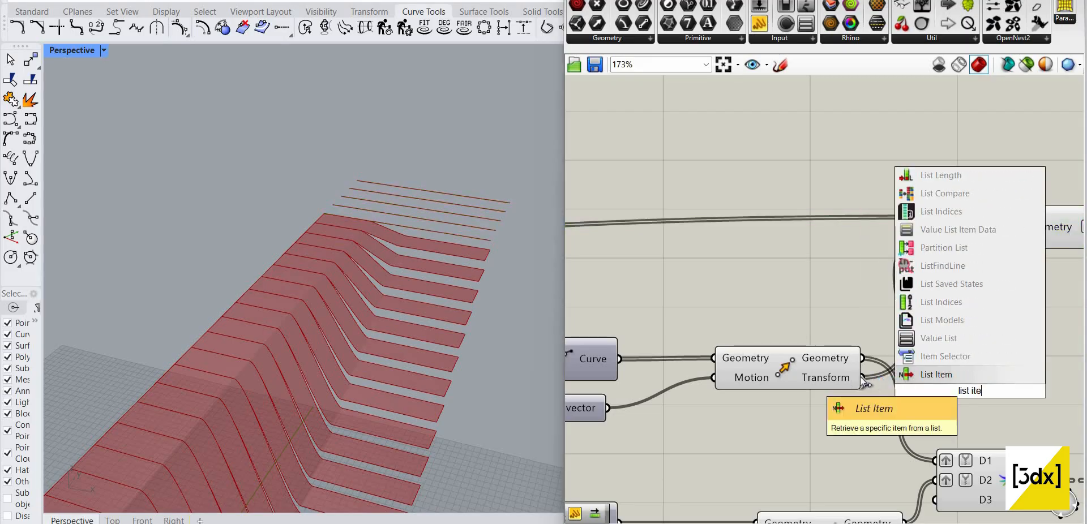
{"action": "key", "text": "Return"}
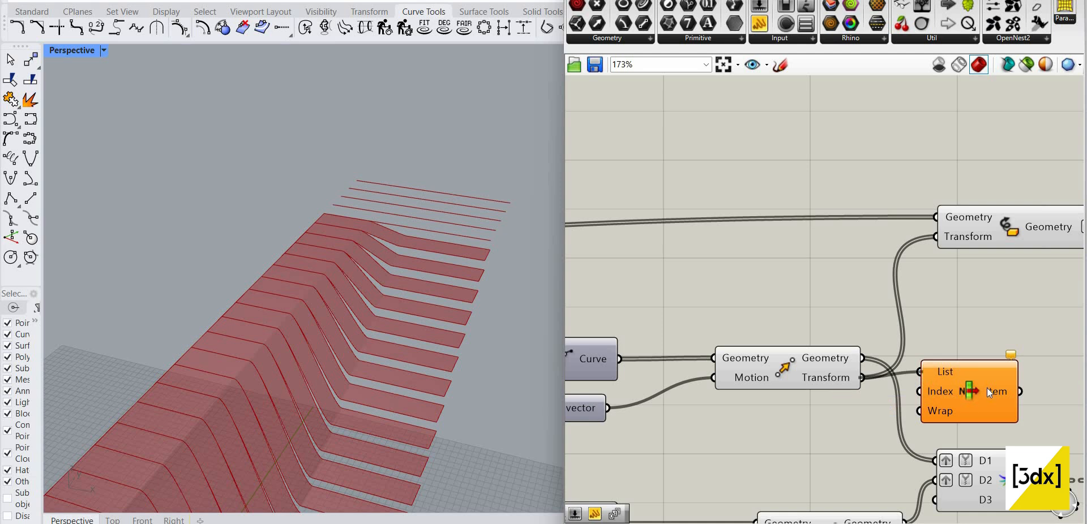
{"action": "left_click_drag", "start_coordinate": [940, 382], "coordinate": [940, 389]}
{"action": "scroll", "coordinate": [912, 375], "scroll_direction": "down", "scroll_amount": 3}
{"action": "scroll", "coordinate": [882, 373], "scroll_direction": "up", "scroll_amount": 3}
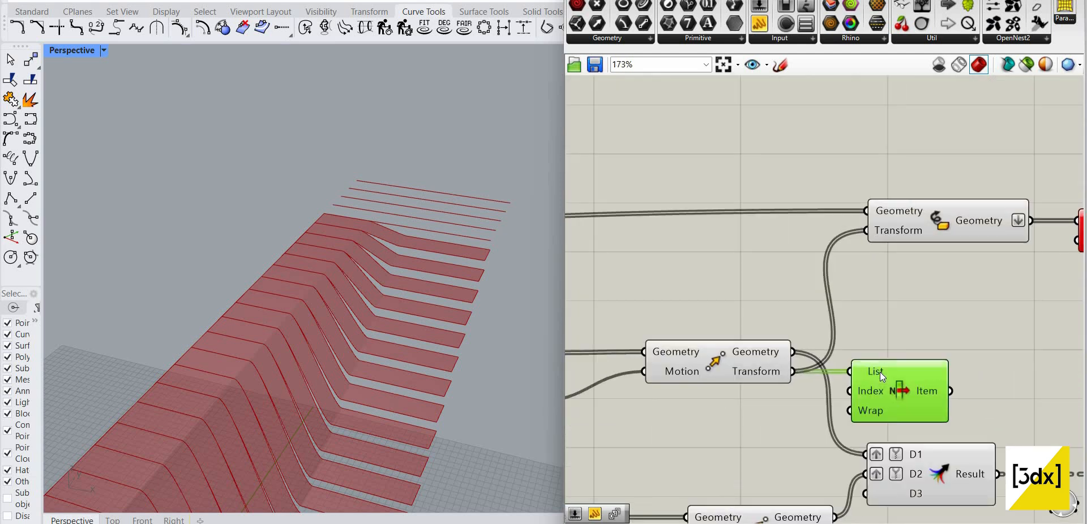
Step: Connect List Item's Item output to the Transform component's Transform input, replacing the direct connection from Move
{"action": "scroll", "coordinate": [914, 344], "scroll_direction": "down", "scroll_amount": 2}
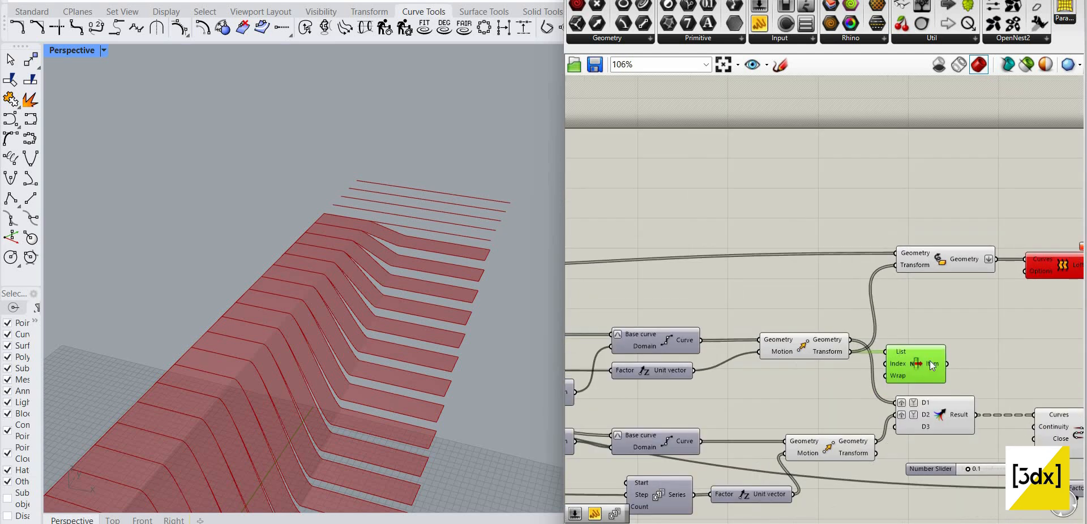
{"action": "scroll", "coordinate": [933, 354], "scroll_direction": "up", "scroll_amount": 2}
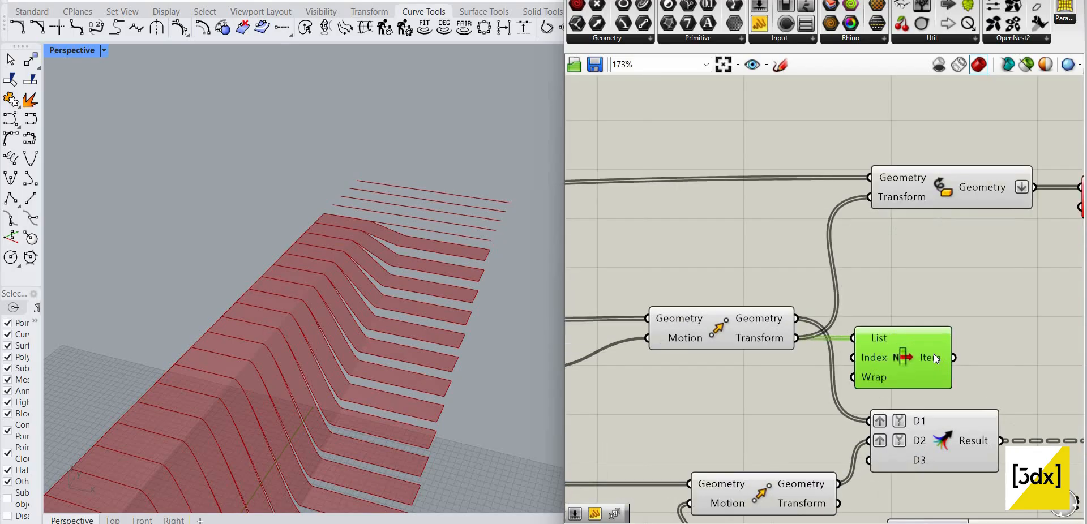
{"action": "left_click_drag", "start_coordinate": [881, 203], "coordinate": [954, 357]}
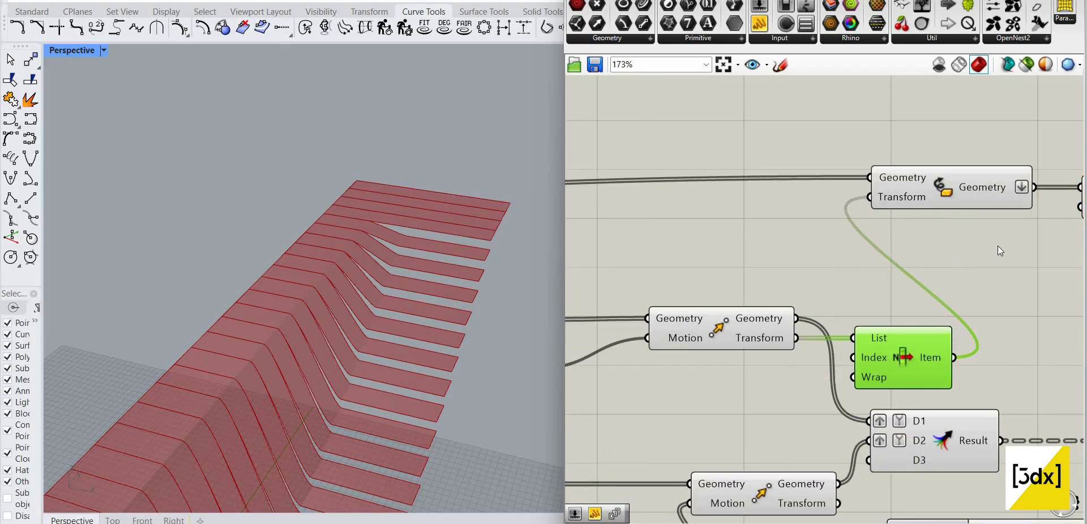
Step: Arrange the List Item, Transform and Loft components in a row above the Move and Merge components
{"action": "scroll", "coordinate": [787, 368], "scroll_direction": "down", "scroll_amount": 2}
{"action": "left_click_drag", "start_coordinate": [756, 343], "coordinate": [736, 265]}
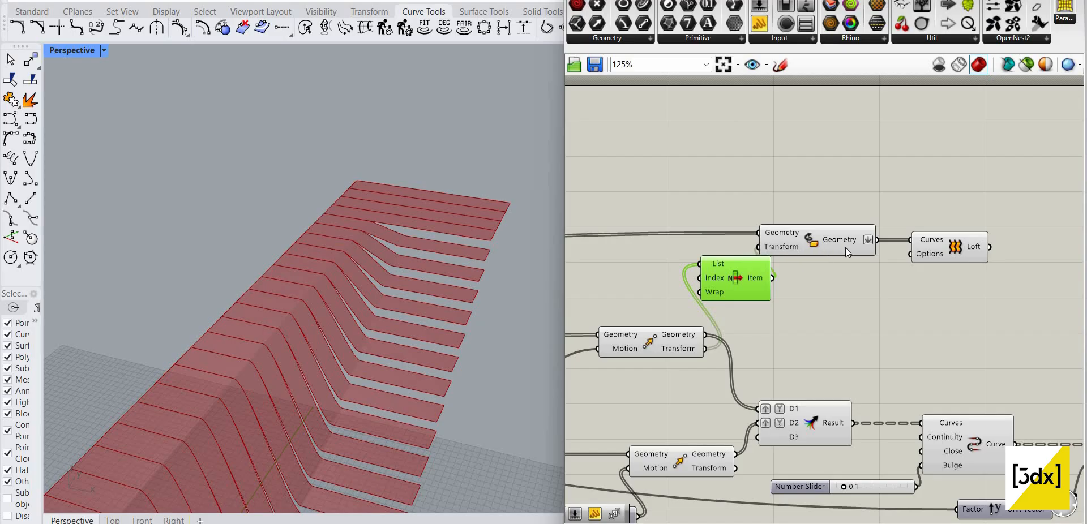
{"action": "left_click_drag", "start_coordinate": [845, 247], "coordinate": [861, 280]}
{"action": "left_click_drag", "start_coordinate": [978, 260], "coordinate": [1003, 278]}
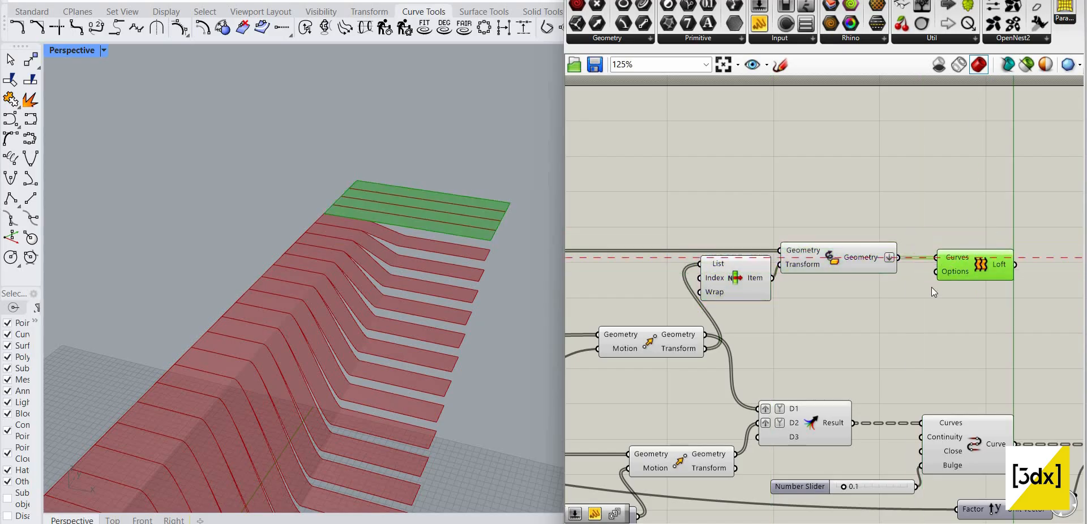
Step: Turn off the preview of the List Item and Transform components, leaving only the lofted surface displayed
{"action": "left_click_drag", "start_coordinate": [923, 219], "coordinate": [753, 289]}
{"action": "middle_click", "coordinate": [809, 151]}
{"action": "left_click", "coordinate": [844, 174]}
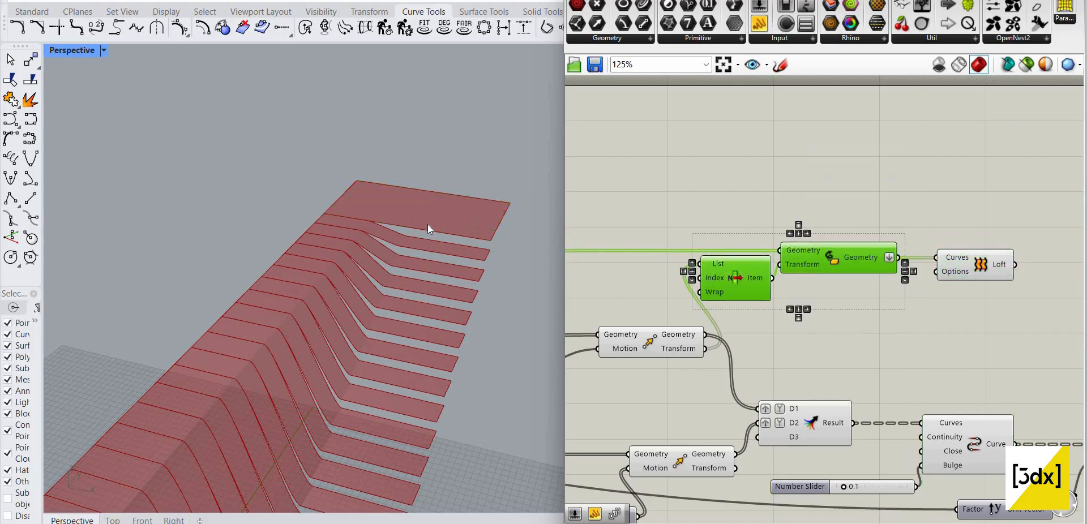
{"action": "scroll", "coordinate": [506, 271], "scroll_direction": "down", "scroll_amount": 3}
{"action": "right_click_drag", "start_coordinate": [506, 271], "coordinate": [481, 180], "text": "shift"}
Step: Move the Loft component to just above the Extrude component at the end of the definition
{"action": "scroll", "coordinate": [776, 213], "scroll_direction": "down", "scroll_amount": 4}
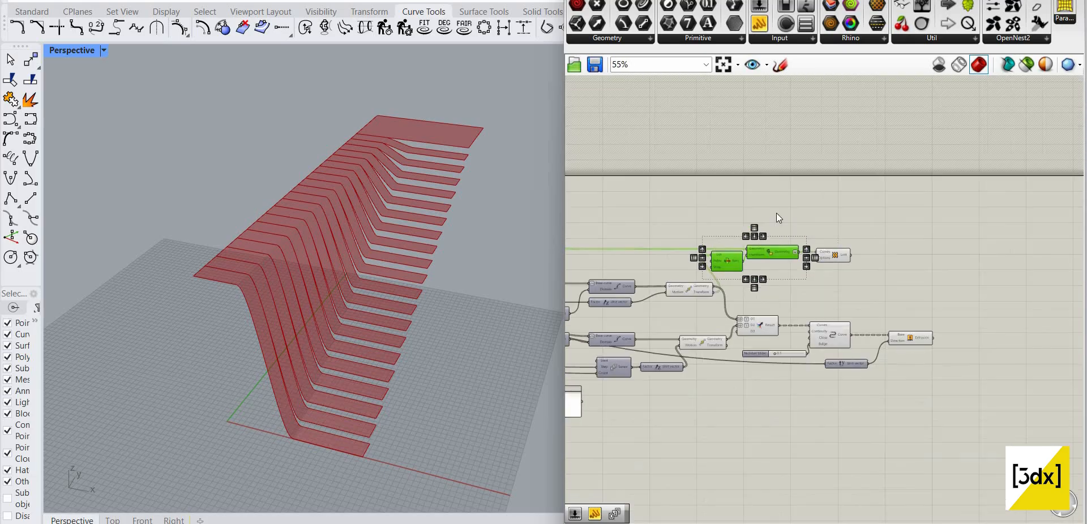
{"action": "scroll", "coordinate": [909, 315], "scroll_direction": "up", "scroll_amount": 3}
{"action": "left_click_drag", "start_coordinate": [788, 213], "coordinate": [949, 340]}
{"action": "scroll", "coordinate": [919, 330], "scroll_direction": "up", "scroll_amount": 3}
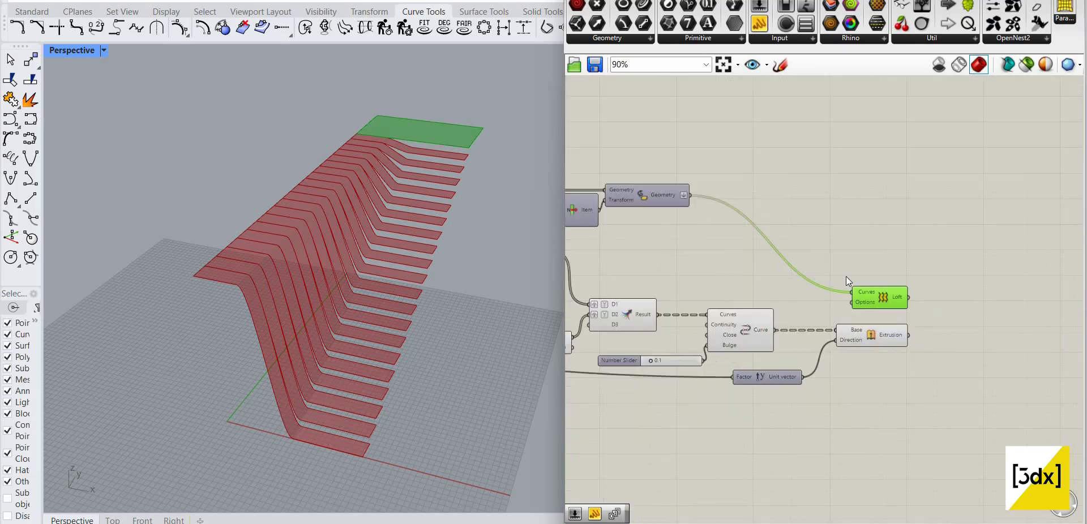
Step: Add a Merge component with the Loft output connected to D1 and the Extrusion output connected to D2
{"action": "double_click", "coordinate": [920, 330]}
{"action": "type", "text": "mer"}
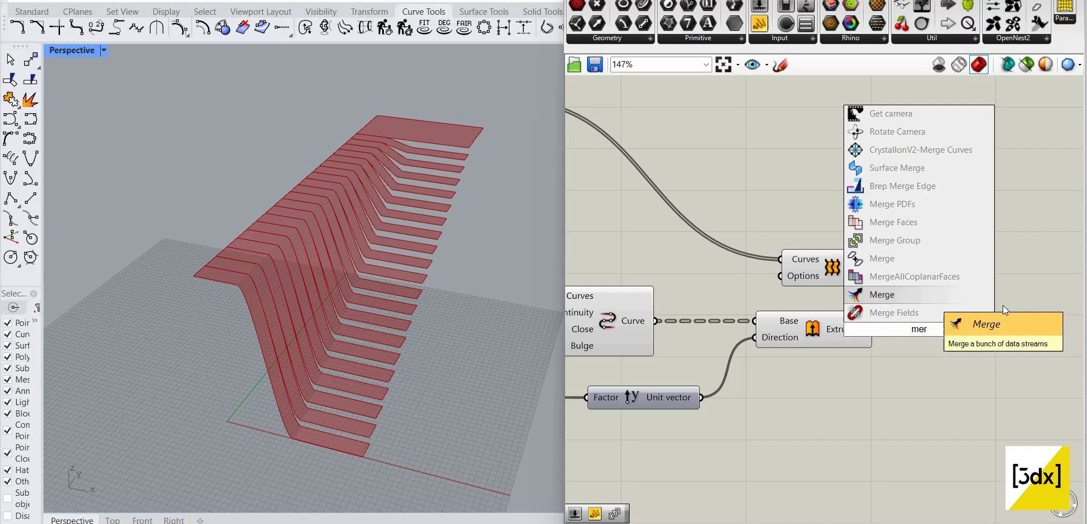
{"action": "left_click", "coordinate": [926, 295]}
{"action": "scroll", "coordinate": [953, 327], "scroll_direction": "up", "scroll_amount": 3}
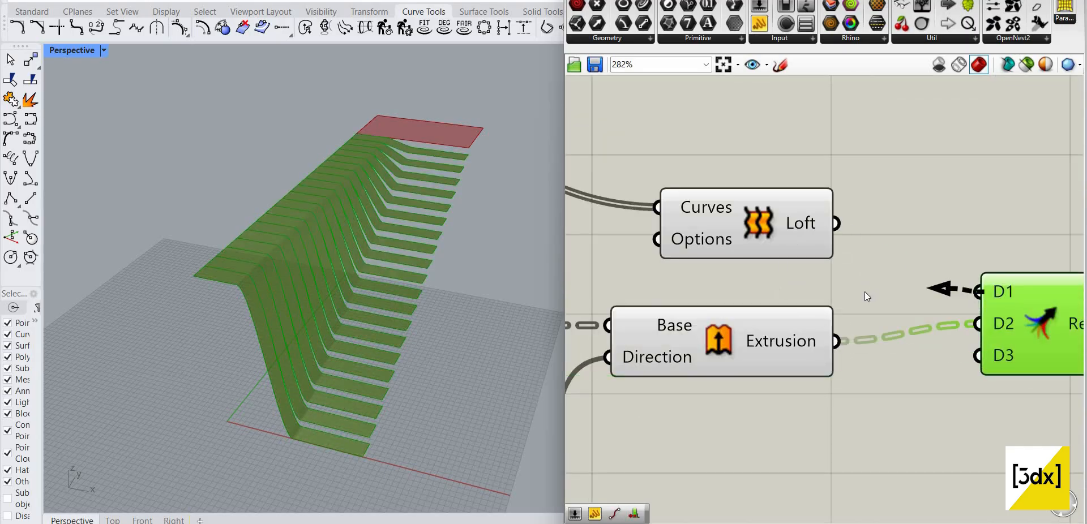
{"action": "left_click_drag", "start_coordinate": [865, 292], "coordinate": [836, 223]}
Step: Flatten the Result output of the Merge component that combines the loft and extrusions
{"action": "scroll", "coordinate": [892, 285], "scroll_direction": "down", "scroll_amount": 5}
{"action": "scroll", "coordinate": [892, 284], "scroll_direction": "up", "scroll_amount": 4}
{"action": "right_click", "coordinate": [892, 285]}
{"action": "left_click", "coordinate": [961, 337]}
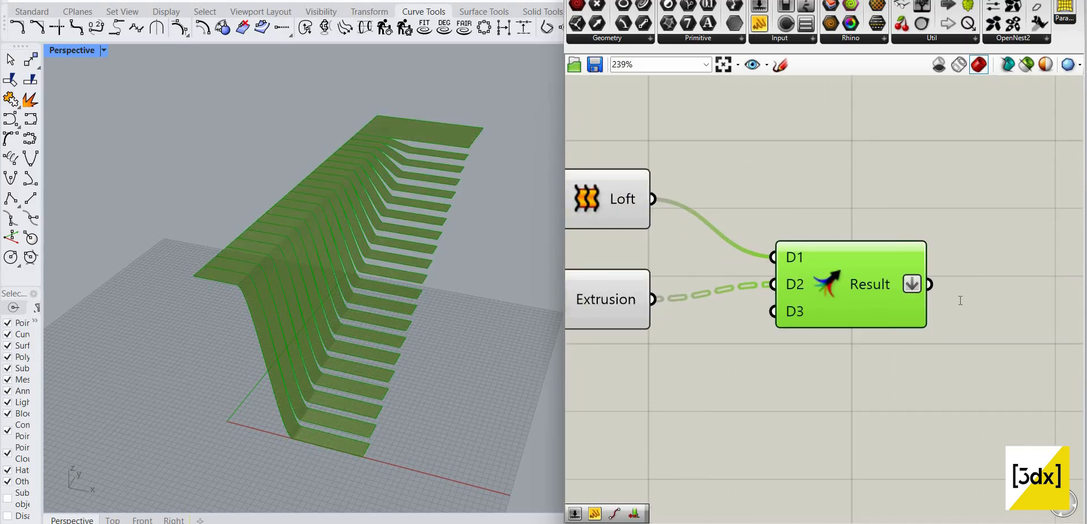
Step: Add a second Extrude component and connect the flattened Merge Result output to its Base input
{"action": "double_click", "coordinate": [960, 301]}
{"action": "type", "text": "extru"}
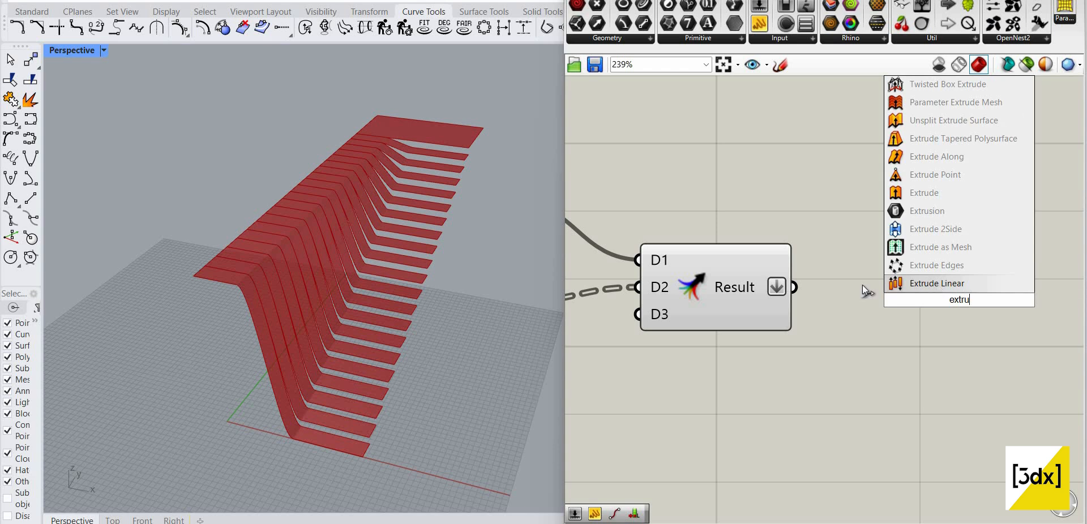
{"action": "type", "text": "de"}
{"action": "key", "text": "Return"}
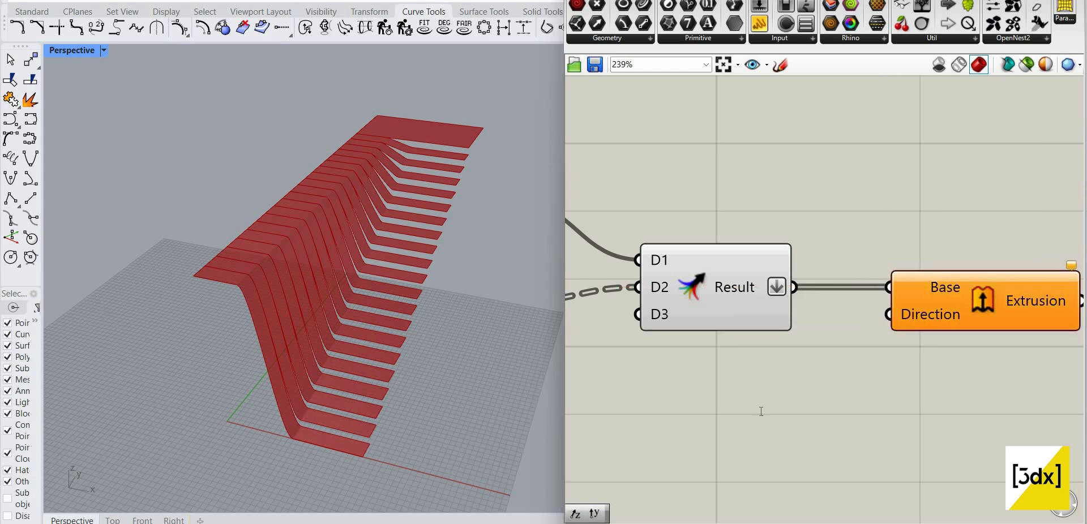
Step: Add a Unit Z component and connect its Unit vector output to the Direction input of the second Extrude
{"action": "double_click", "coordinate": [761, 412]}
{"action": "type", "text": "unit"}
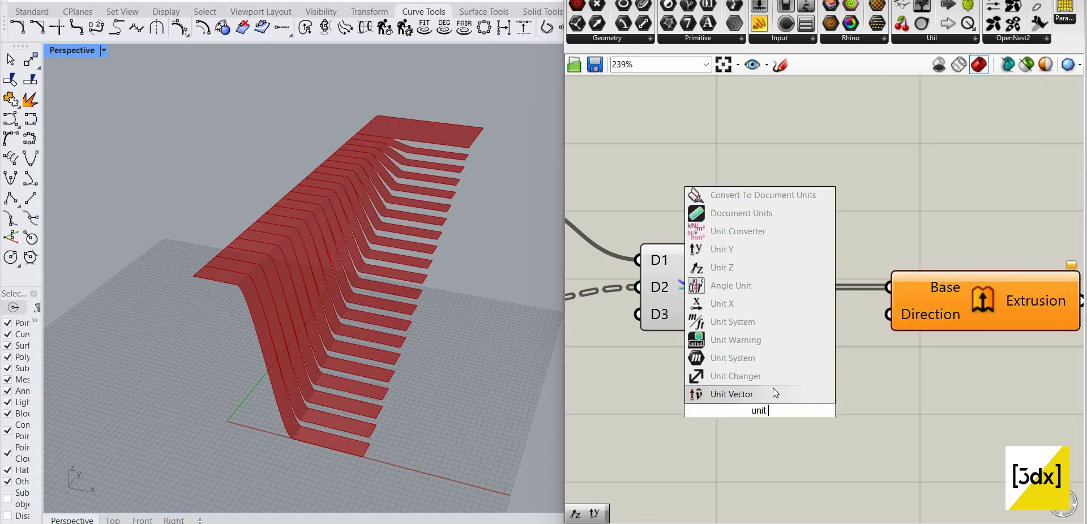
{"action": "type", "text": " z"}
{"action": "key", "text": "Return"}
{"action": "scroll", "coordinate": [903, 371], "scroll_direction": "down", "scroll_amount": 5}
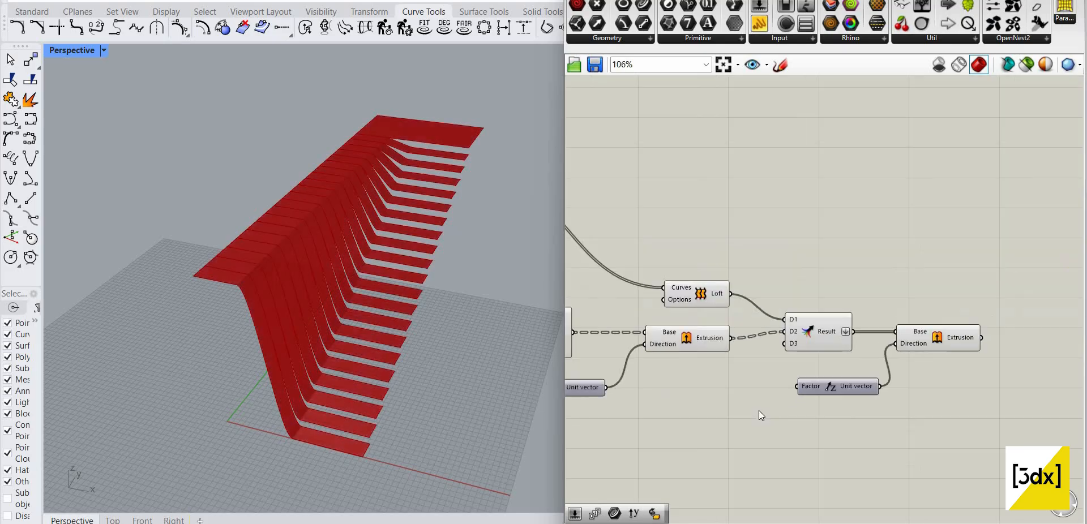
{"action": "double_click", "coordinate": [759, 410]}
{"action": "left_click", "coordinate": [965, 346]}
Step: Add a Number parameter beside the slider inputs, feed it from the 150 slider, and give it the expression x/2
{"action": "scroll", "coordinate": [999, 348], "scroll_direction": "down", "scroll_amount": 8}
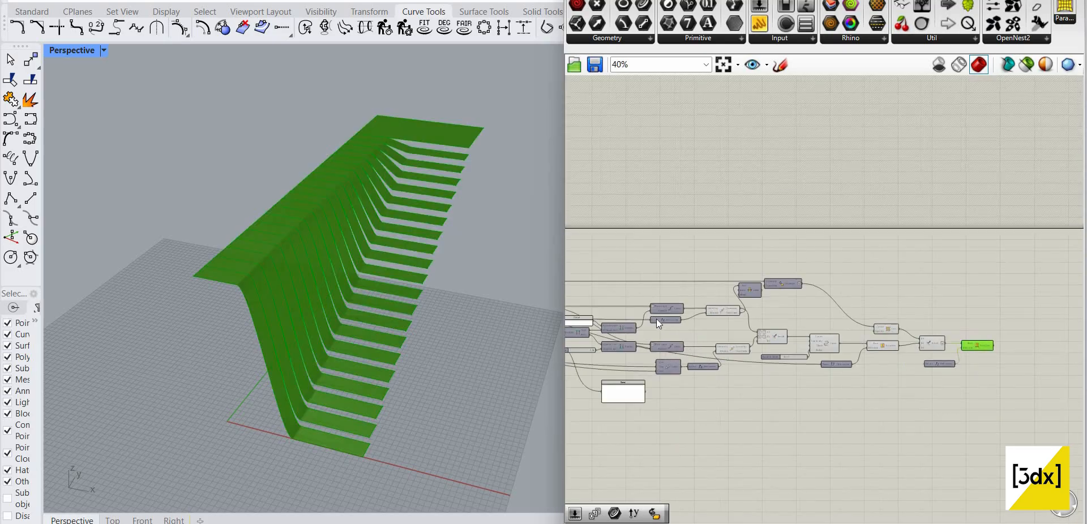
{"action": "scroll", "coordinate": [679, 343], "scroll_direction": "up", "scroll_amount": 11}
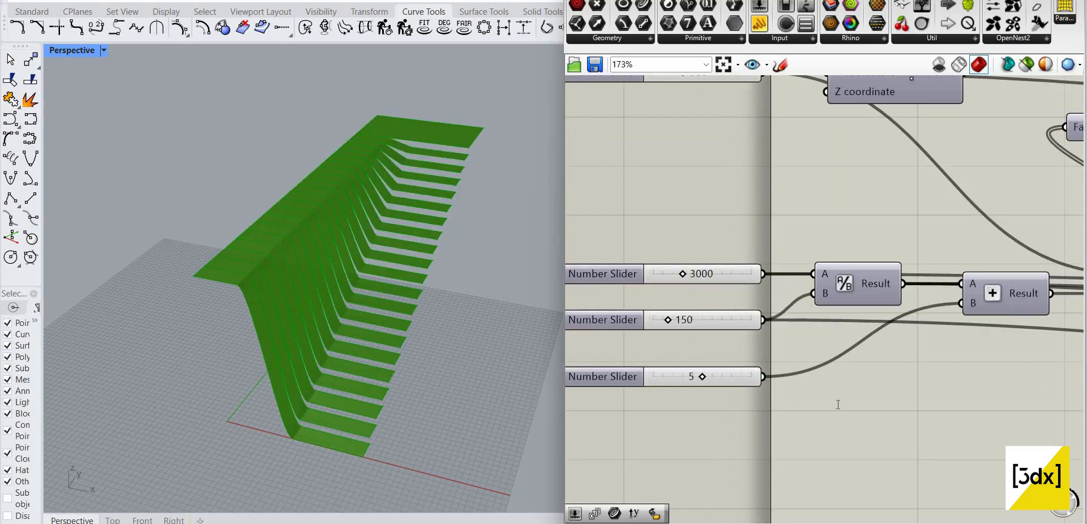
{"action": "double_click", "coordinate": [838, 404]}
{"action": "type", "text": "number"}
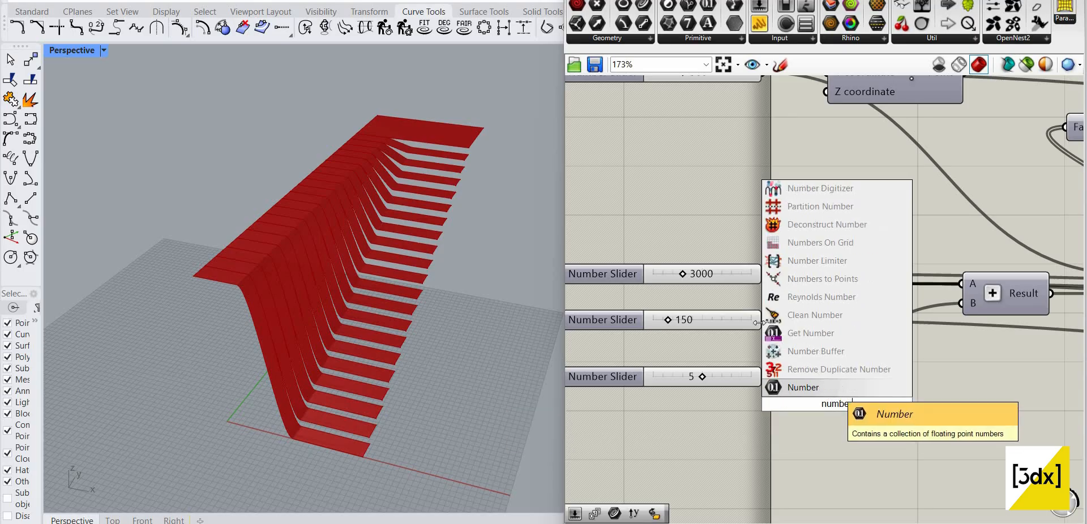
{"action": "left_click", "coordinate": [827, 385]}
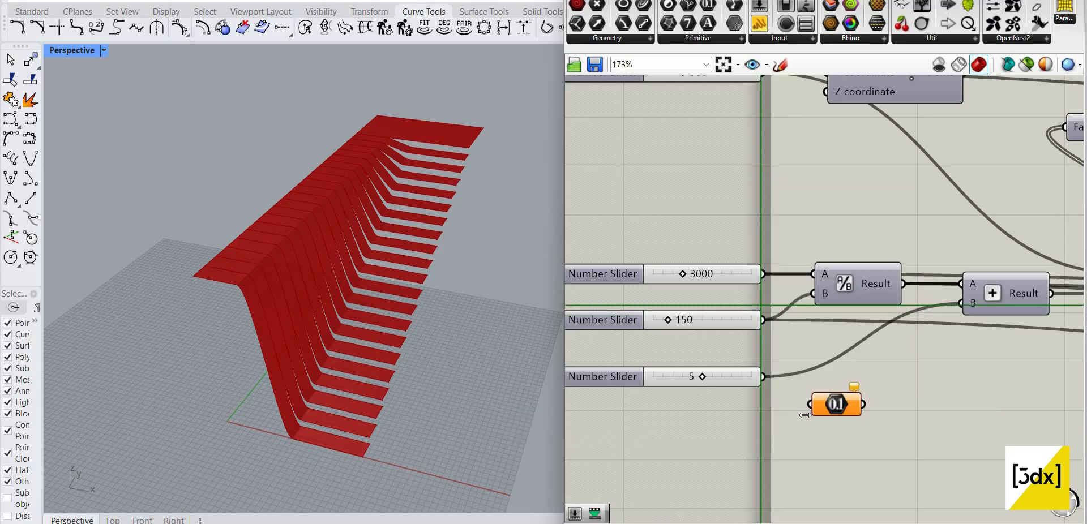
{"action": "right_click", "coordinate": [847, 404]}
{"action": "mouse_move", "coordinate": [894, 423]}
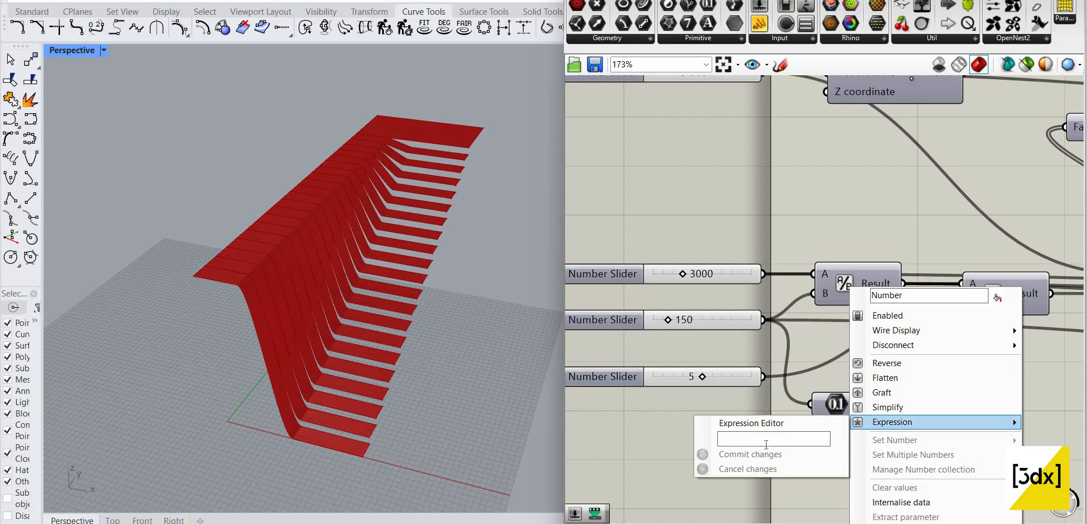
{"action": "type", "text": "x/"}
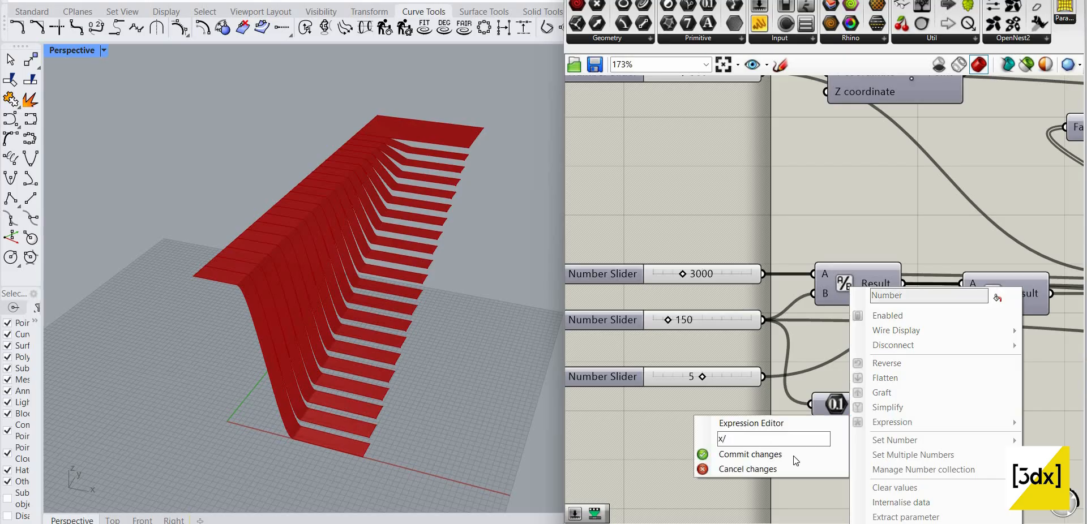
{"action": "type", "text": "2"}
{"action": "left_click", "coordinate": [794, 457]}
Step: Move the Number parameter to the end of the definition and connect its output to the Unit Z Factor input
{"action": "left_click_drag", "start_coordinate": [826, 406], "coordinate": [748, 386]}
{"action": "scroll", "coordinate": [748, 387], "scroll_direction": "down", "scroll_amount": 6}
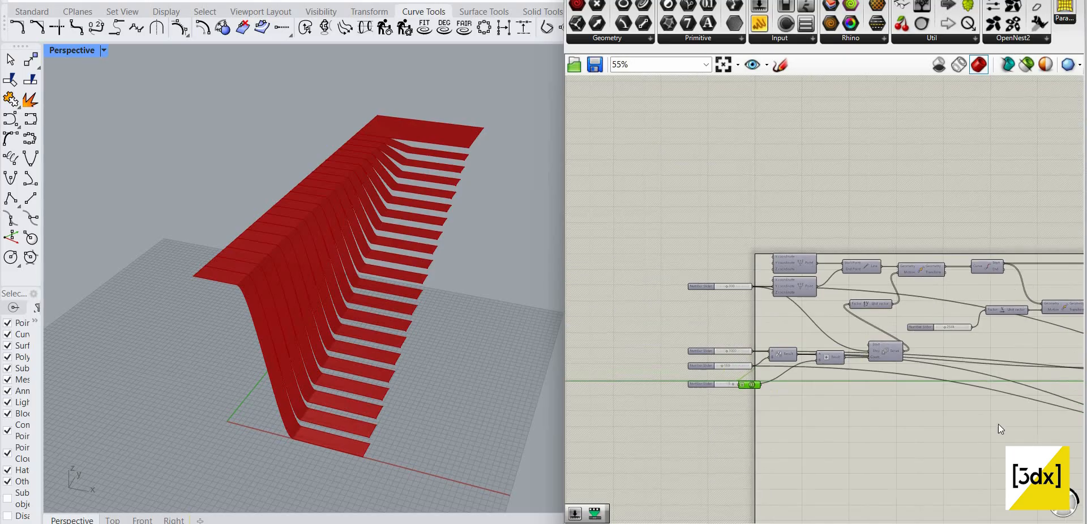
{"action": "scroll", "coordinate": [890, 382], "scroll_direction": "down", "scroll_amount": 4}
{"action": "scroll", "coordinate": [858, 385], "scroll_direction": "up", "scroll_amount": 9}
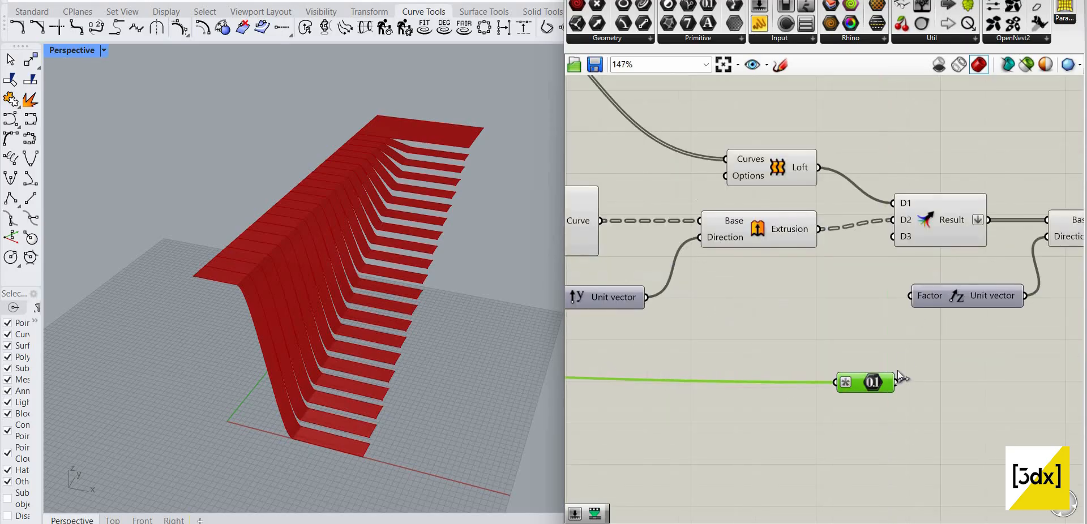
{"action": "left_click_drag", "start_coordinate": [897, 378], "coordinate": [910, 296]}
{"action": "scroll", "coordinate": [414, 141], "scroll_direction": "up", "scroll_amount": 5}
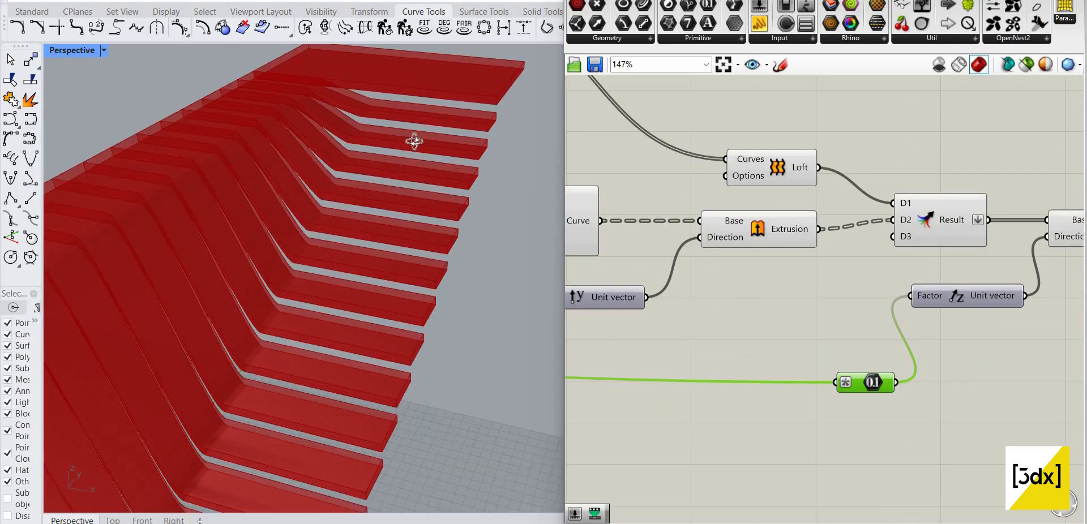
{"action": "right_click_drag", "start_coordinate": [414, 141], "coordinate": [461, 170]}
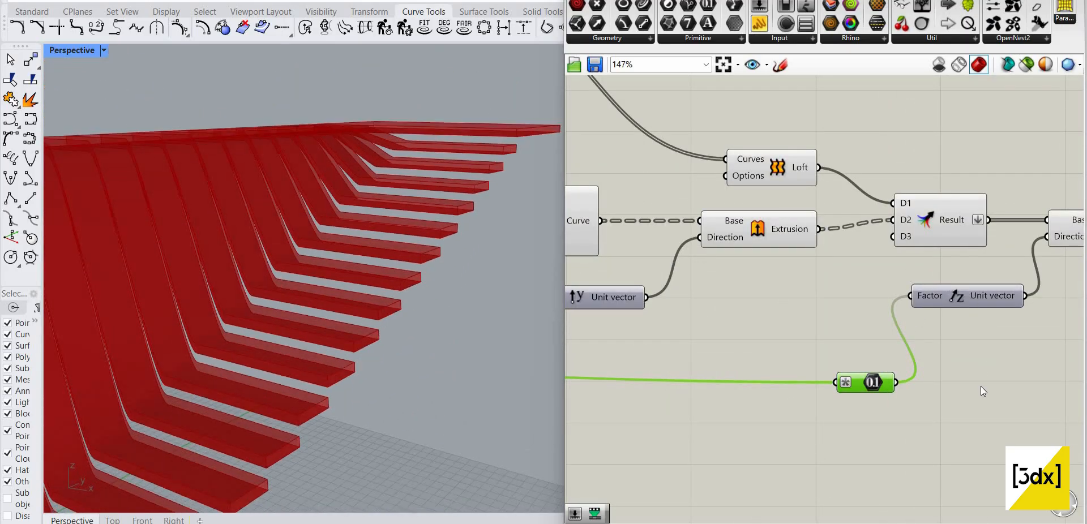
Step: Move the Unit Z component beside the Number parameter and set the expression -x on its Factor input
{"action": "left_click_drag", "start_coordinate": [929, 296], "coordinate": [938, 382]}
{"action": "right_click", "coordinate": [936, 385]}
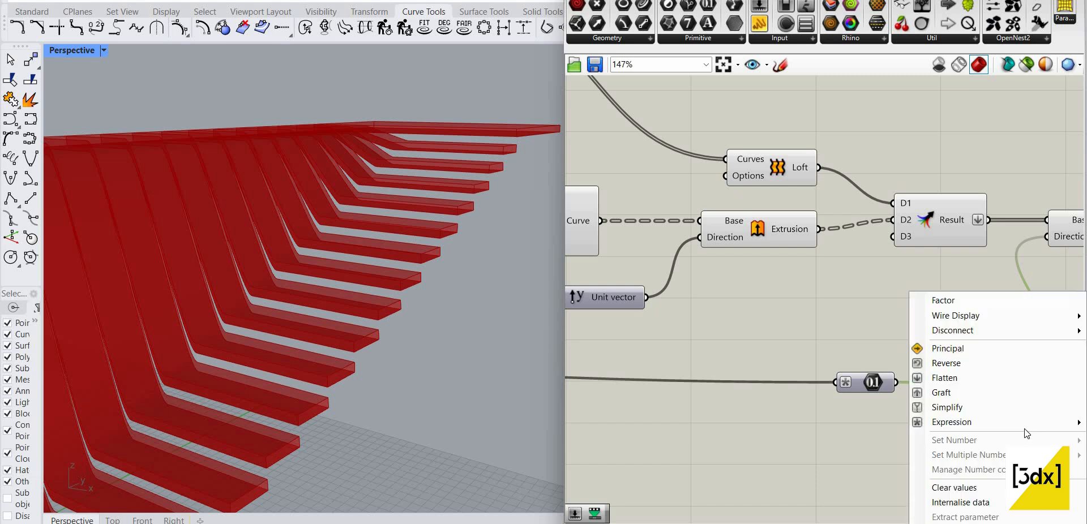
{"action": "mouse_move", "coordinate": [951, 422]}
{"action": "left_click", "coordinate": [860, 435]}
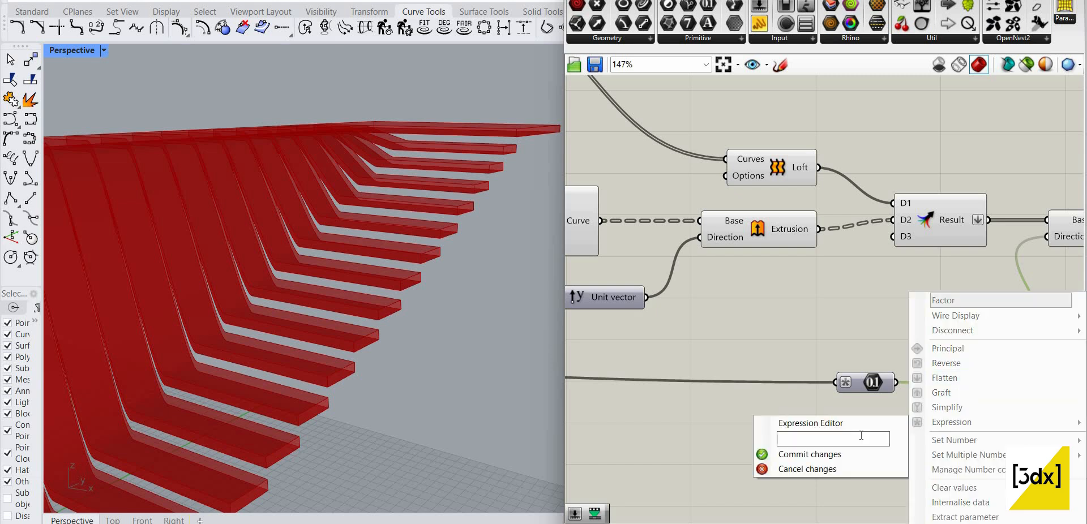
{"action": "type", "text": "-x"}
{"action": "left_click", "coordinate": [867, 454]}
{"action": "right_click_drag", "start_coordinate": [487, 143], "coordinate": [487, 141]}
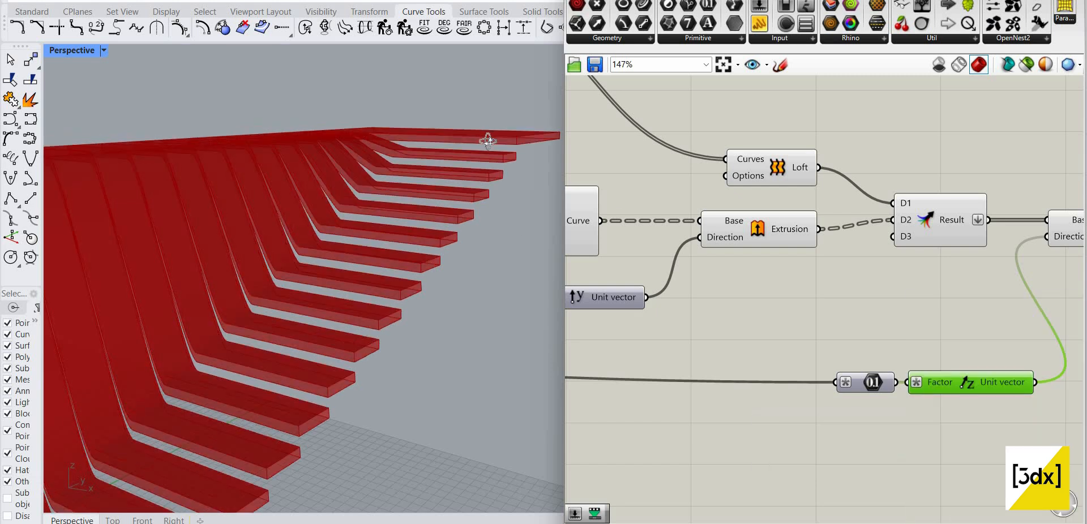
Step: Disable the preview of all components in the downstream part of the definition, up to the final Extrude
{"action": "scroll", "coordinate": [881, 334], "scroll_direction": "down", "scroll_amount": 11}
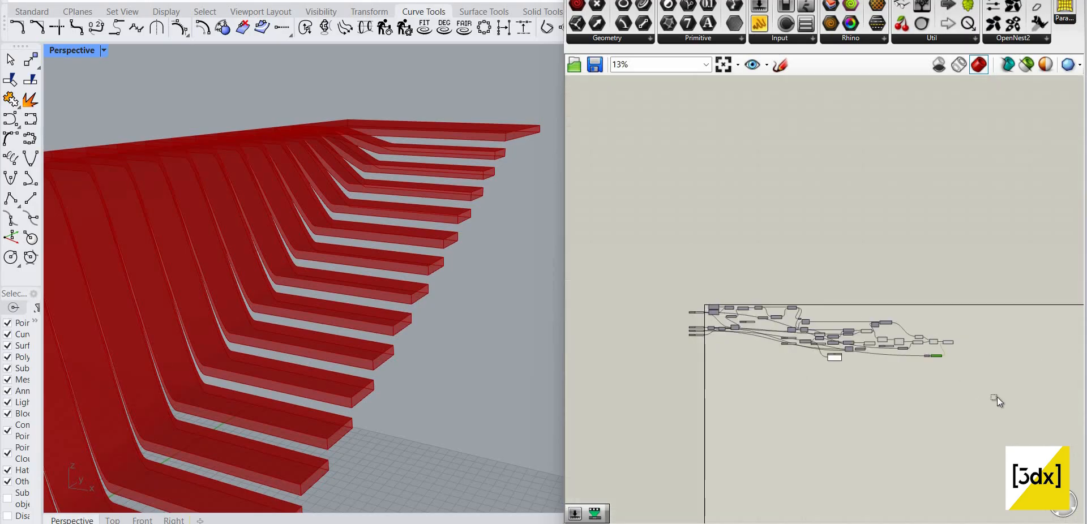
{"action": "left_click_drag", "start_coordinate": [994, 411], "coordinate": [798, 290]}
{"action": "scroll", "coordinate": [927, 363], "scroll_direction": "up", "scroll_amount": 4}
{"action": "left_click_drag", "start_coordinate": [968, 406], "coordinate": [671, 266]}
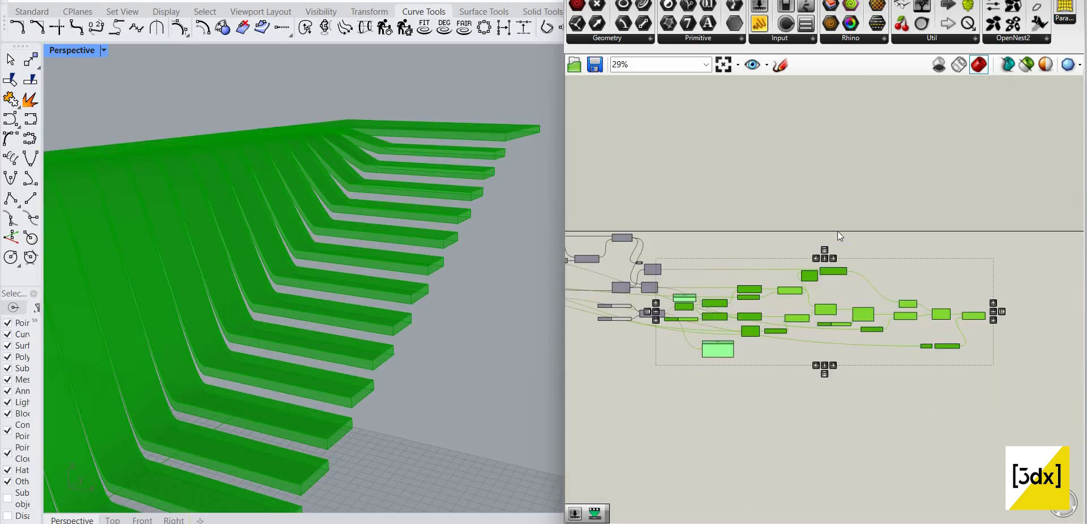
{"action": "right_click", "coordinate": [801, 206]}
{"action": "left_click", "coordinate": [843, 228]}
Step: Enable the preview of only the final Extrude component and inspect the thickened slats in the Perspective view
{"action": "scroll", "coordinate": [771, 186], "scroll_direction": "up", "scroll_amount": 5}
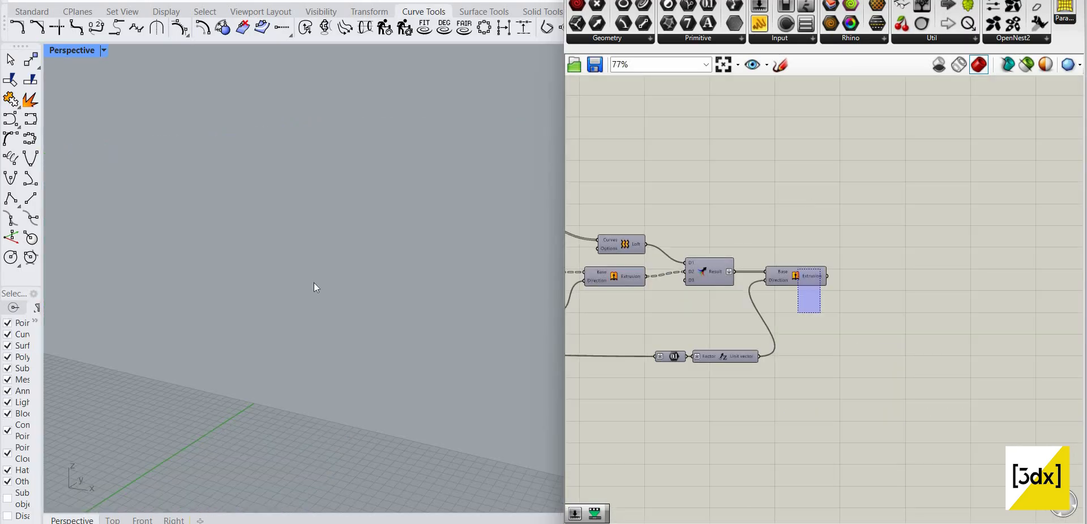
{"action": "left_click_drag", "start_coordinate": [820, 312], "coordinate": [798, 269]}
{"action": "right_click", "coordinate": [771, 186]}
{"action": "left_click", "coordinate": [804, 194]}
{"action": "left_click", "coordinate": [782, 239]}
{"action": "scroll", "coordinate": [783, 238], "scroll_direction": "down", "scroll_amount": 5}
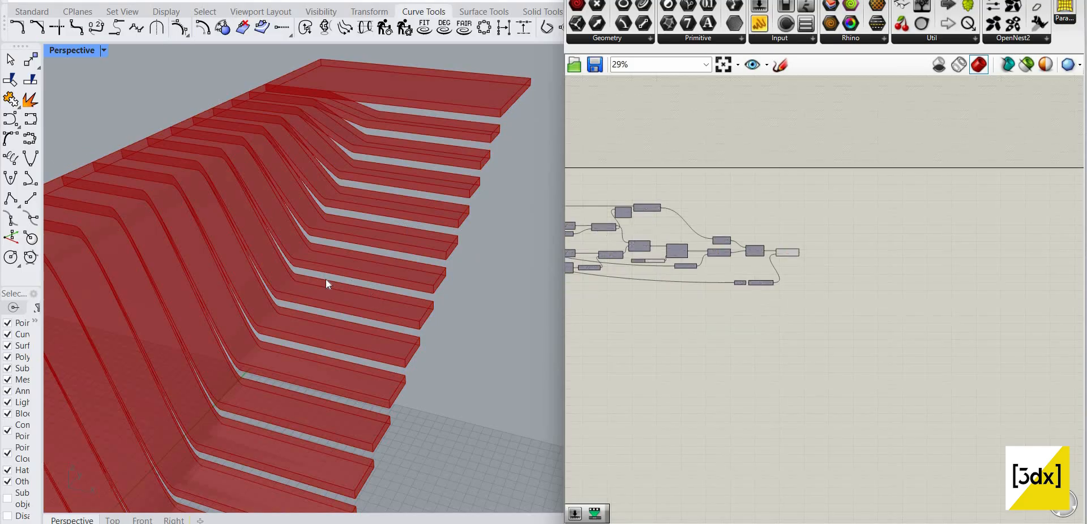
{"action": "scroll", "coordinate": [325, 280], "scroll_direction": "down", "scroll_amount": 4}
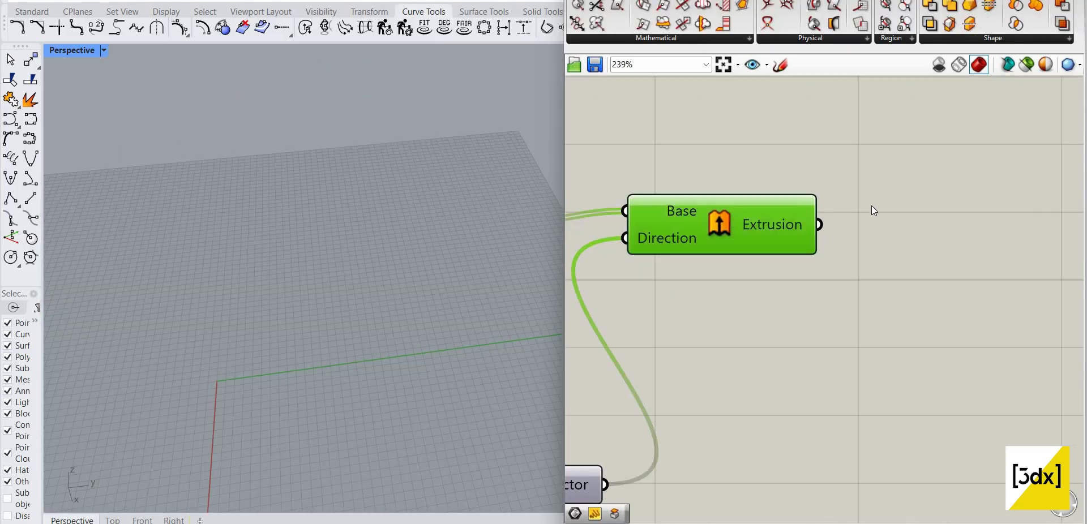
{"action": "right_click", "coordinate": [866, 193]}
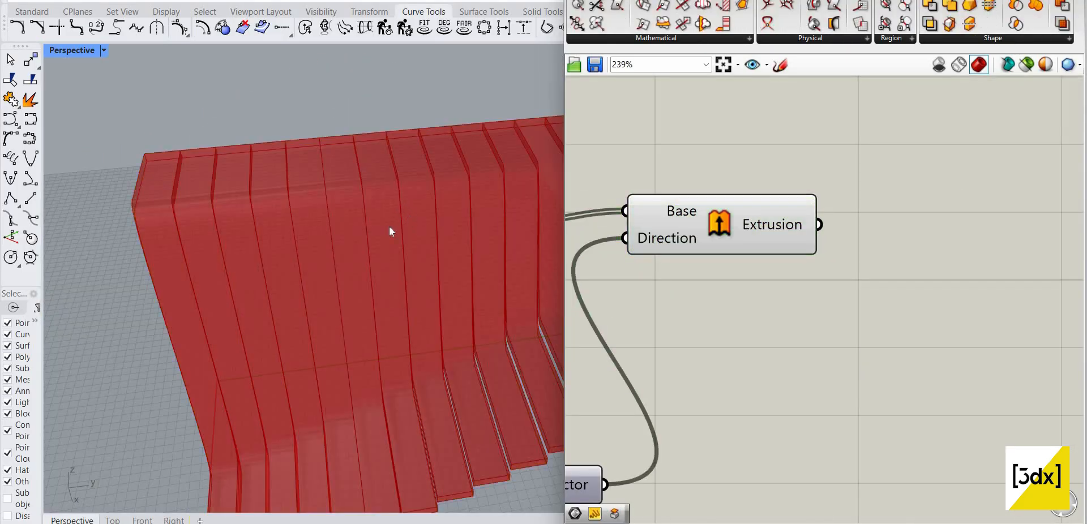
{"action": "right_click_drag", "start_coordinate": [391, 233], "coordinate": [959, 269]}
{"action": "scroll", "coordinate": [947, 274], "scroll_direction": "down", "scroll_amount": 5}
{"action": "scroll", "coordinate": [953, 274], "scroll_direction": "up", "scroll_amount": 4}
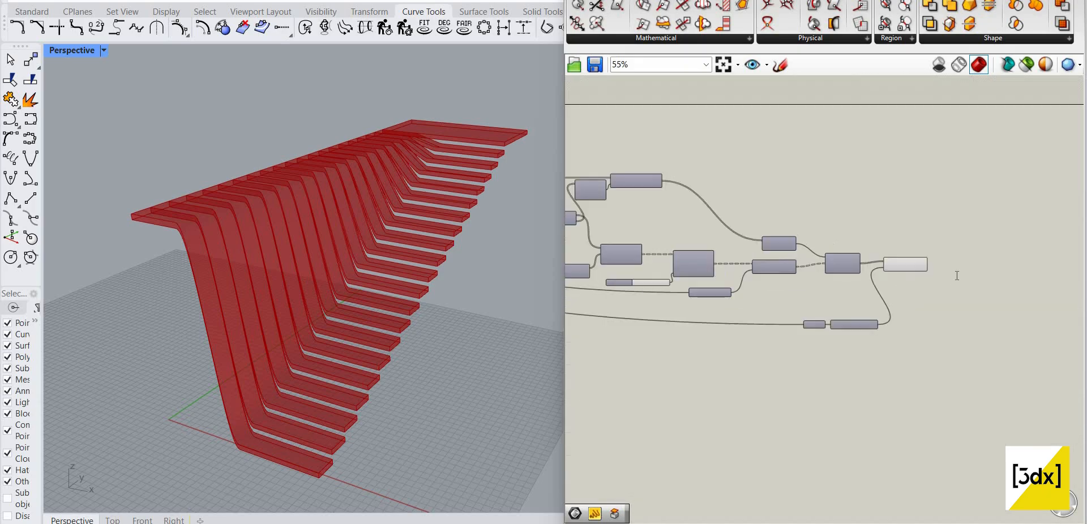
Step: Add a Custom Preview component after the final Extrude and connect the Extrusion output to its Geometry input
{"action": "double_click", "coordinate": [955, 274]}
{"action": "type", "text": "c"}
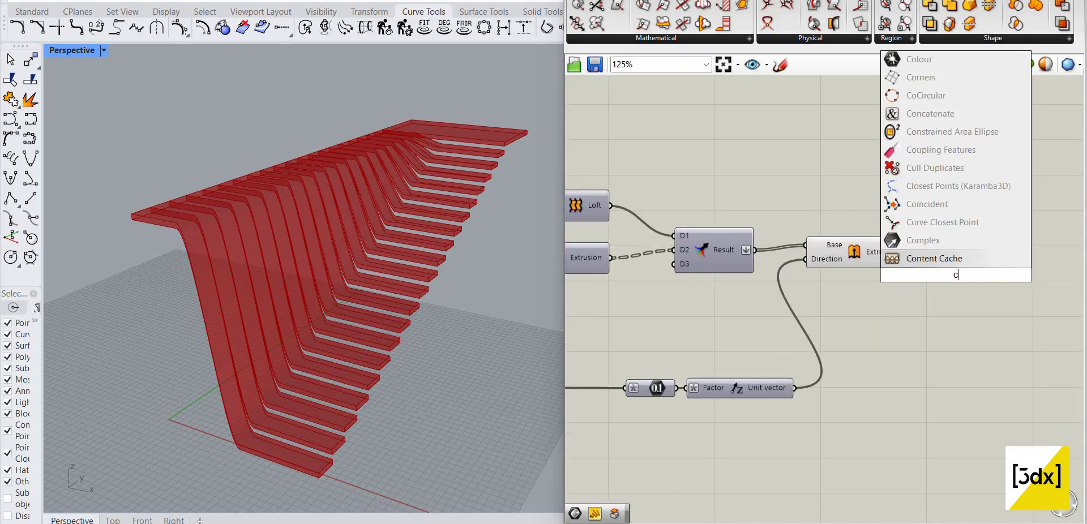
{"action": "type", "text": "utom pre"}
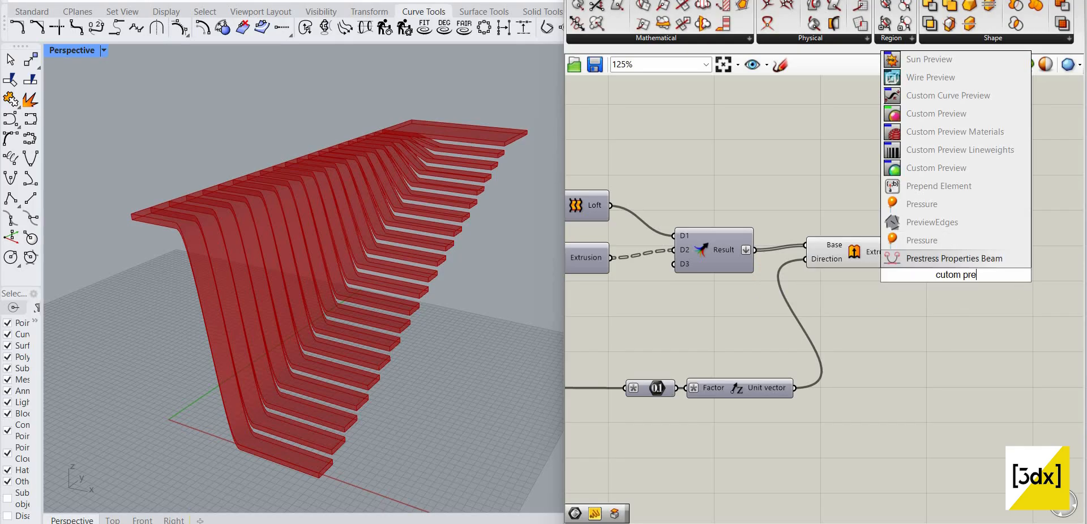
{"action": "type", "text": "view"}
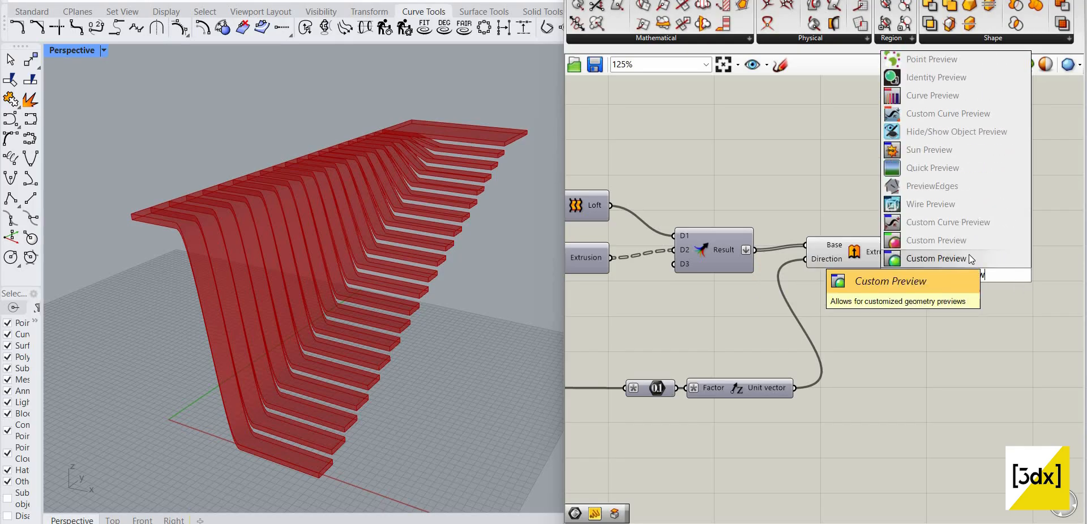
{"action": "left_click", "coordinate": [948, 260]}
{"action": "scroll", "coordinate": [954, 269], "scroll_direction": "up", "scroll_amount": 3}
{"action": "scroll", "coordinate": [957, 270], "scroll_direction": "up", "scroll_amount": 1}
{"action": "left_click_drag", "start_coordinate": [876, 241], "coordinate": [903, 266]}
{"action": "left_click_drag", "start_coordinate": [951, 272], "coordinate": [986, 261]}
Step: Add a Colour Swatch below the final Extrude and connect it to the Material input of the Custom Preview
{"action": "double_click", "coordinate": [819, 393]}
{"action": "type", "text": "colou"}
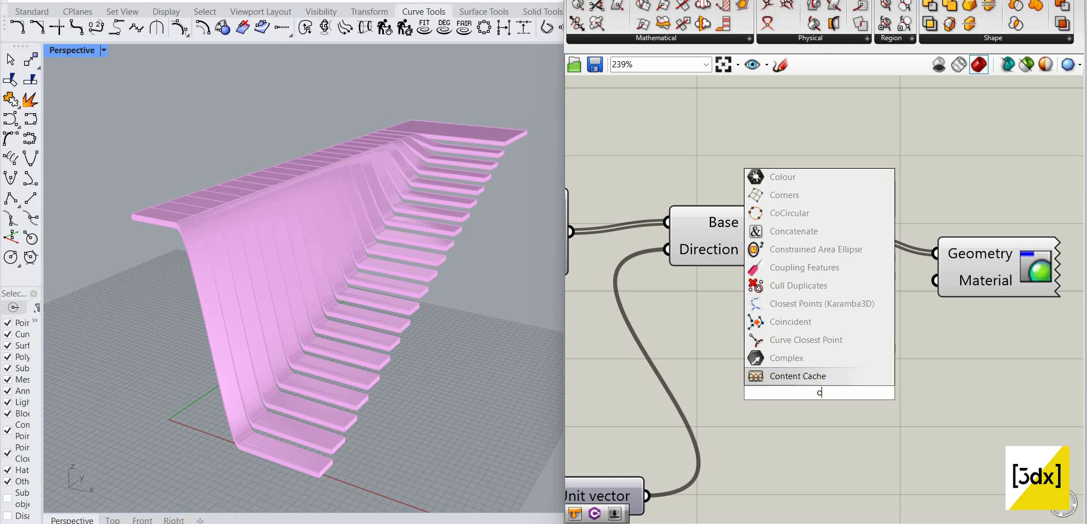
{"action": "type", "text": "sw"}
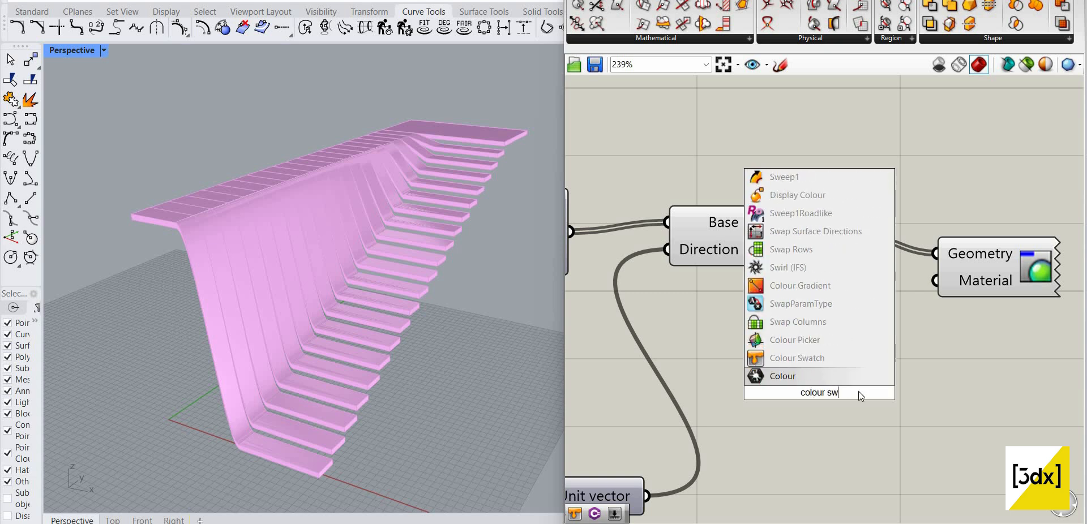
{"action": "key", "text": "Return"}
{"action": "left_click", "coordinate": [877, 393]}
{"action": "left_click", "coordinate": [935, 371]}
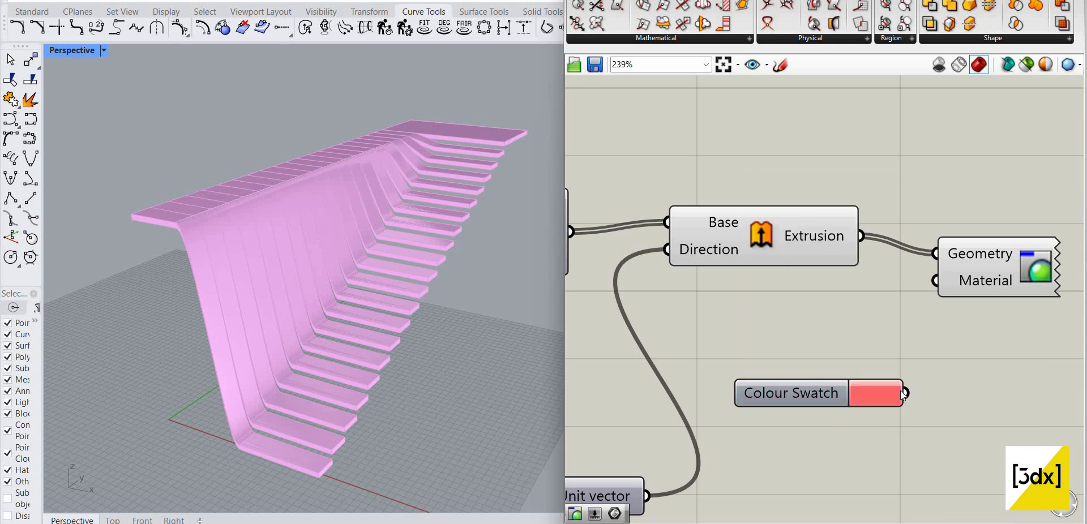
{"action": "left_click_drag", "start_coordinate": [905, 392], "coordinate": [935, 280]}
Step: Set the swatch colour to grey and switch the Perspective viewport to a white-background display mode with soft shadows
{"action": "left_click", "coordinate": [881, 394]}
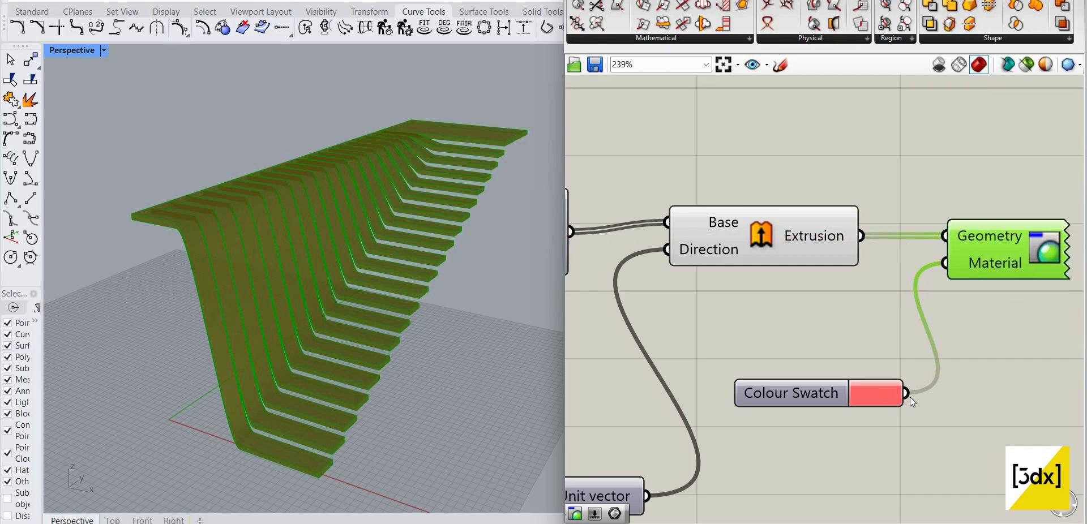
{"action": "mouse_move", "coordinate": [995, 392]}
{"action": "left_mouse_down"}
{"action": "mouse_move", "coordinate": [1001, 404]}
{"action": "mouse_move", "coordinate": [985, 354]}
{"action": "mouse_move", "coordinate": [987, 389]}
{"action": "left_mouse_up"}
{"action": "left_click", "coordinate": [106, 57]}
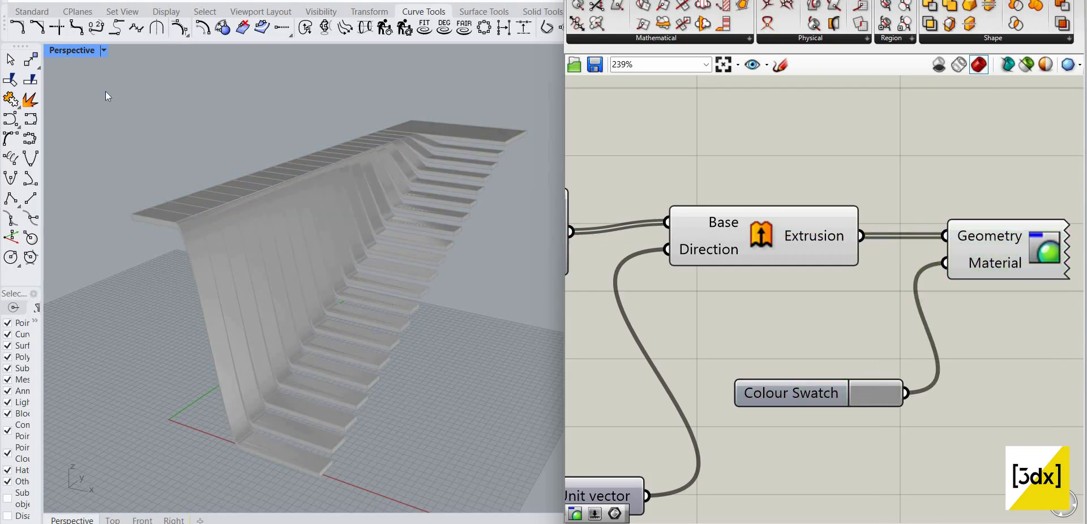
{"action": "left_click", "coordinate": [128, 70]}
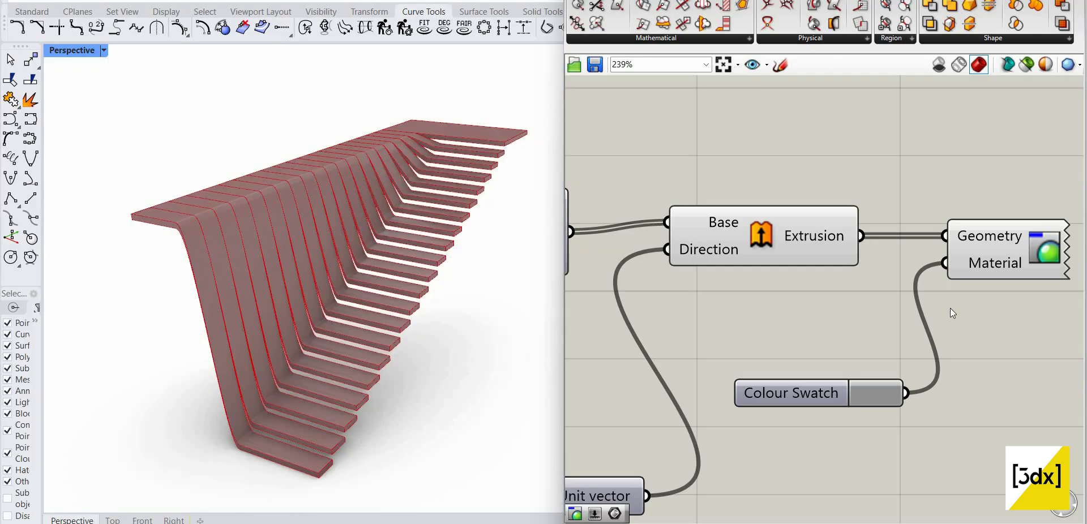
Step: Disable the preview of the final Extrude so only the Custom Preview displays the geometry
{"action": "scroll", "coordinate": [385, 234], "scroll_direction": "down", "scroll_amount": 2}
{"action": "scroll", "coordinate": [950, 308], "scroll_direction": "down", "scroll_amount": 4}
{"action": "scroll", "coordinate": [904, 431], "scroll_direction": "up", "scroll_amount": 2}
{"action": "left_click_drag", "start_coordinate": [899, 130], "coordinate": [800, 429]}
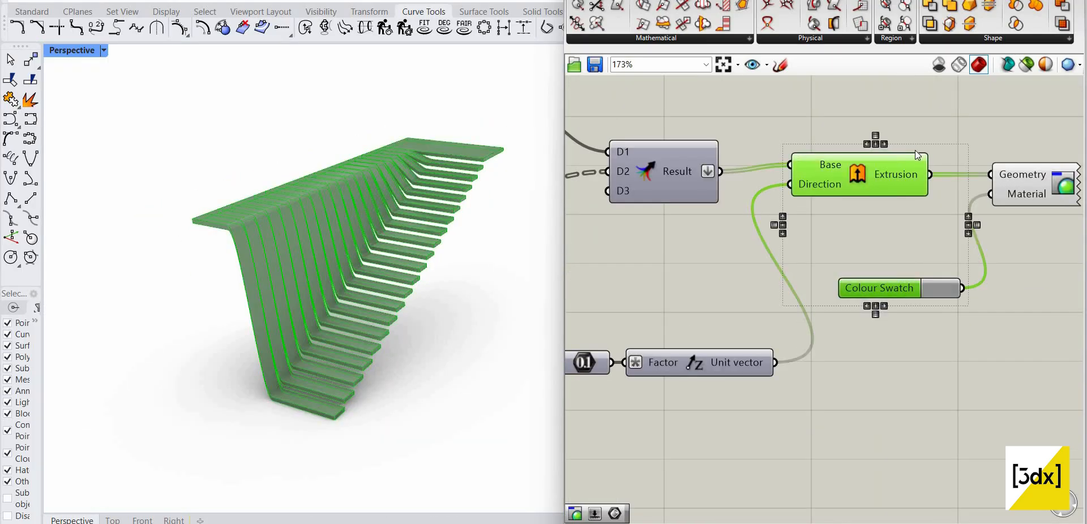
{"action": "right_click", "coordinate": [898, 125]}
{"action": "left_click", "coordinate": [934, 148]}
{"action": "right_click_drag", "start_coordinate": [391, 316], "coordinate": [363, 283]}
{"action": "scroll", "coordinate": [824, 199], "scroll_direction": "down", "scroll_amount": 2}
{"action": "scroll", "coordinate": [767, 203], "scroll_direction": "up", "scroll_amount": 1}
Step: Toggle the Merge component's preview on and back off to compare its surfaces with the thickened slats
{"action": "left_click", "coordinate": [805, 274]}
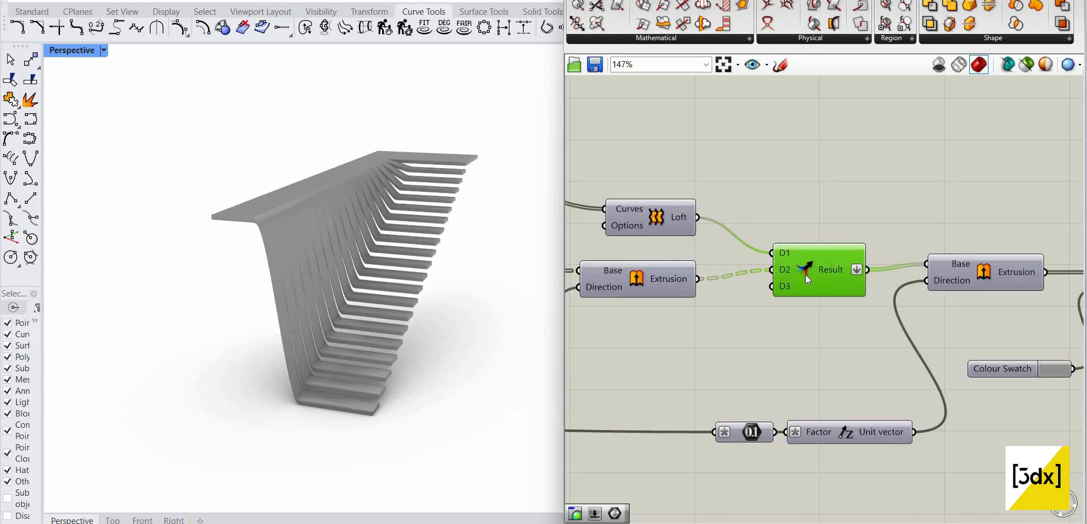
{"action": "right_click", "coordinate": [845, 184]}
{"action": "left_click", "coordinate": [875, 208]}
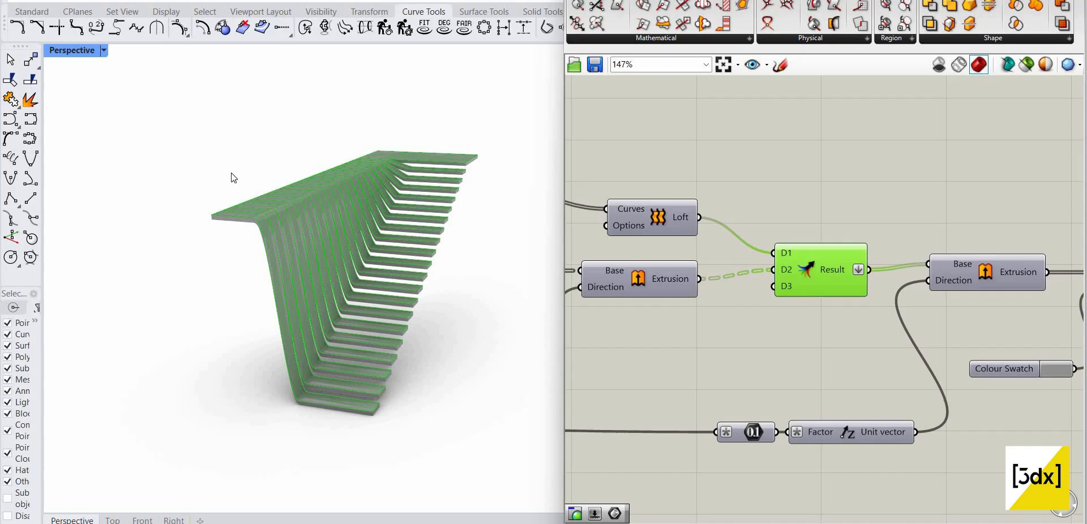
{"action": "right_click", "coordinate": [840, 254]}
{"action": "left_click", "coordinate": [844, 259]}
{"action": "scroll", "coordinate": [637, 311], "scroll_direction": "down", "scroll_amount": 6}
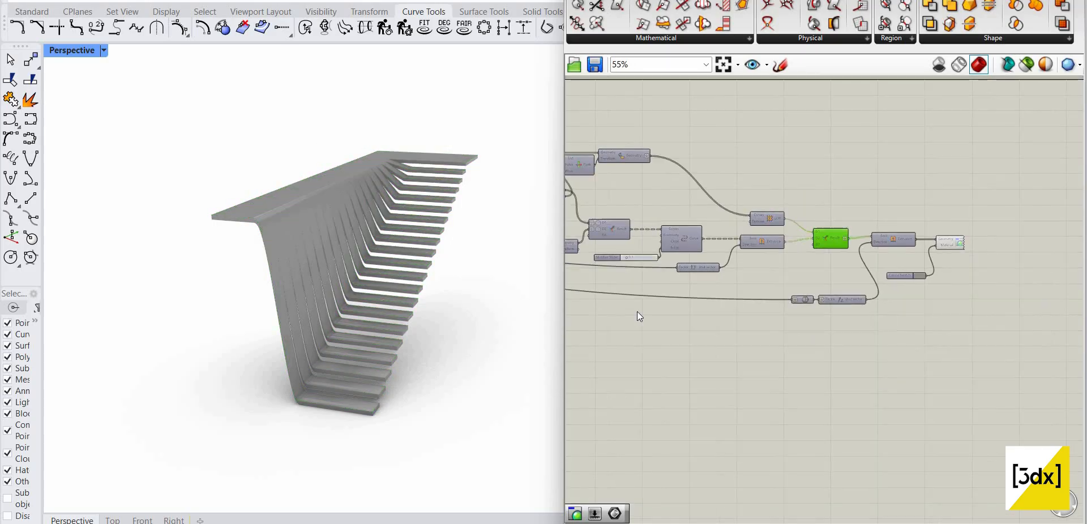
Step: Set the Number Slider feeding the Division component's B input to 168
{"action": "scroll", "coordinate": [687, 247], "scroll_direction": "up", "scroll_amount": 7}
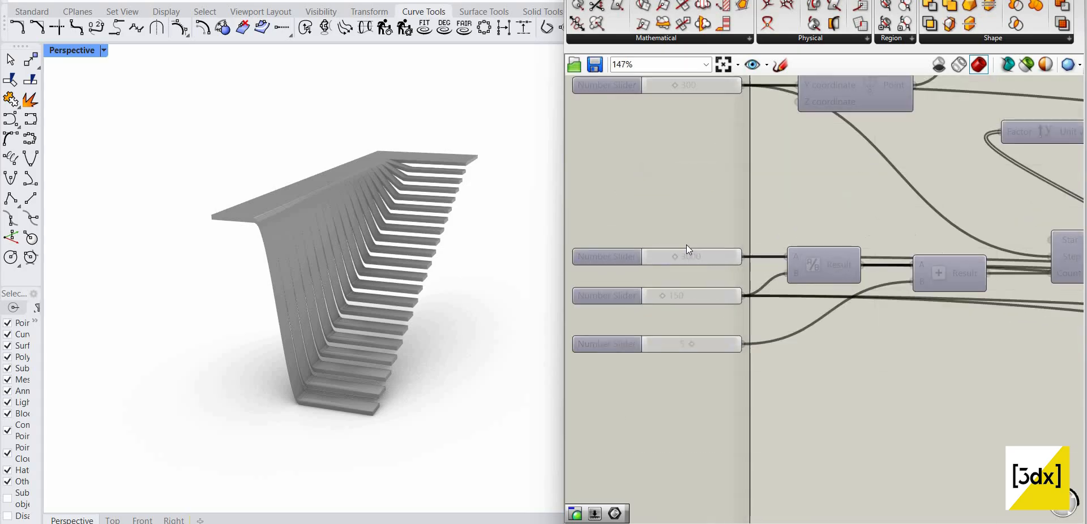
{"action": "mouse_move", "coordinate": [696, 261]}
{"action": "left_mouse_down"}
{"action": "mouse_move", "coordinate": [710, 259]}
{"action": "mouse_move", "coordinate": [665, 261]}
{"action": "mouse_move", "coordinate": [677, 261]}
{"action": "left_mouse_up"}
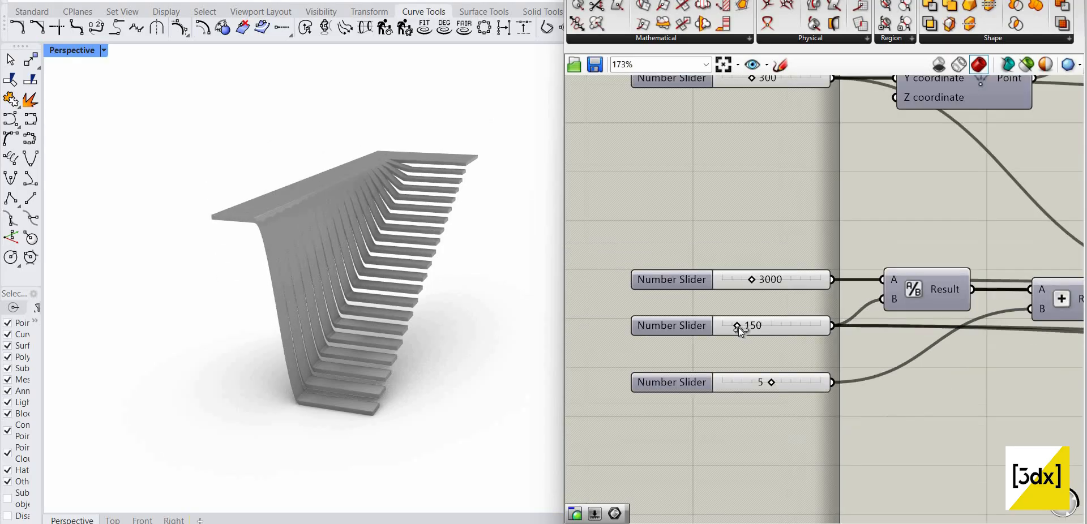
{"action": "scroll", "coordinate": [739, 327], "scroll_direction": "up", "scroll_amount": 3}
{"action": "mouse_move", "coordinate": [744, 327]}
{"action": "left_mouse_down"}
{"action": "mouse_move", "coordinate": [767, 329]}
{"action": "mouse_move", "coordinate": [722, 328]}
{"action": "mouse_move", "coordinate": [752, 329]}
{"action": "left_mouse_up"}
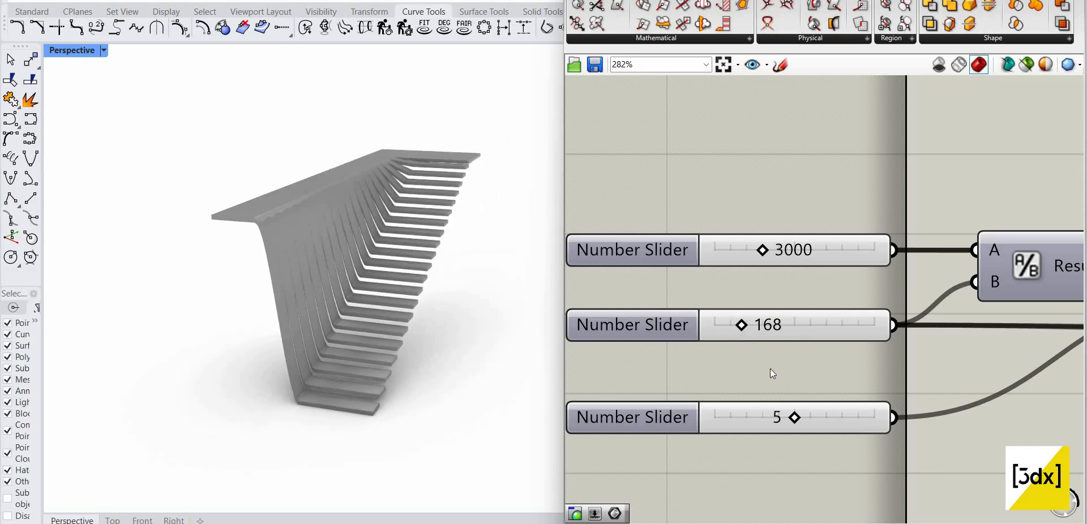
{"action": "scroll", "coordinate": [712, 351], "scroll_direction": "down", "scroll_amount": 4}
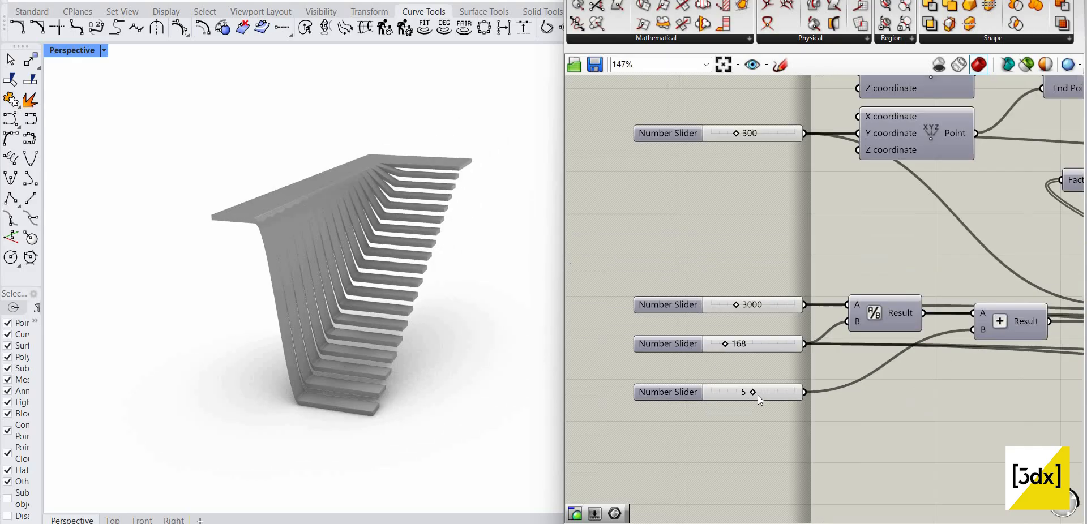
Step: Set the Number Slider feeding the Addition component's B input to 10
{"action": "scroll", "coordinate": [758, 393], "scroll_direction": "up", "scroll_amount": 3}
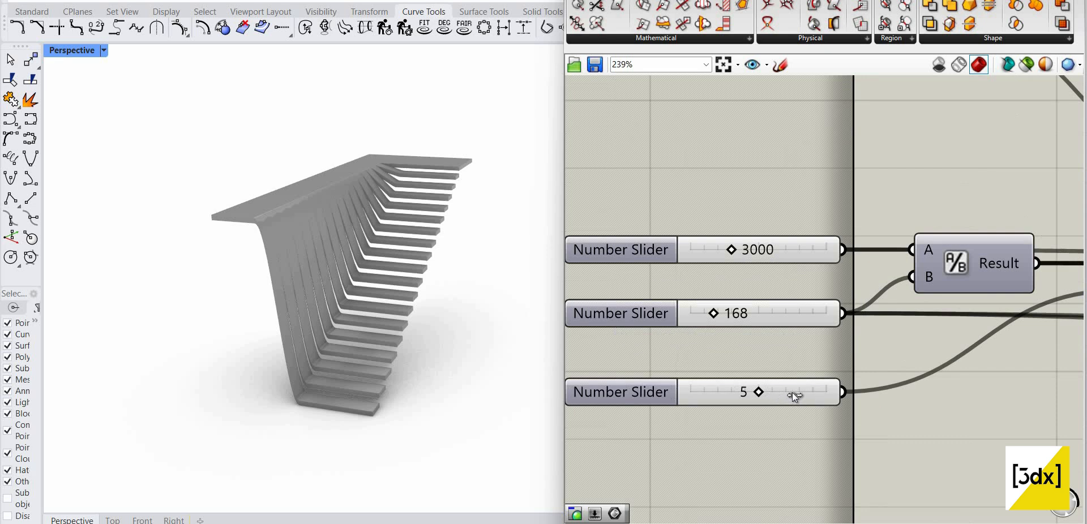
{"action": "left_click_drag", "start_coordinate": [793, 392], "coordinate": [830, 385]}
{"action": "scroll", "coordinate": [703, 391], "scroll_direction": "down", "scroll_amount": 3}
{"action": "scroll", "coordinate": [697, 389], "scroll_direction": "up", "scroll_amount": 3}
Step: Raise the maximum of the slider feeding the Addition's B input and try larger values such as 71
{"action": "double_click", "coordinate": [688, 390]}
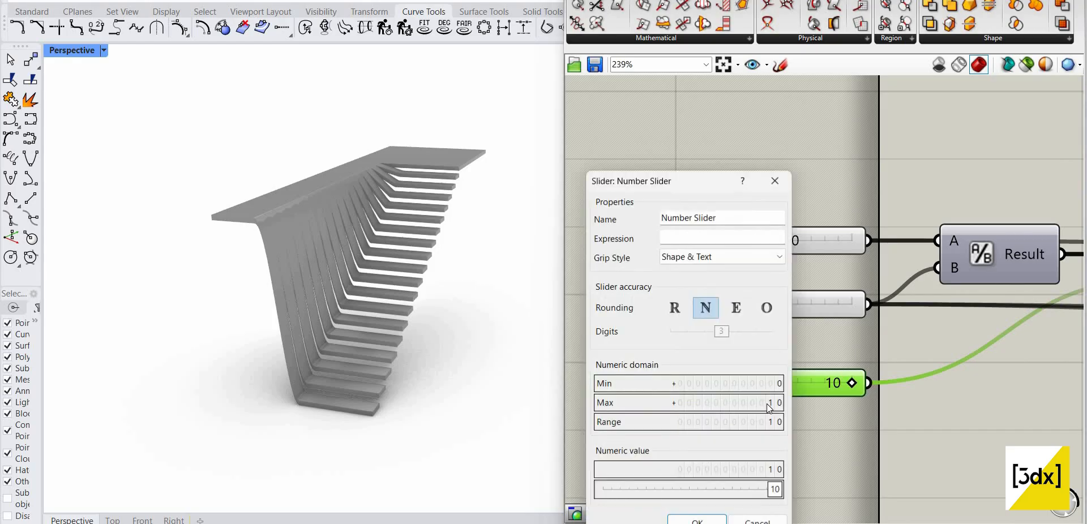
{"action": "left_click_drag", "start_coordinate": [769, 404], "coordinate": [734, 383]}
{"action": "left_click", "coordinate": [697, 519]}
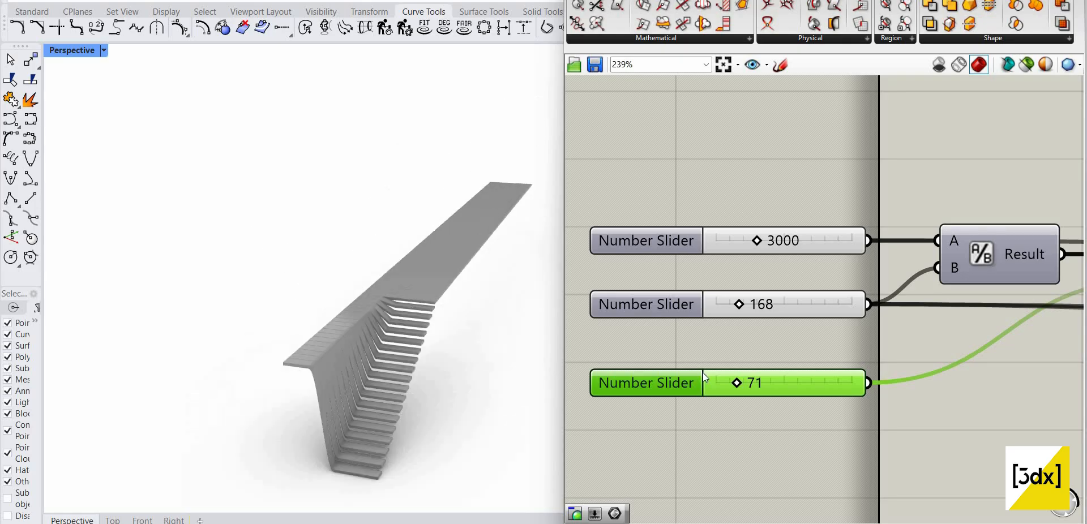
{"action": "scroll", "coordinate": [747, 389], "scroll_direction": "up", "scroll_amount": 2}
{"action": "left_click_drag", "start_coordinate": [739, 389], "coordinate": [745, 411]}
{"action": "scroll", "coordinate": [760, 264], "scroll_direction": "down", "scroll_amount": 4}
Step: Set the Number Slider feeding the second Construct Point's Y coordinate to 357
{"action": "scroll", "coordinate": [733, 229], "scroll_direction": "up", "scroll_amount": 2}
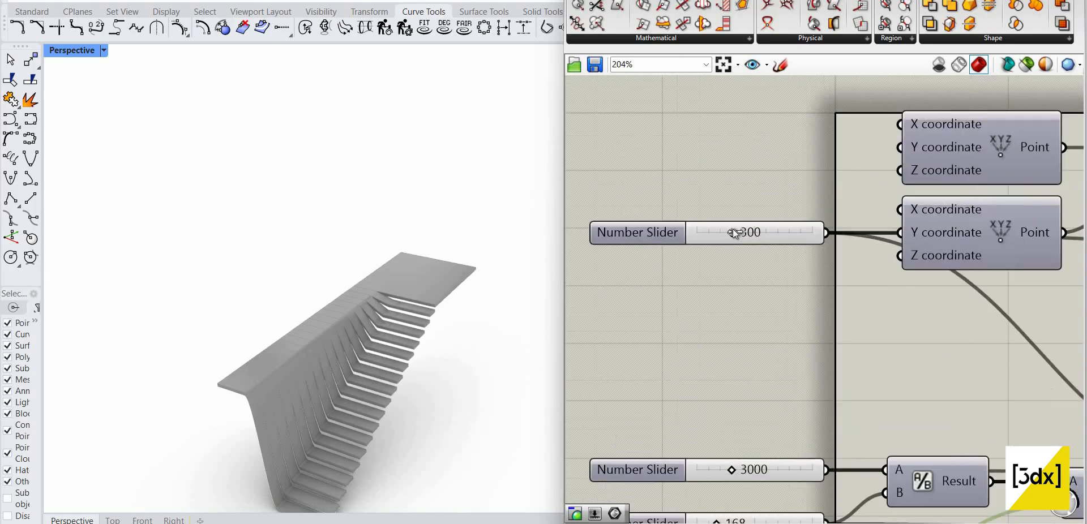
{"action": "scroll", "coordinate": [745, 230], "scroll_direction": "up", "scroll_amount": 2}
{"action": "mouse_move", "coordinate": [745, 230]}
{"action": "left_mouse_down"}
{"action": "mouse_move", "coordinate": [777, 231]}
{"action": "mouse_move", "coordinate": [739, 234]}
{"action": "left_mouse_up"}
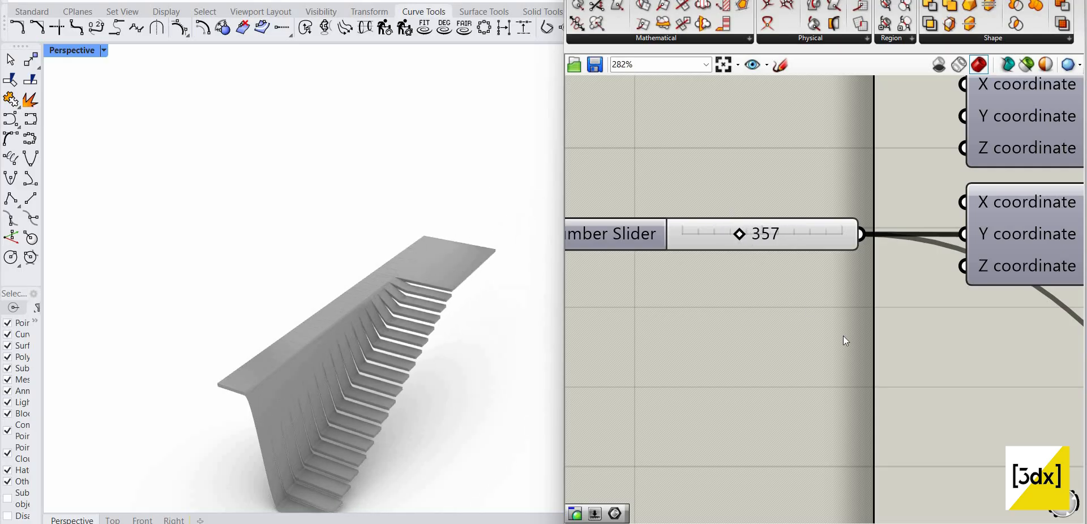
Step: Lock the solver and restore the Y coordinate, Division B and Addition B sliders to 300, 150 and 5, updating the geometry
{"action": "scroll", "coordinate": [843, 339], "scroll_direction": "down", "scroll_amount": 5}
{"action": "middle_click", "coordinate": [866, 354]}
{"action": "left_click", "coordinate": [817, 357]}
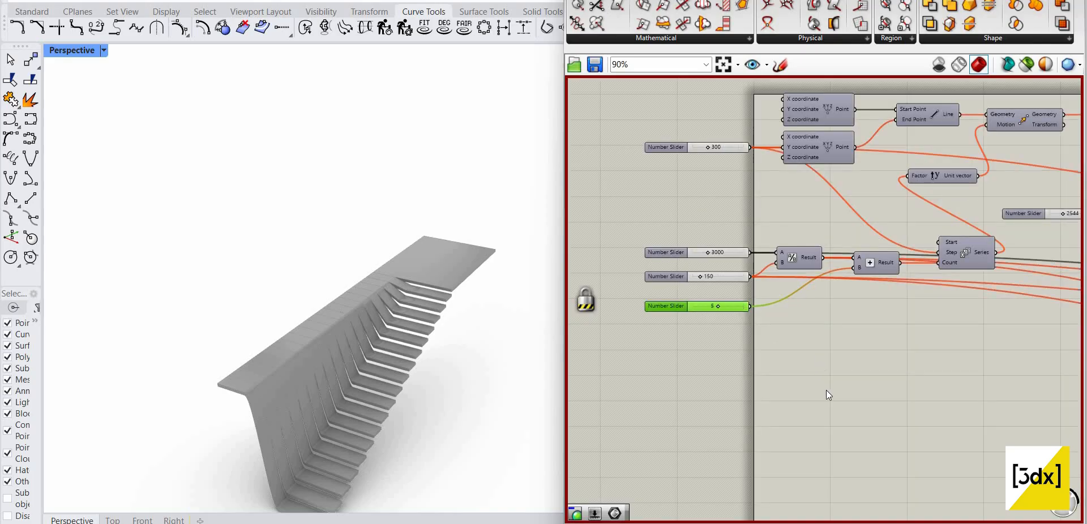
{"action": "middle_click", "coordinate": [815, 361]}
{"action": "left_click", "coordinate": [813, 417]}
Step: Examine the slats and the lofted top in the Perspective view up close and as a whole
{"action": "scroll", "coordinate": [418, 345], "scroll_direction": "up", "scroll_amount": 4}
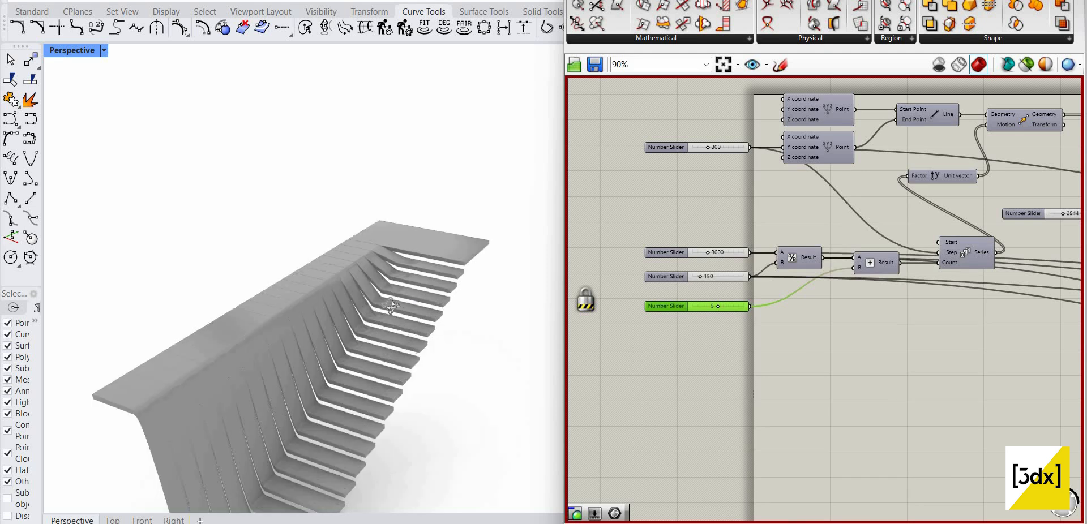
{"action": "scroll", "coordinate": [417, 345], "scroll_direction": "down", "scroll_amount": 6}
{"action": "right_click_drag", "start_coordinate": [416, 363], "coordinate": [404, 298]}
{"action": "scroll", "coordinate": [854, 373], "scroll_direction": "down", "scroll_amount": 3}
{"action": "scroll", "coordinate": [404, 298], "scroll_direction": "up", "scroll_amount": 2}
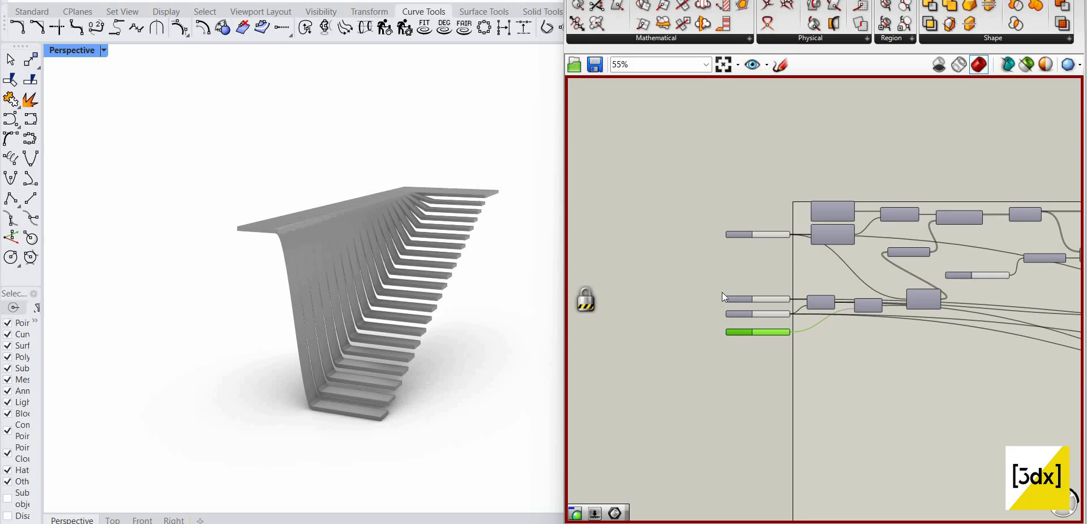
{"action": "scroll", "coordinate": [722, 292], "scroll_direction": "down", "scroll_amount": 1}
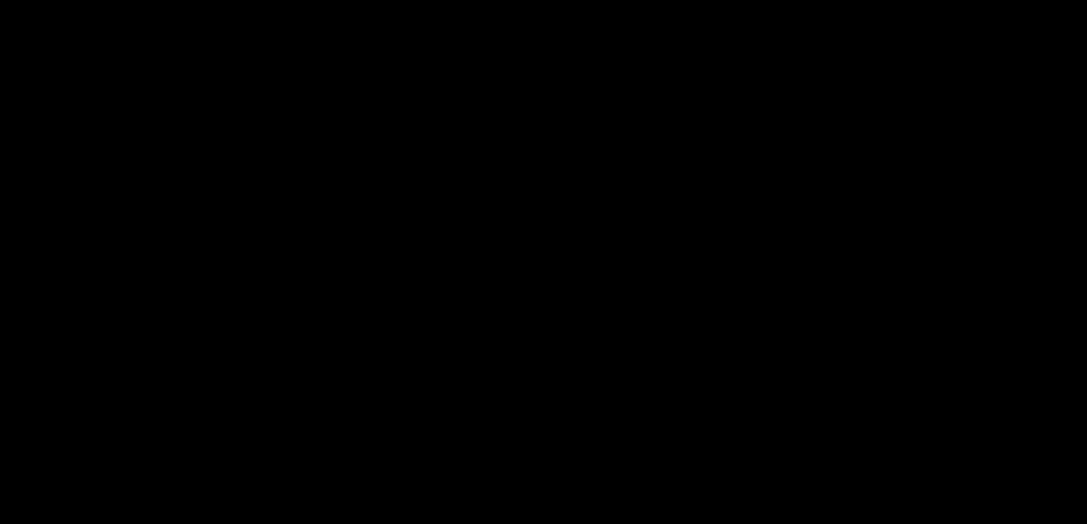